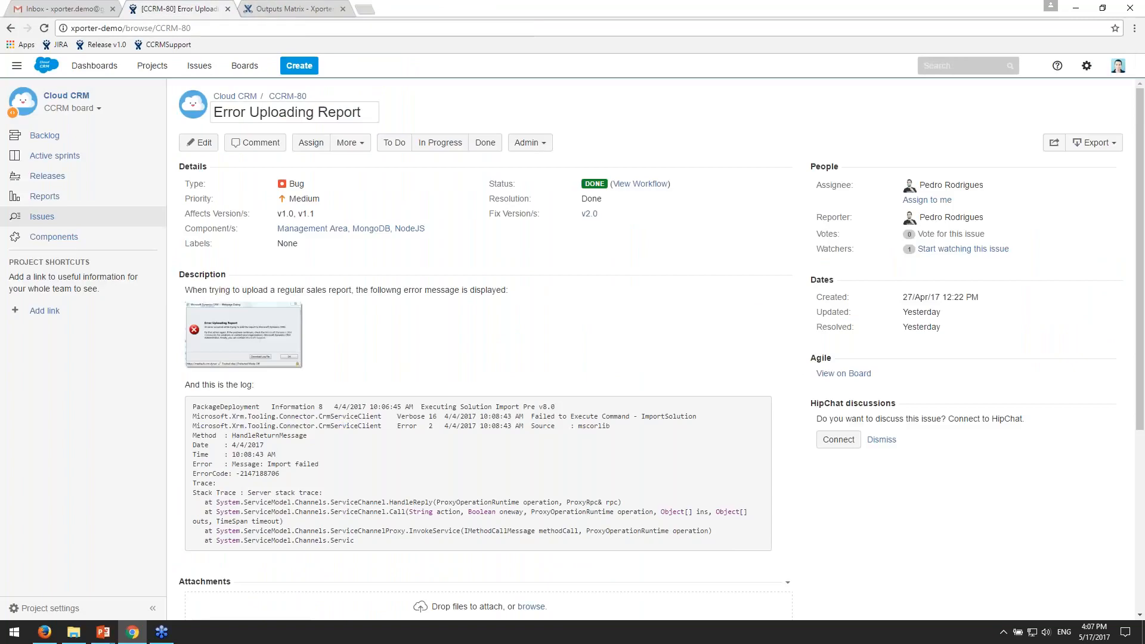
- Export issue CCRM-80 to Word and open the downloaded CCRM-80 (1).doc
click(1093, 142)
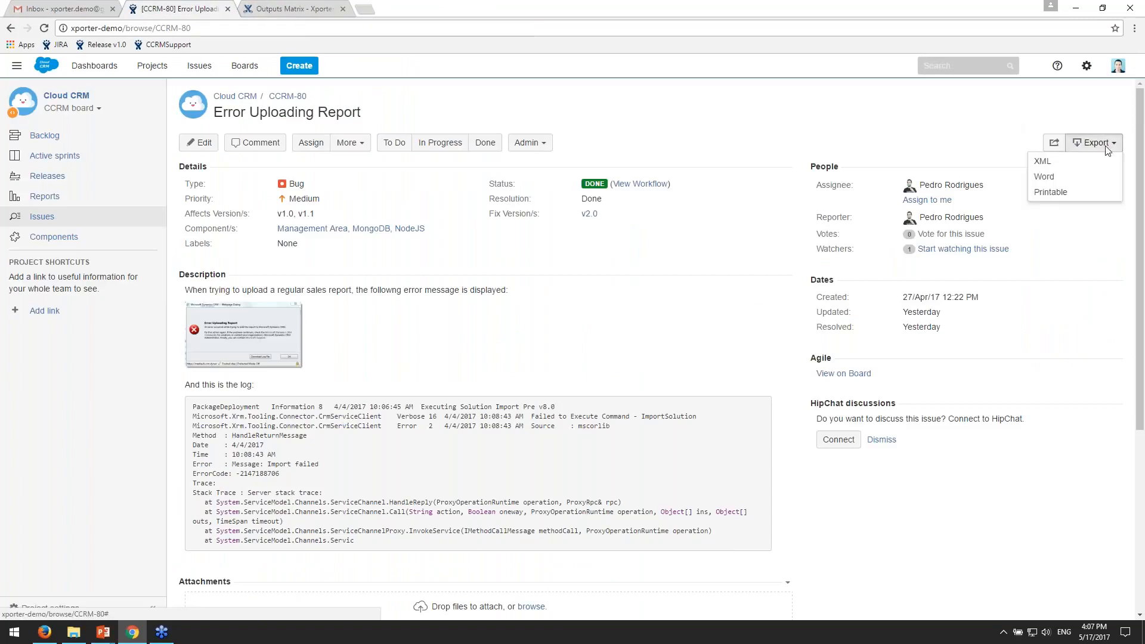
click(1106, 177)
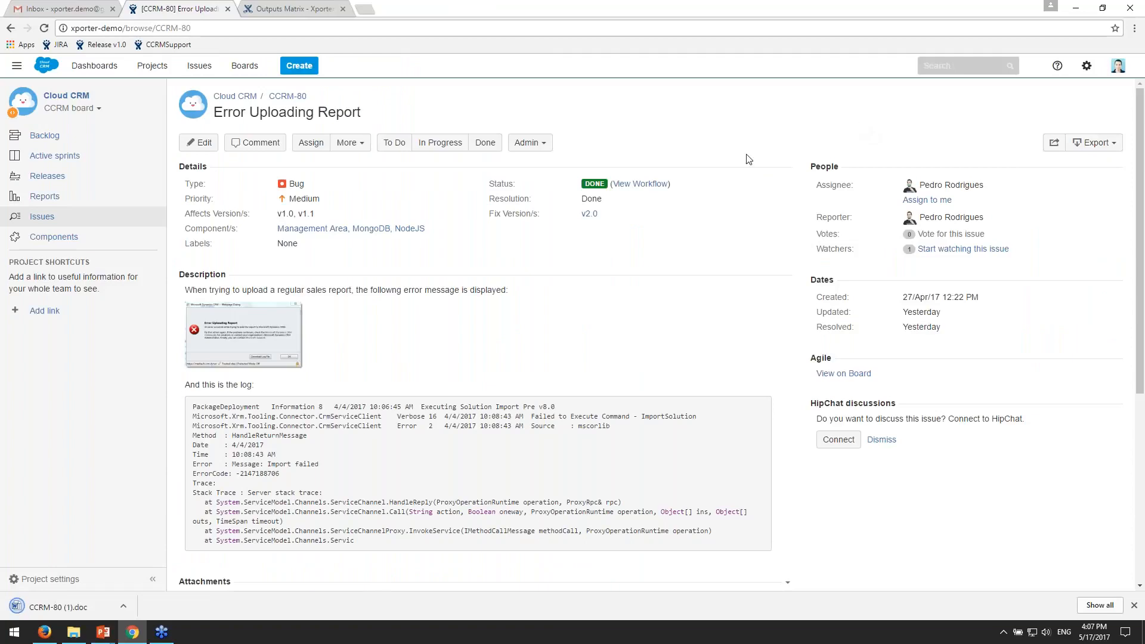
click(73, 608)
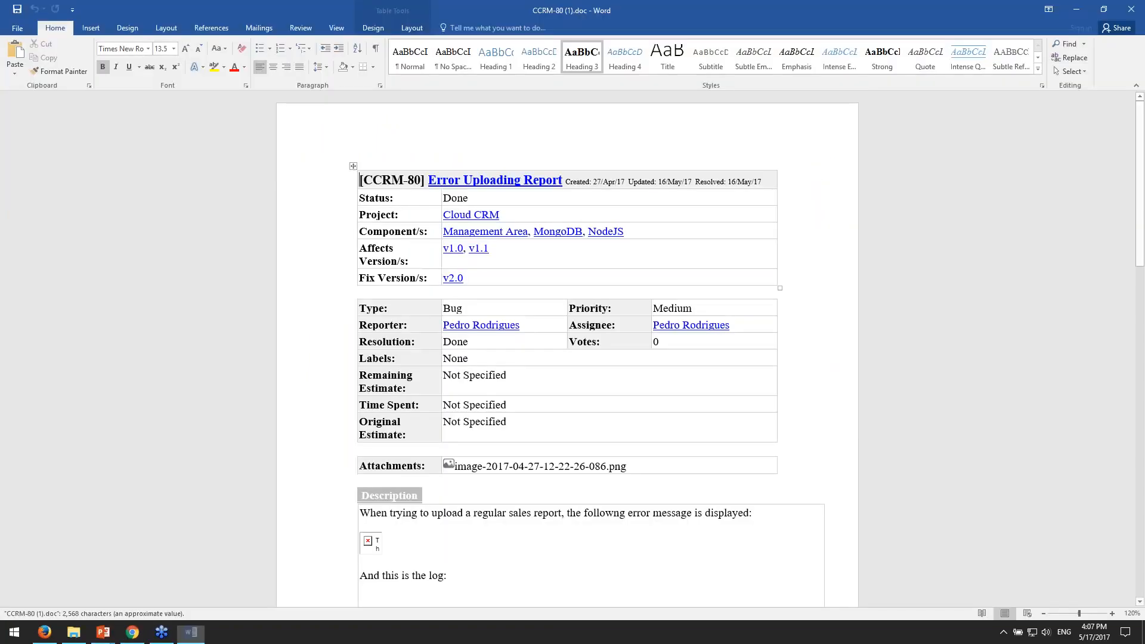
- Scroll through the exported CCRM-80 document and enlarge the broken placeholder picture
scroll(756, 375, down, 3)
drag(1139, 228, 1126, 157)
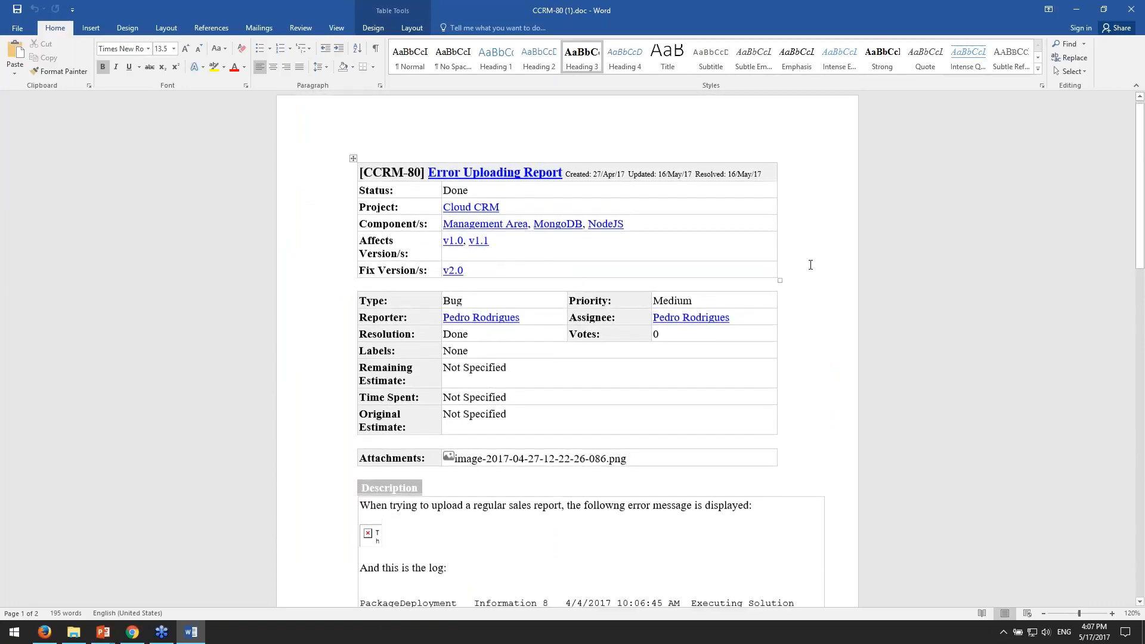
scroll(810, 265, down, 2)
scroll(811, 266, down, 3)
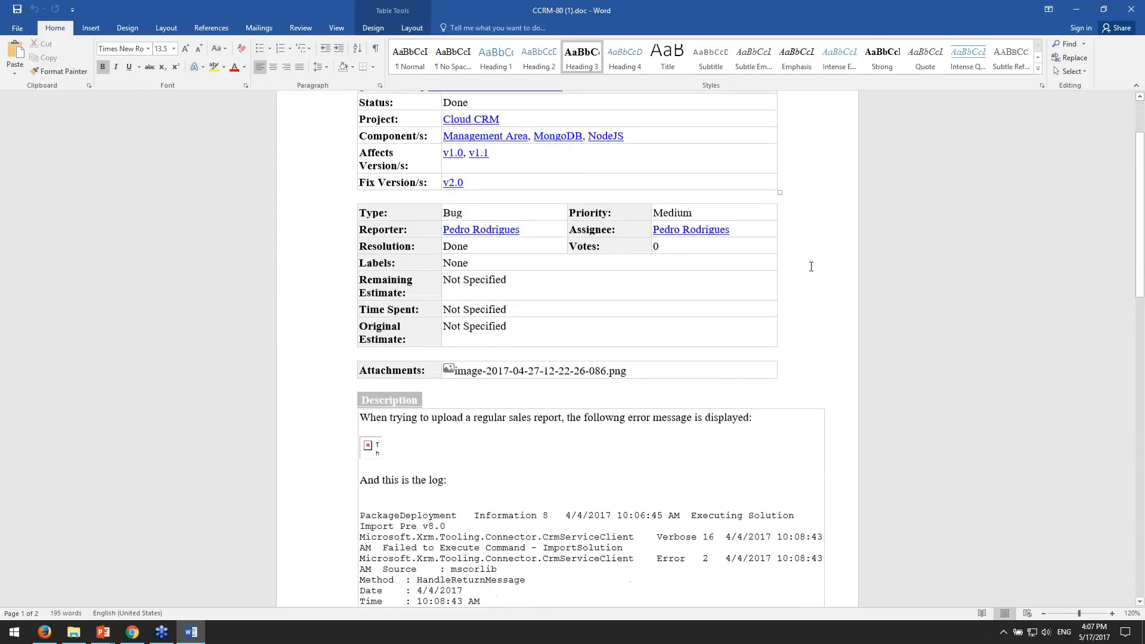
scroll(811, 269, down, 5)
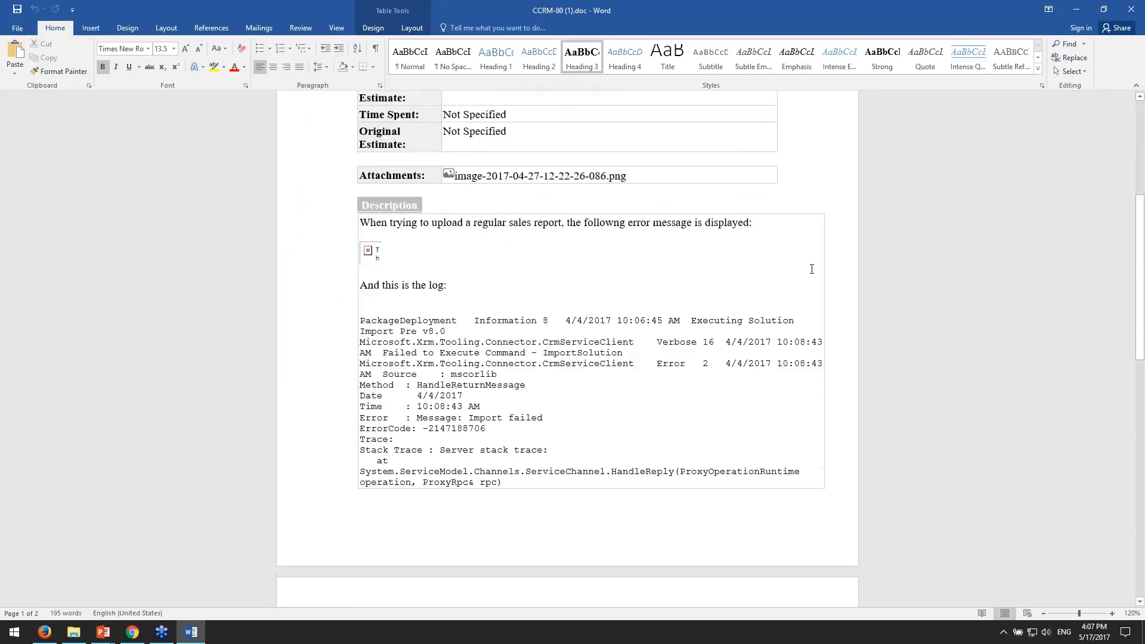
click(378, 237)
drag(382, 247, 425, 288)
- Finish reviewing the export and close Word without saving the changes
scroll(511, 307, down, 15)
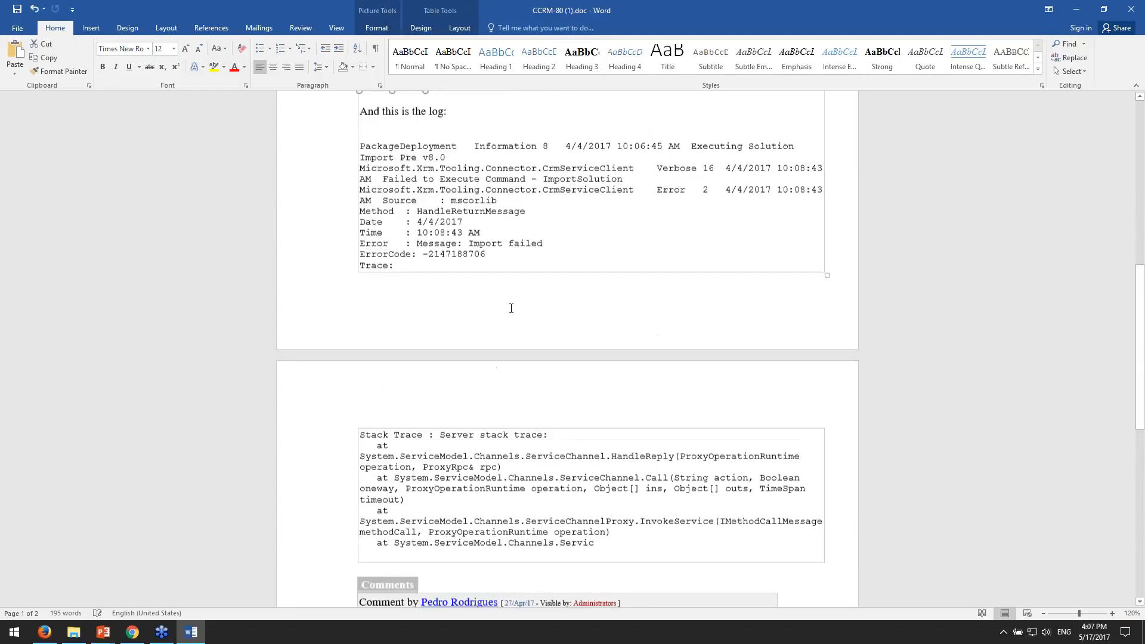
scroll(511, 308, up, 20)
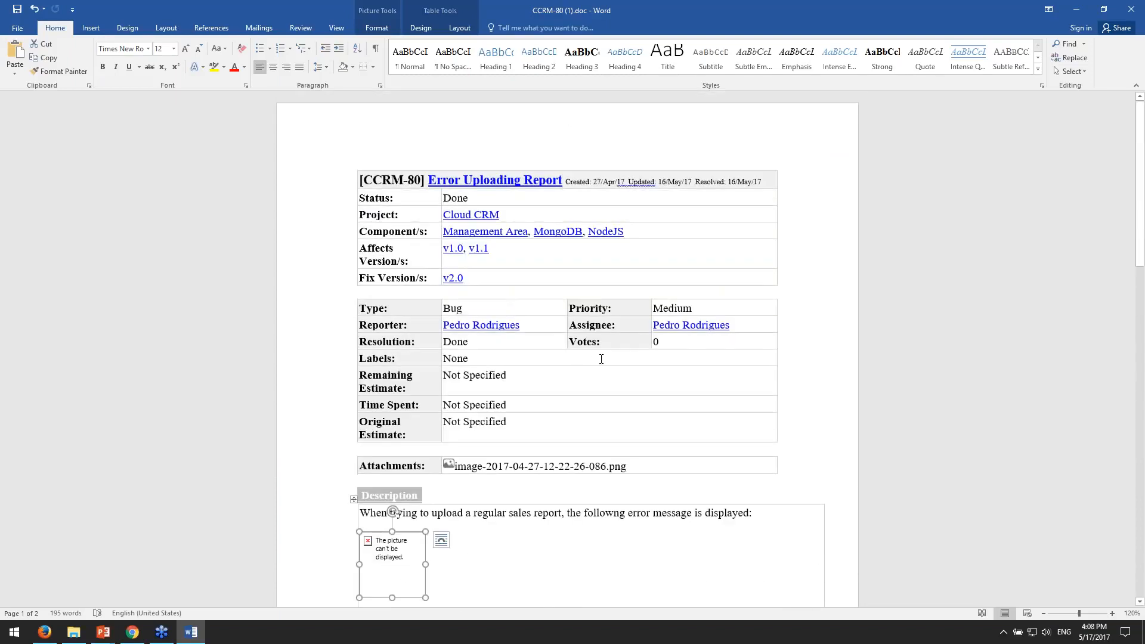
scroll(601, 358, down, 3)
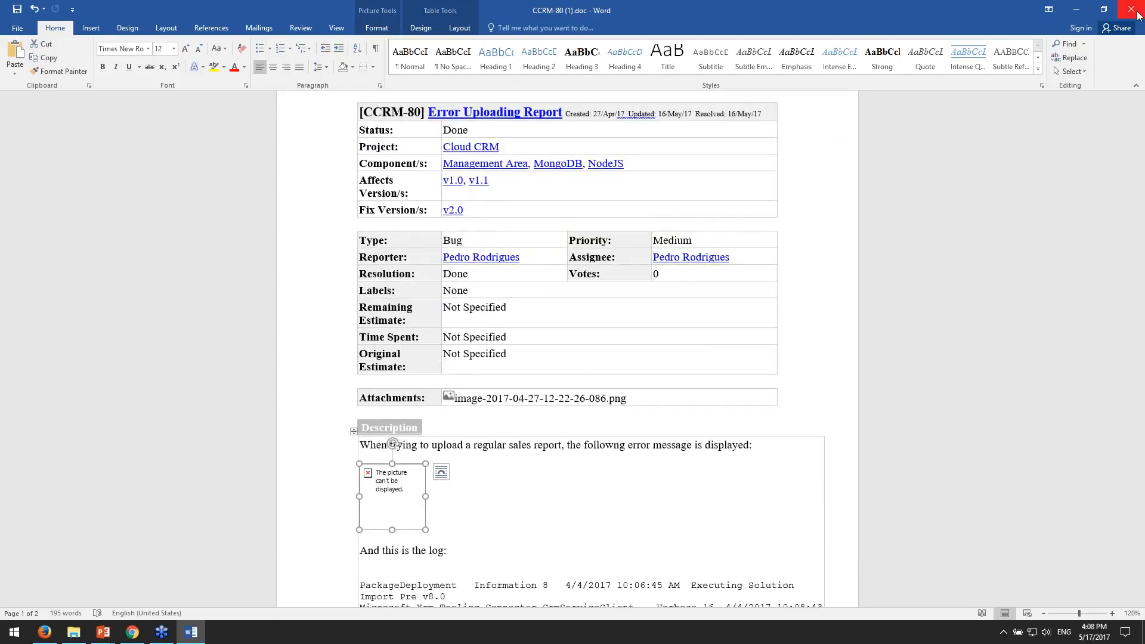
click(1137, 14)
click(573, 335)
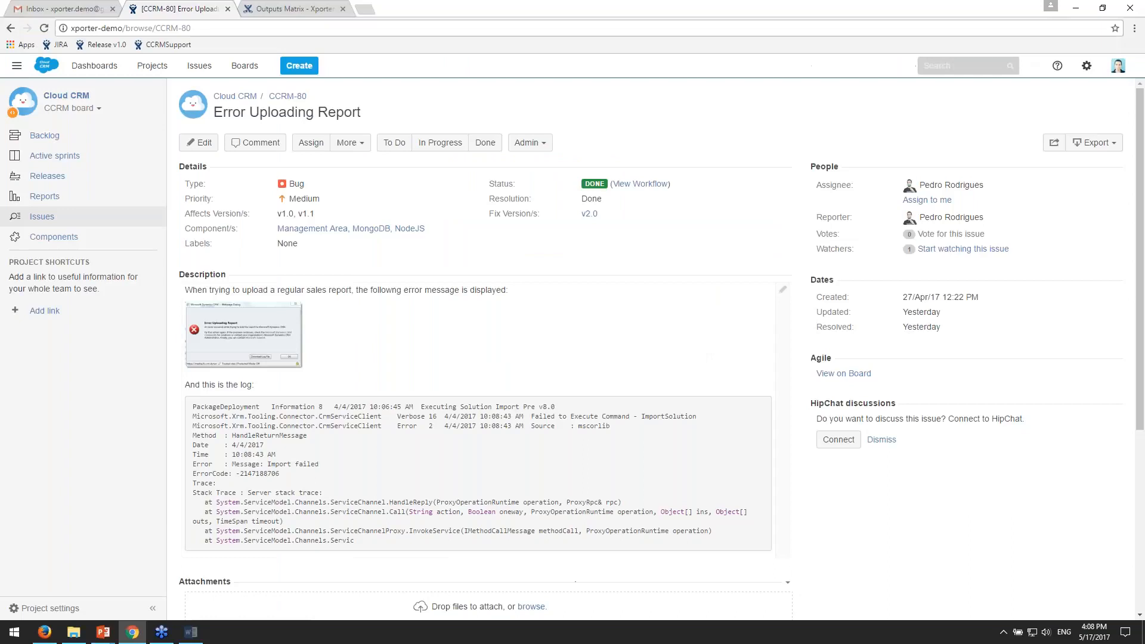
click(1094, 142)
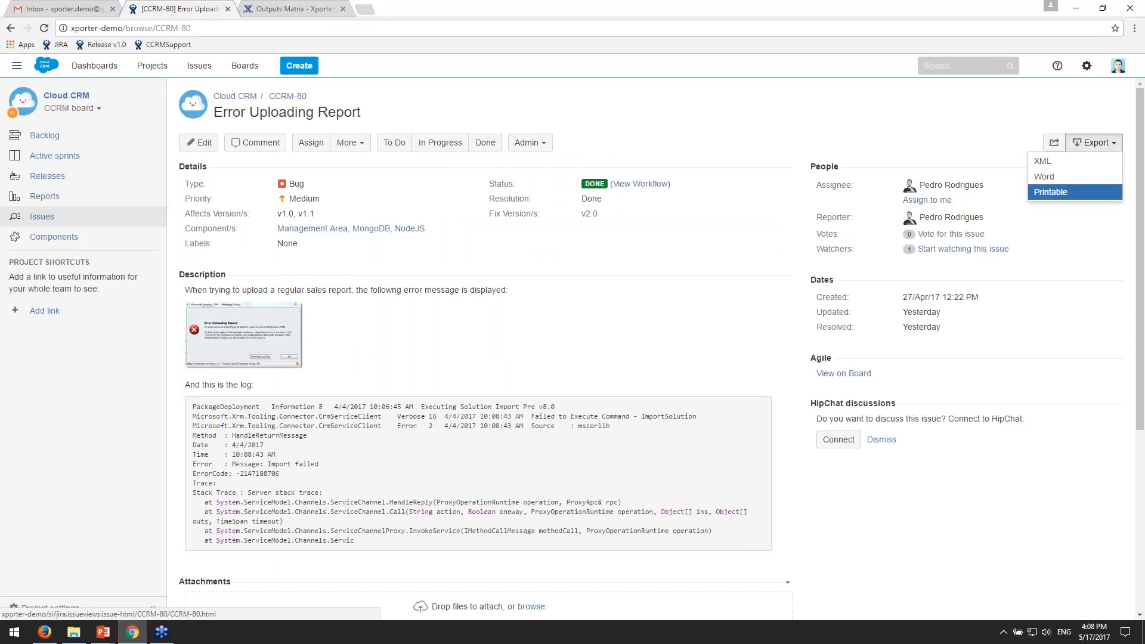
click(1083, 200)
click(287, 14)
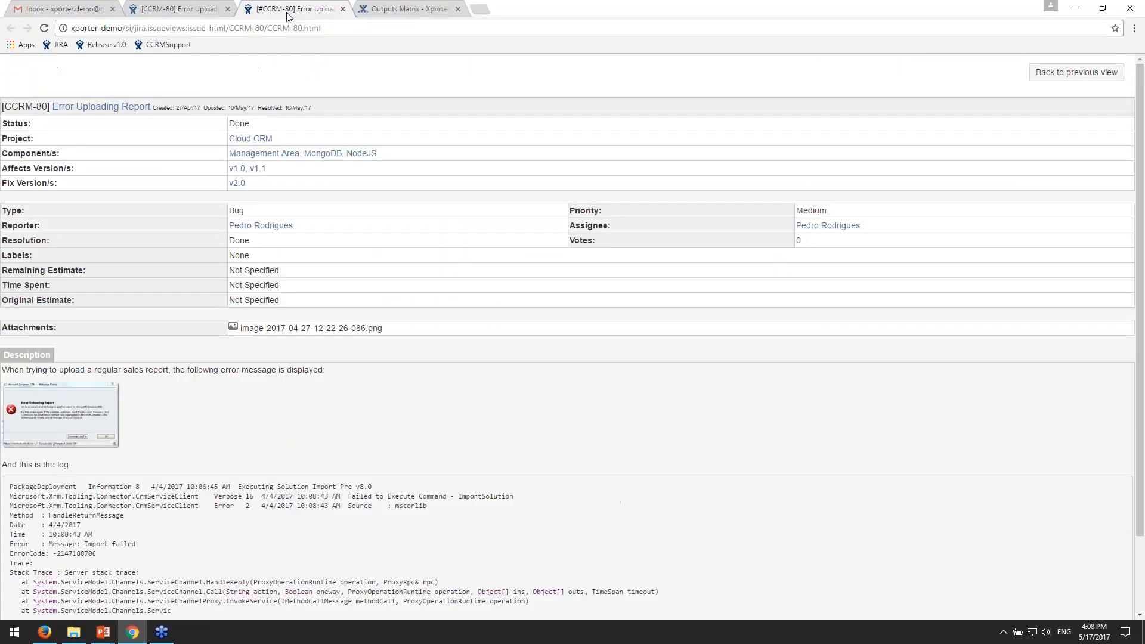
drag(1136, 239, 1133, 241)
scroll(1133, 240, down, 2)
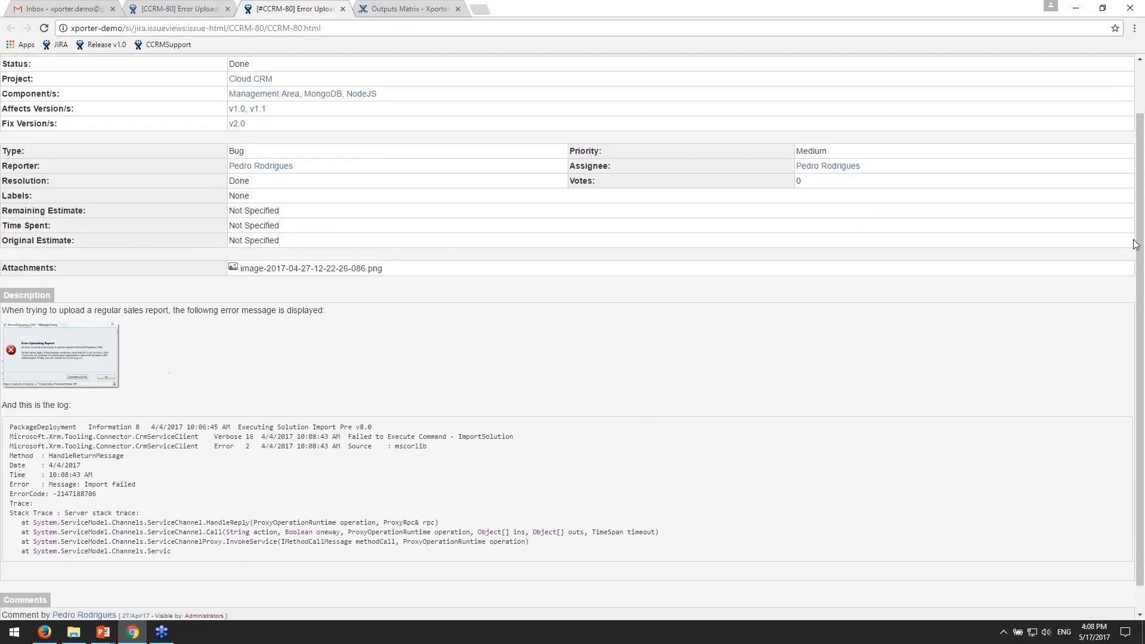
scroll(675, 302, up, 1)
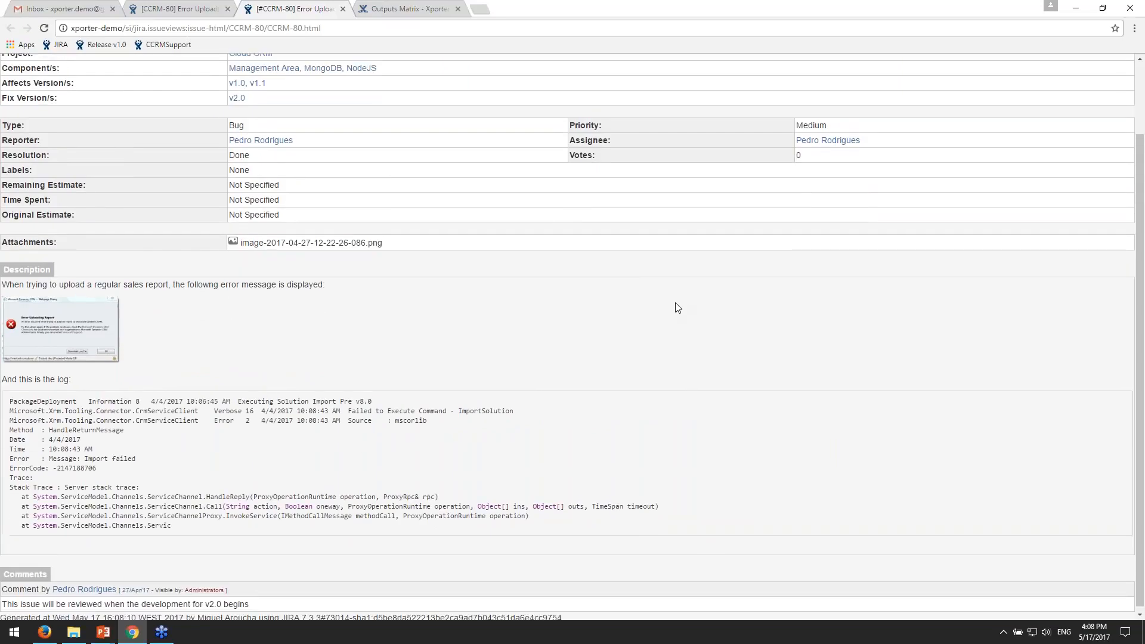
scroll(678, 308, up, 2)
drag(308, 29, 359, 31)
click(29, 414)
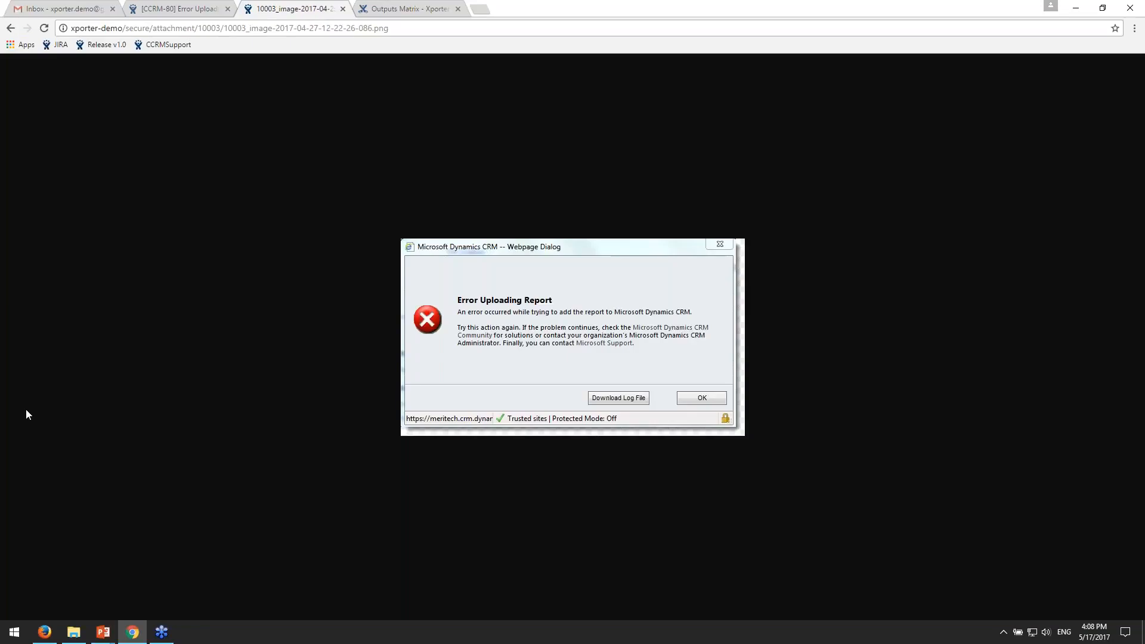
click(10, 28)
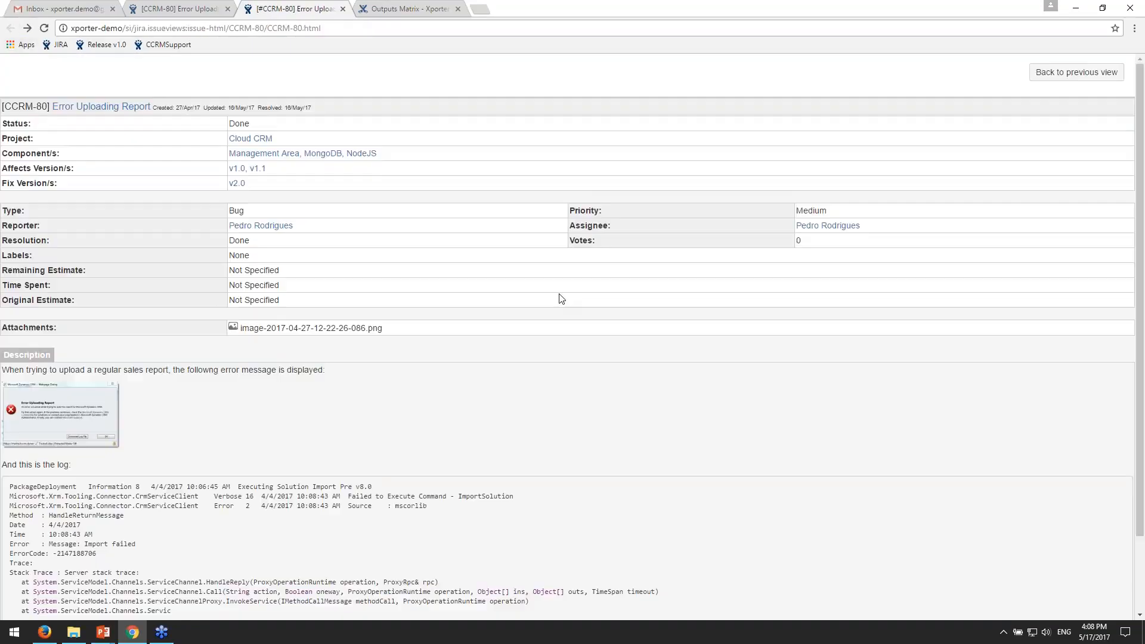
scroll(561, 299, down, 3)
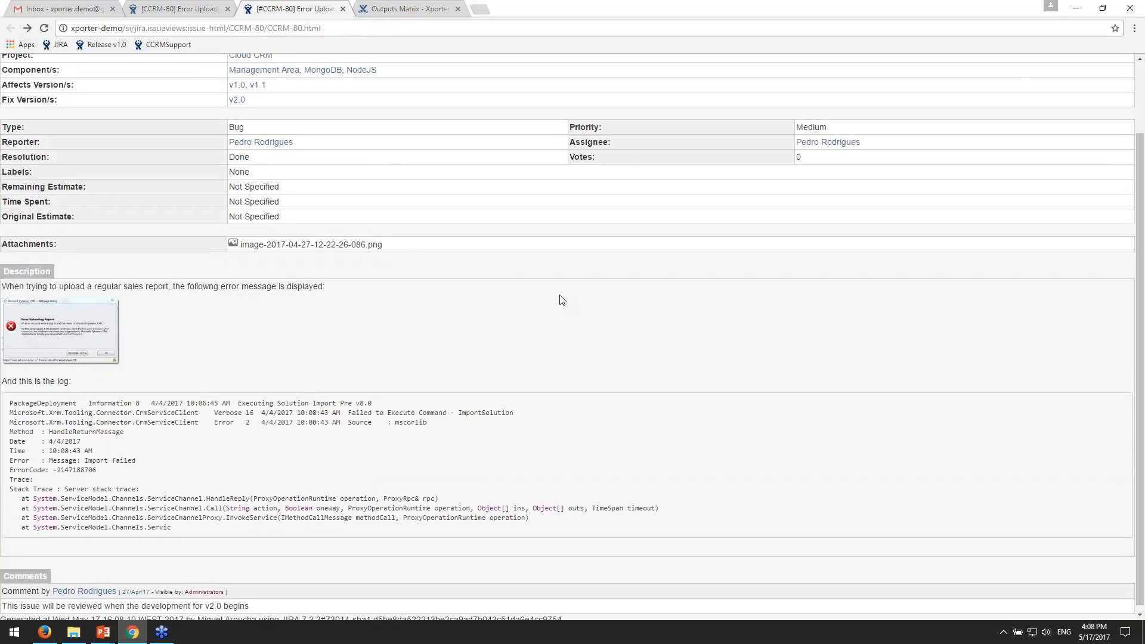
scroll(562, 299, up, 3)
click(342, 9)
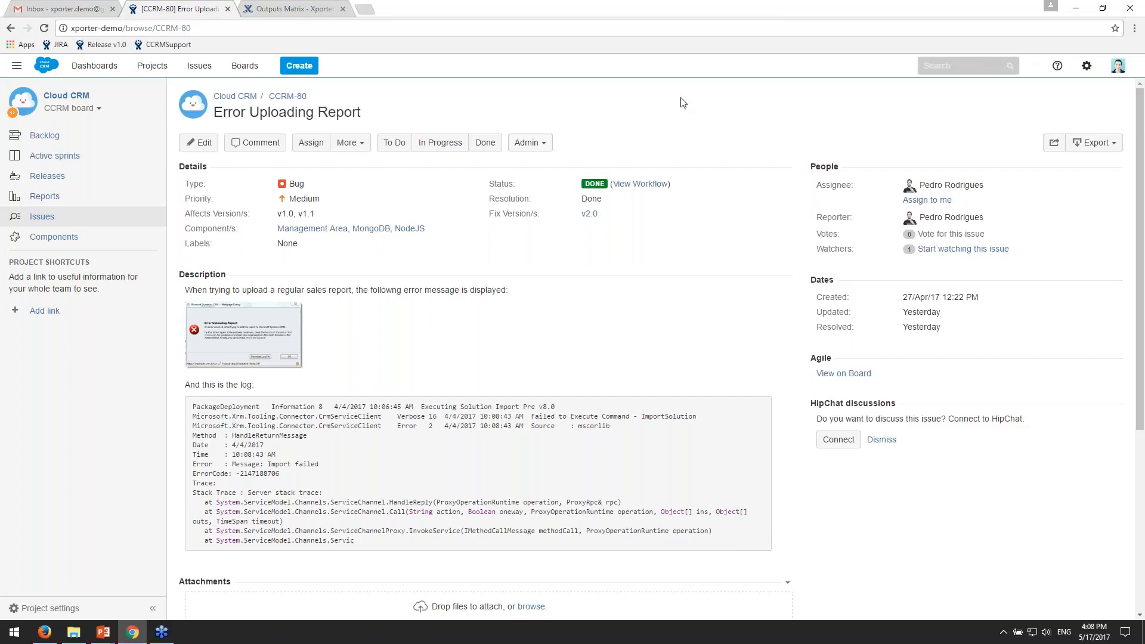
- Open Jira's Issues administration page and confirm access with the admin password
click(1118, 65)
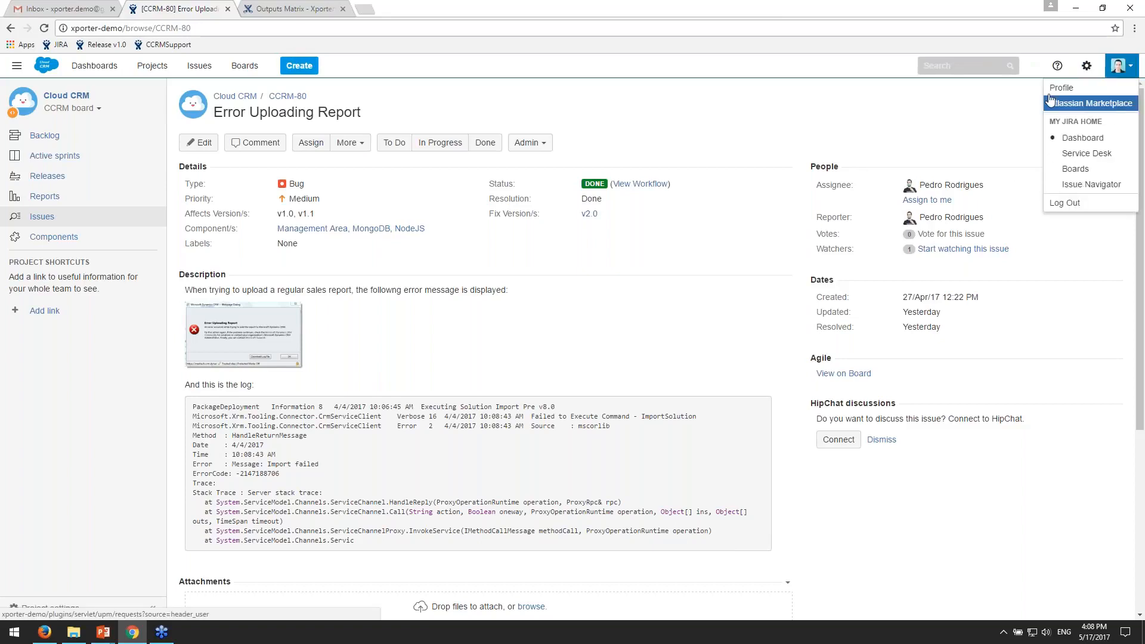
click(1086, 66)
ctrl+click(1072, 142)
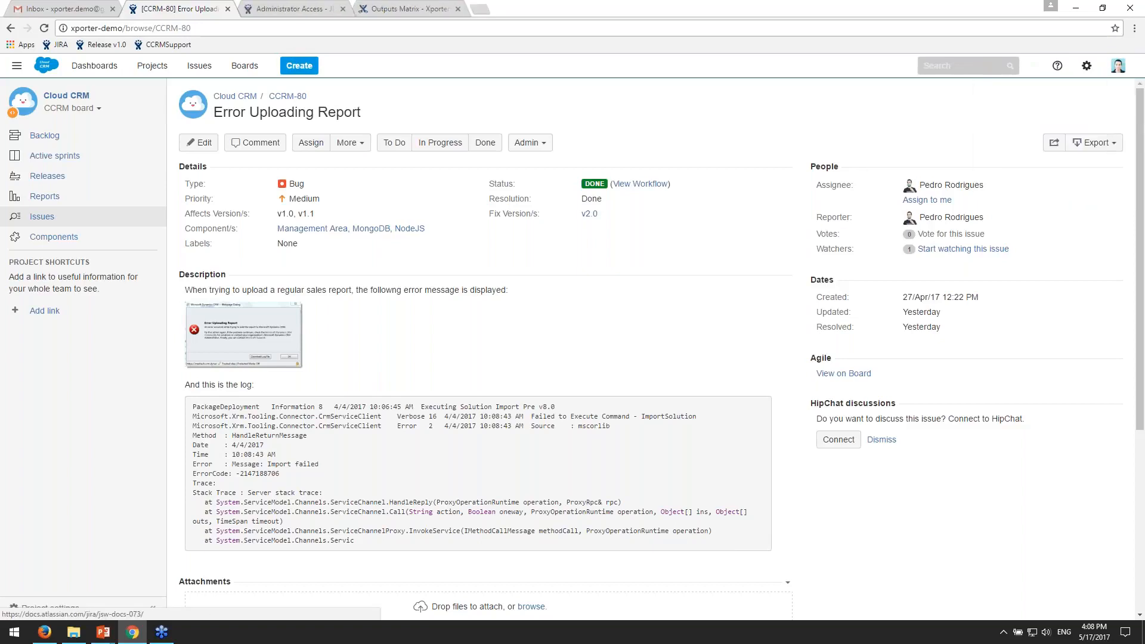
click(276, 7)
text(•••••)
key(Return)
- In Manage add-ons, expand Xporter for JIRA and enable it
click(165, 157)
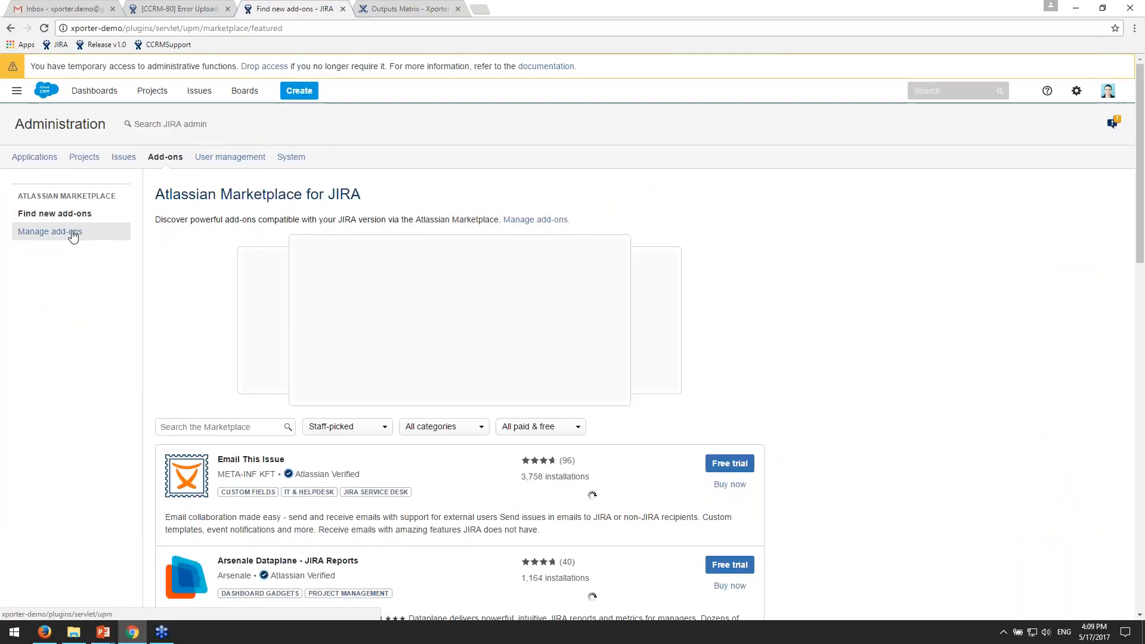
click(73, 236)
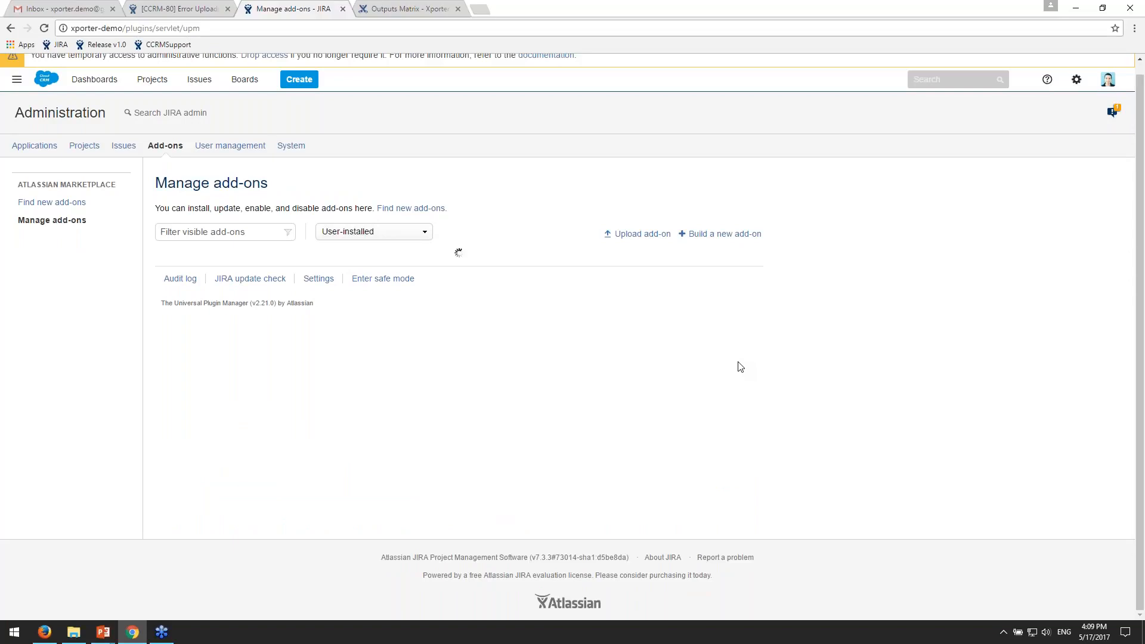
scroll(740, 363, down, 1)
click(424, 409)
scroll(559, 404, down, 1)
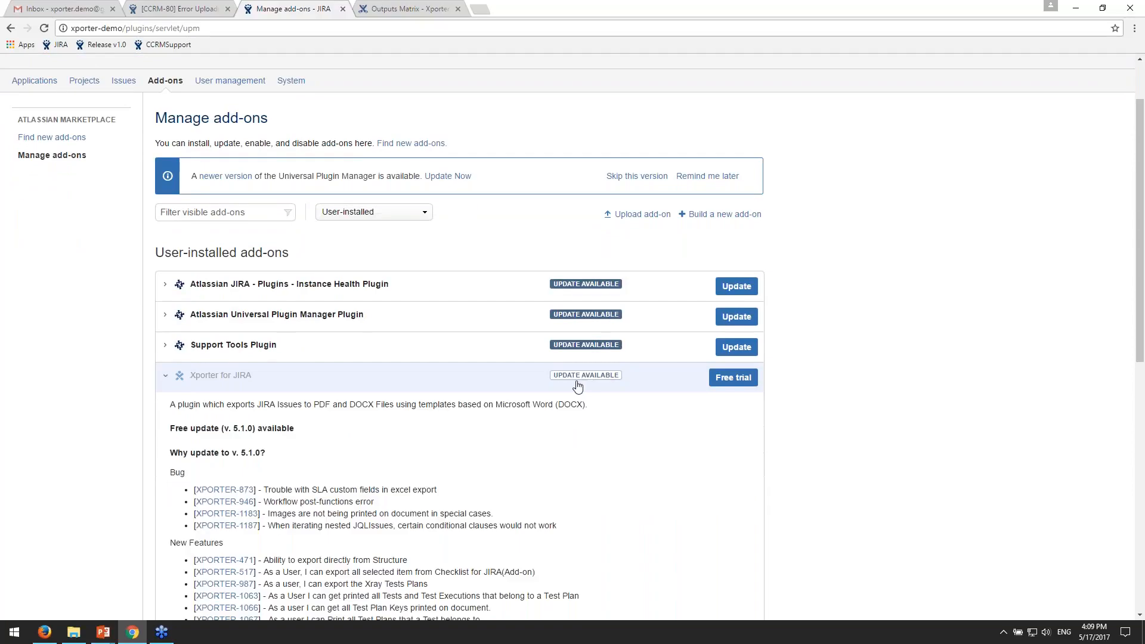
scroll(577, 386, down, 5)
scroll(785, 407, down, 1)
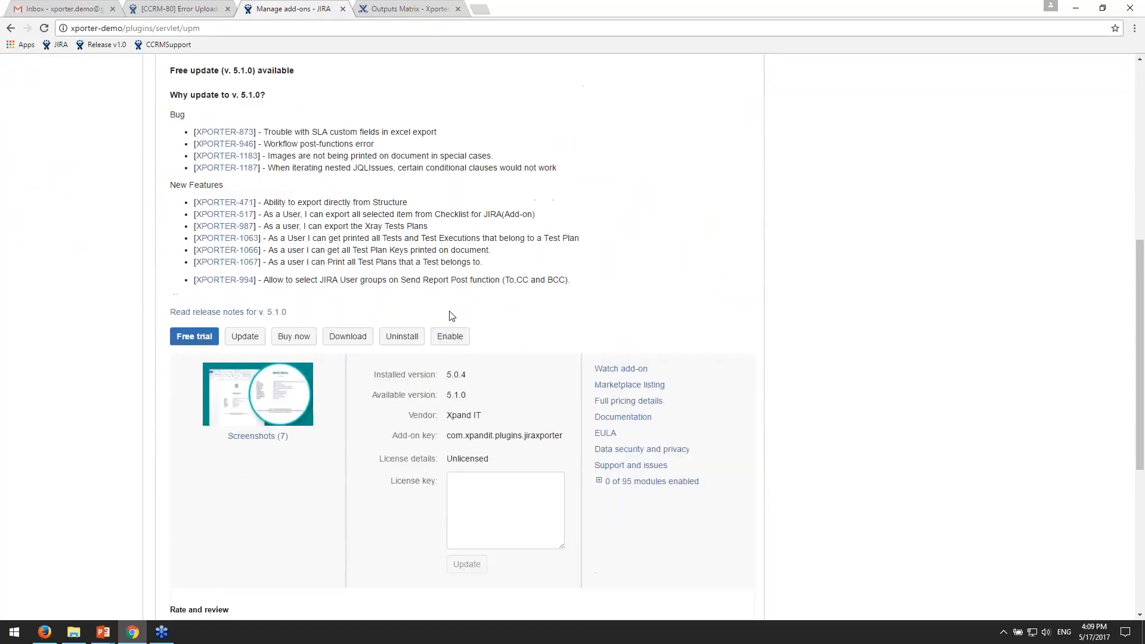
click(450, 337)
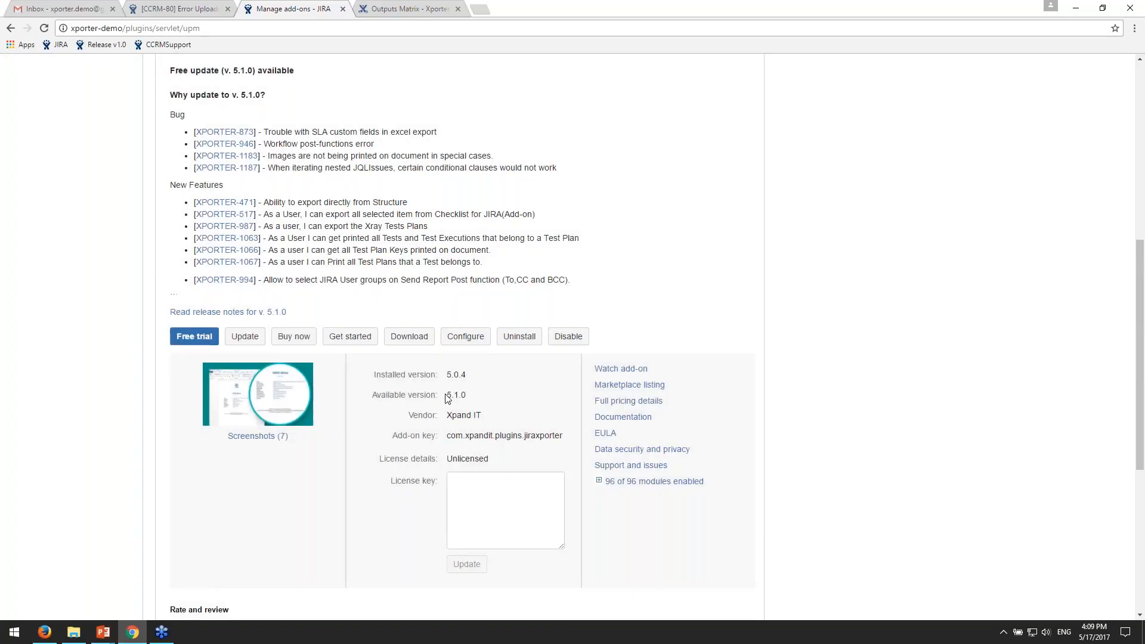
- Reload the installed add-ons list and return to the CCRM-80 issue tab
scroll(1055, 417, up, 2)
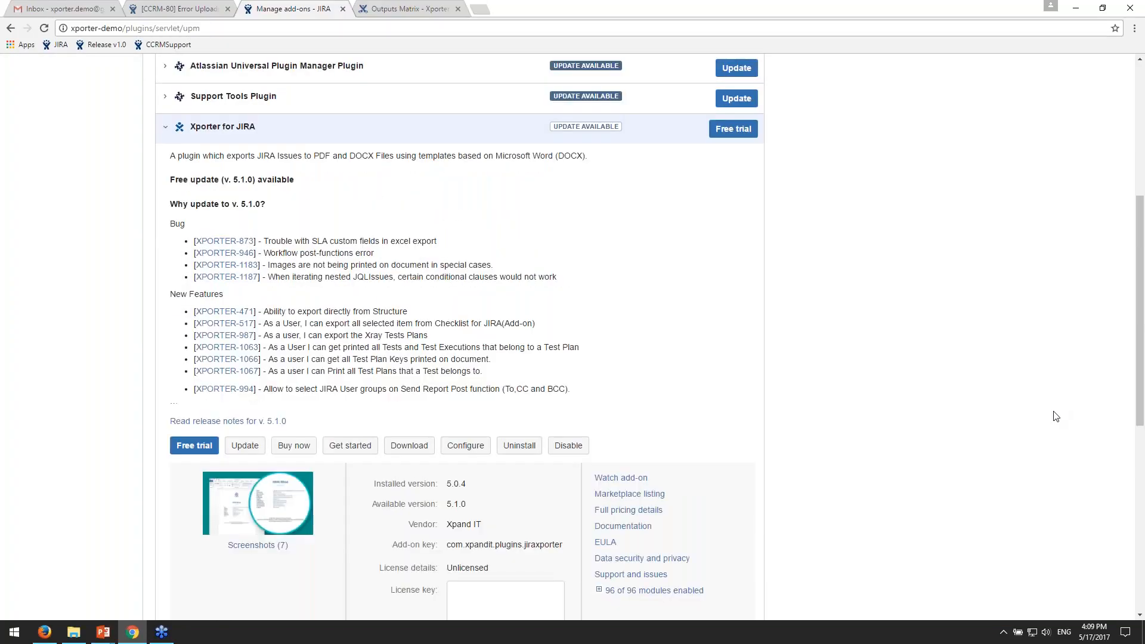
scroll(1056, 417, up, 5)
click(52, 231)
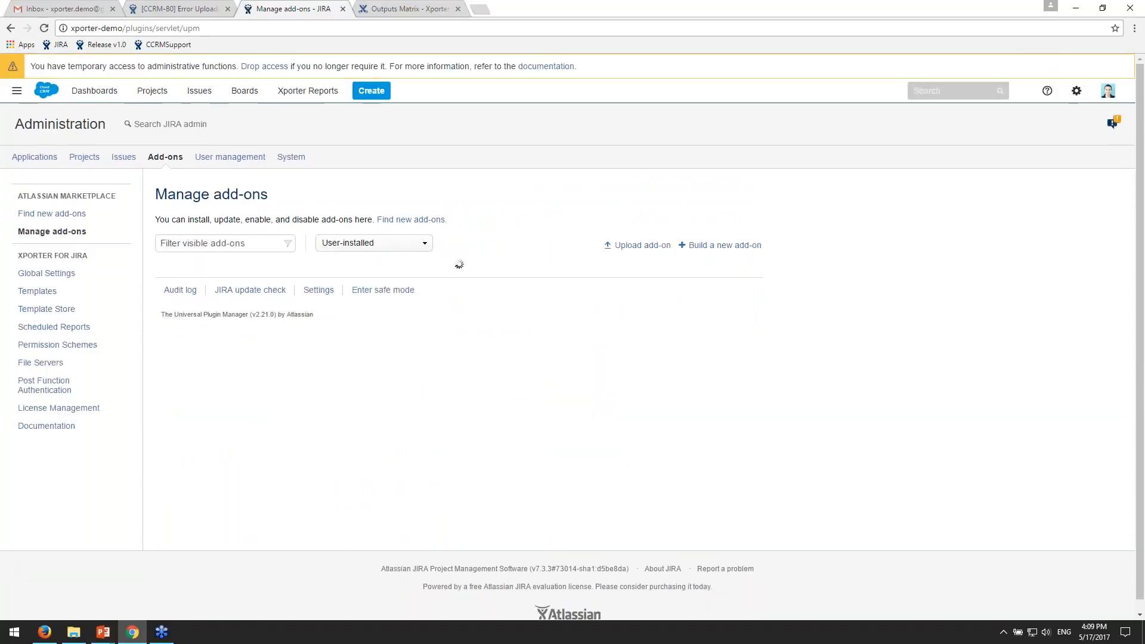
click(186, 8)
- Export CCRM-80 as PDF with the Issue Details with Cover Page template and open CCRM-80 (2).pdf
key(F5)
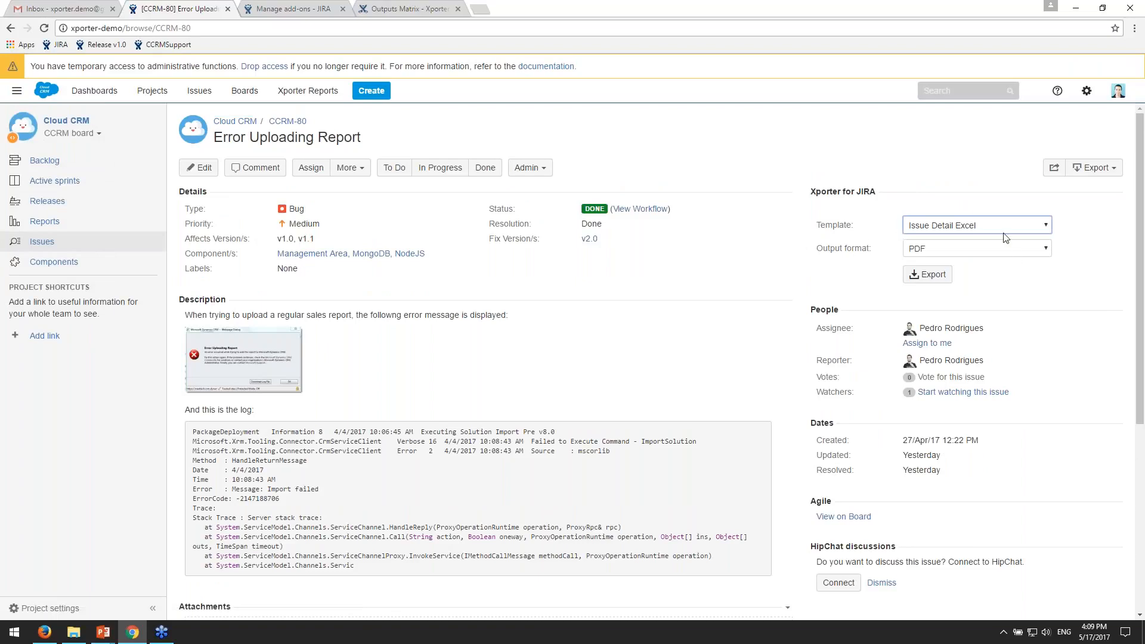
click(1024, 226)
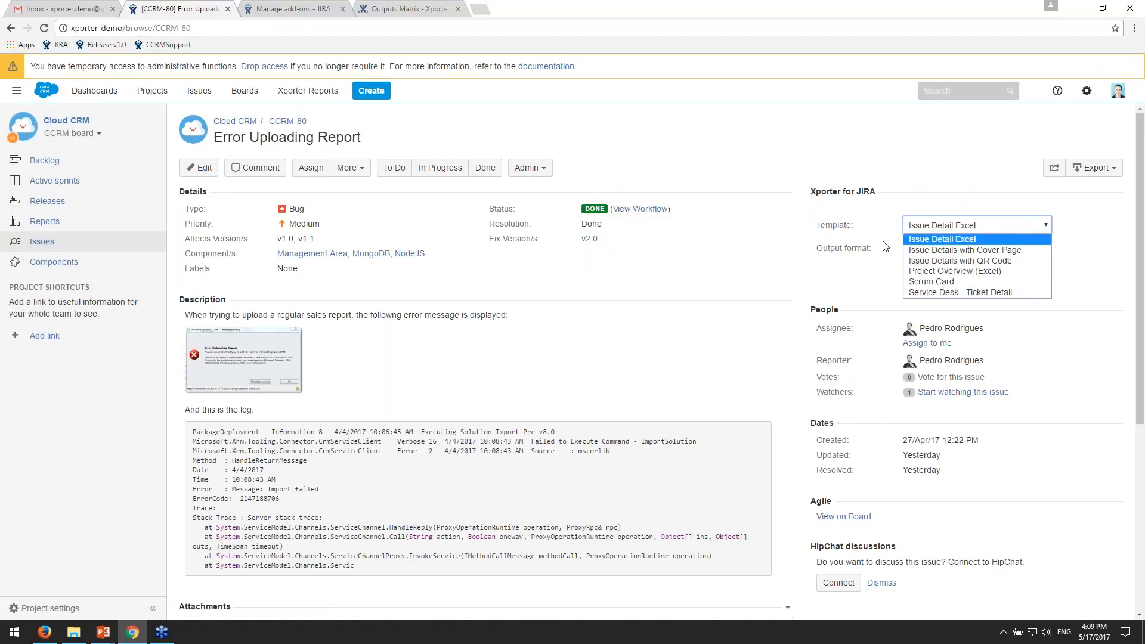
click(984, 250)
click(1010, 246)
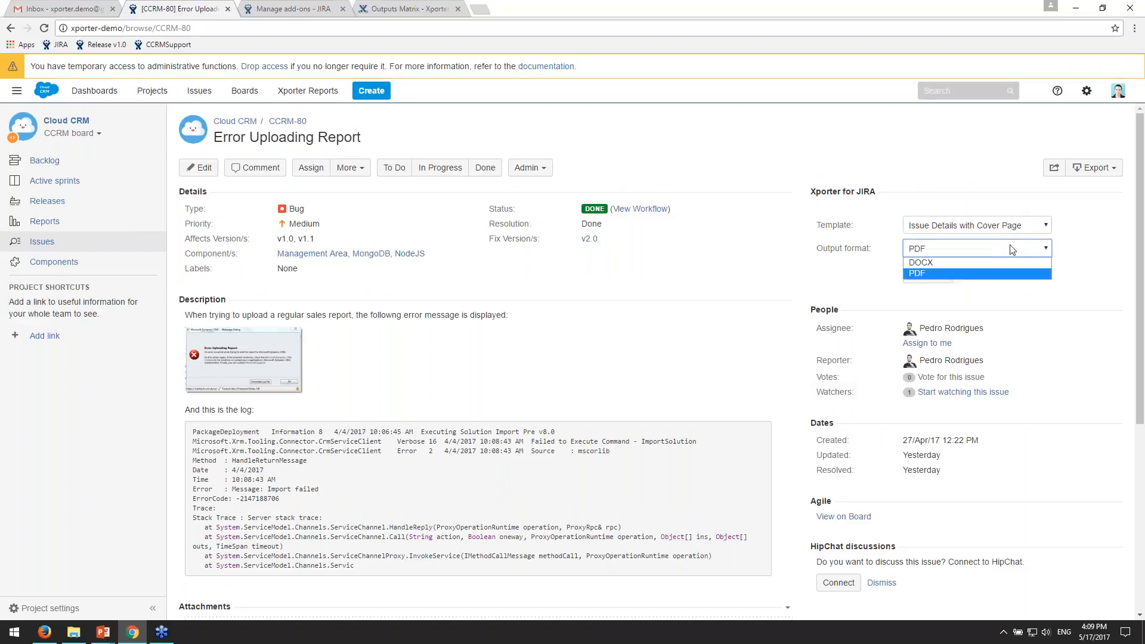
click(858, 248)
click(980, 250)
click(1080, 272)
click(932, 277)
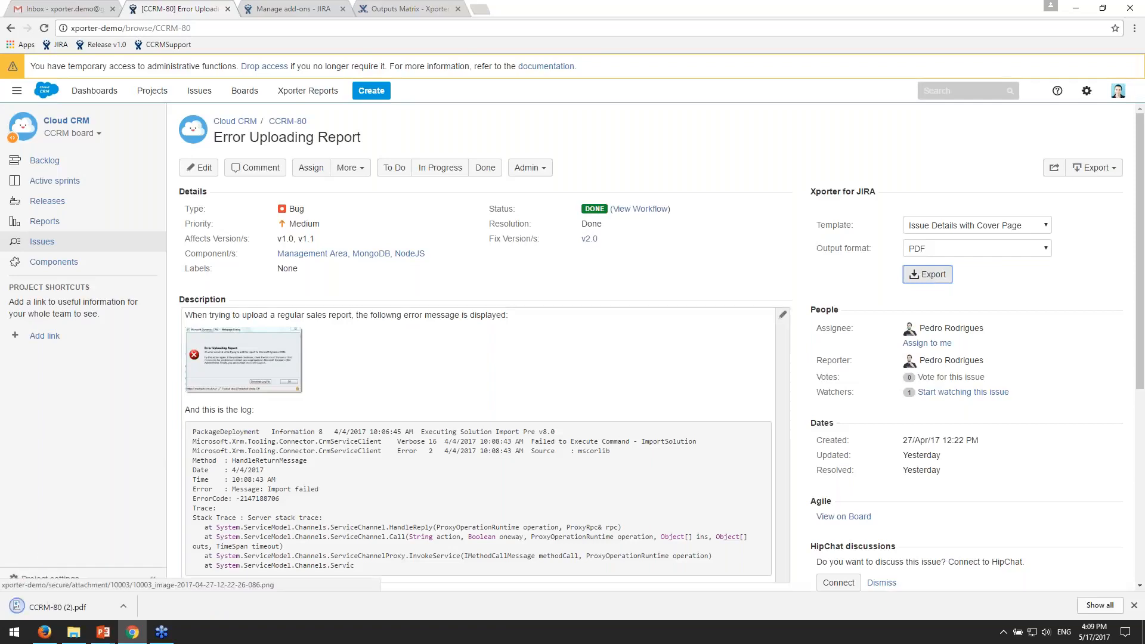
click(58, 606)
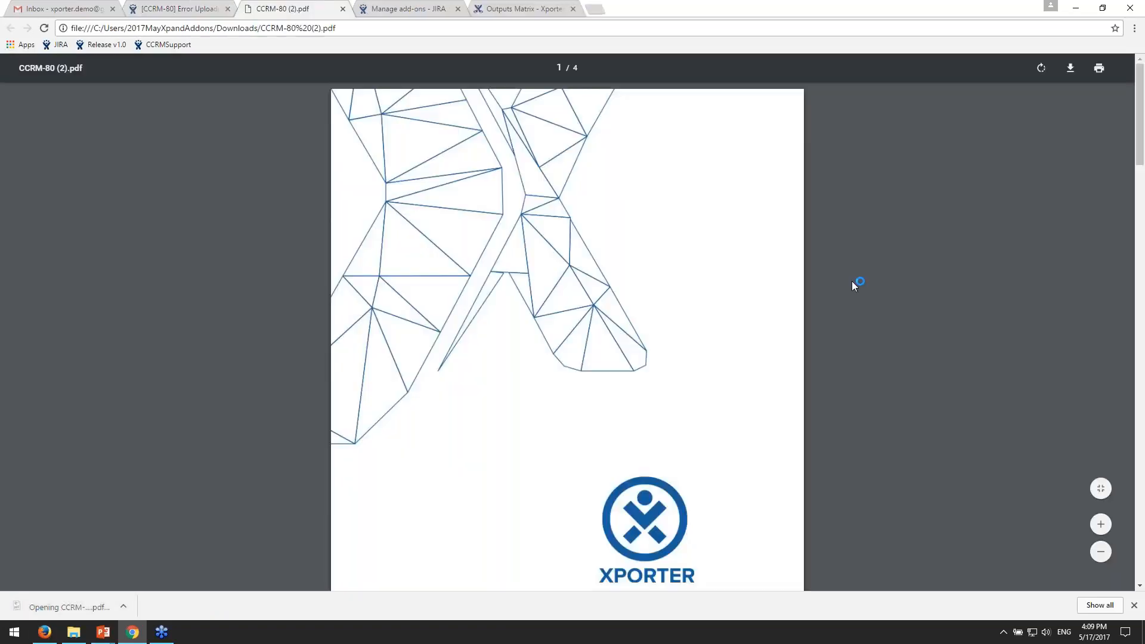
- Review the PDF's Xporter cover page and the start of page 2
scroll(904, 251, down, 2)
scroll(903, 246, up, 3)
scroll(903, 245, down, 2)
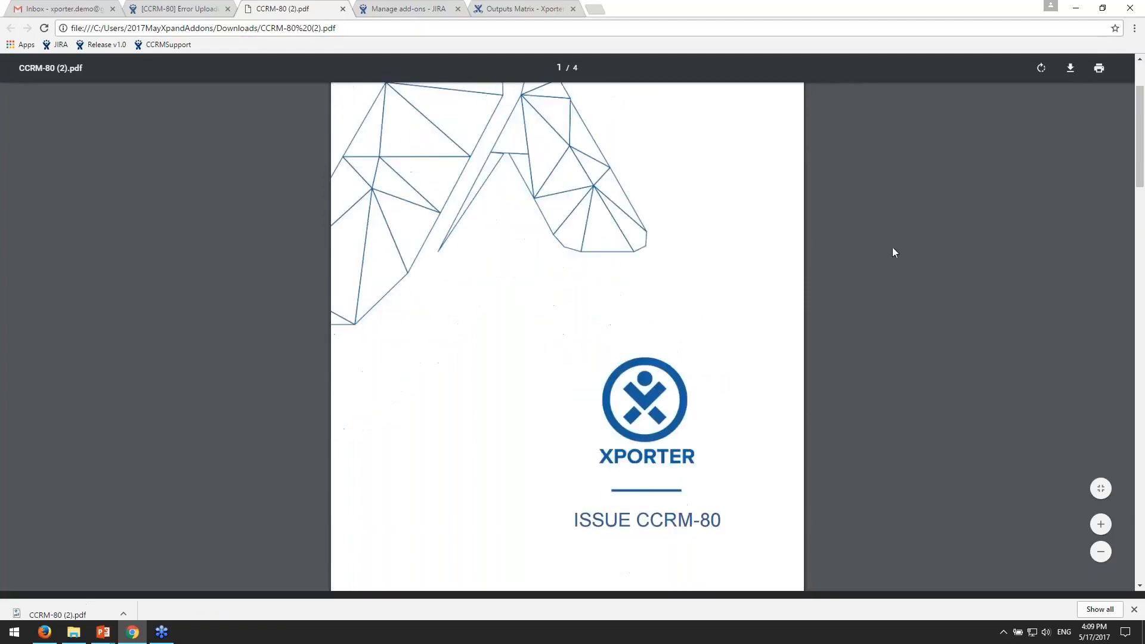
drag(650, 520, 759, 508)
scroll(760, 504, up, 2)
scroll(760, 501, down, 10)
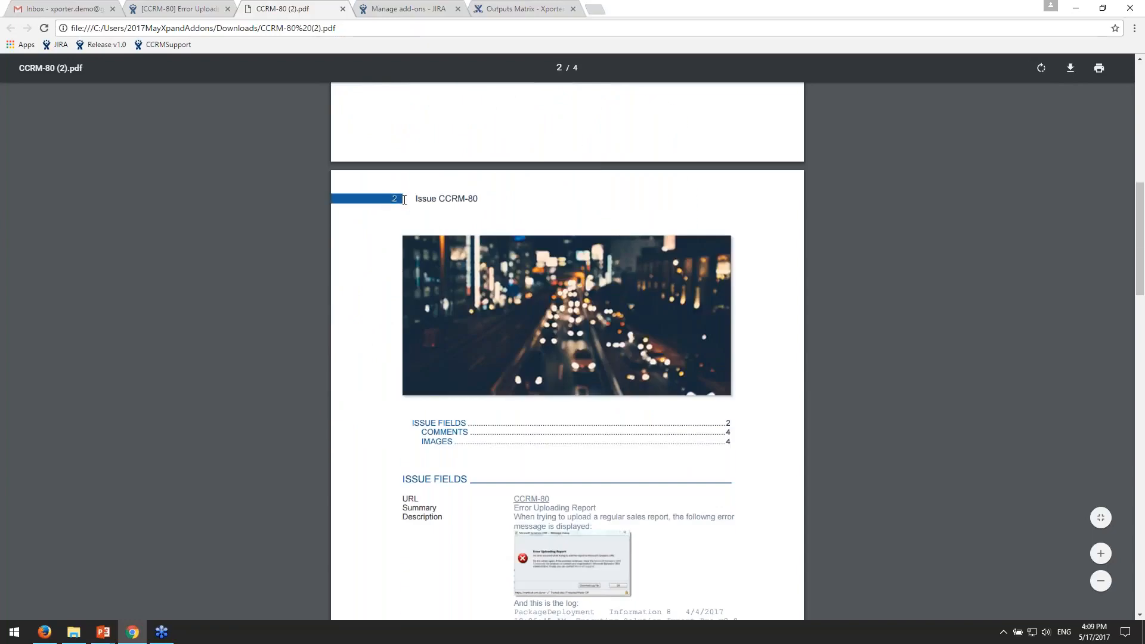
drag(441, 199, 490, 199)
click(570, 208)
- Scroll through the issue fields and jump to the COMMENTS section on page 4
scroll(655, 210, down, 1)
scroll(656, 209, down, 1)
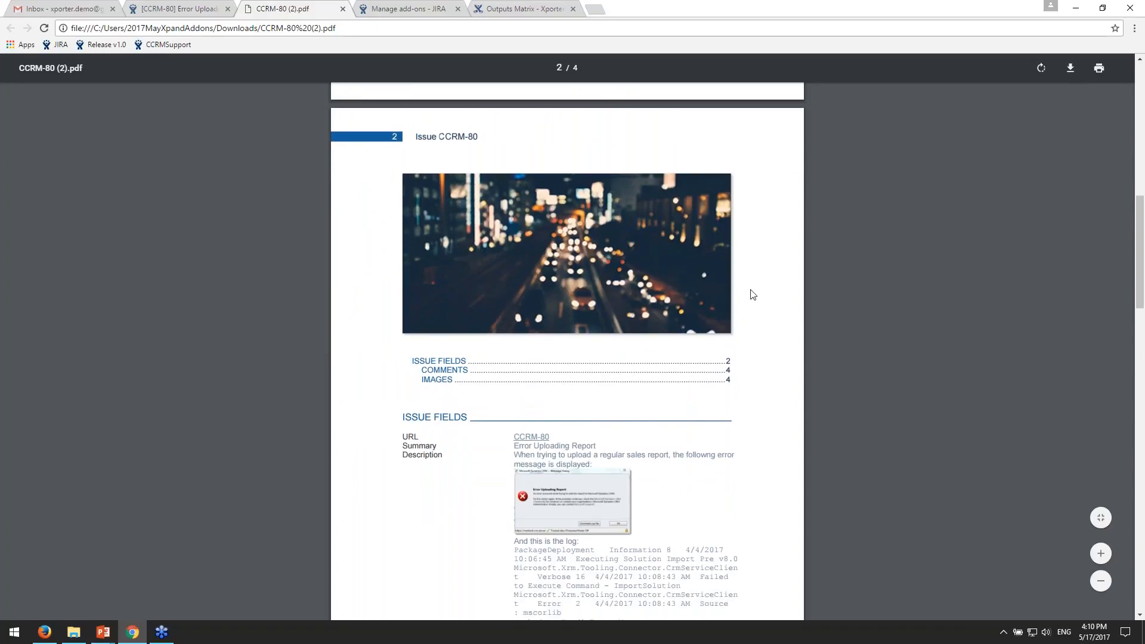
scroll(716, 286, down, 2)
scroll(717, 281, up, 2)
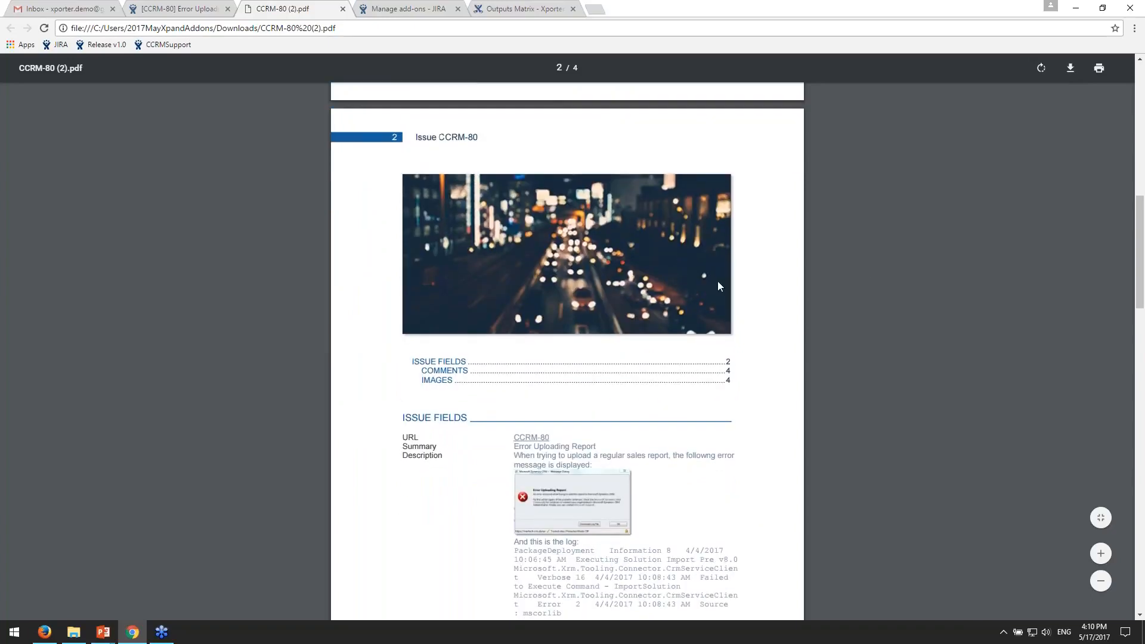
scroll(717, 280, down, 2)
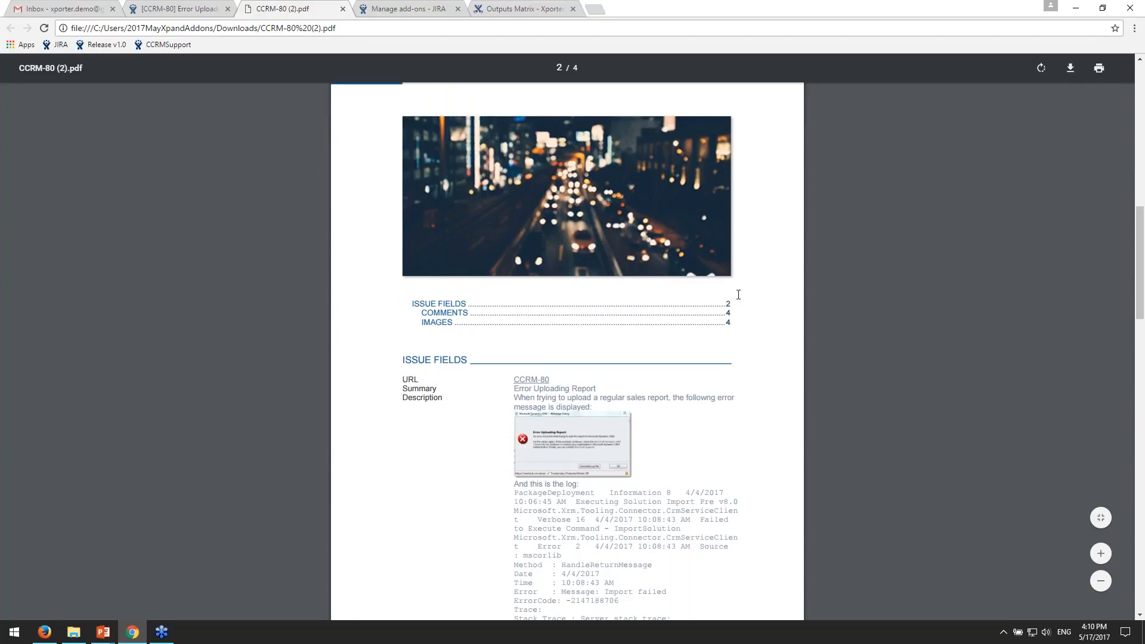
scroll(738, 294, down, 2)
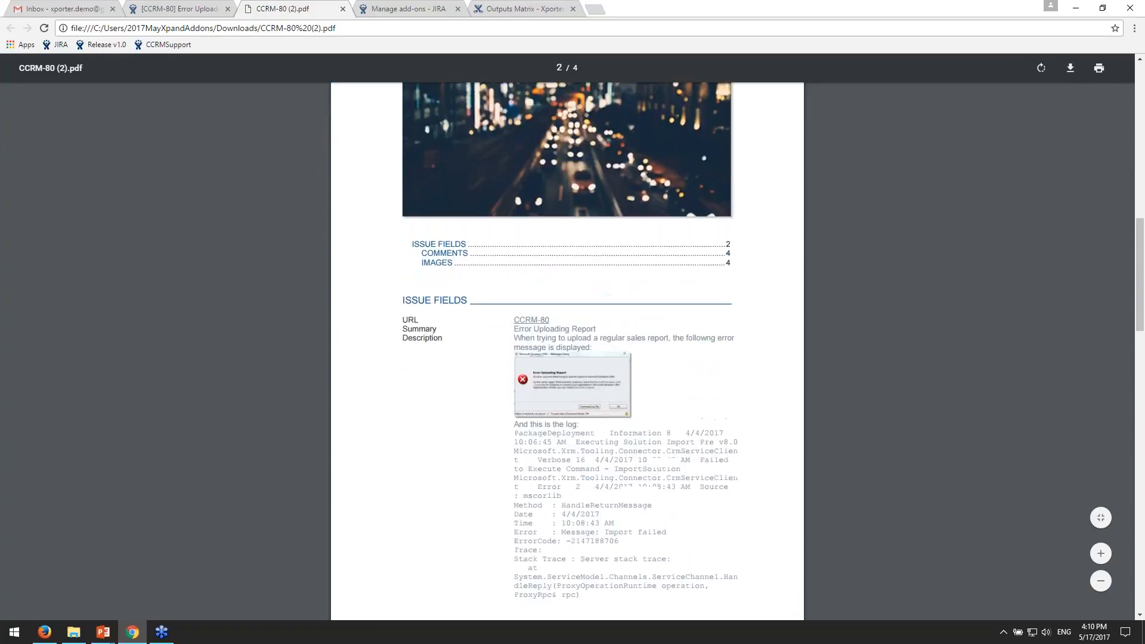
scroll(748, 353, up, 4)
scroll(750, 366, down, 1)
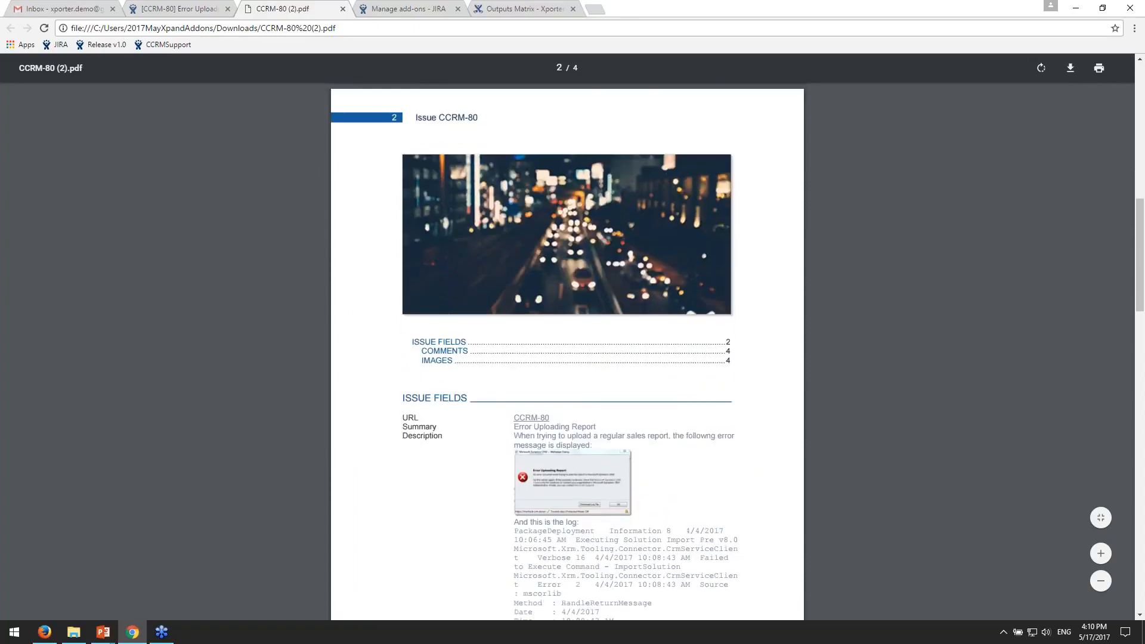
click(728, 352)
- Scroll back and select the 'Error Uploading Report' summary text in the PDF
scroll(729, 358, up, 15)
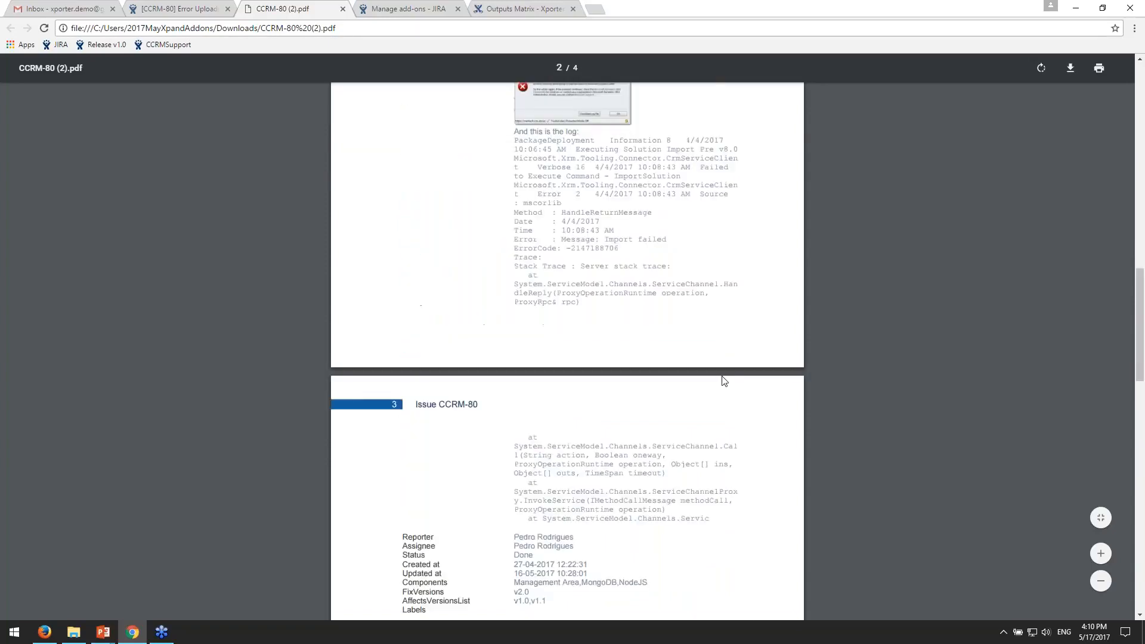
scroll(724, 380, up, 12)
scroll(724, 378, down, 16)
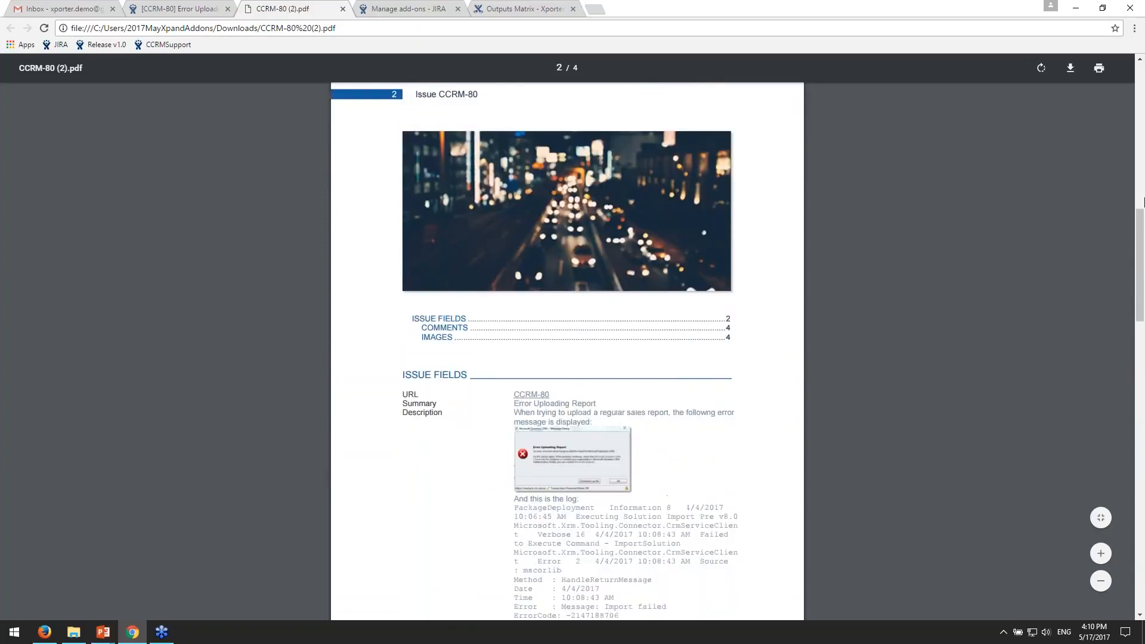
drag(1142, 387, 1140, 242)
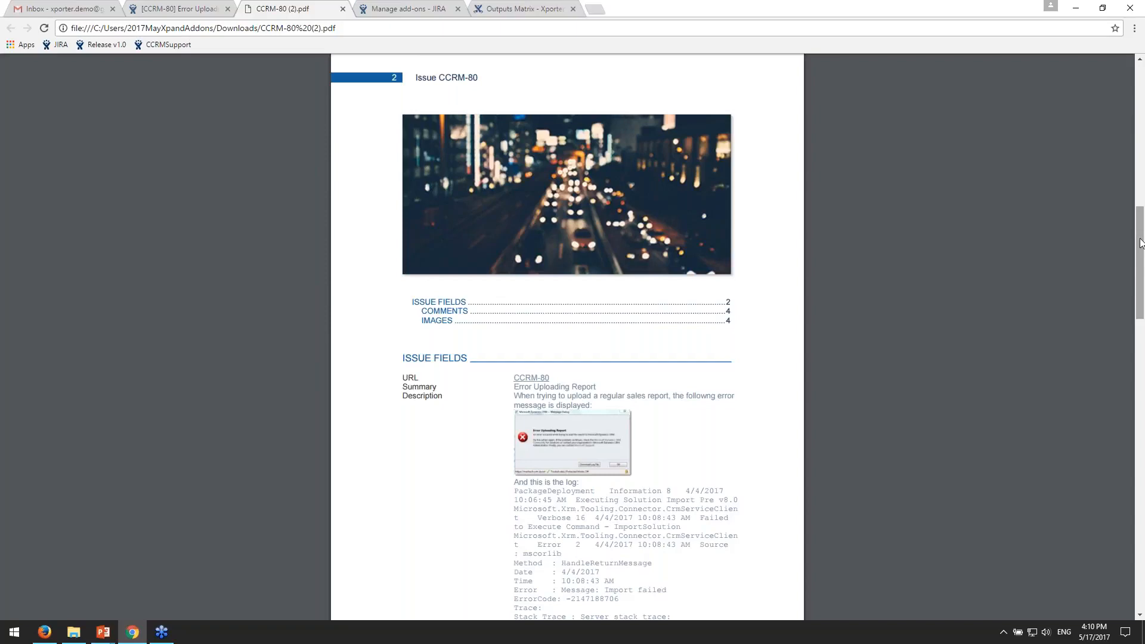
drag(1141, 242, 1140, 252)
scroll(803, 270, down, 3)
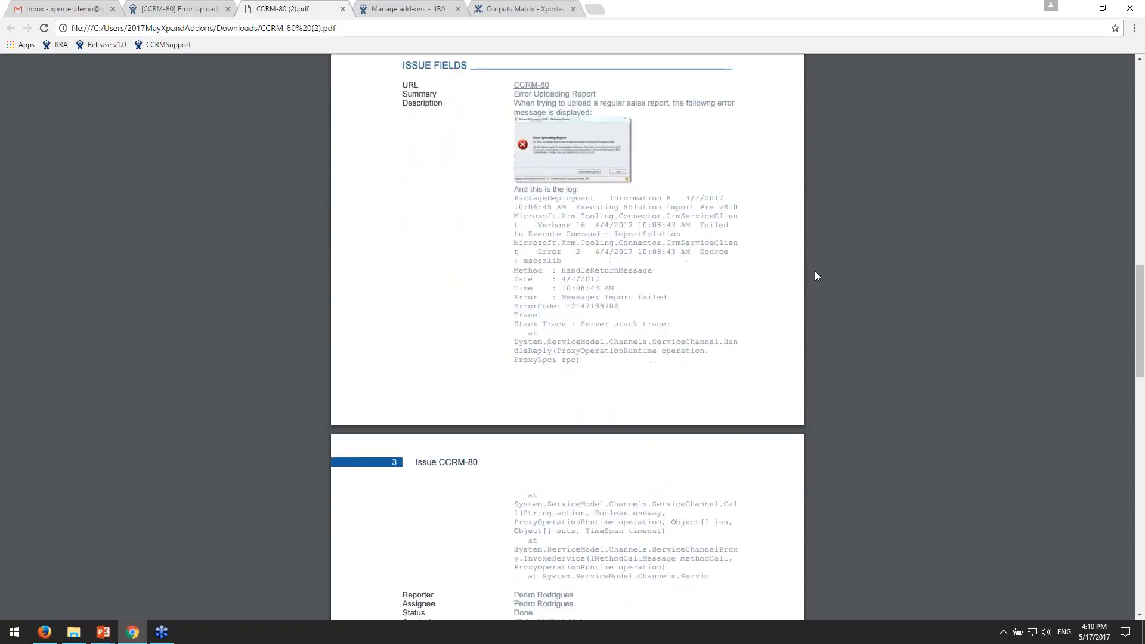
scroll(521, 149, up, 1)
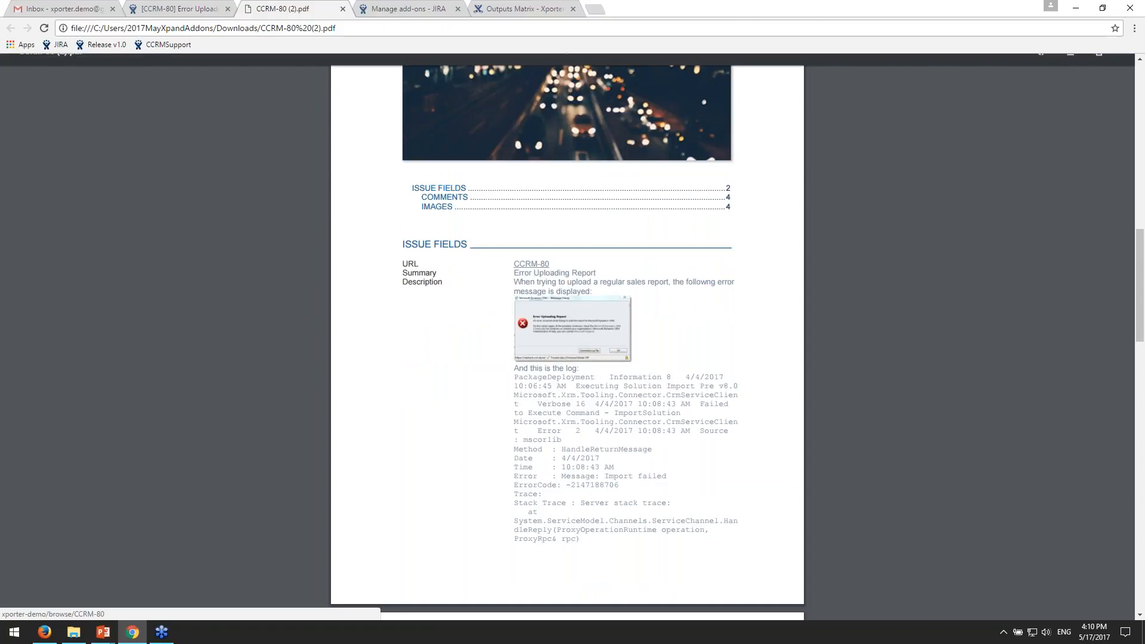
drag(565, 265, 595, 266)
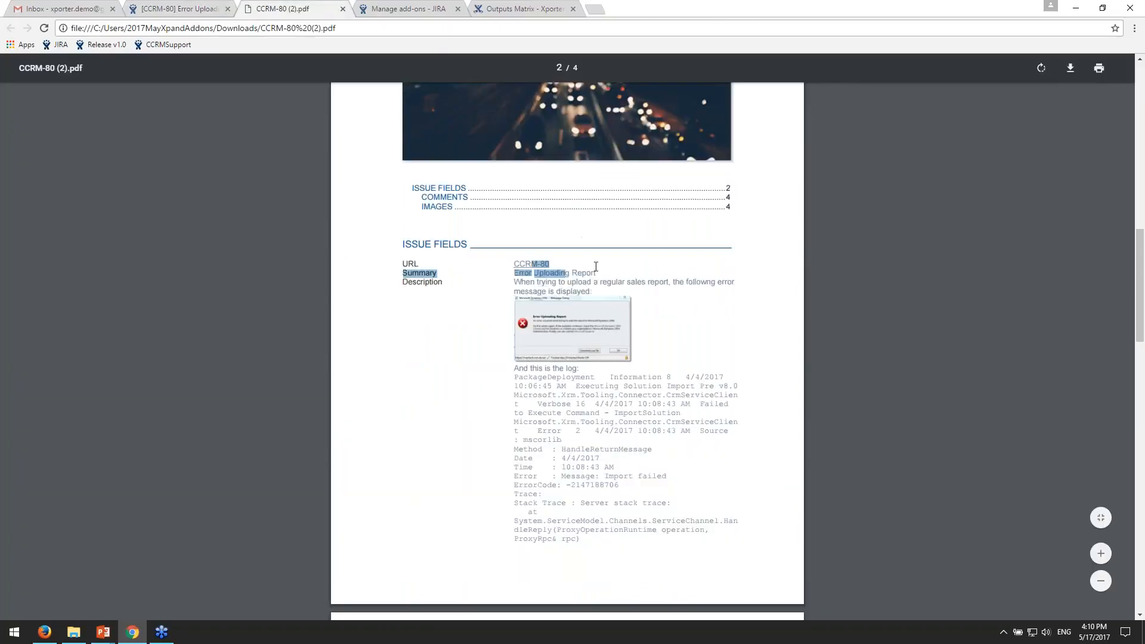
click(595, 267)
drag(510, 273, 595, 274)
- Compare the PDF against the Jira CCRM-80 issue and select the Done status value
click(182, 9)
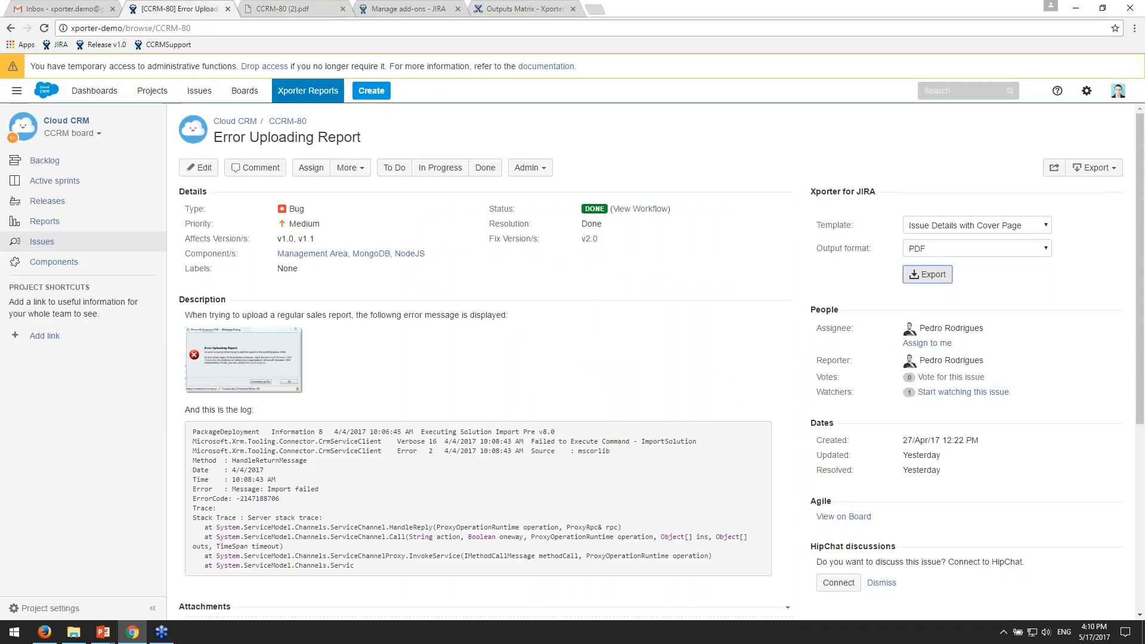
scroll(662, 362, down, 1)
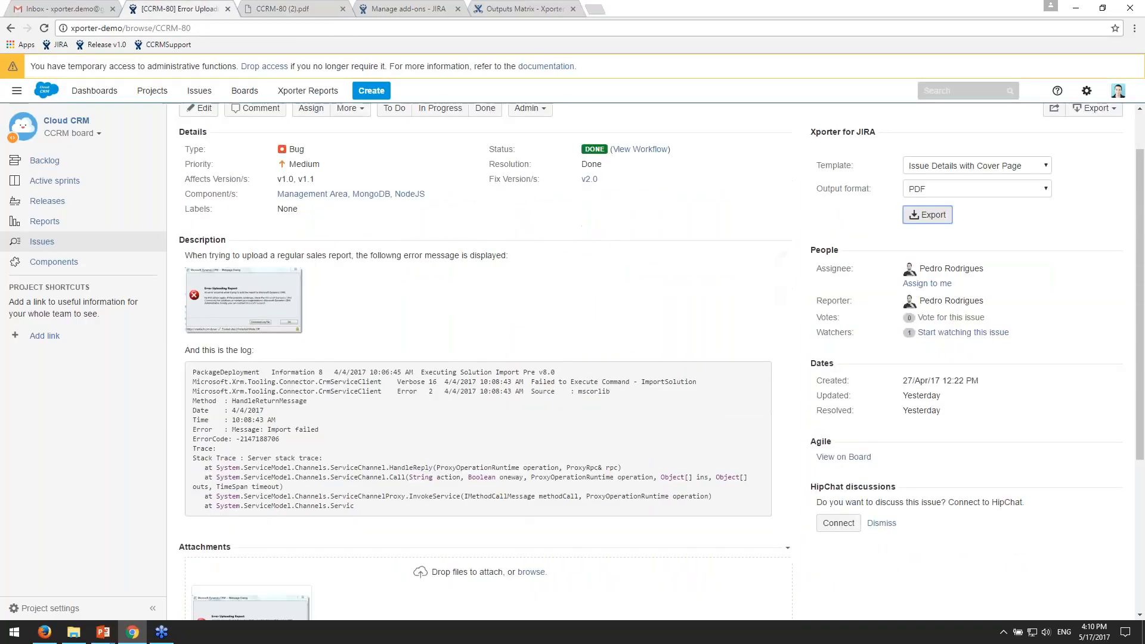
key(ctrl+Tab)
click(555, 342)
scroll(663, 392, down, 2)
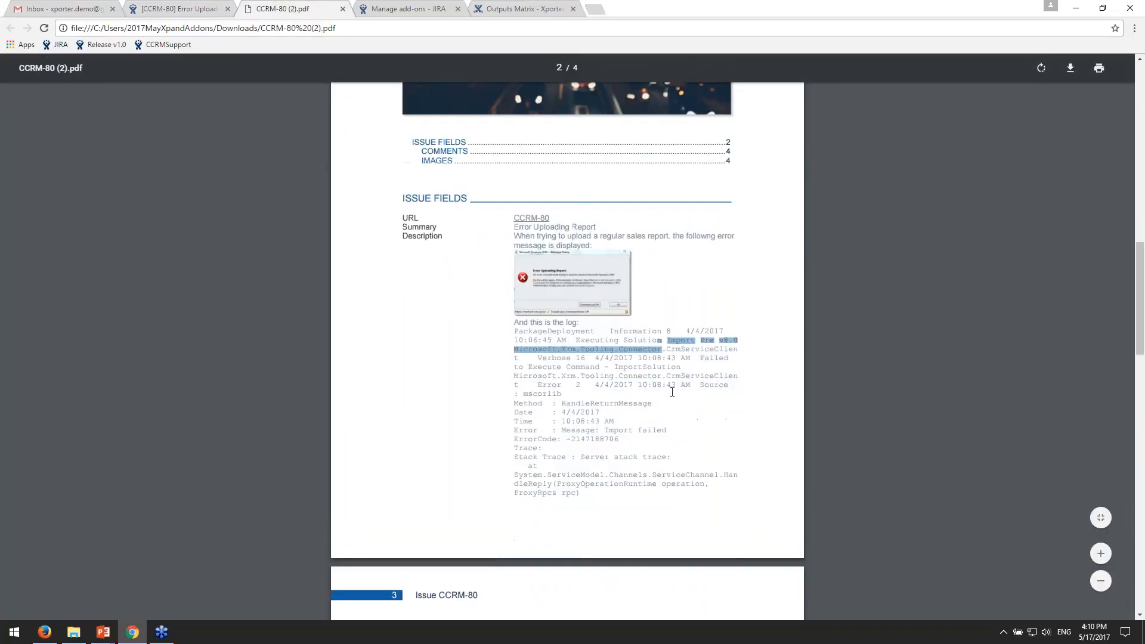
scroll(678, 386, down, 1)
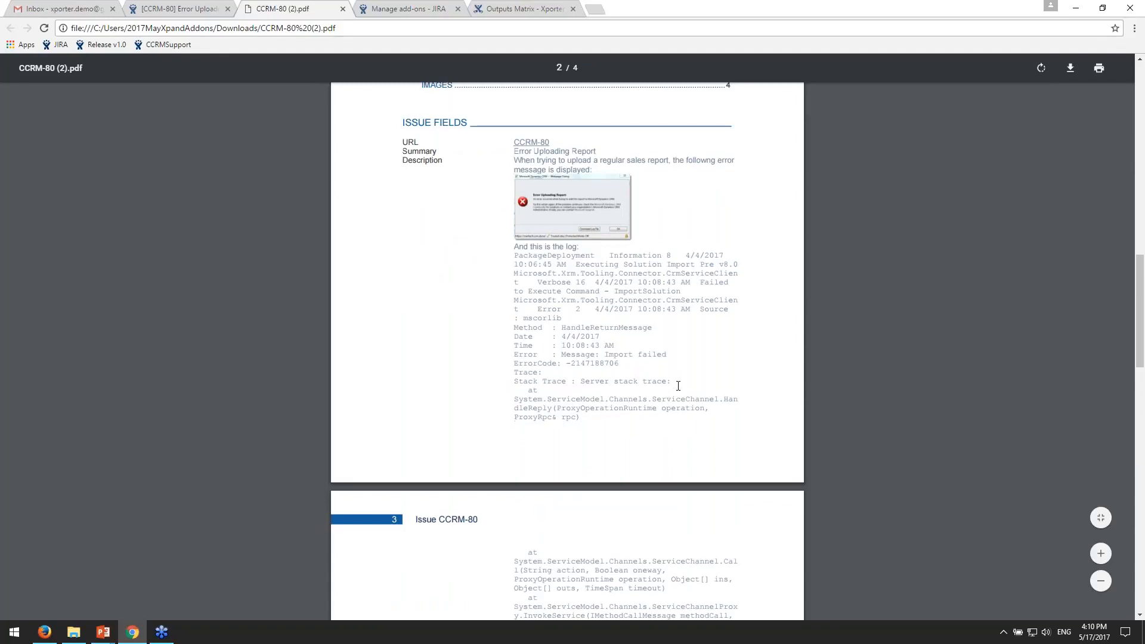
scroll(678, 386, down, 5)
scroll(559, 437, up, 2)
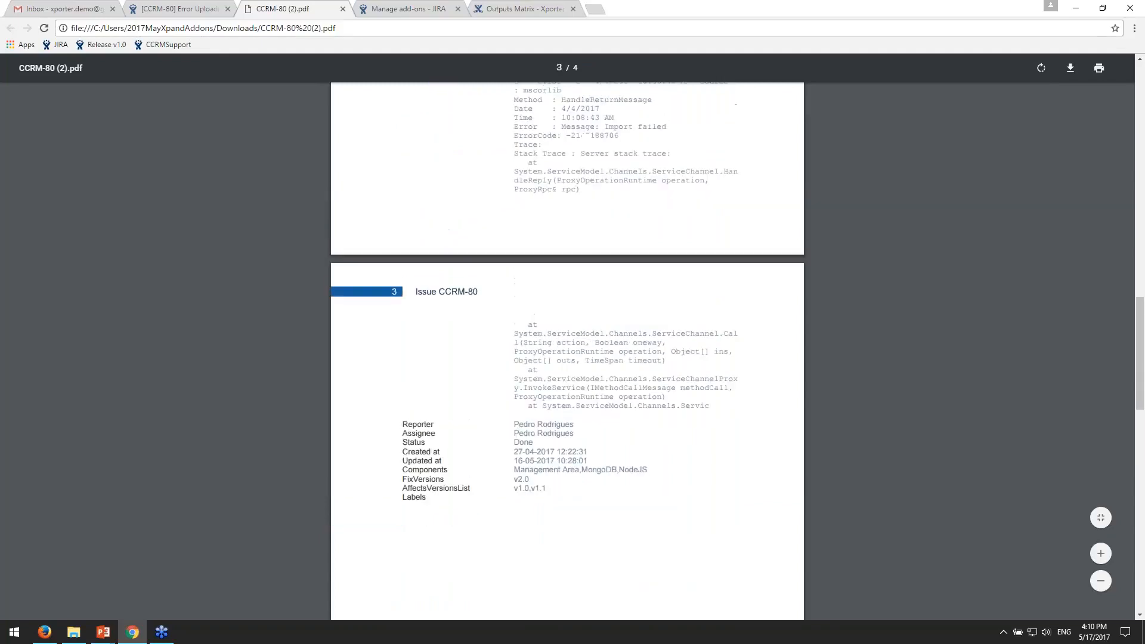
scroll(560, 437, down, 1)
scroll(560, 437, down, 1)
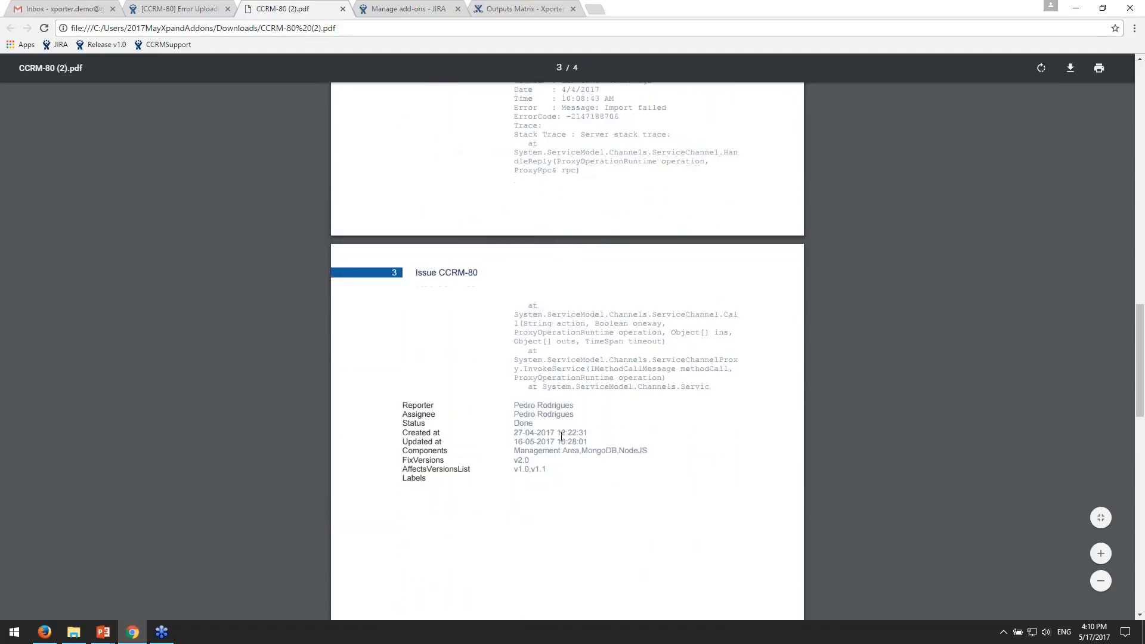
drag(422, 385, 535, 376)
click(426, 366)
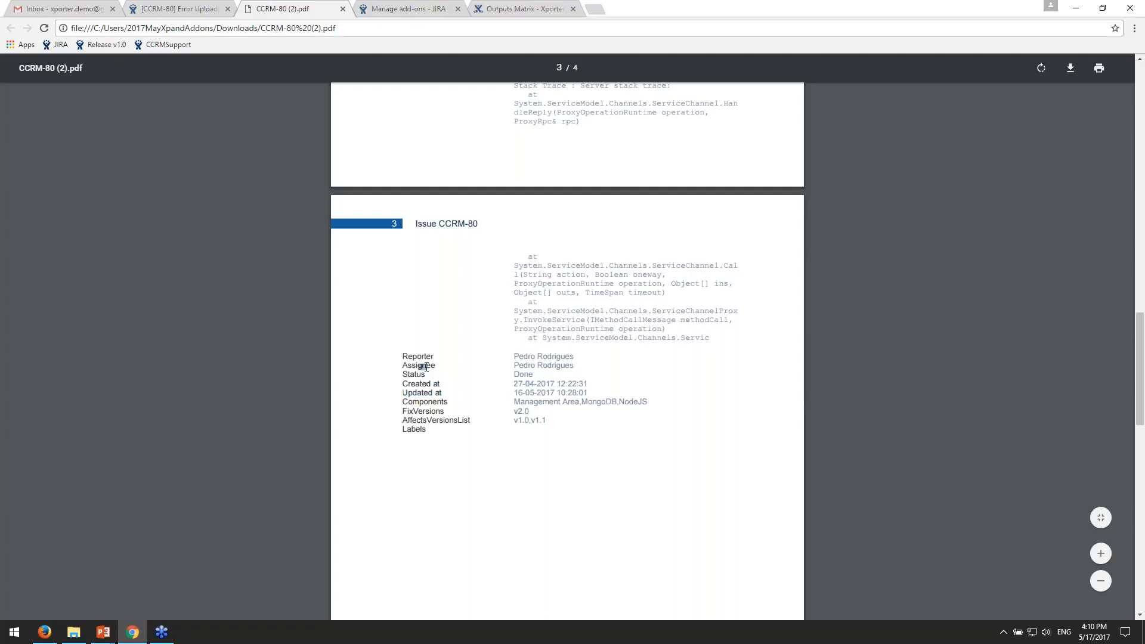
drag(540, 376, 514, 375)
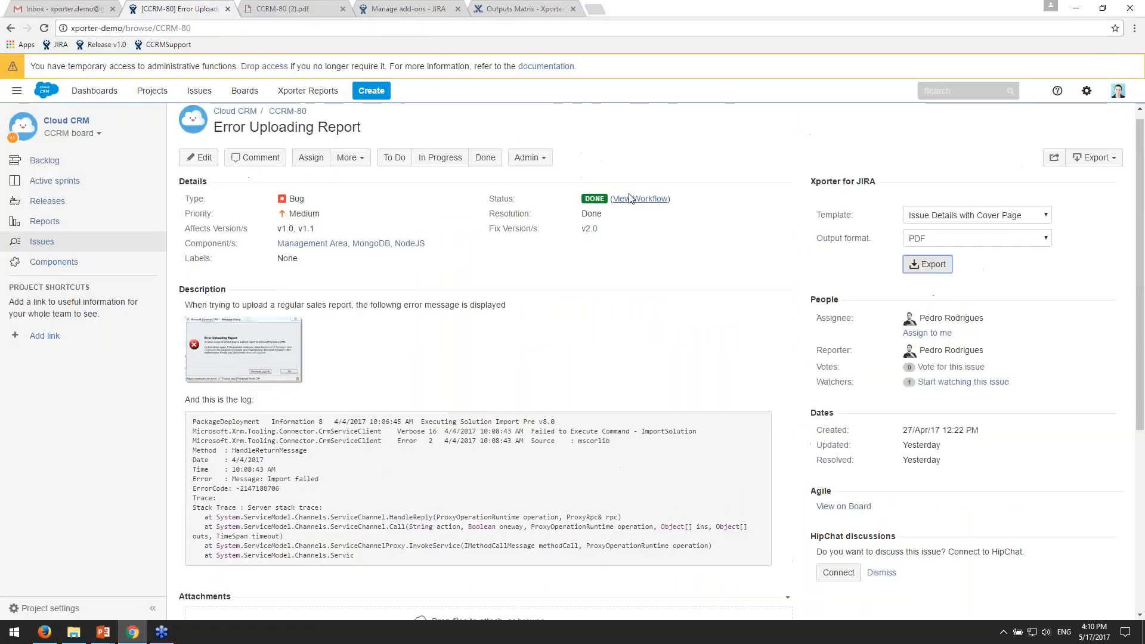
- Scroll to the PDF's final page with the comment and error screenshot
click(277, 9)
scroll(557, 339, down, 5)
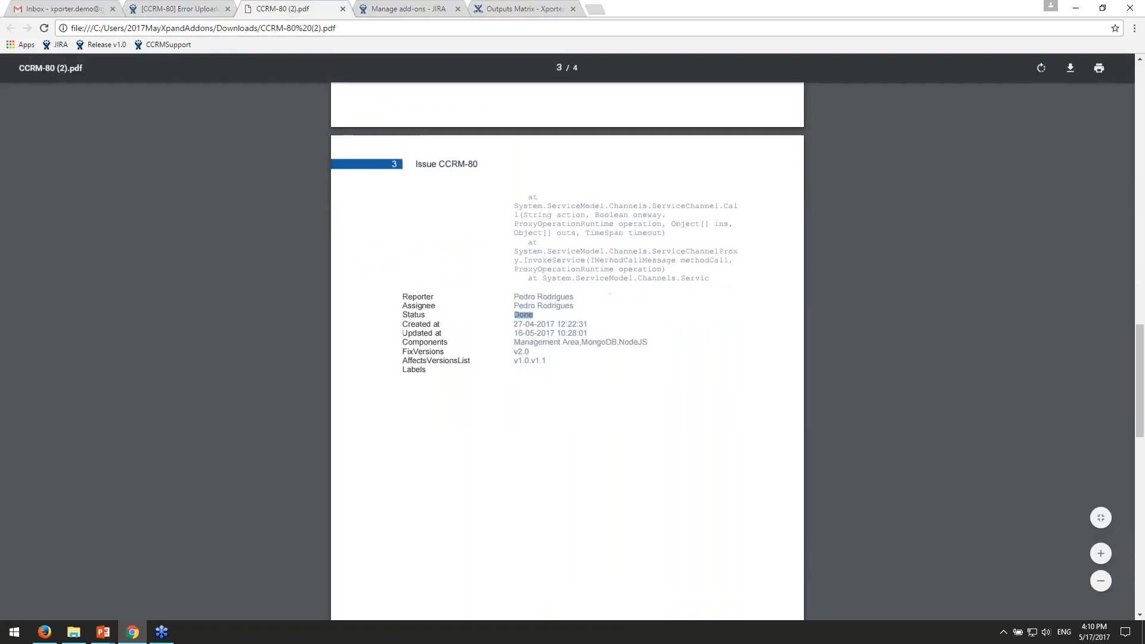
scroll(711, 258, up, 4)
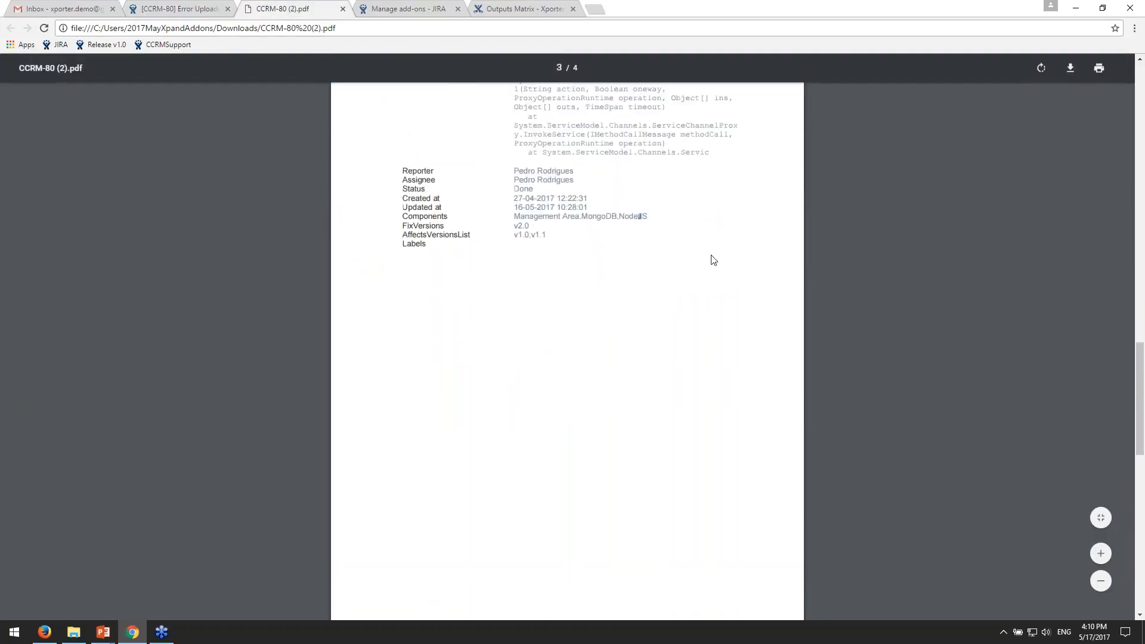
scroll(749, 324, down, 3)
scroll(750, 327, down, 7)
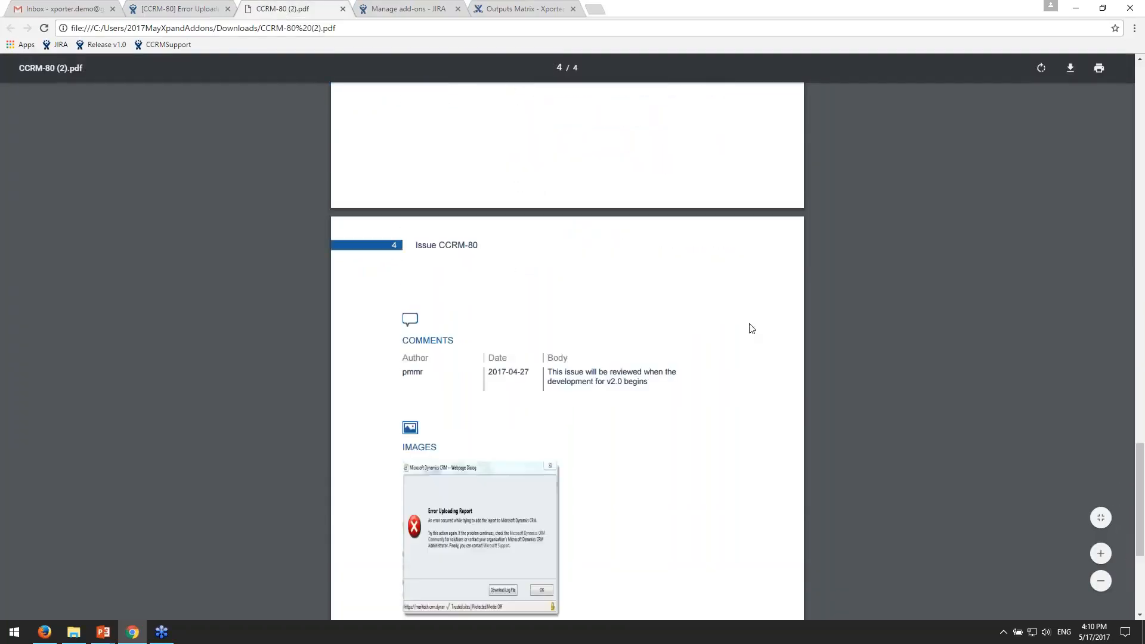
scroll(503, 341, down, 1)
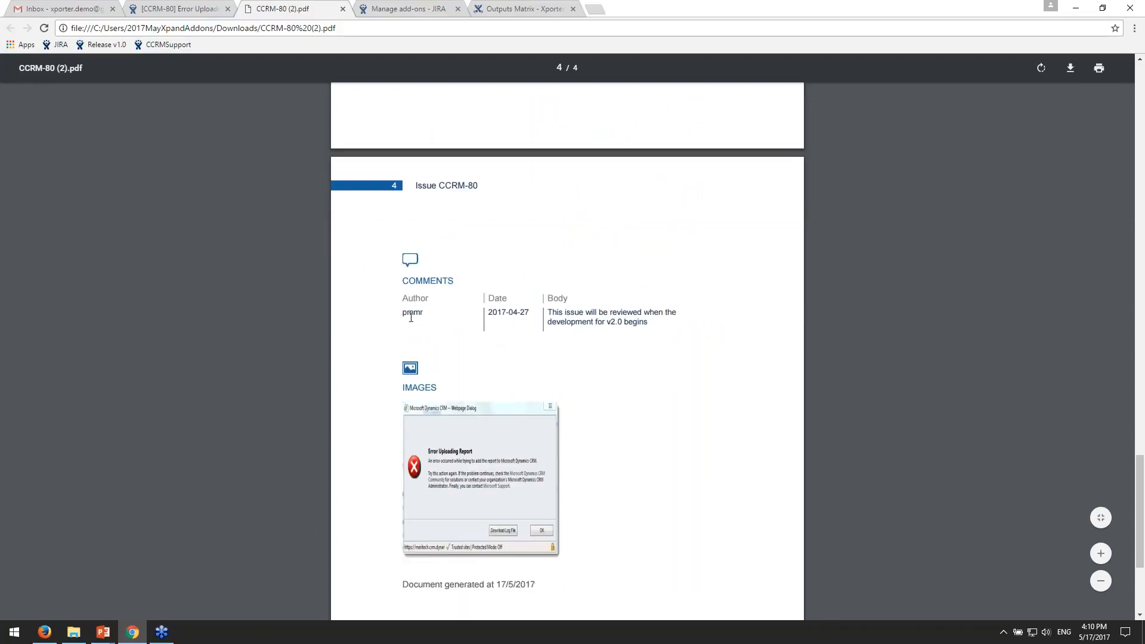
scroll(418, 312, down, 1)
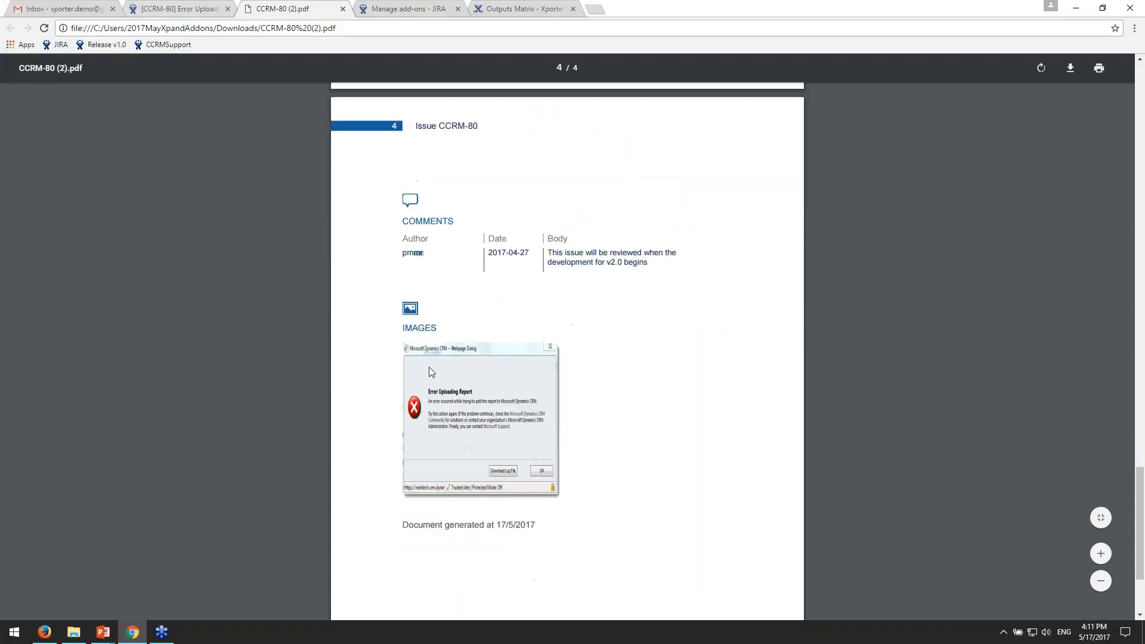
click(208, 8)
scroll(298, 417, down, 4)
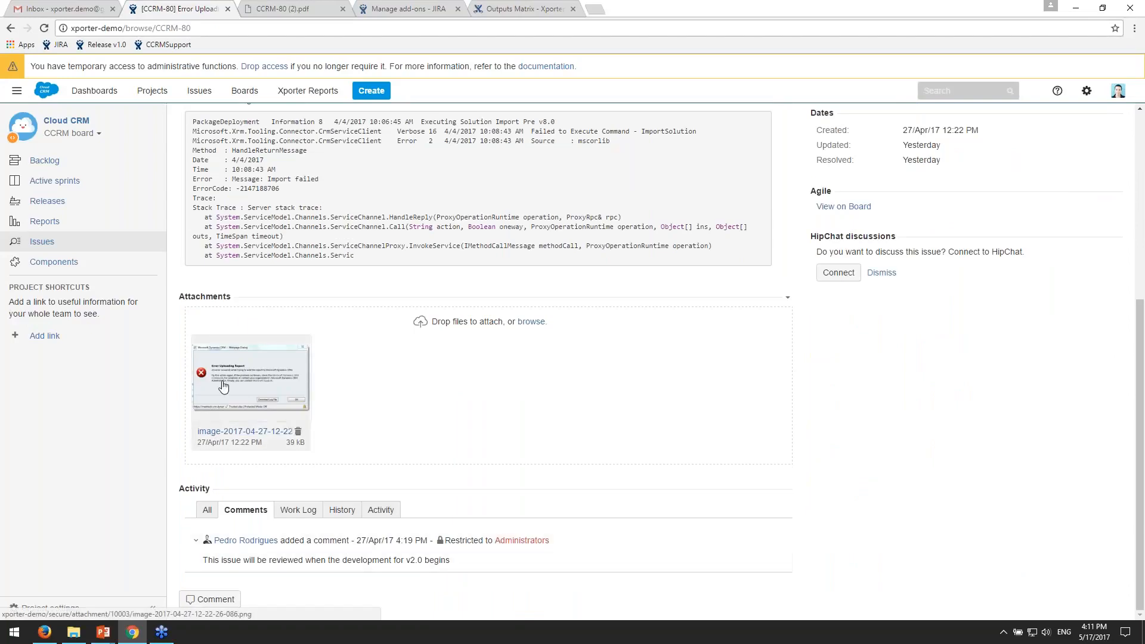
click(288, 16)
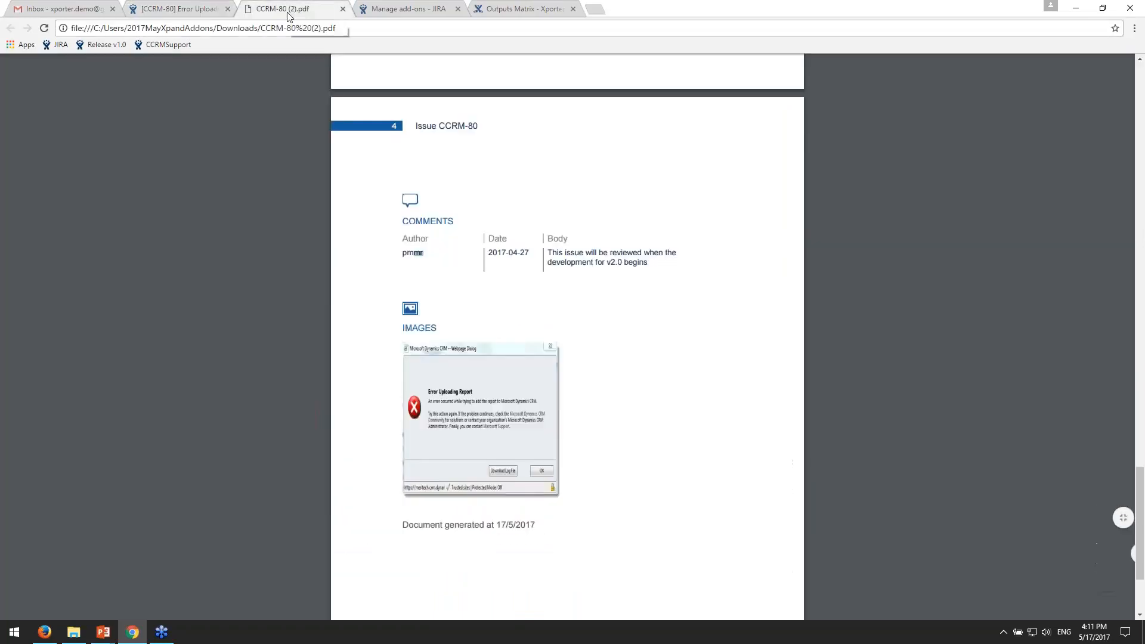
scroll(527, 353, down, 2)
scroll(550, 310, up, 1)
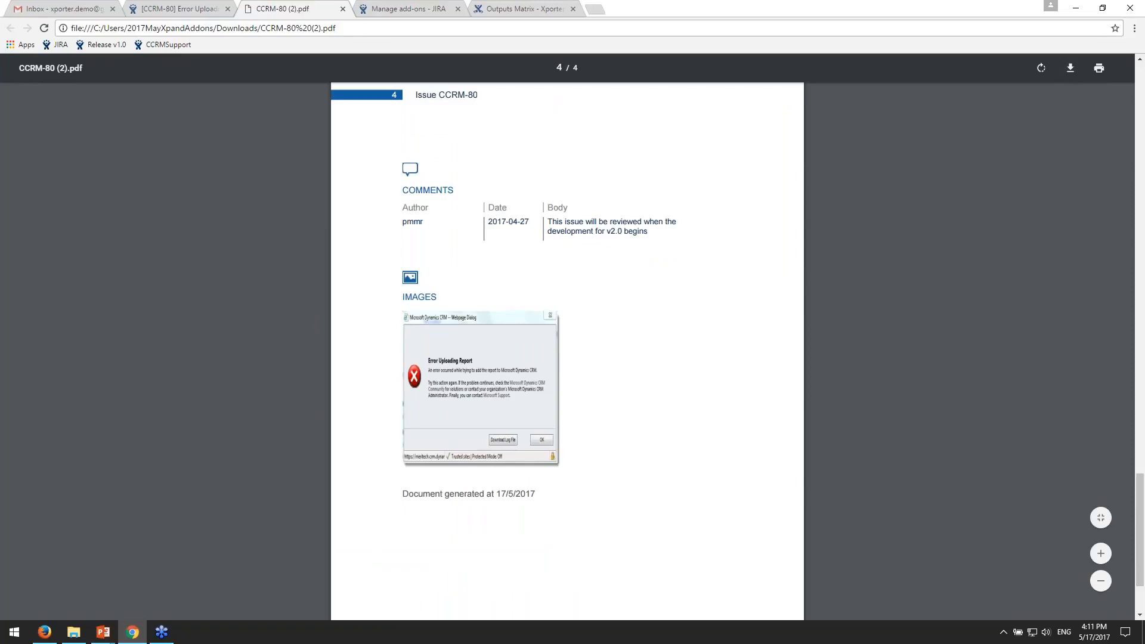
scroll(660, 298, up, 16)
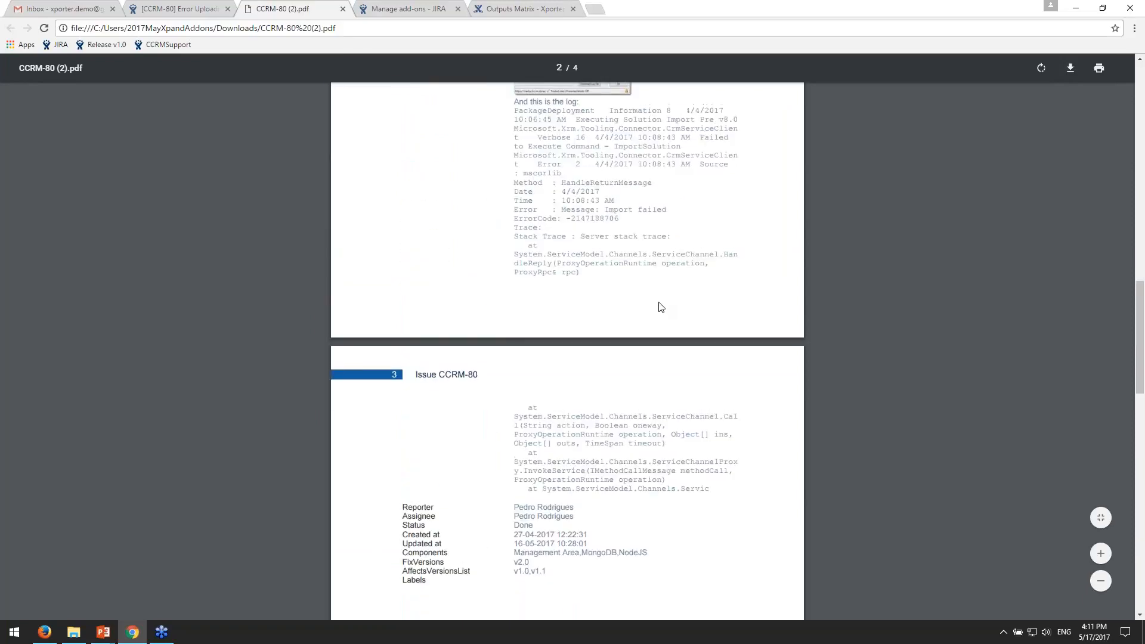
scroll(659, 306, up, 7)
scroll(660, 303, down, 4)
scroll(663, 298, down, 2)
scroll(663, 298, down, 6)
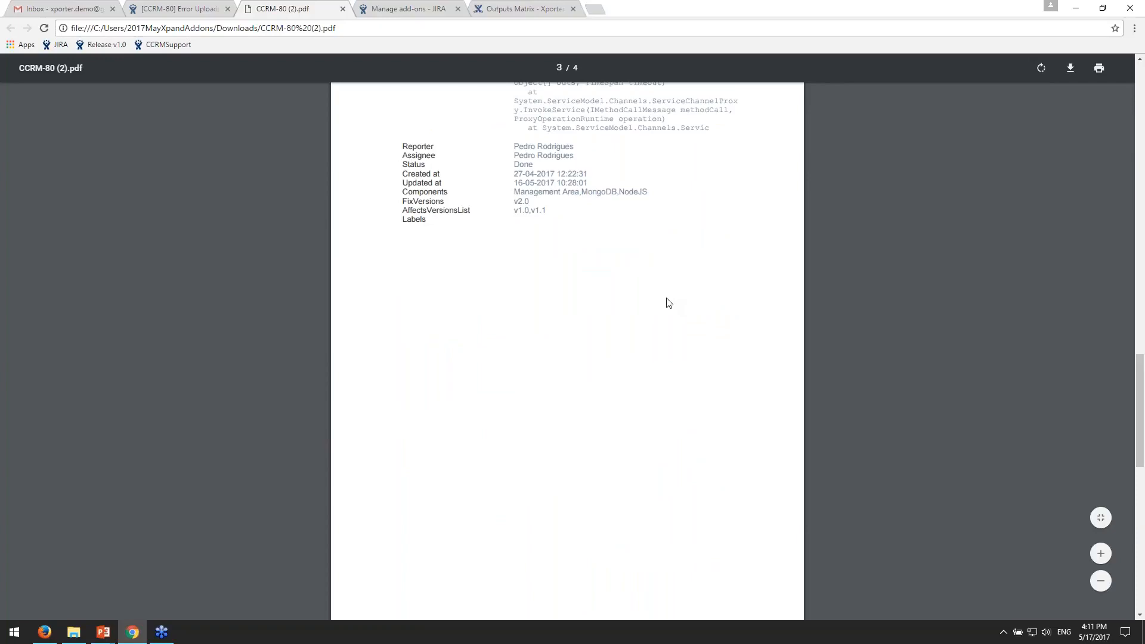
scroll(669, 302, down, 7)
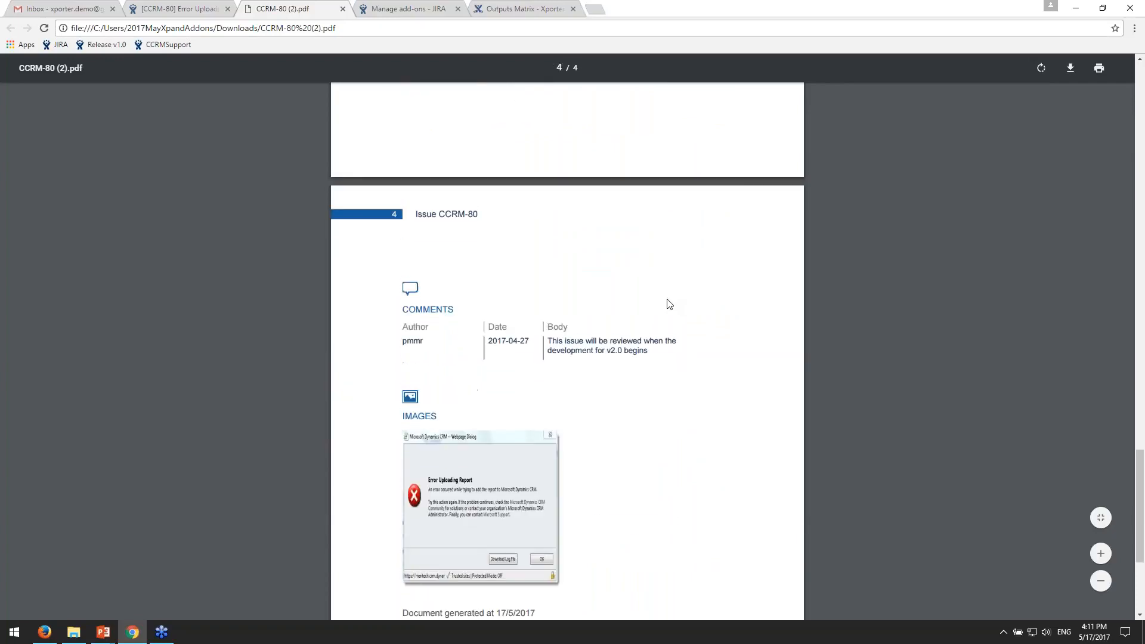
scroll(669, 304, down, 1)
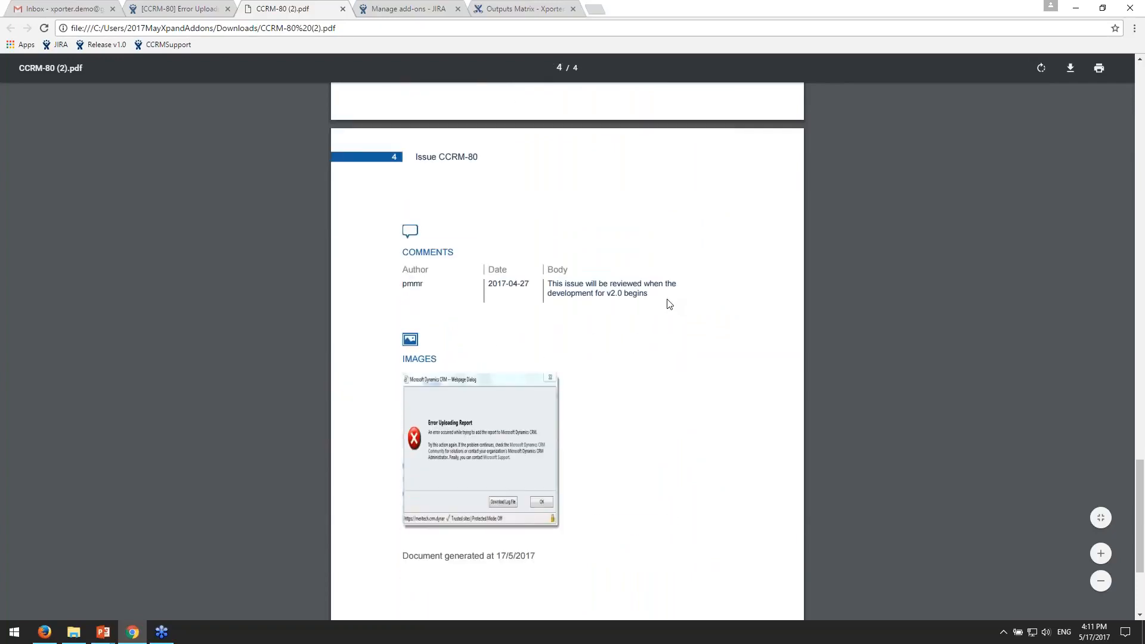
scroll(669, 304, up, 20)
scroll(594, 248, up, 3)
- Close the exported PDF tab and open the Xporter Templates folder
middle_click(301, 10)
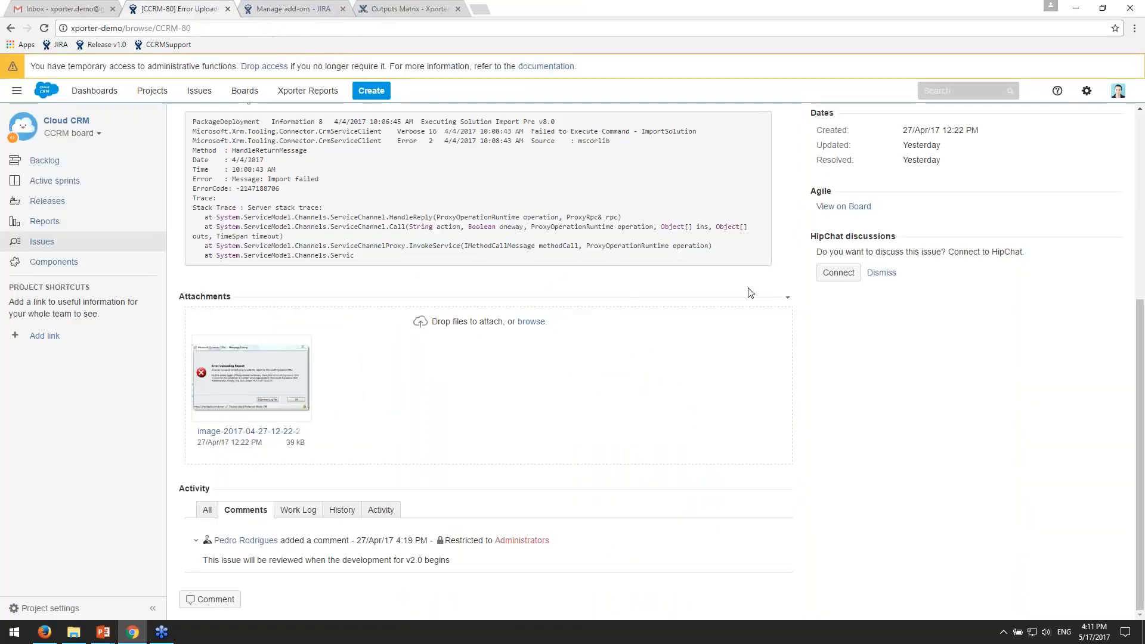
scroll(753, 294, up, 5)
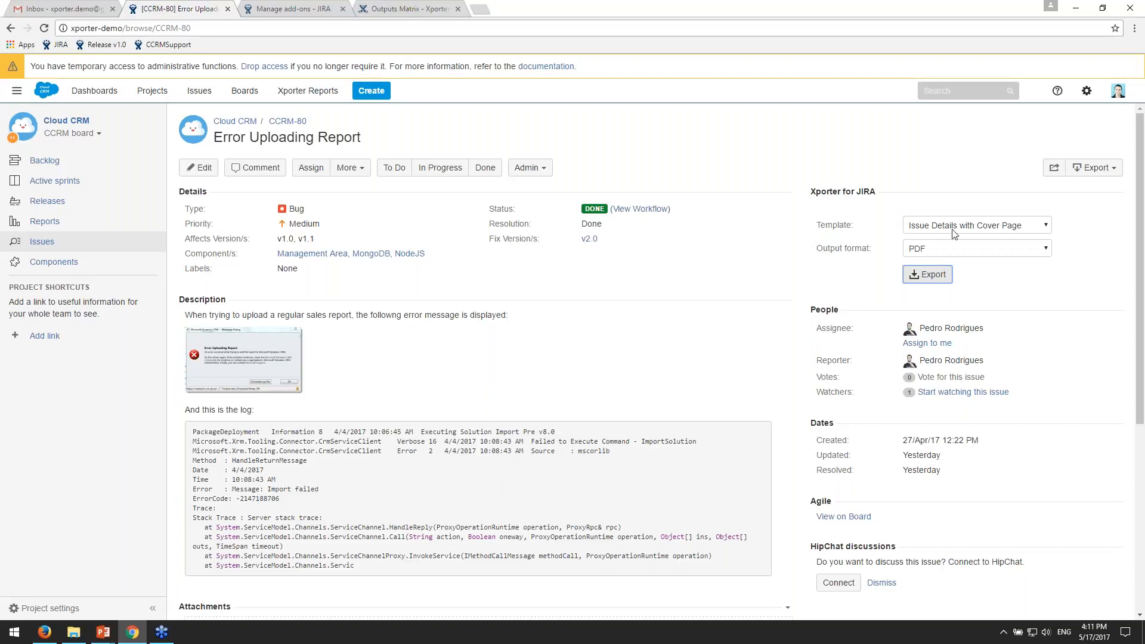
scroll(954, 234, down, 1)
scroll(953, 236, down, 2)
scroll(1014, 233, up, 4)
click(73, 631)
- Open the IssueDetailsWithCover.docx template in Word and select its cover picture
double_click(417, 203)
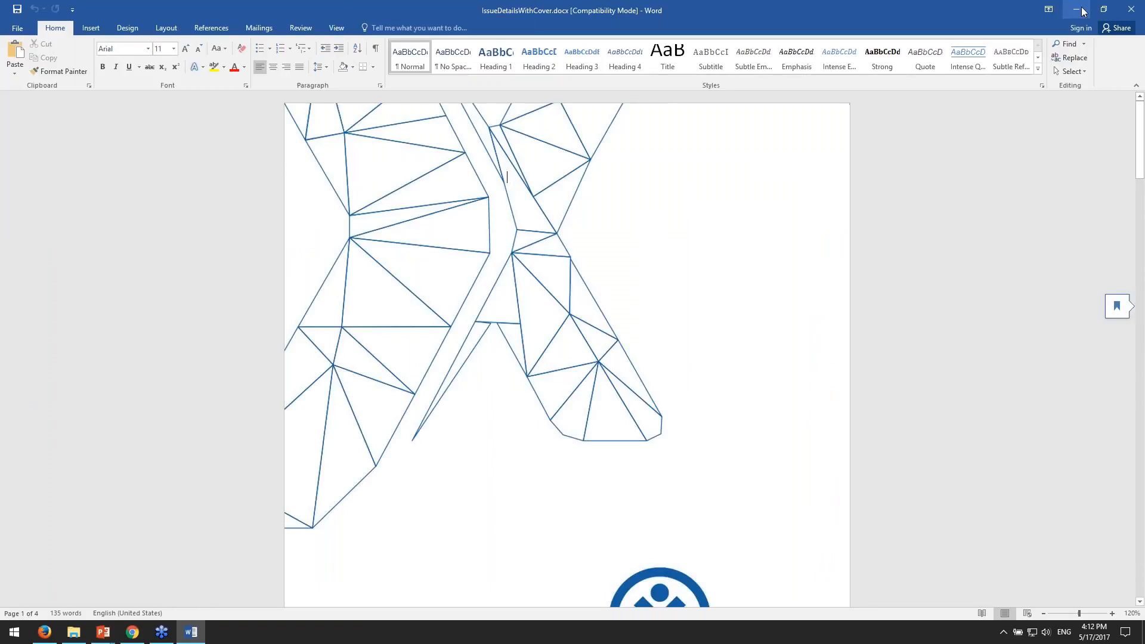
click(1076, 10)
click(850, 133)
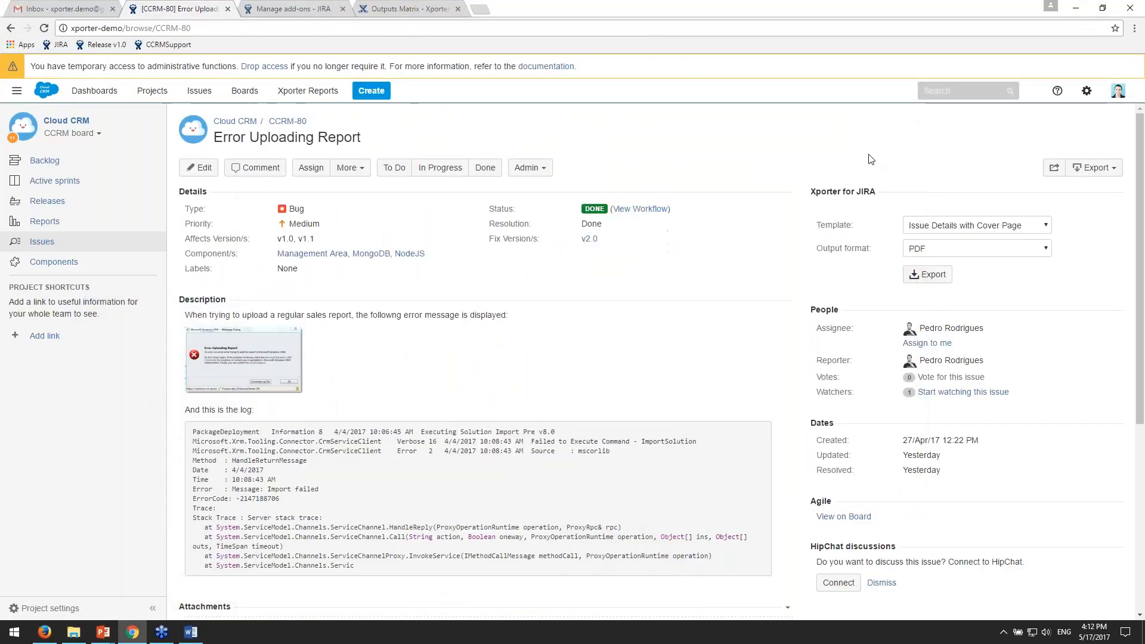
key(alt+Tab)
key(alt+Tab)
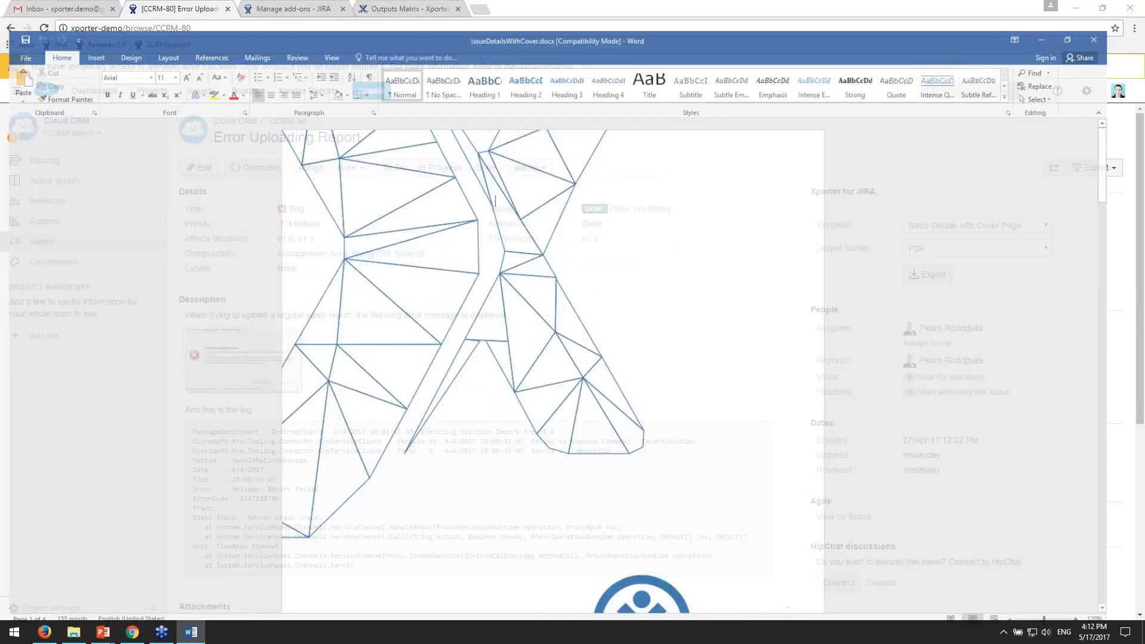
scroll(495, 202, down, 4)
scroll(495, 201, up, 4)
click(687, 320)
- Highlight the ${Key} placeholder in the ISSUE ${Key} cover title, then return to Jira
scroll(467, 309, down, 1)
scroll(468, 309, down, 1)
scroll(484, 311, down, 1)
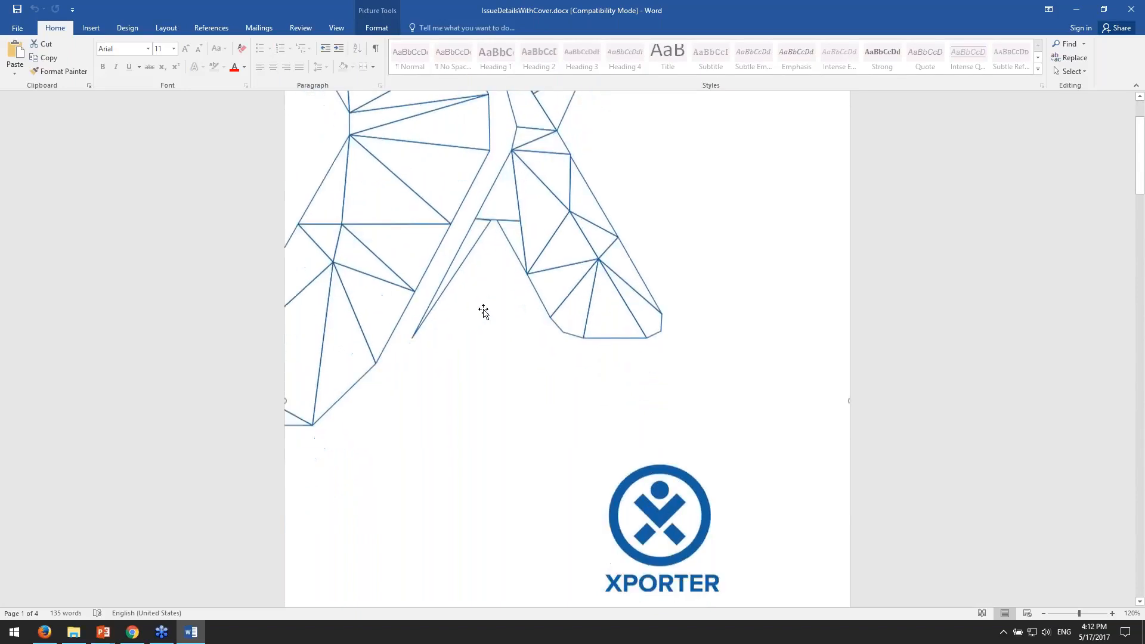
scroll(484, 311, down, 2)
scroll(564, 338, down, 3)
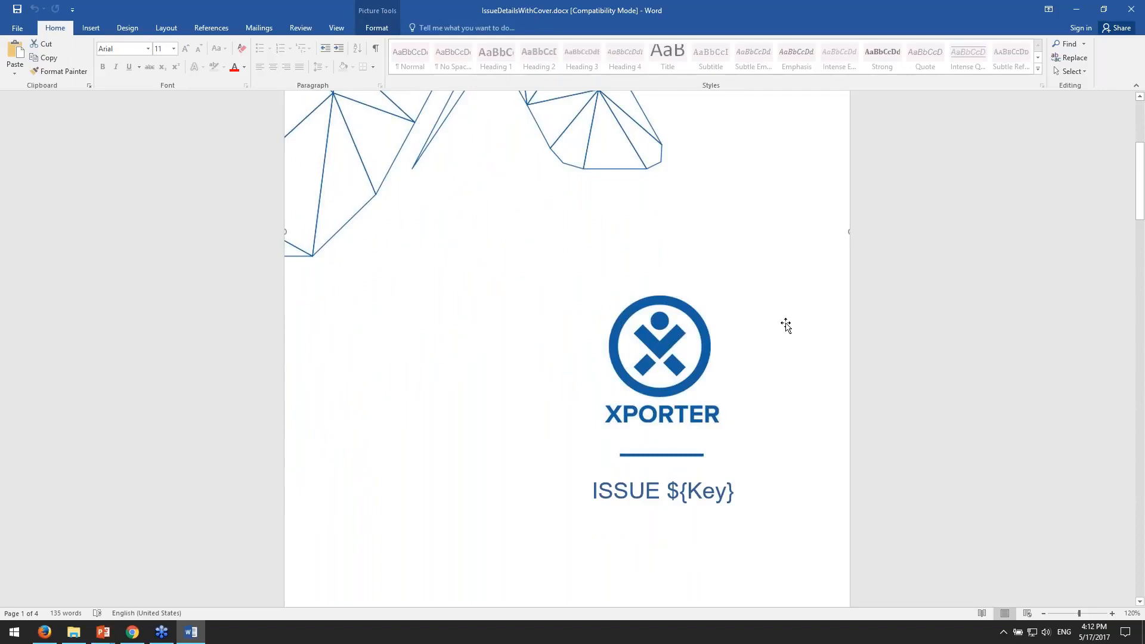
scroll(713, 453, down, 1)
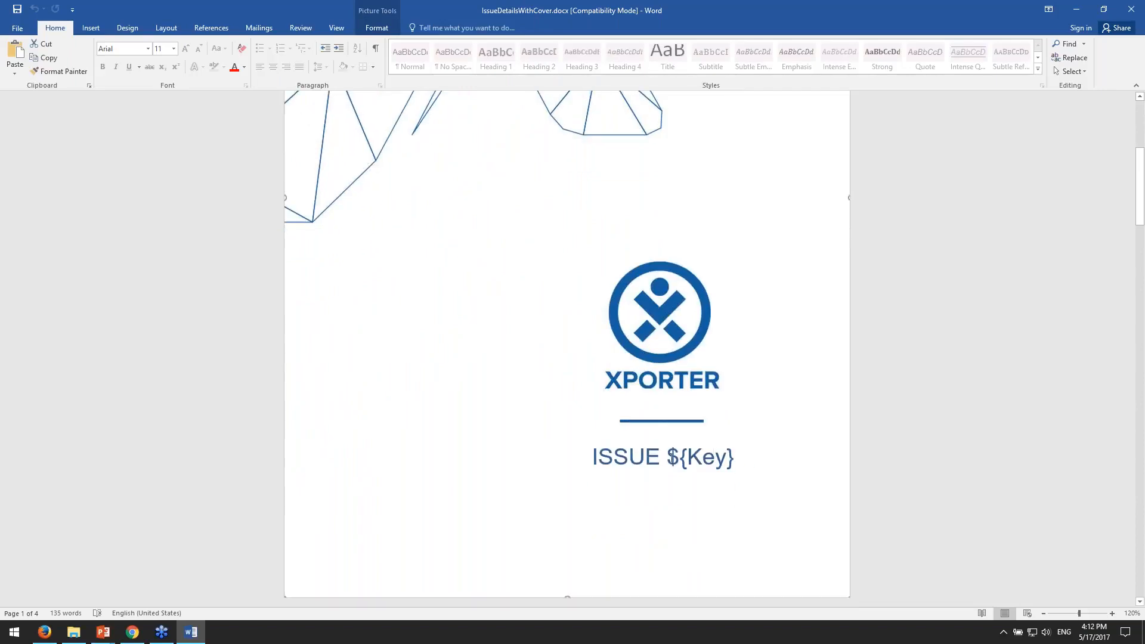
double_click(680, 457)
mouse_move(668, 458)
mouse_down()
mouse_move(731, 459)
mouse_move(677, 464)
mouse_up()
click(685, 457)
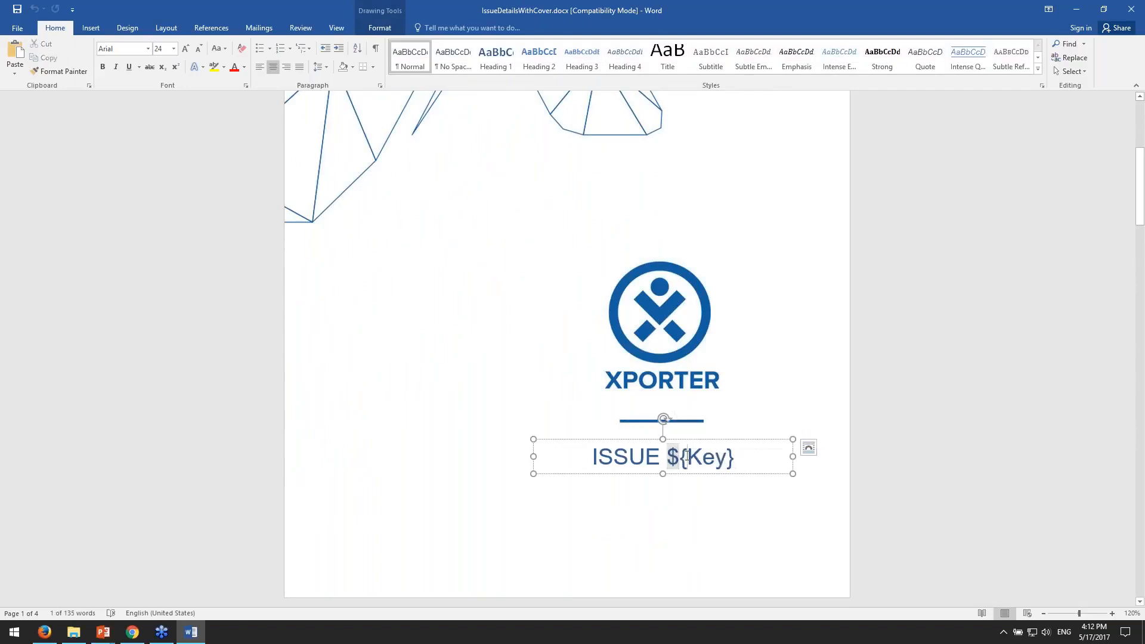
drag(734, 459, 672, 460)
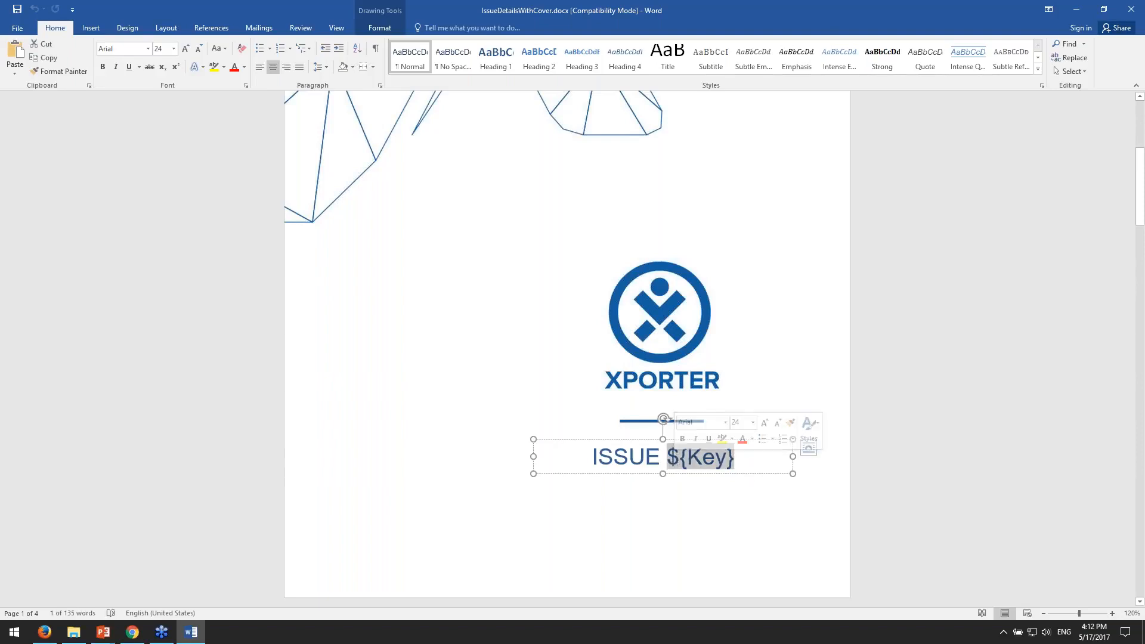
click(132, 632)
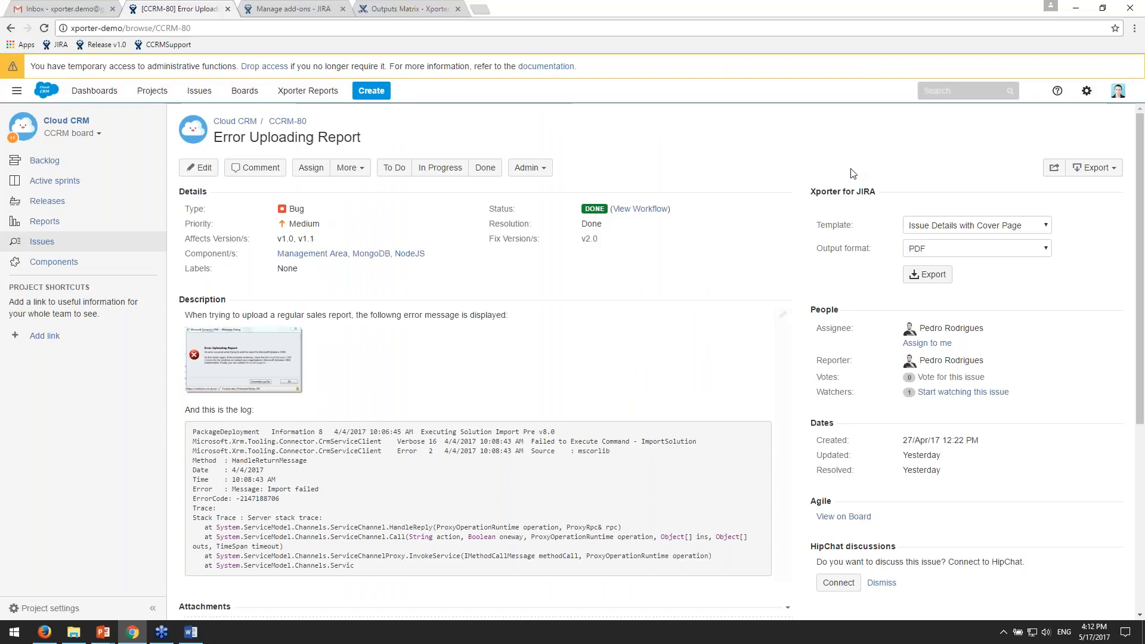
- Export CCRM-80 again as CCRM-80 (3).pdf and compare its cover with the Word template
click(927, 274)
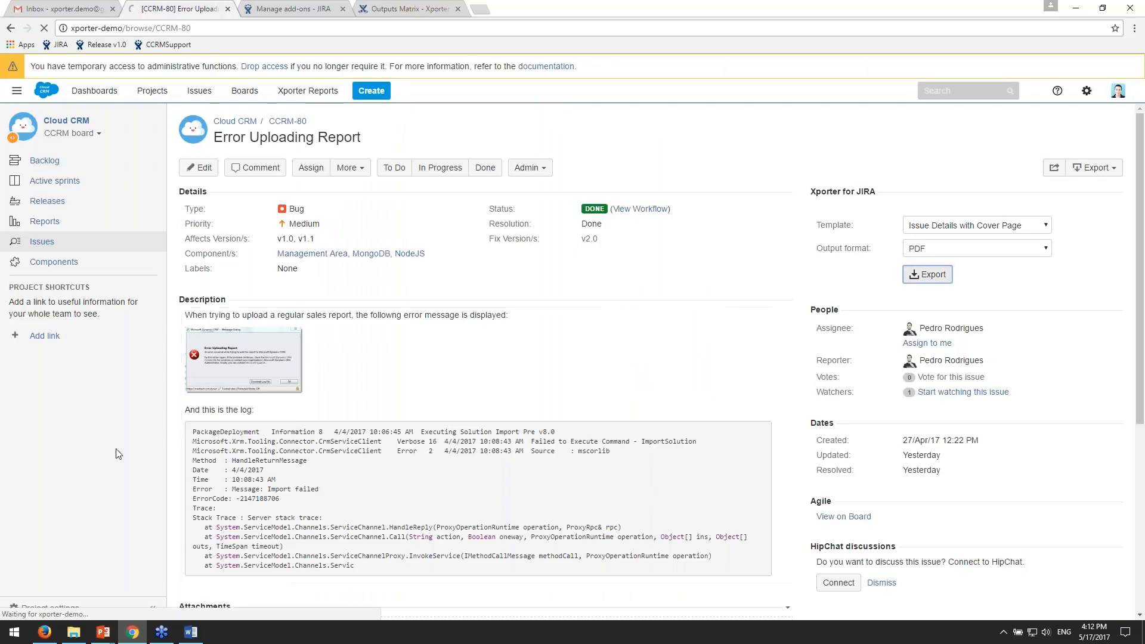
click(45, 606)
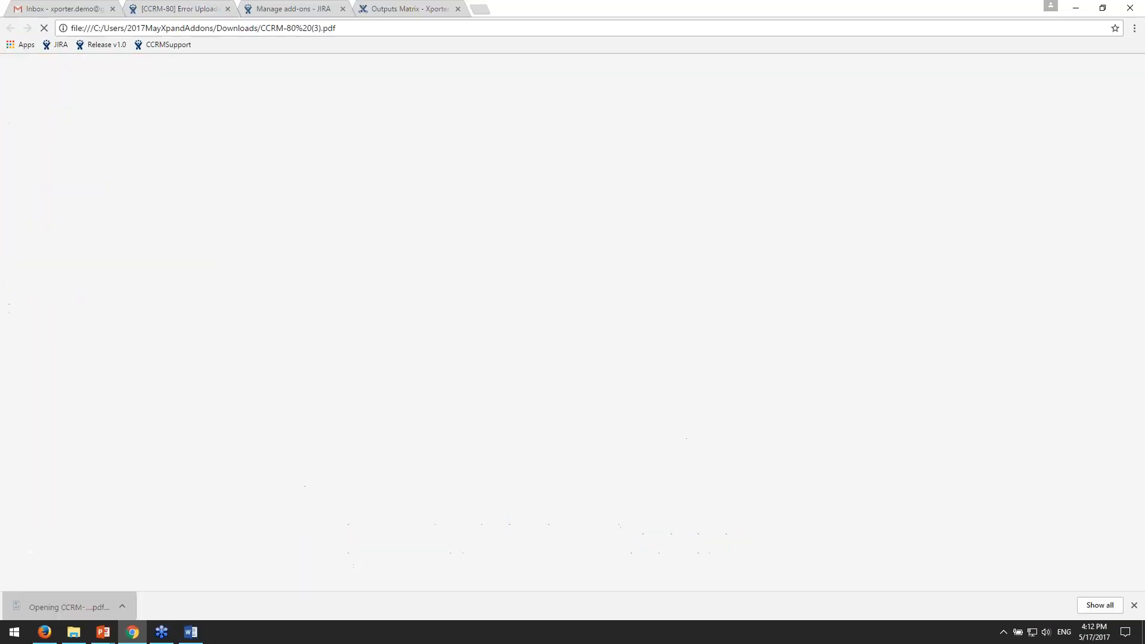
key(alt+Tab)
key(alt+Tab)
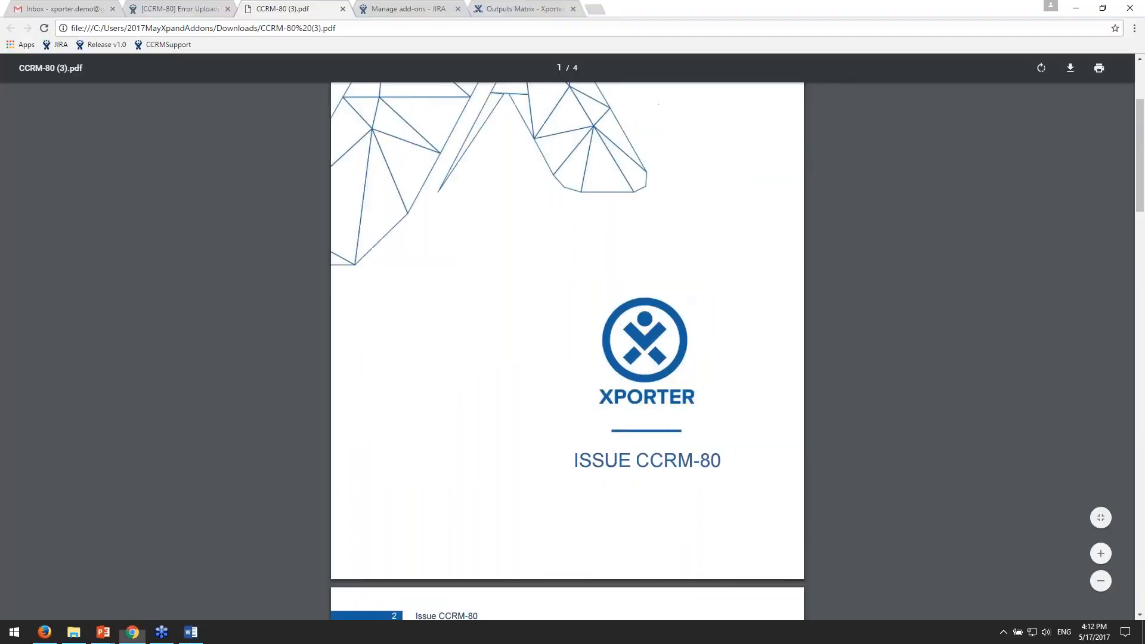
scroll(647, 387, up, 2)
scroll(648, 386, down, 10)
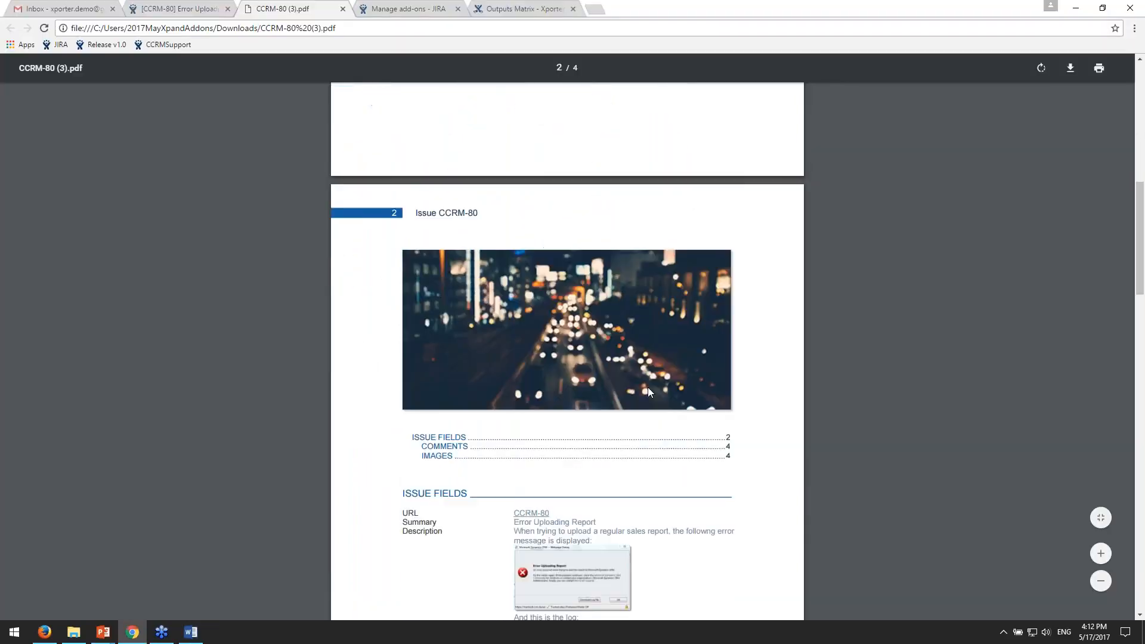
key(alt+Tab)
scroll(696, 382, down, 5)
scroll(718, 381, down, 5)
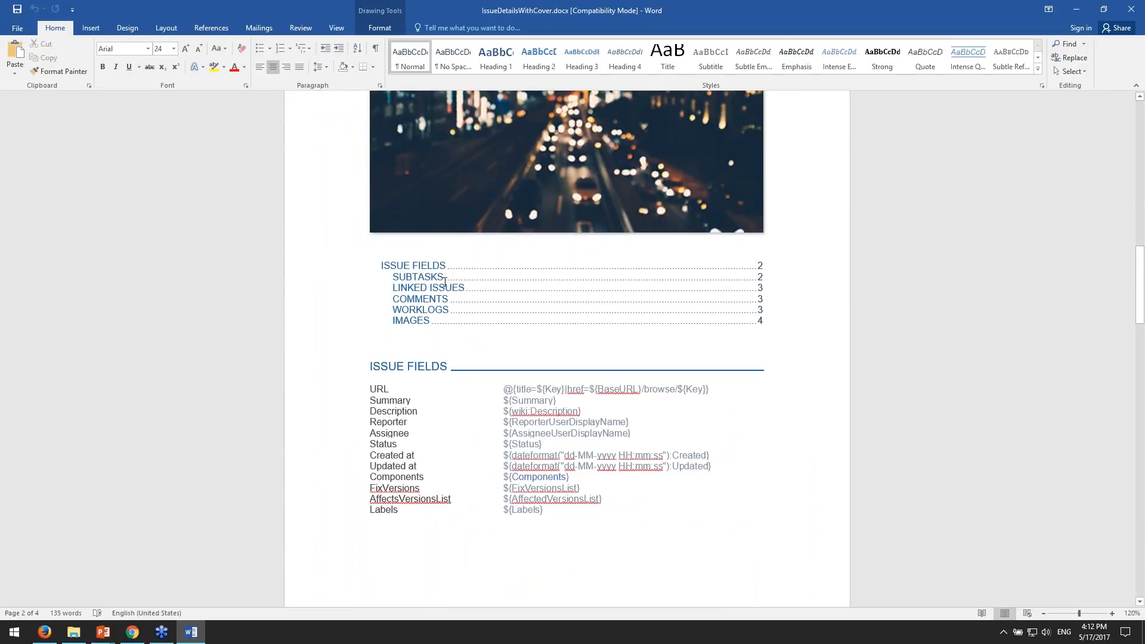
- Compare the exported PDF's contents, including its COMMENTS entry, with the Word template
key(alt+Tab)
scroll(479, 285, down, 3)
drag(433, 254, 730, 263)
key(alt+Tab)
scroll(477, 352, down, 1)
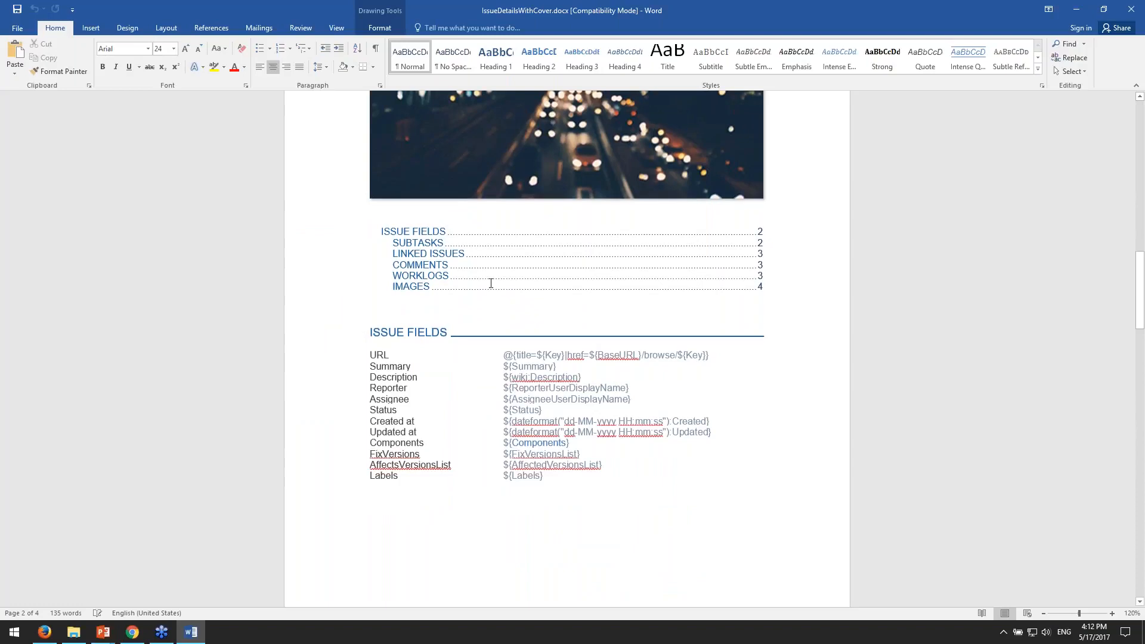
scroll(490, 283, down, 3)
key(alt+Tab)
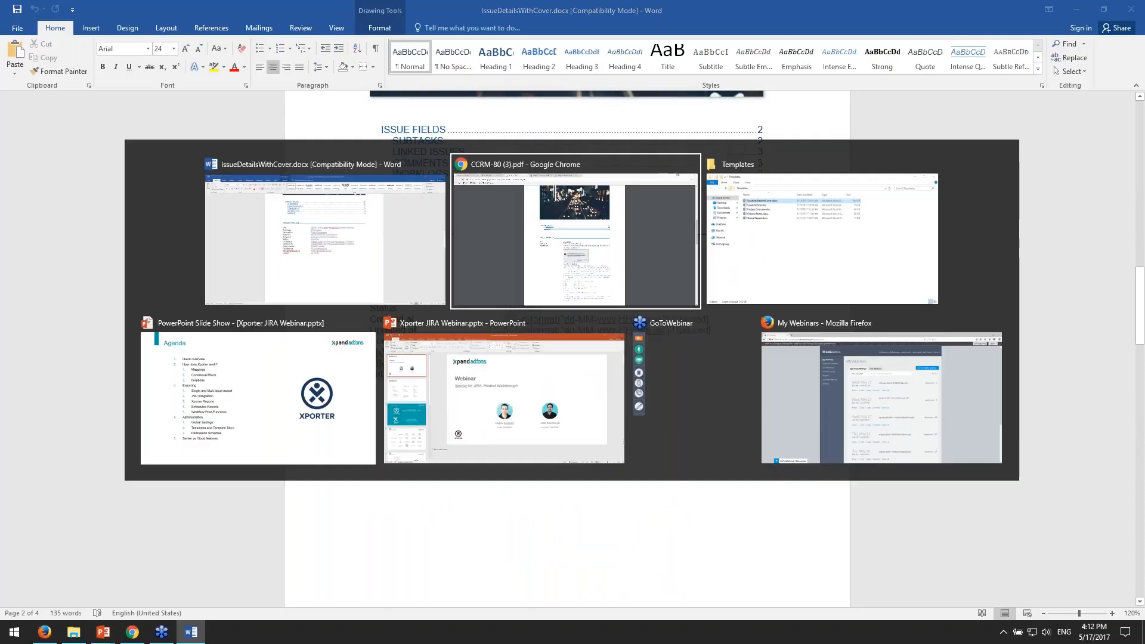
scroll(605, 286, down, 3)
scroll(605, 286, up, 3)
key(alt+Tab)
scroll(605, 286, down, 1)
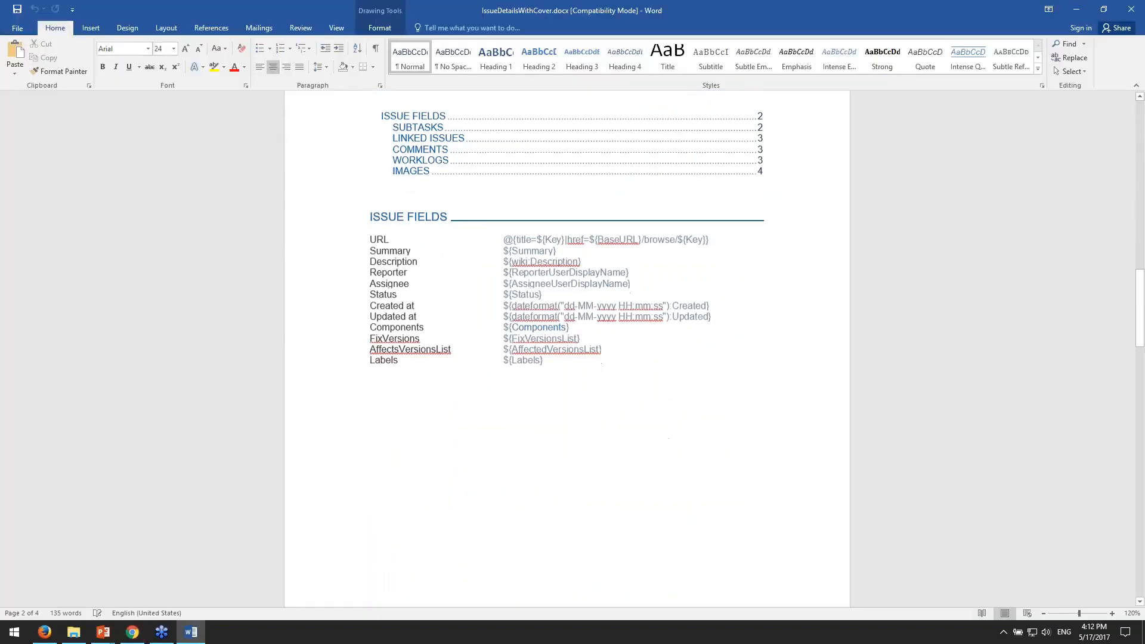
- Match the template's ${Summary} placeholder to the summary text in the exported PDF
drag(506, 230, 557, 231)
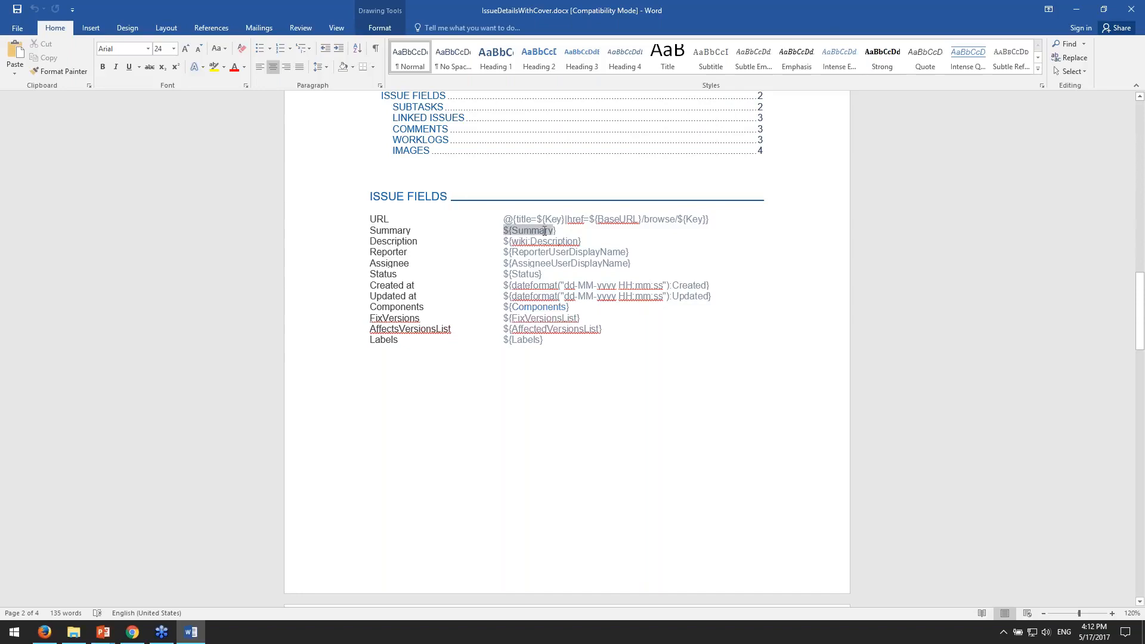
triple_click(508, 232)
click(508, 232)
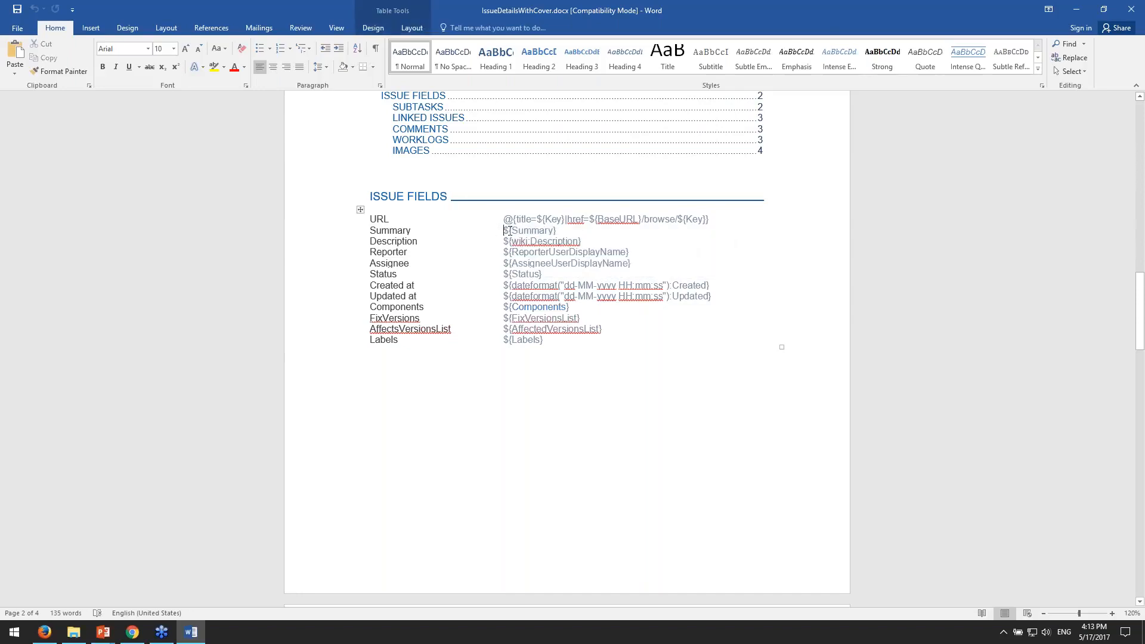
mouse_move(514, 228)
mouse_down()
mouse_move(557, 231)
mouse_move(504, 231)
mouse_up()
click(559, 231)
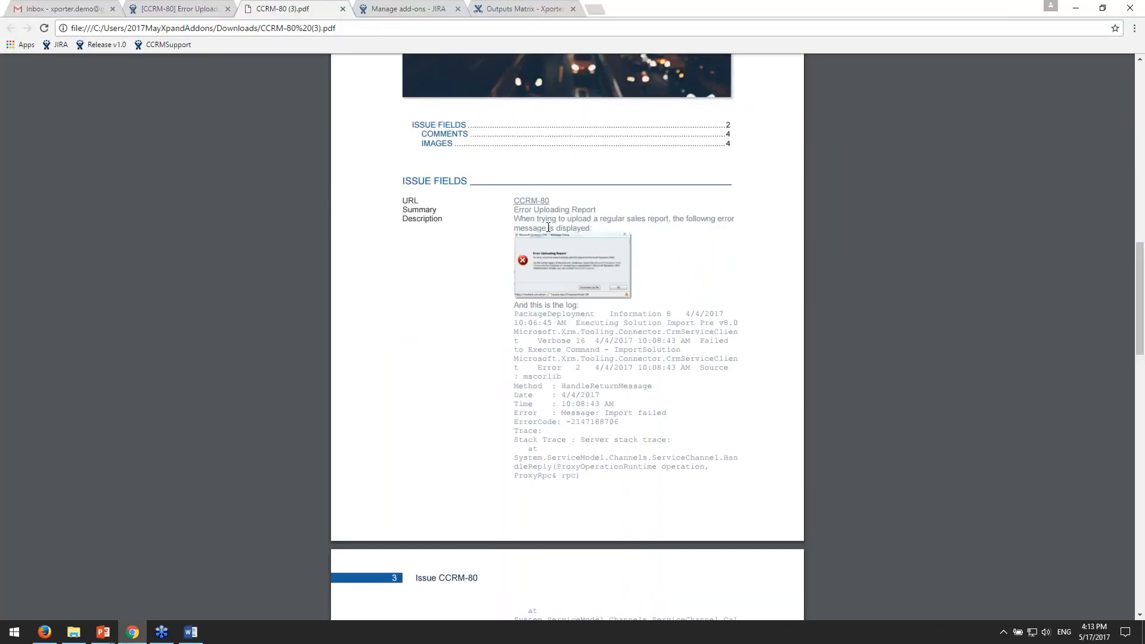
drag(517, 214, 598, 212)
click(417, 11)
click(348, 9)
key(alt+Tab)
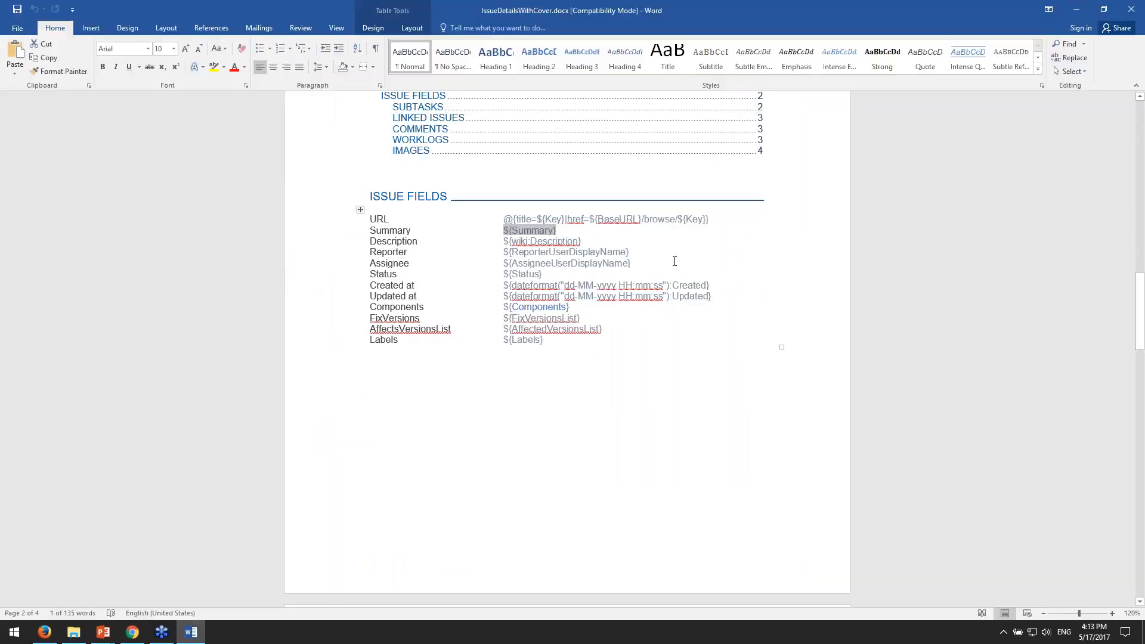
click(674, 254)
- Examine the URL placeholder expression that starts with the @ sign
scroll(673, 256, up, 1)
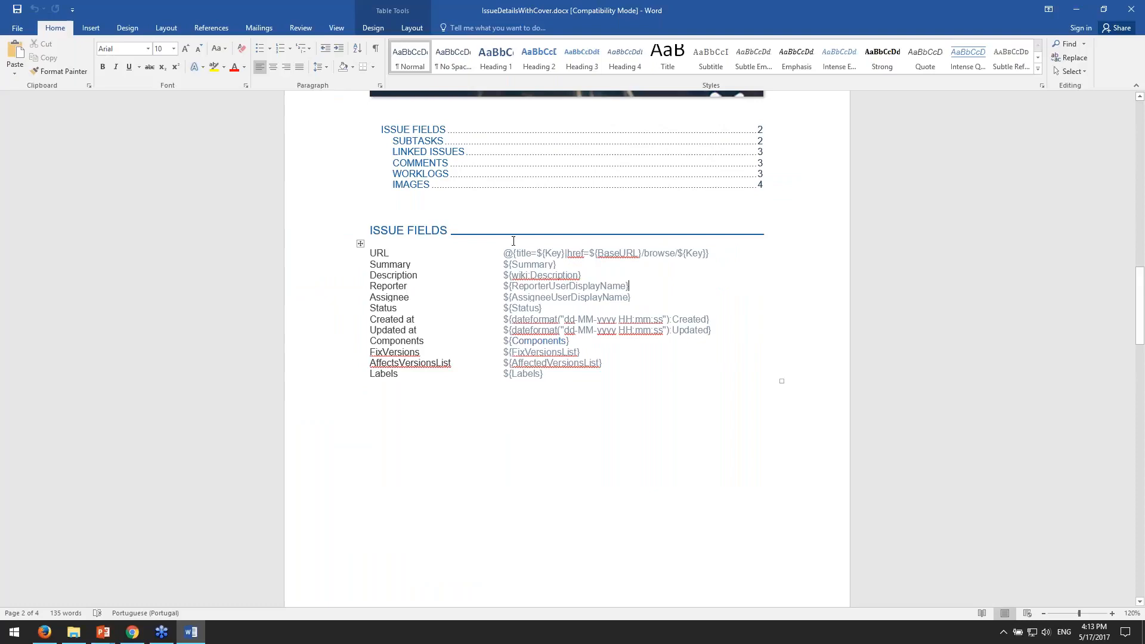
drag(504, 252, 718, 251)
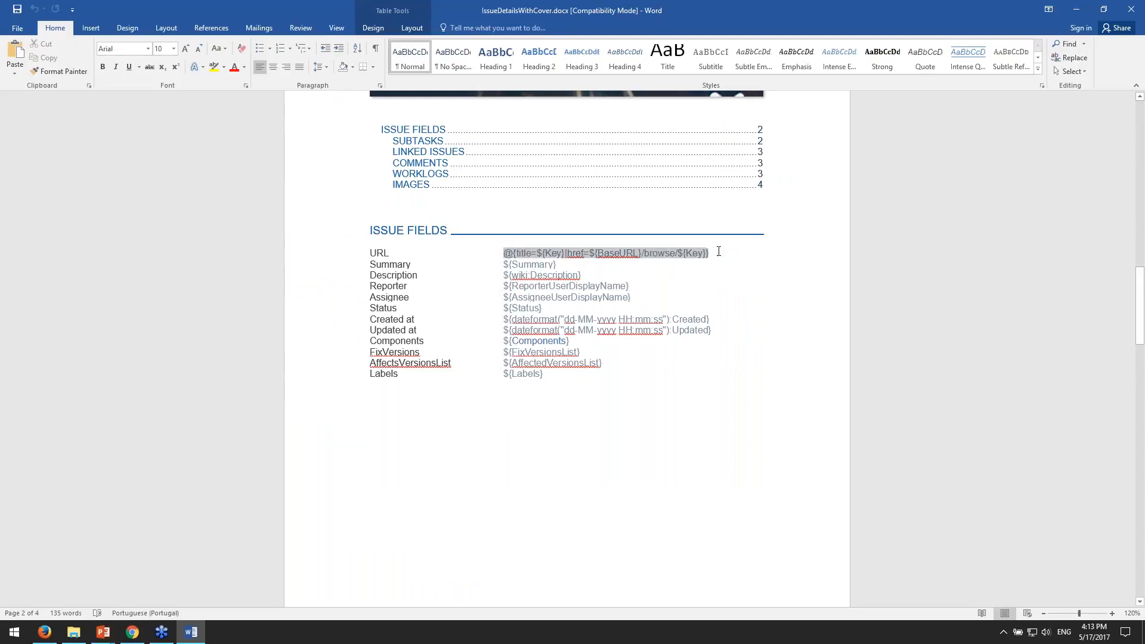
click(716, 253)
drag(504, 253, 511, 253)
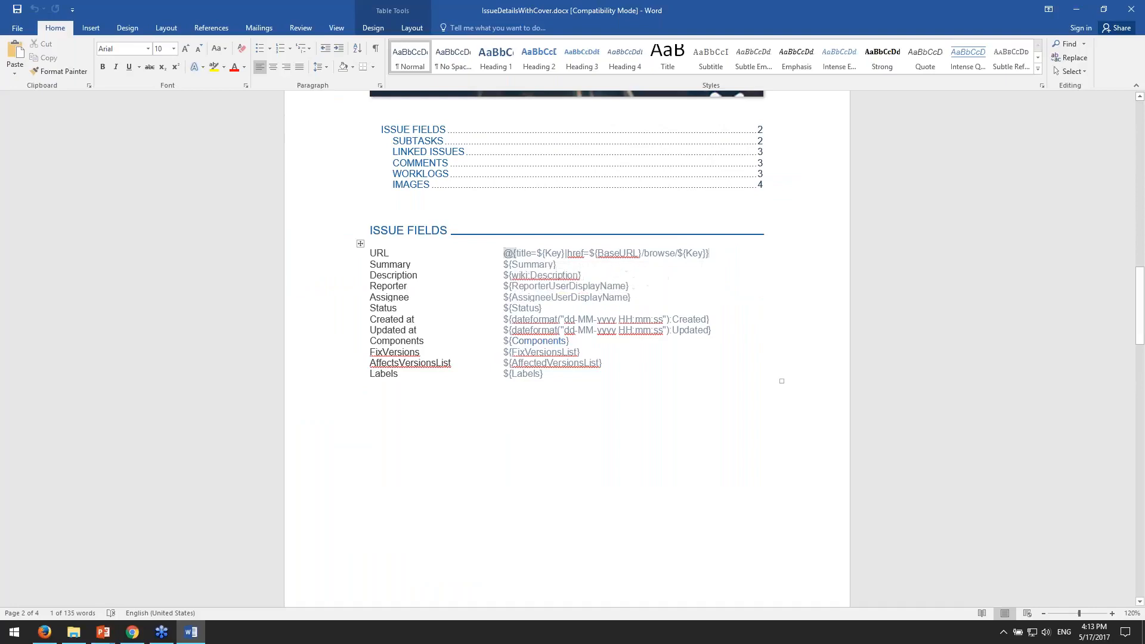
click(743, 255)
- Examine the Description field and its ${wiki:Description} placeholder with the wiki prefix
scroll(743, 256, down, 3)
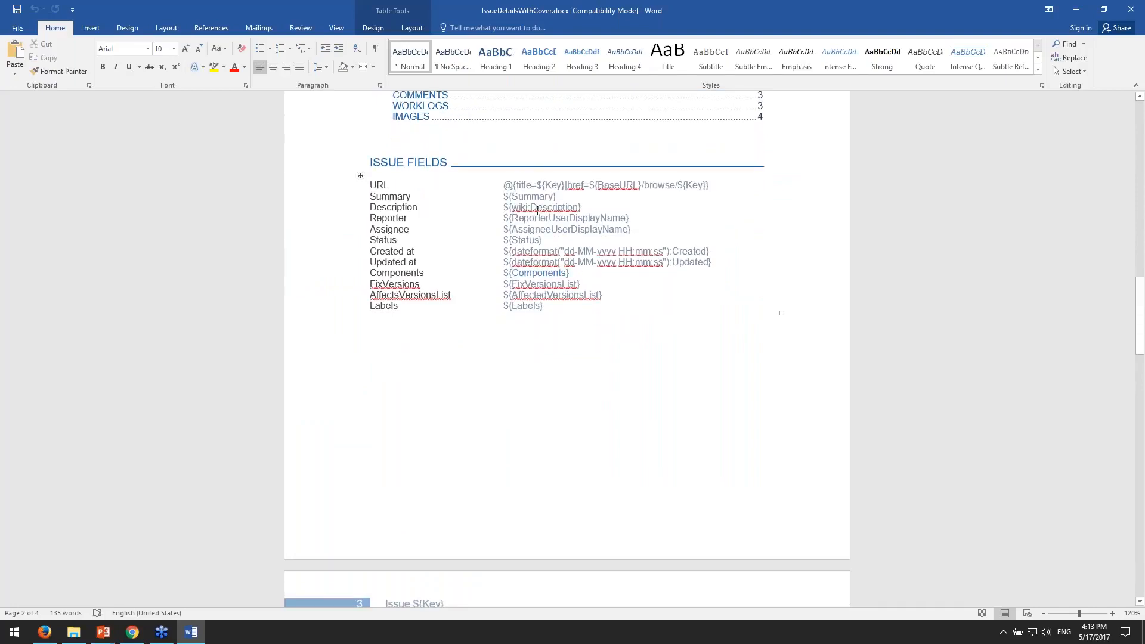
drag(530, 208, 578, 207)
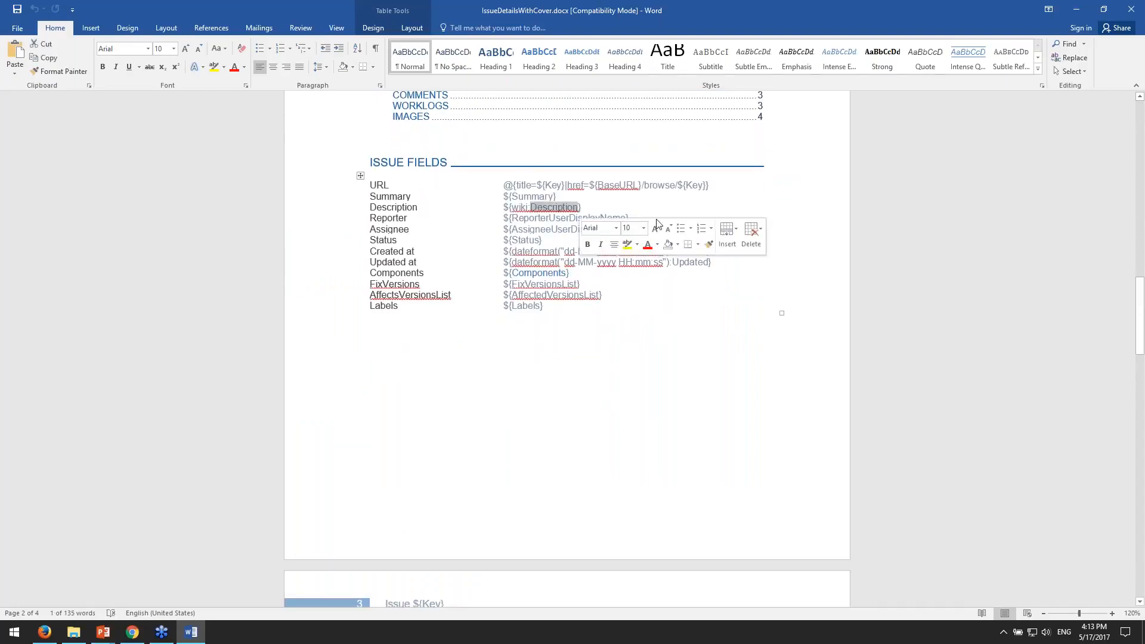
click(526, 205)
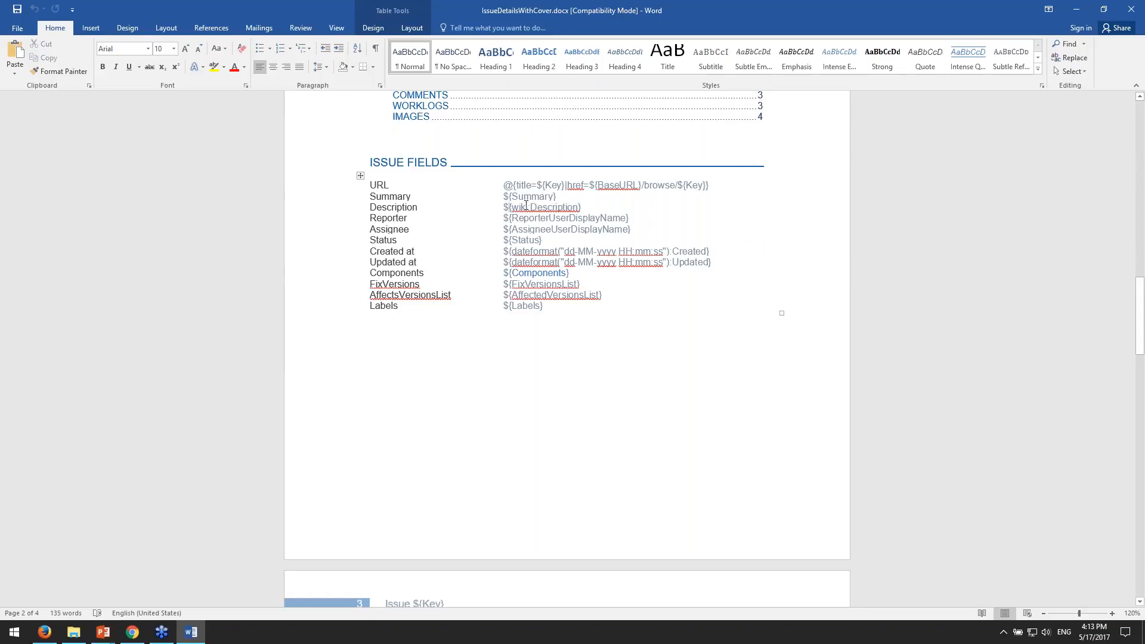
drag(529, 208, 511, 208)
click(528, 206)
scroll(655, 216, down, 1)
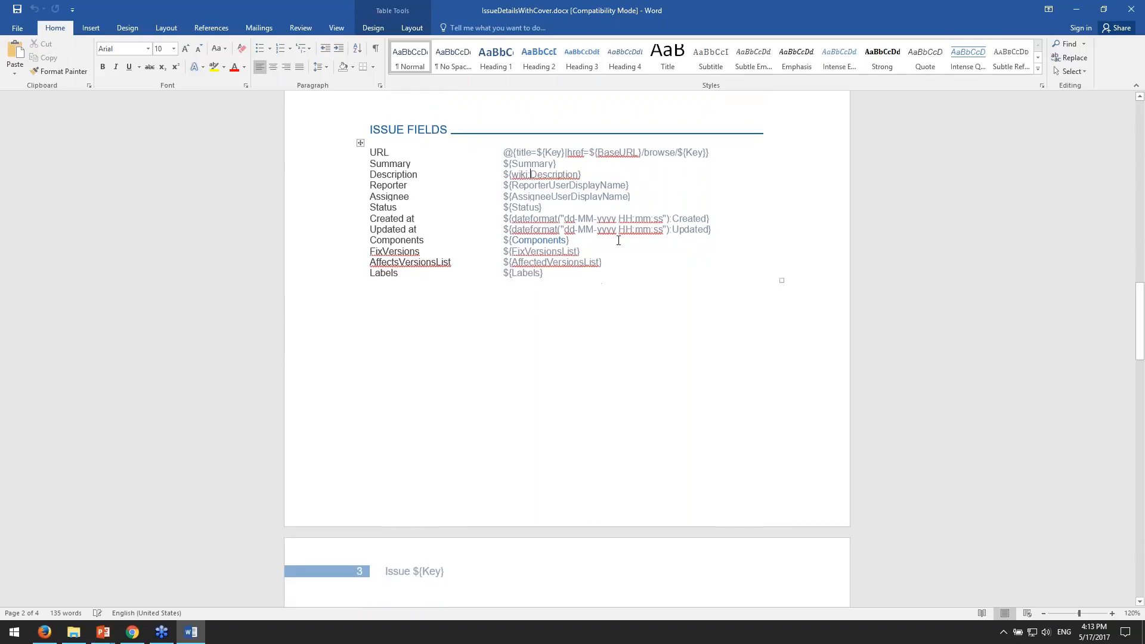
drag(680, 219, 511, 219)
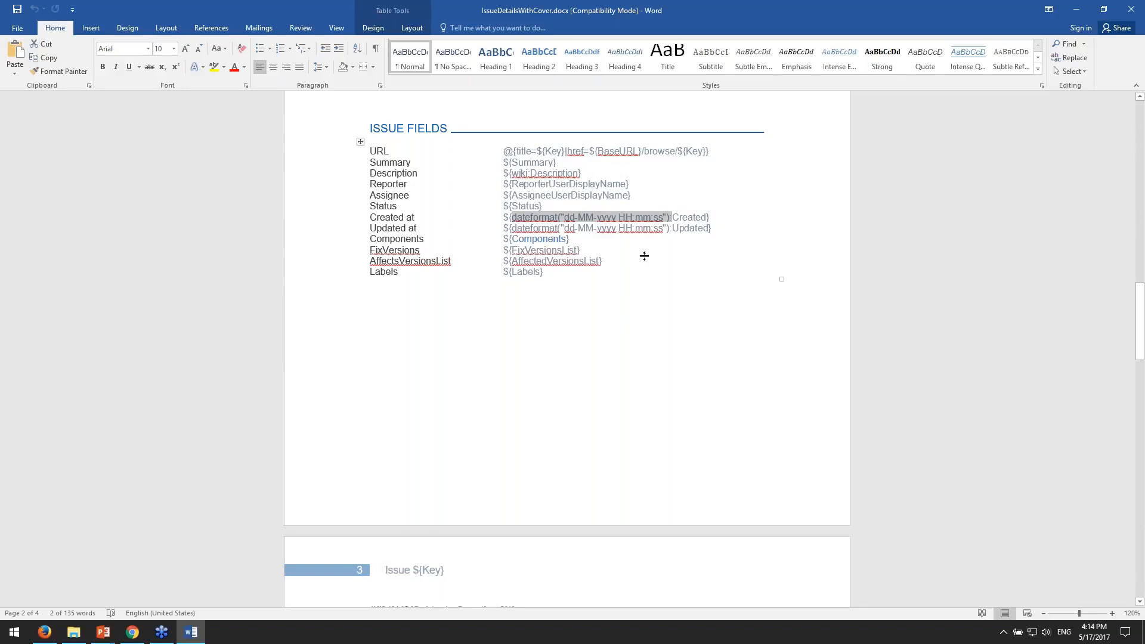
scroll(650, 250, down, 1)
click(378, 590)
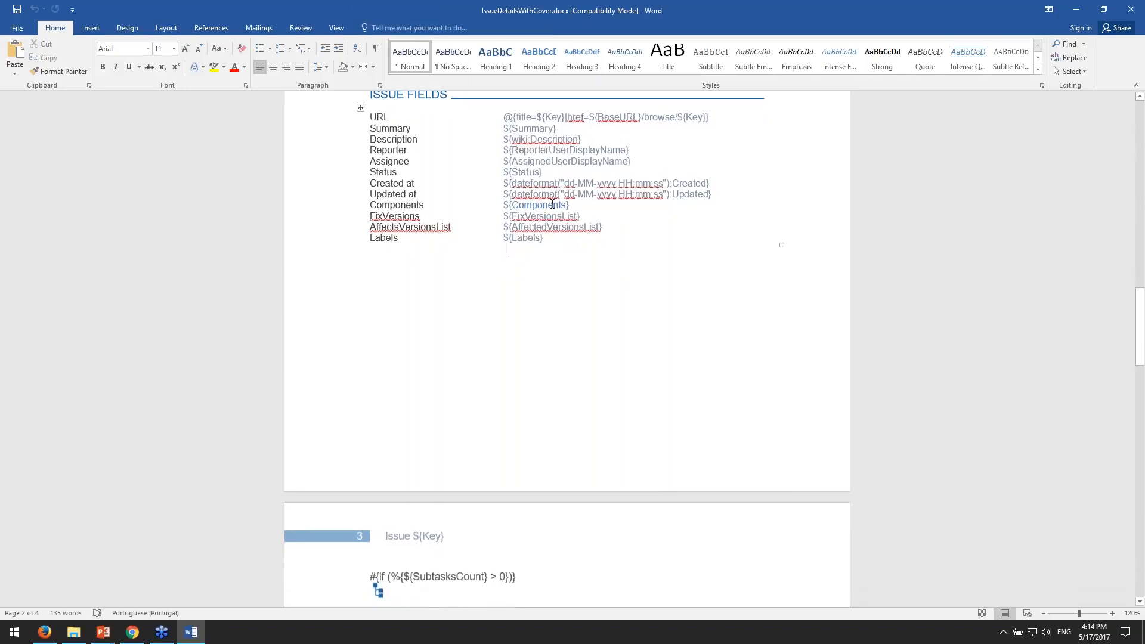
click(597, 219)
scroll(596, 219, down, 1)
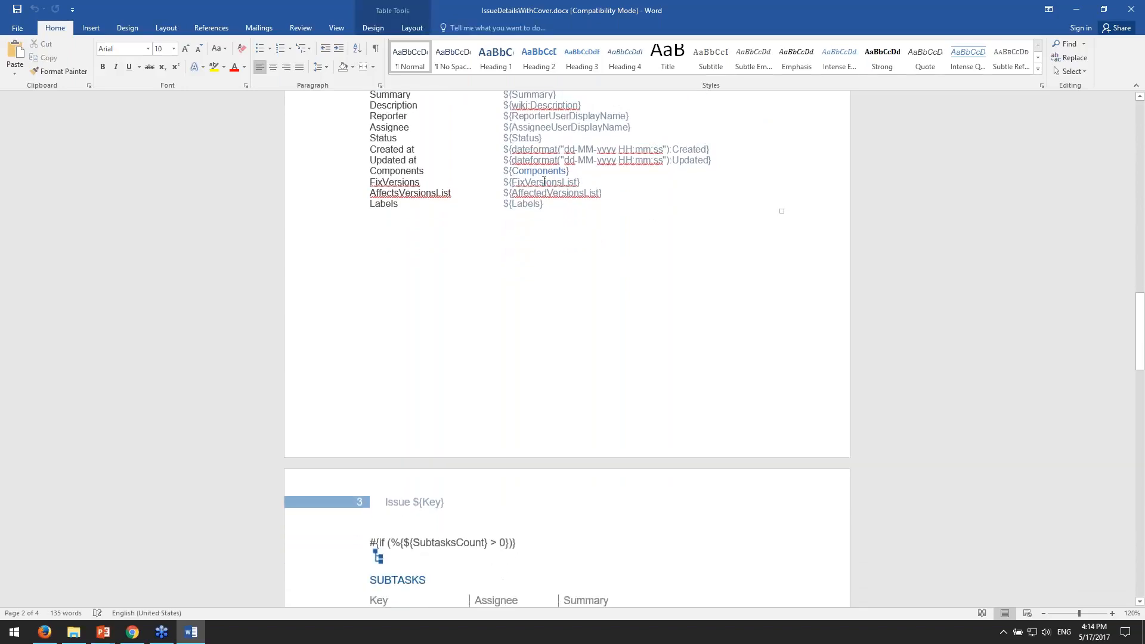
double_click(542, 171)
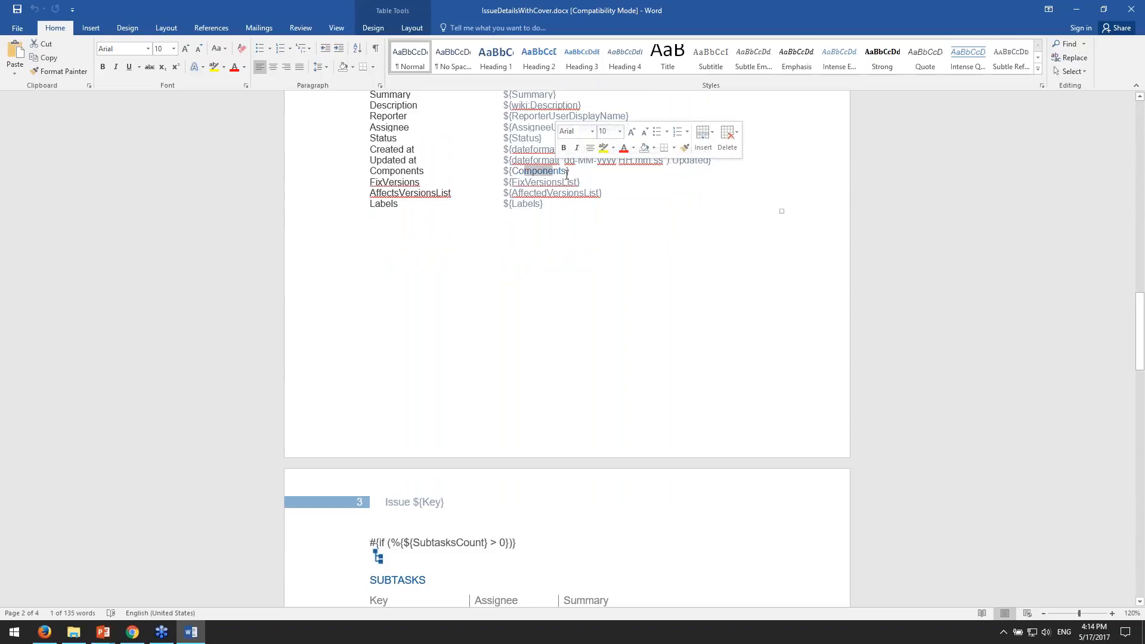
key(alt+Tab)
scroll(567, 334, down, 1)
scroll(624, 386, down, 5)
drag(426, 400, 613, 399)
drag(525, 402, 679, 404)
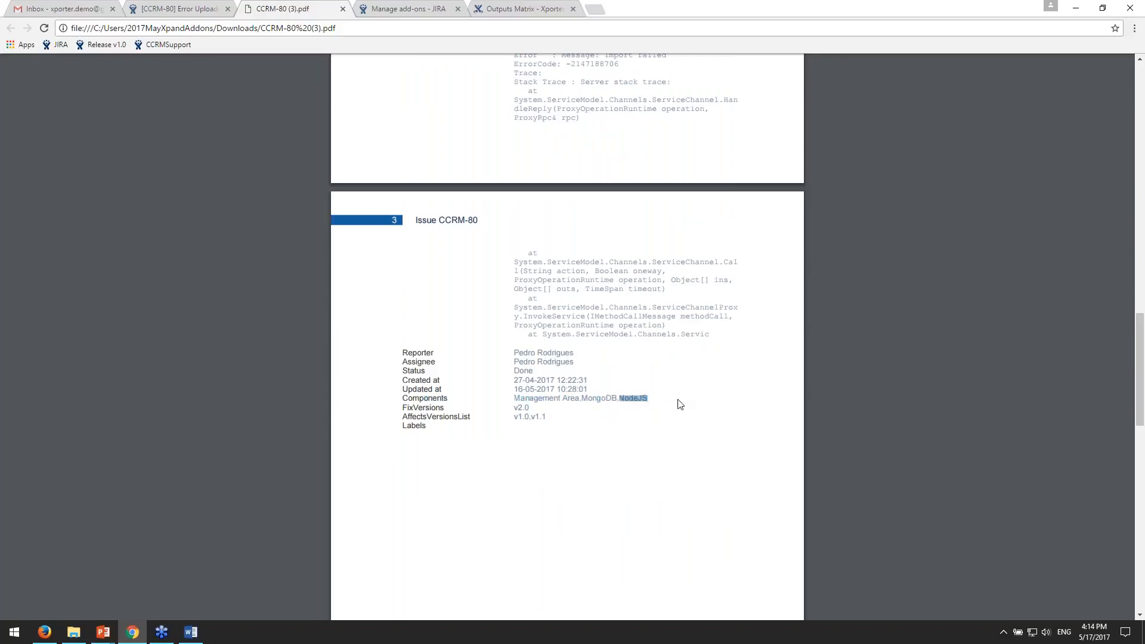
click(577, 317)
click(401, 9)
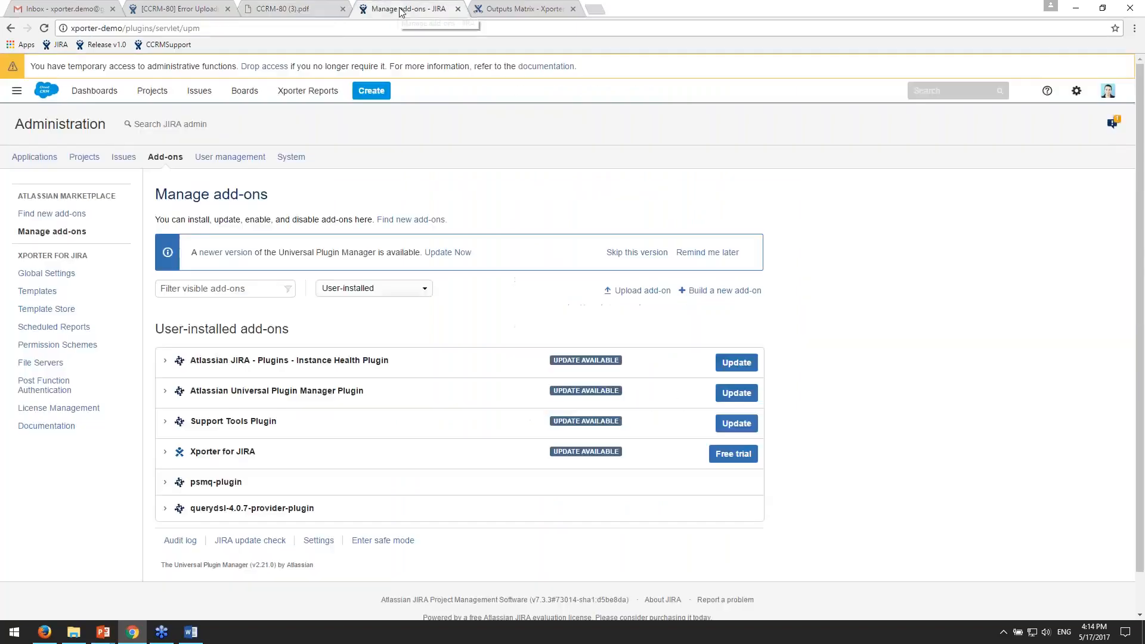
click(273, 6)
key(alt+Tab)
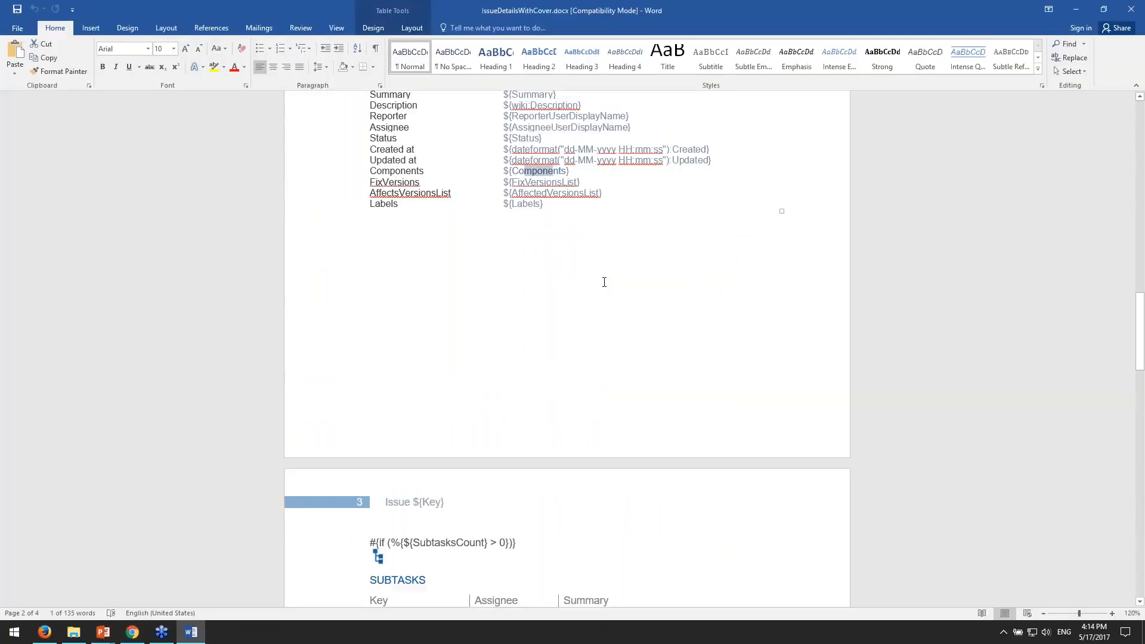
scroll(622, 373, up, 3)
- Check the Labels row's ${Labels} placeholder, then move down to the SUBTASKS loop table on page 3
click(622, 373)
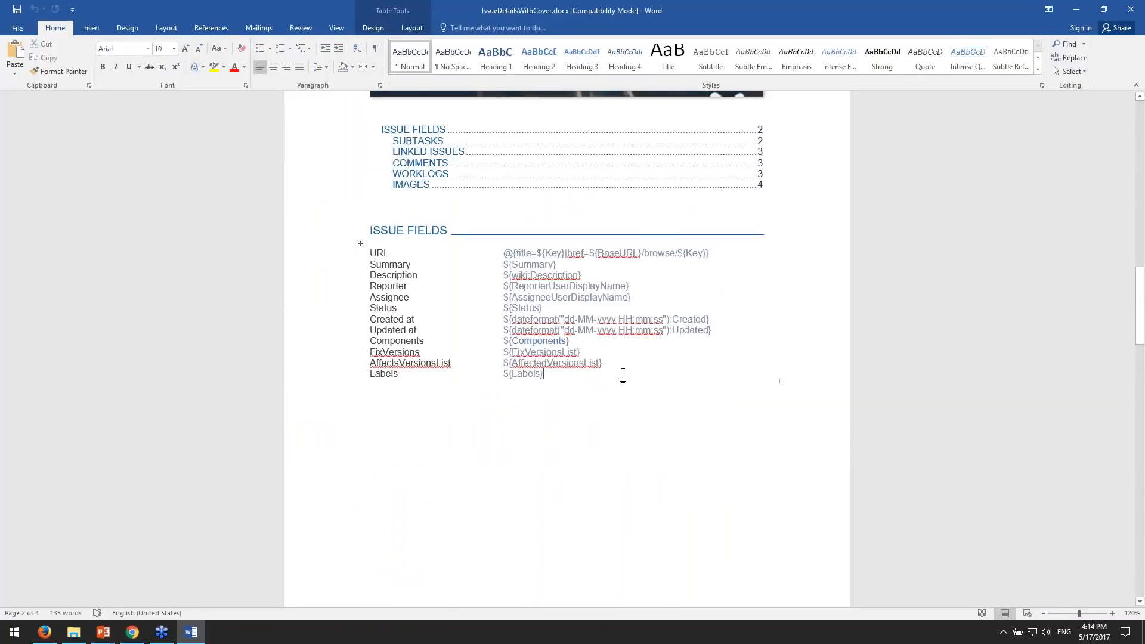
scroll(622, 373, down, 1)
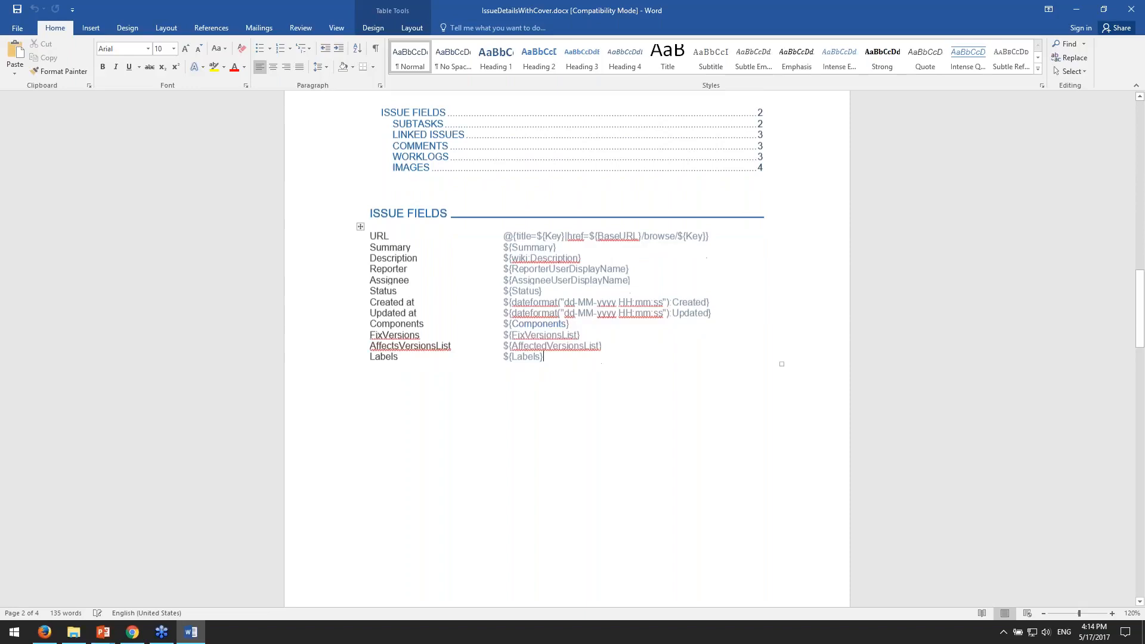
scroll(486, 360, down, 3)
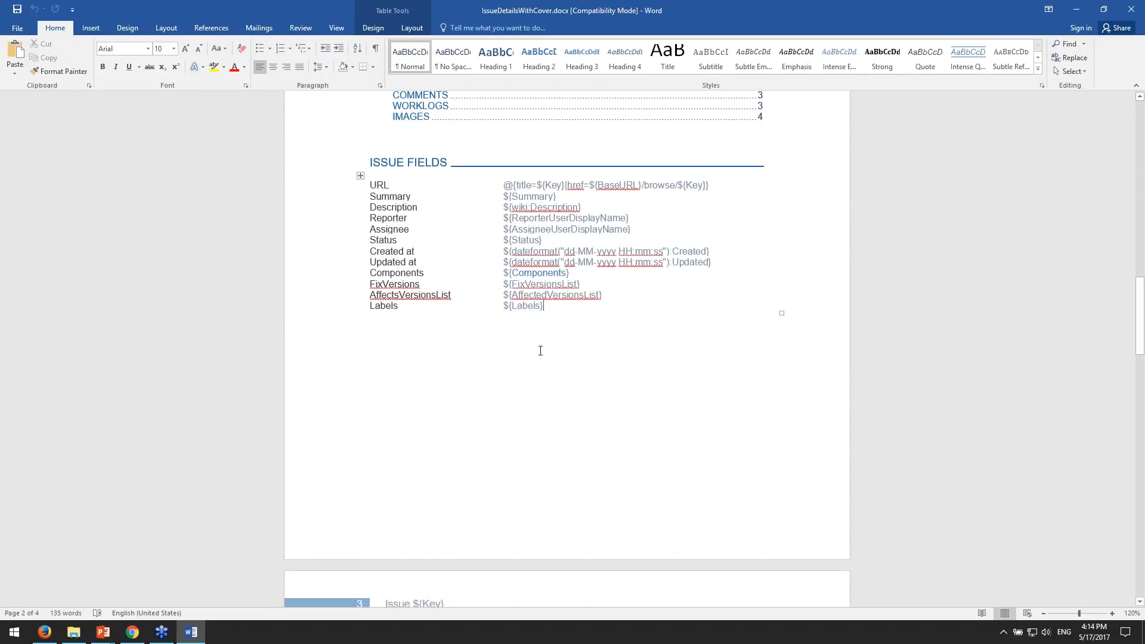
triple_click(519, 306)
click(540, 306)
double_click(513, 305)
click(514, 310)
scroll(481, 321, down, 6)
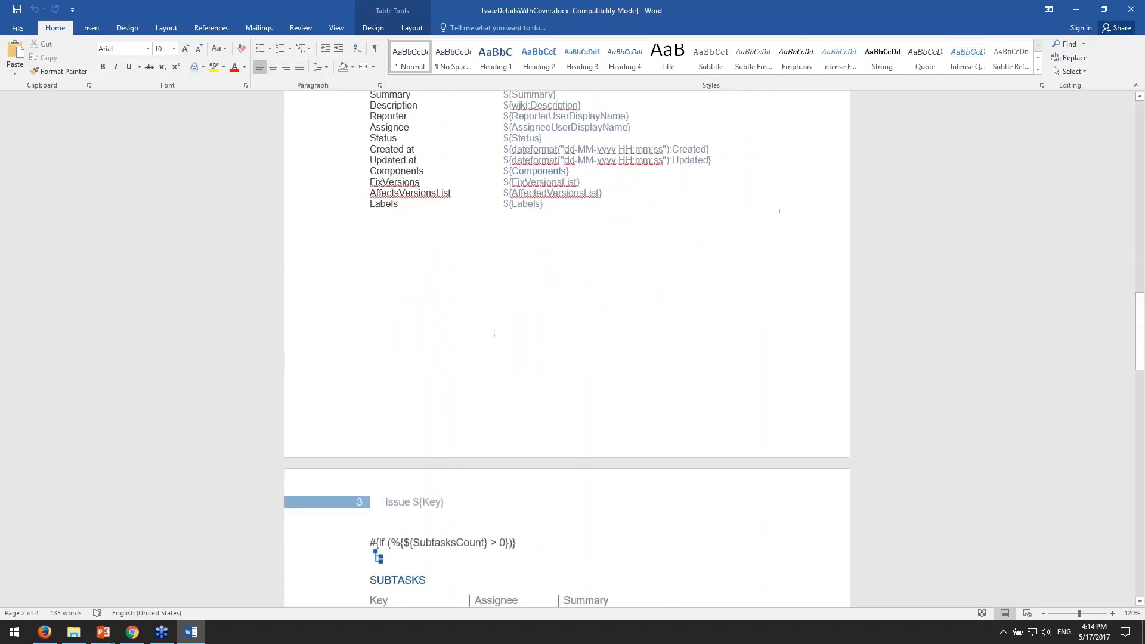
scroll(481, 342, down, 2)
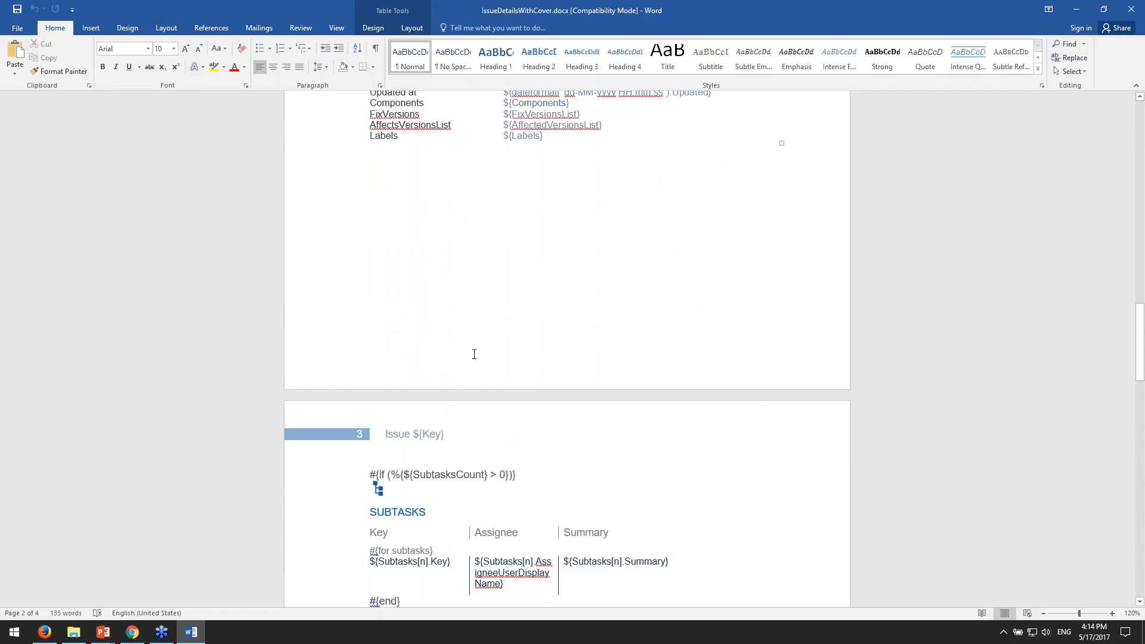
scroll(474, 353, down, 4)
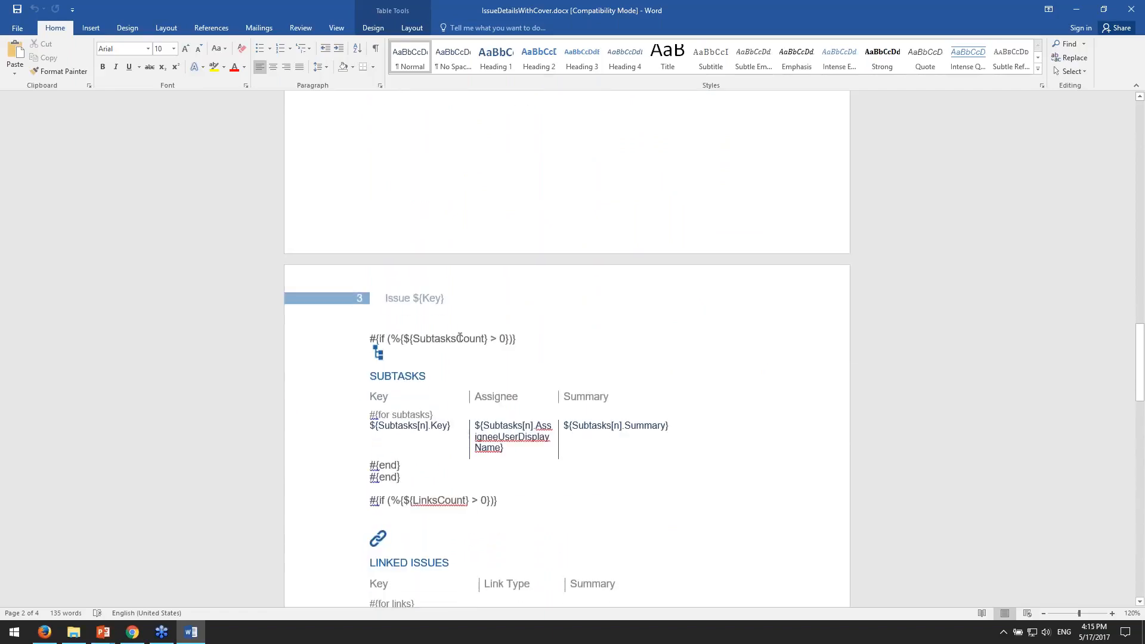
drag(377, 338, 369, 338)
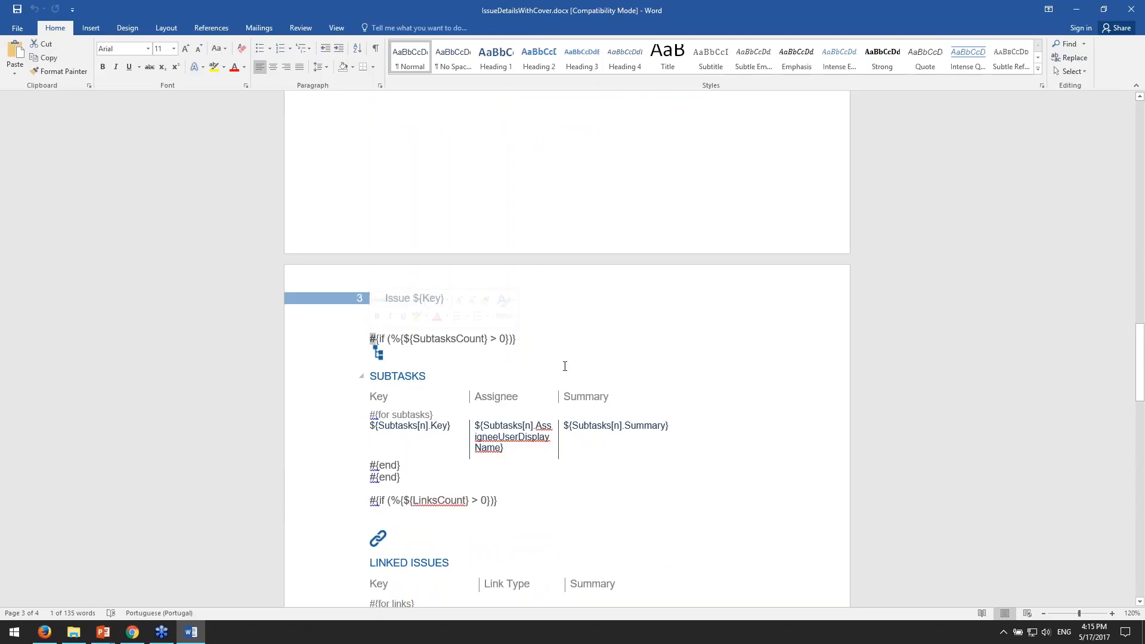
scroll(565, 366, down, 1)
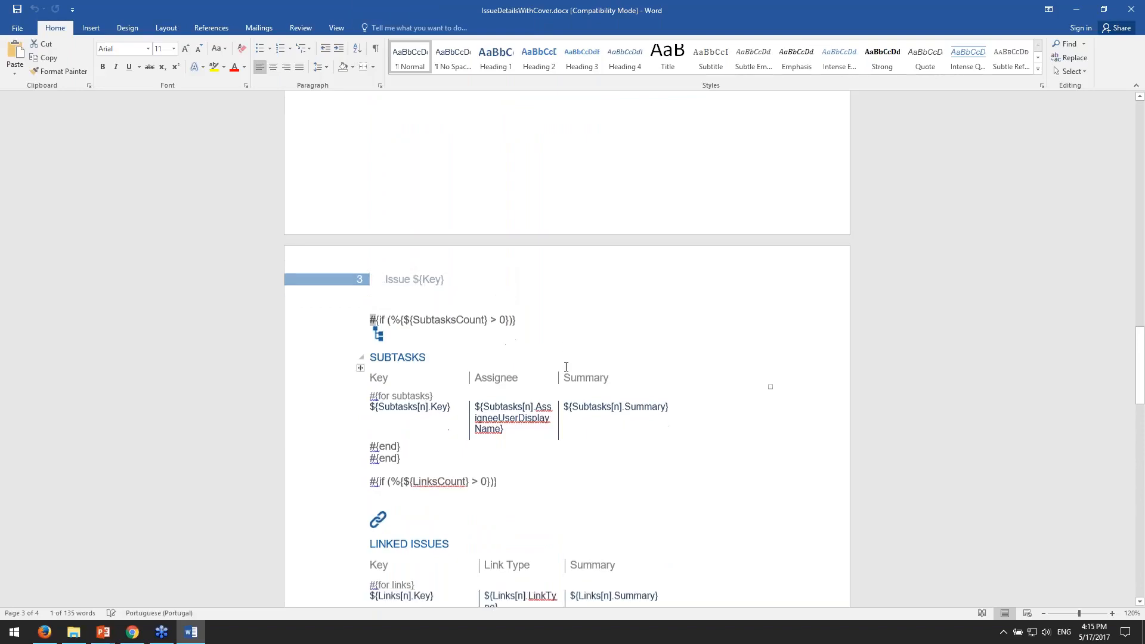
click(388, 305)
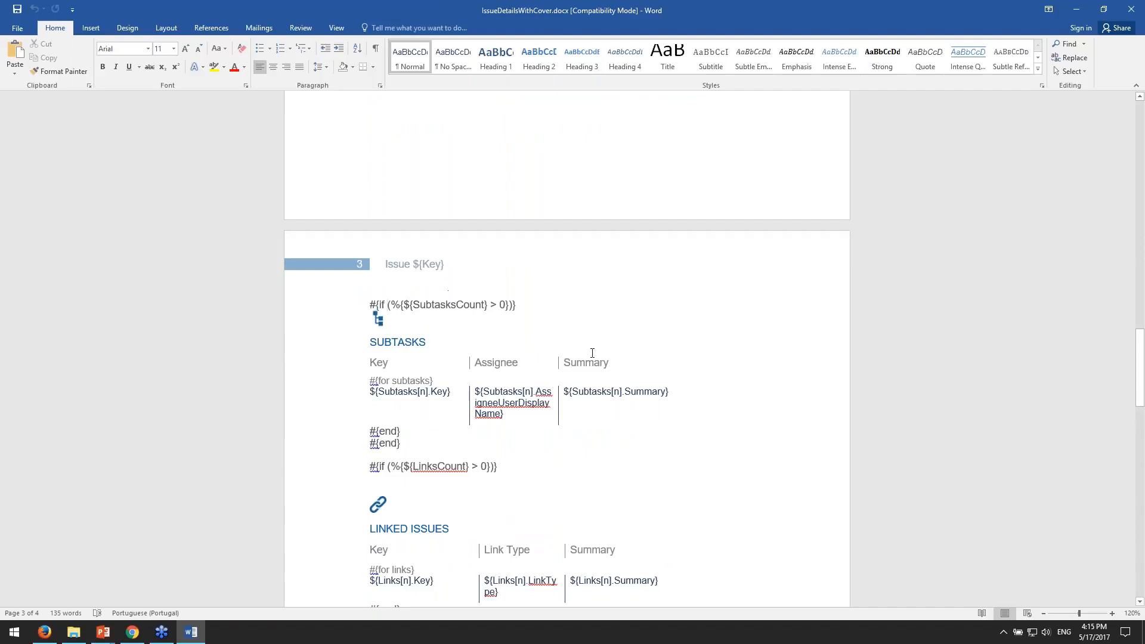
double_click(385, 443)
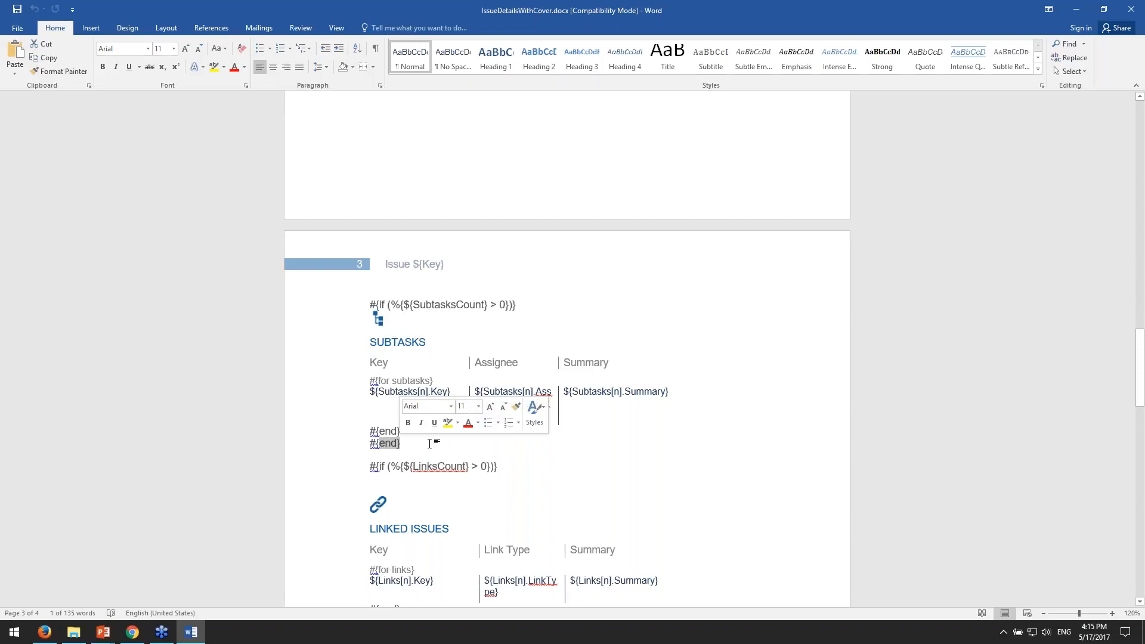
click(377, 446)
drag(369, 444, 377, 443)
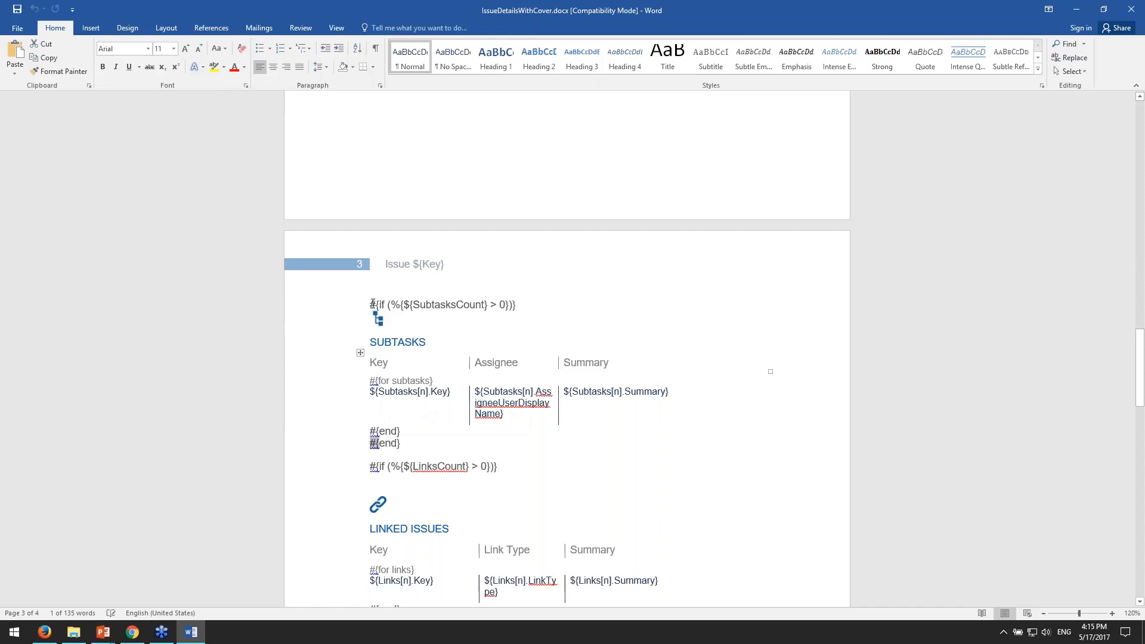
drag(378, 308, 390, 313)
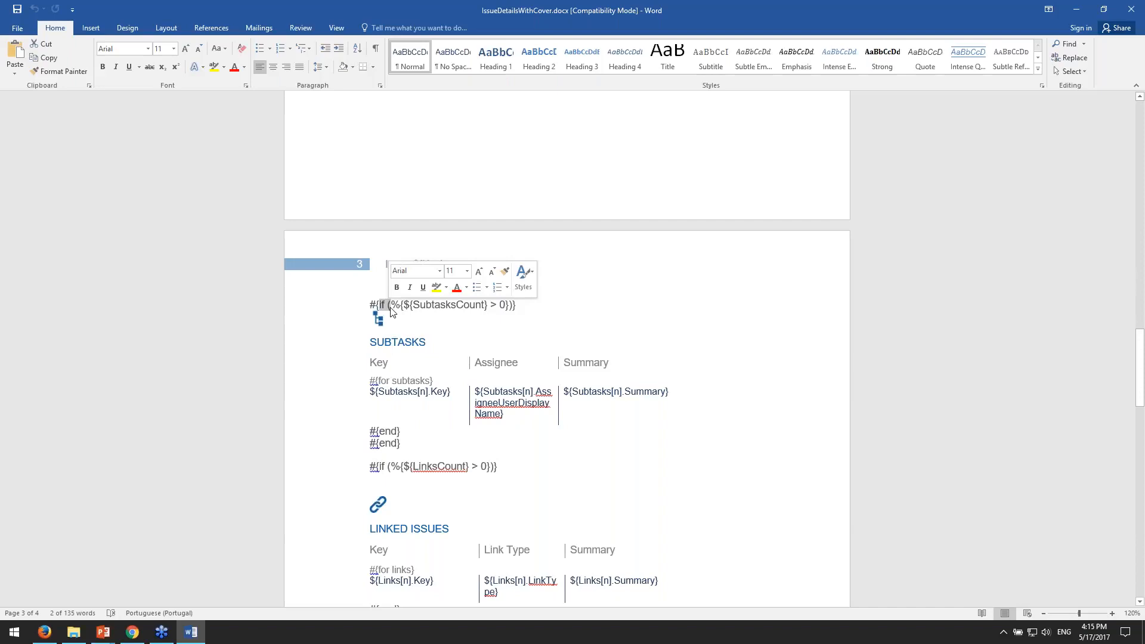
drag(413, 305, 498, 304)
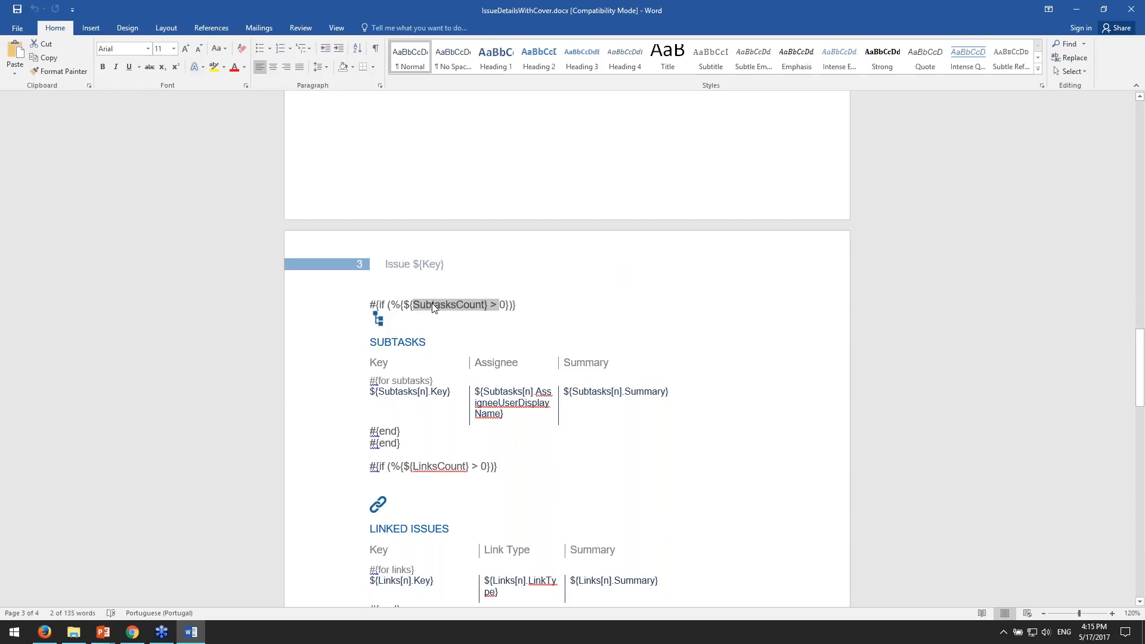
drag(387, 306, 500, 307)
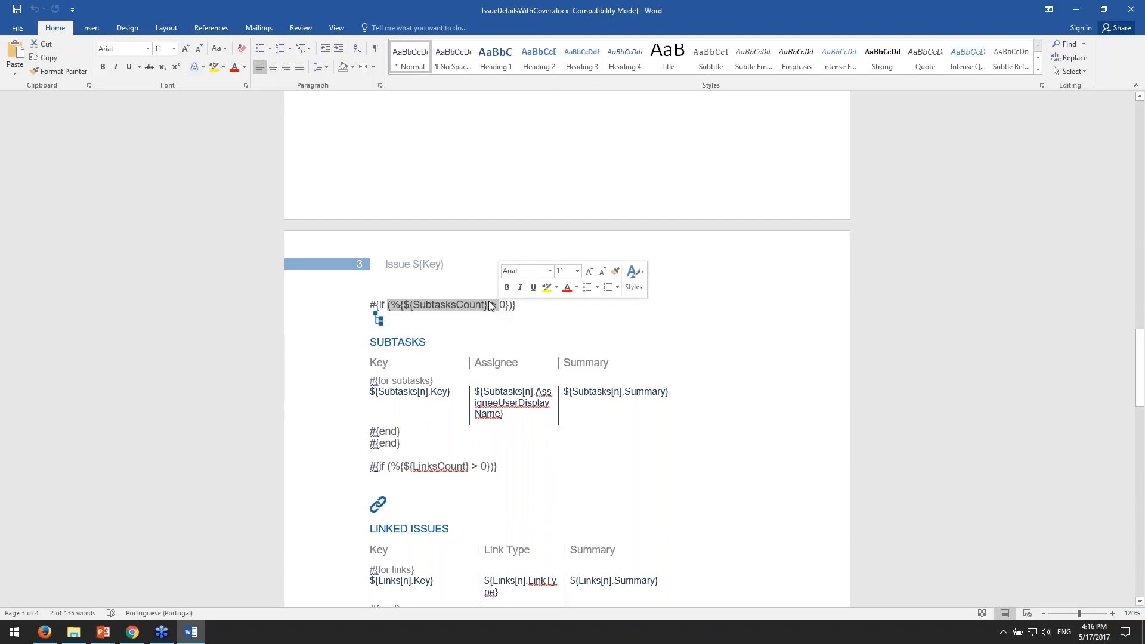
click(392, 305)
drag(391, 306, 406, 306)
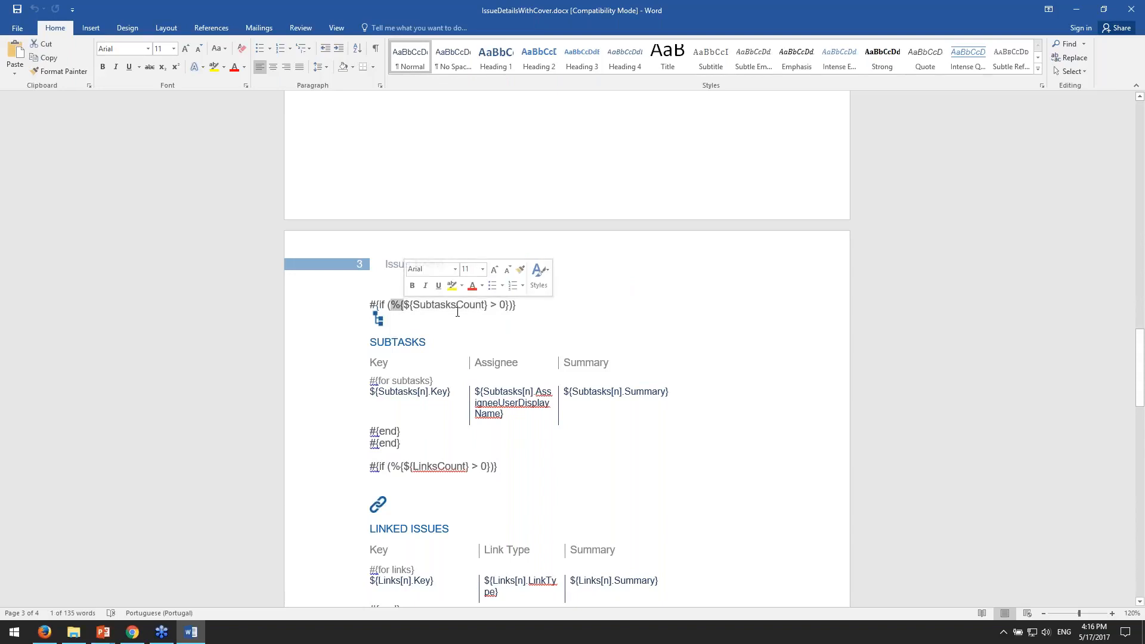
mouse_move(408, 305)
mouse_down()
mouse_move(509, 306)
mouse_move(413, 305)
mouse_up()
click(432, 304)
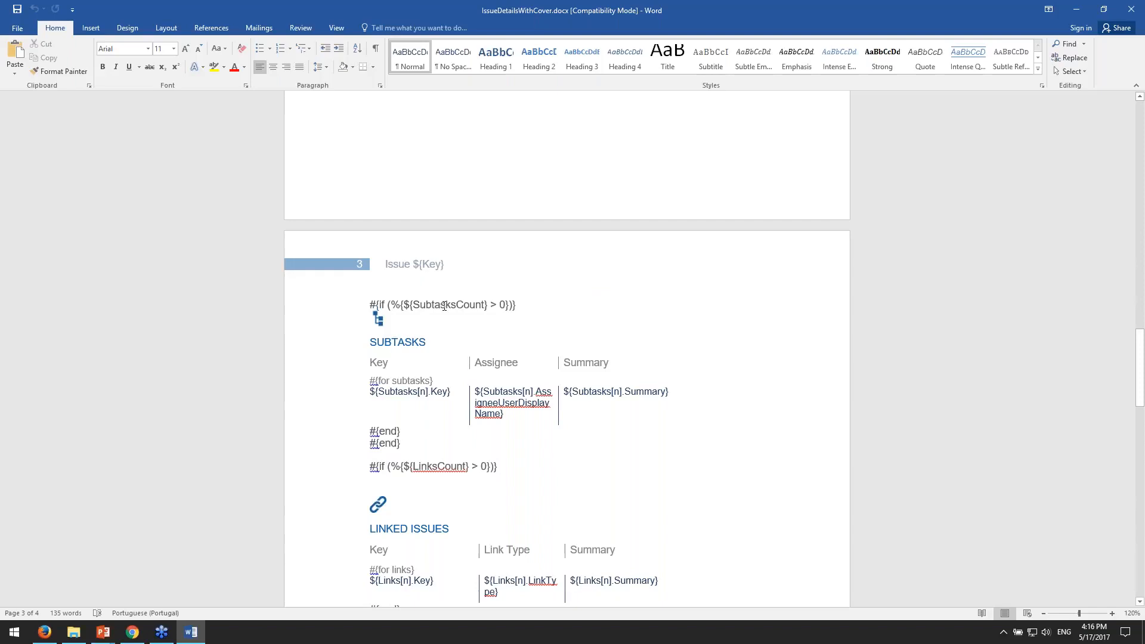
drag(487, 304, 410, 304)
click(485, 304)
drag(412, 466, 437, 466)
click(438, 466)
scroll(463, 466, up, 1)
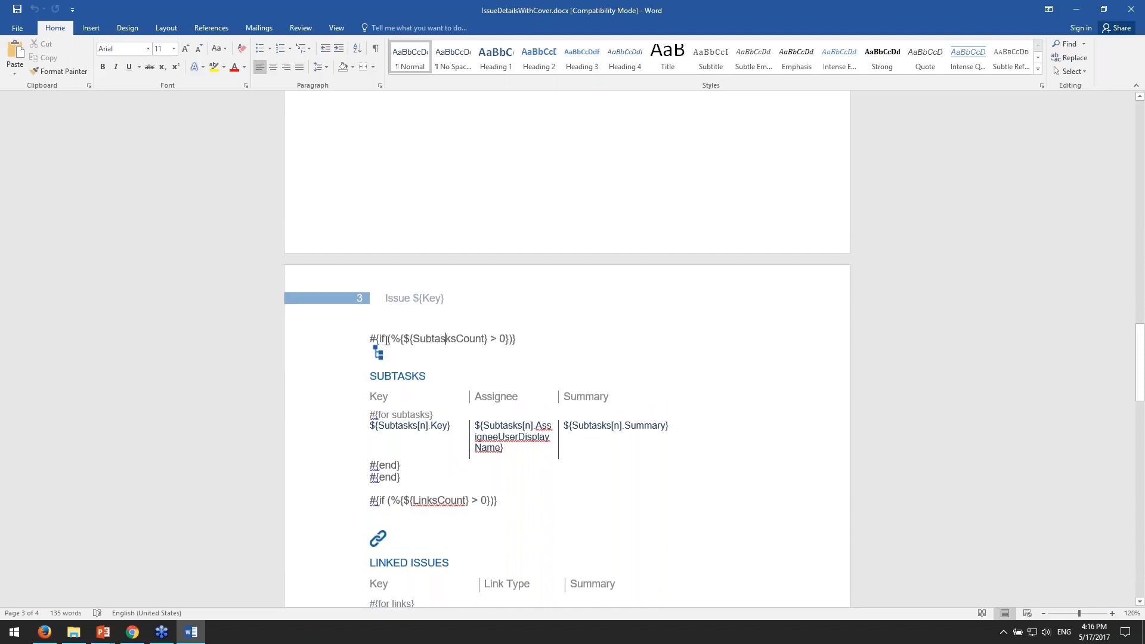
drag(428, 338, 371, 338)
drag(398, 376, 419, 375)
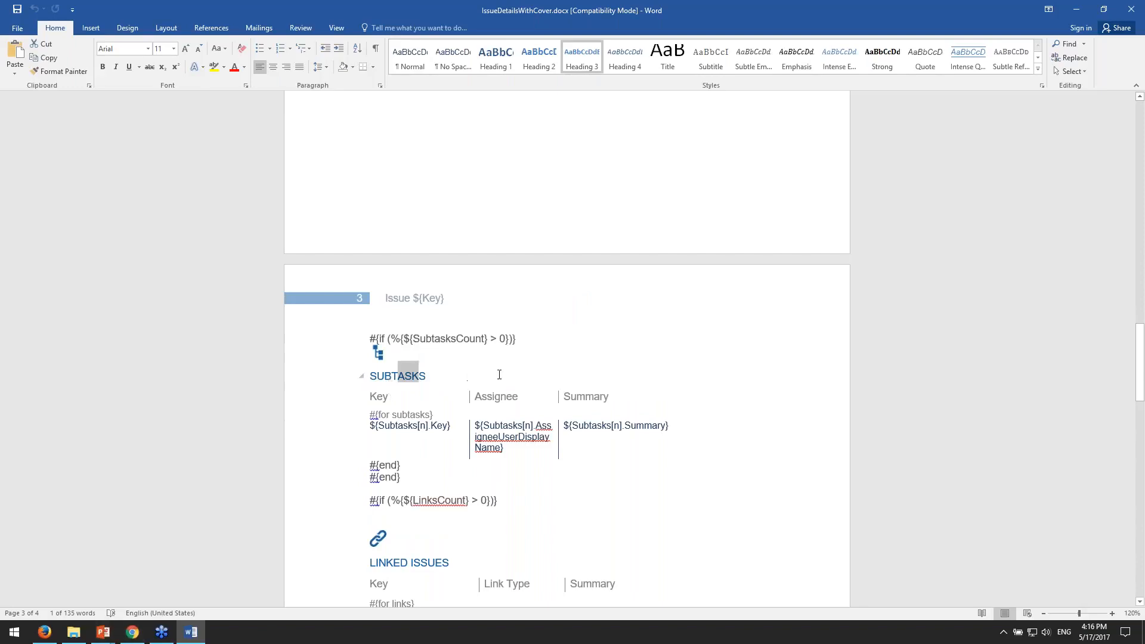
drag(410, 338, 505, 338)
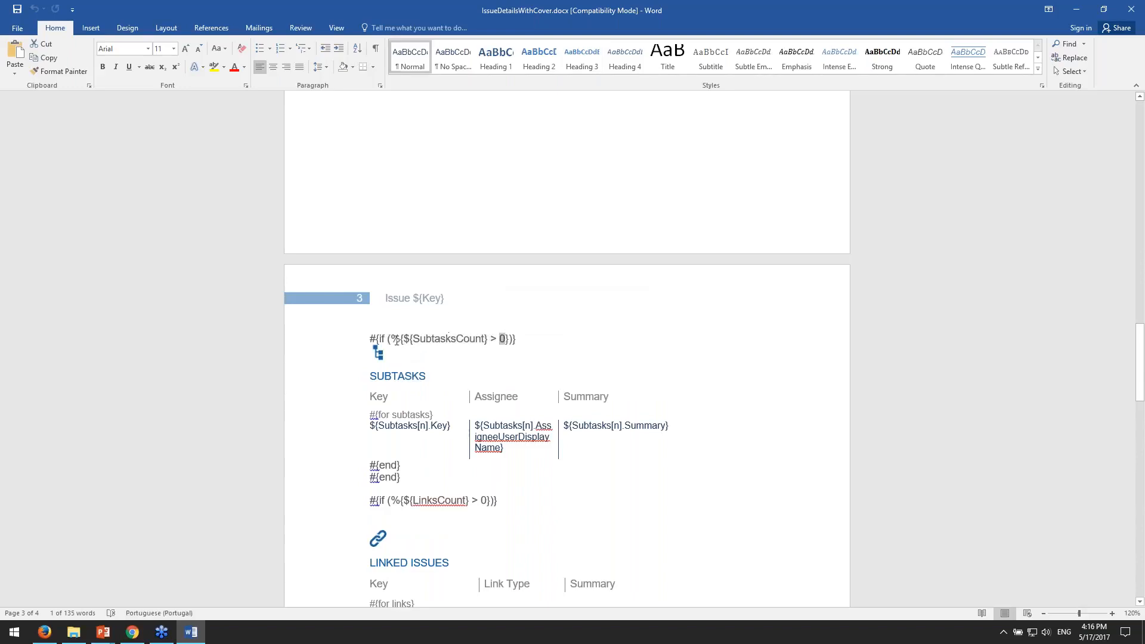
drag(370, 338, 477, 474)
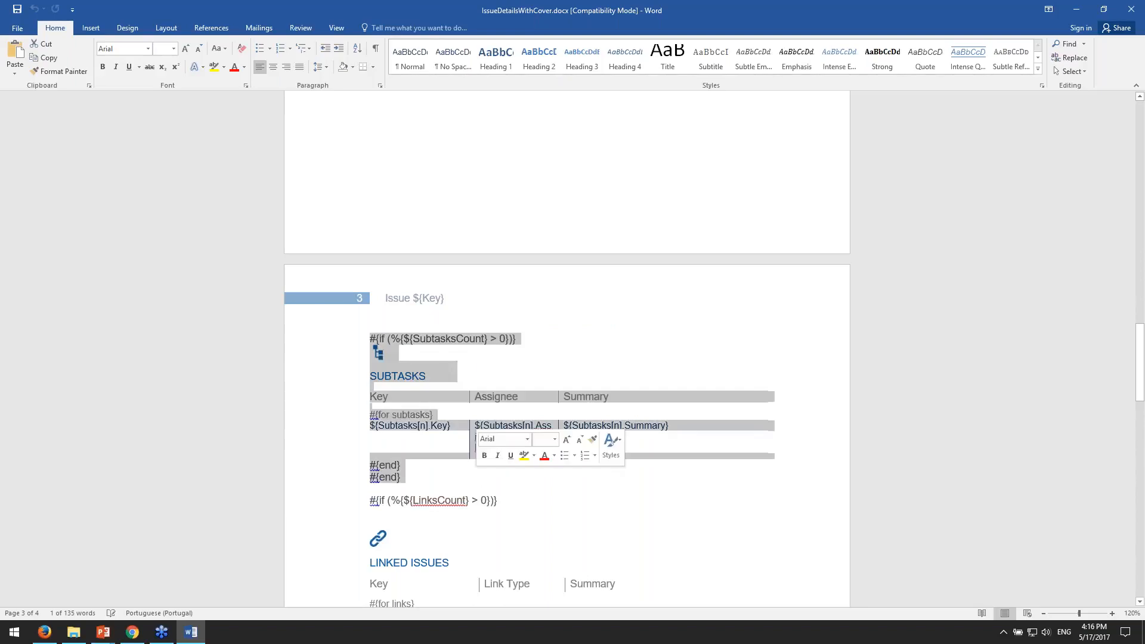
- Review the LINKED ISSUES block and the CommentsCount condition line in the template
scroll(480, 468, down, 2)
scroll(481, 464, down, 3)
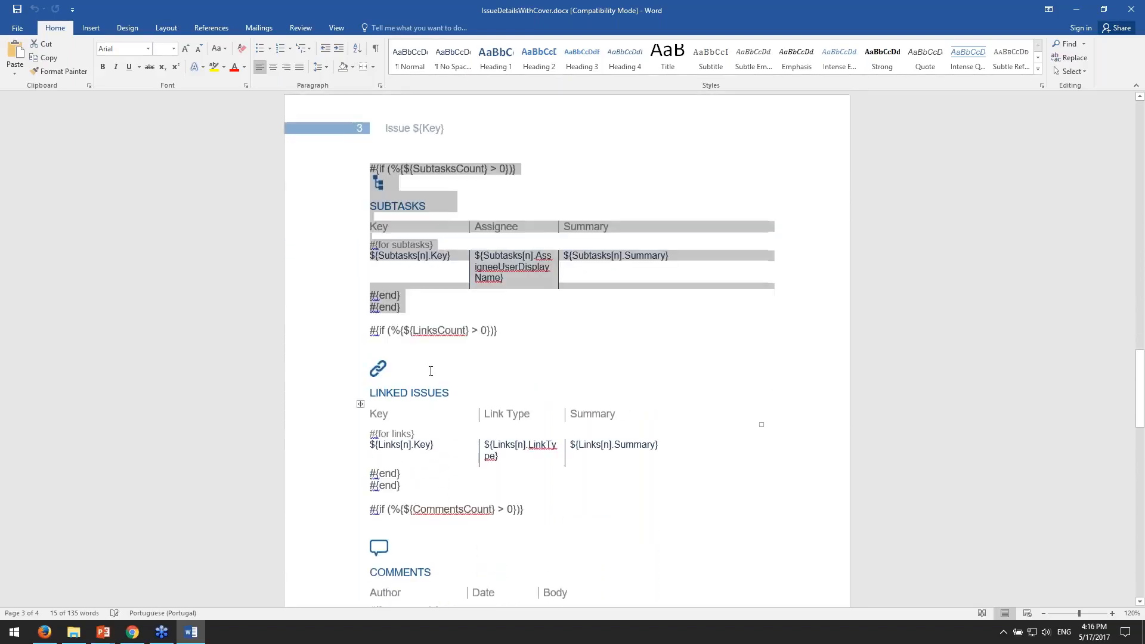
drag(492, 336, 546, 409)
scroll(547, 409, down, 3)
drag(392, 373, 484, 373)
scroll(485, 373, down, 2)
click(388, 305)
drag(388, 305, 515, 305)
drag(371, 307, 519, 307)
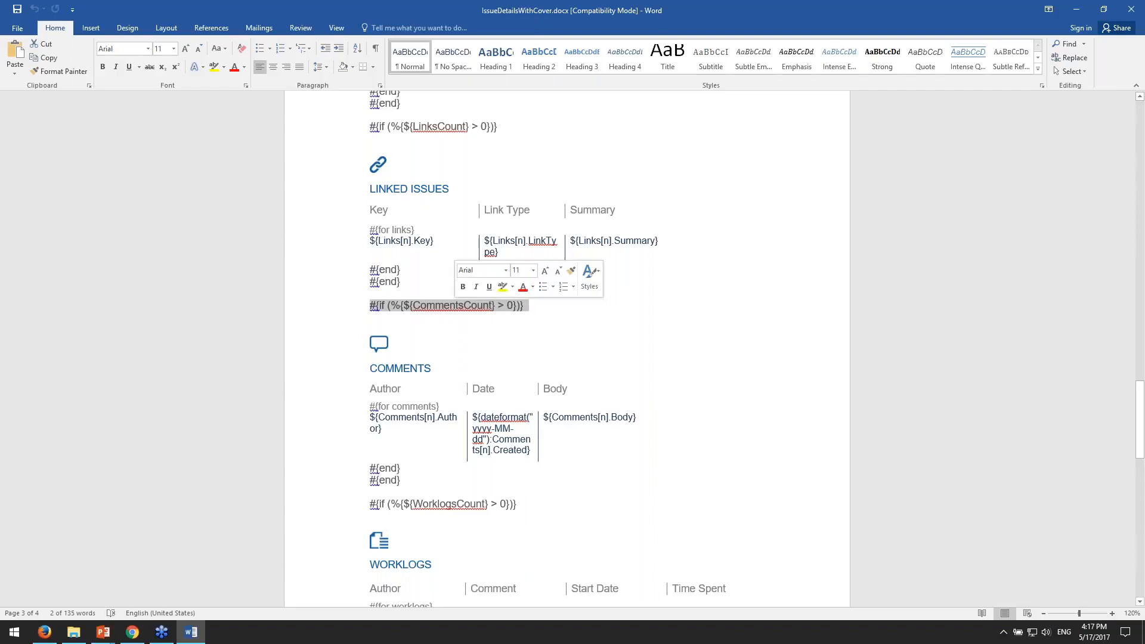
click(509, 314)
- Inspect the COMMENTS heading, Author/Date/Body header row and comments loop tag, then leave Word
click(378, 344)
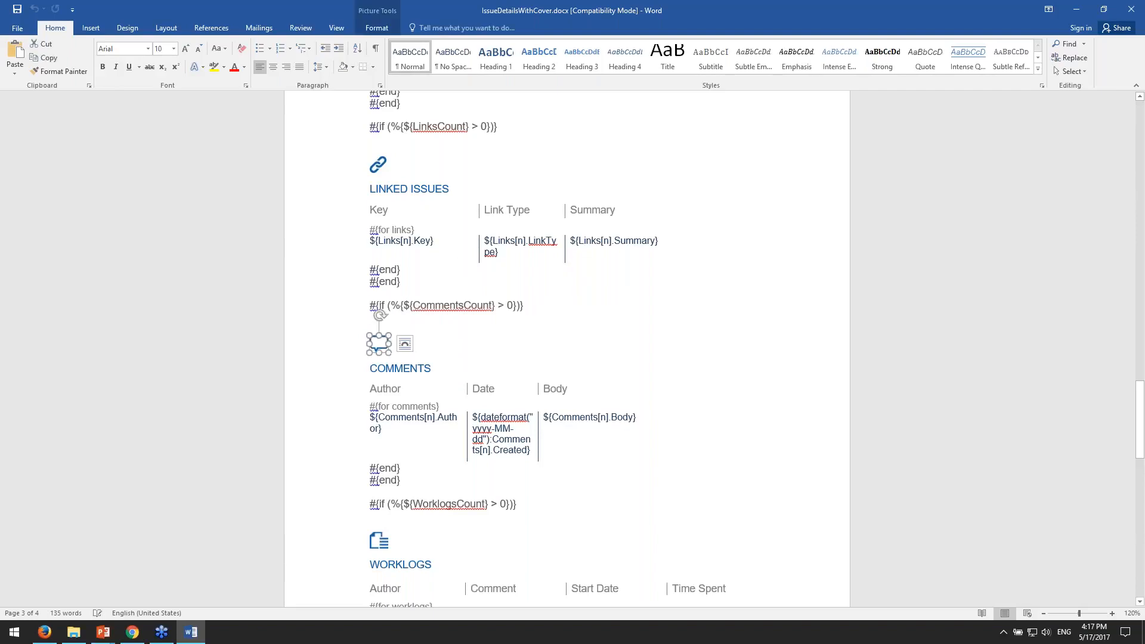
double_click(387, 369)
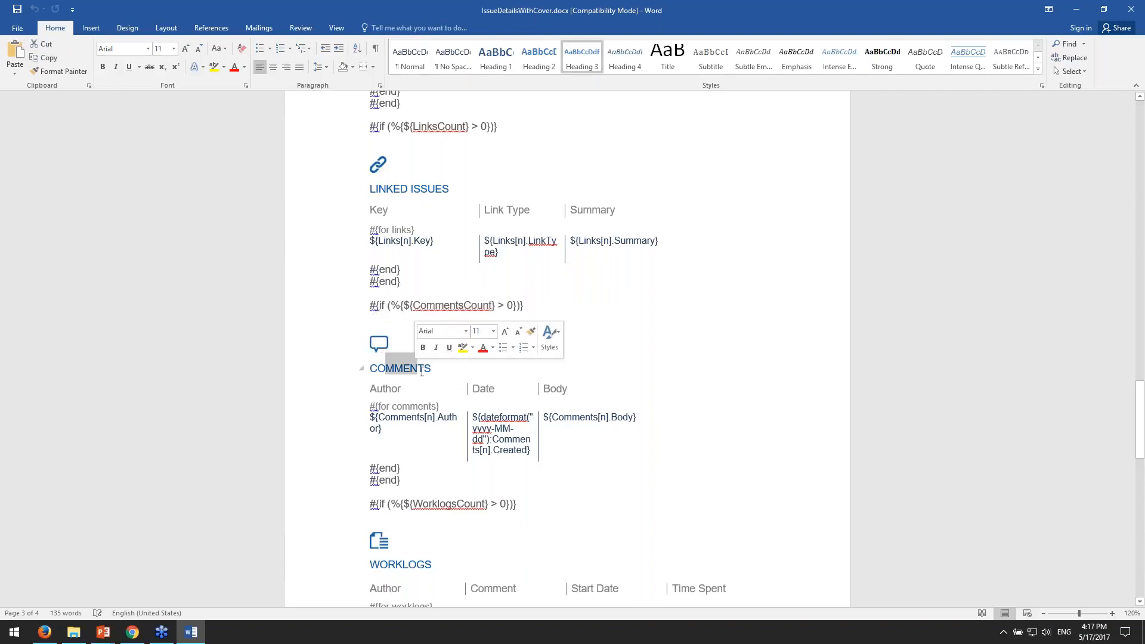
drag(667, 394, 552, 389)
scroll(380, 339, down, 2)
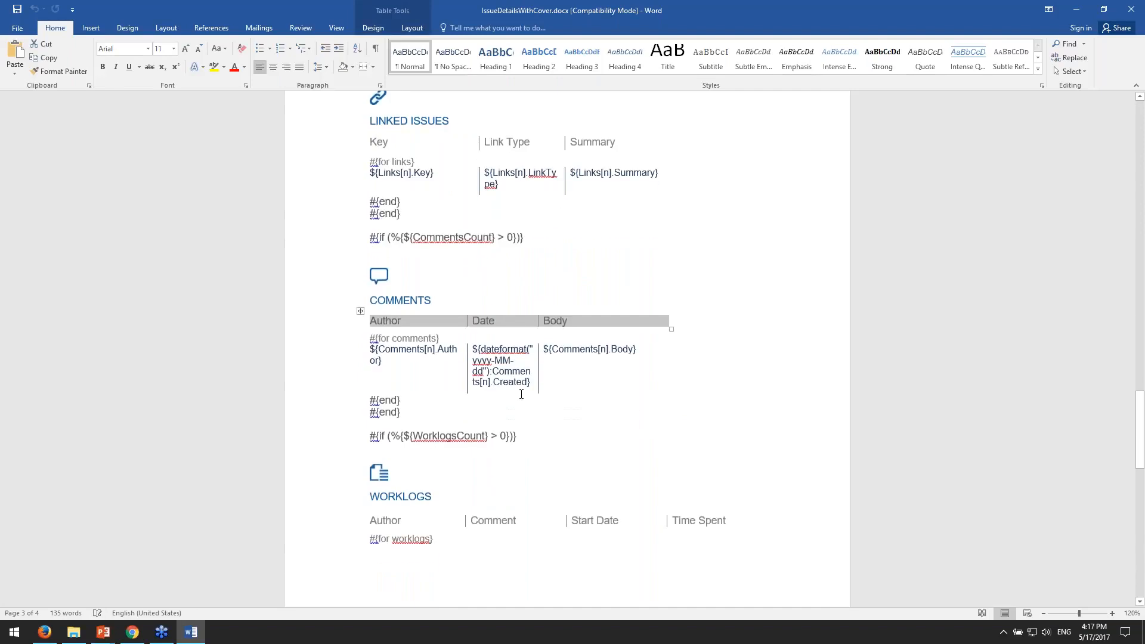
double_click(426, 337)
key(alt+Tab)
key(alt+Tab)
key(alt+Tab)
- Read the comment on the CCRM-80 Jira issue page
click(186, 7)
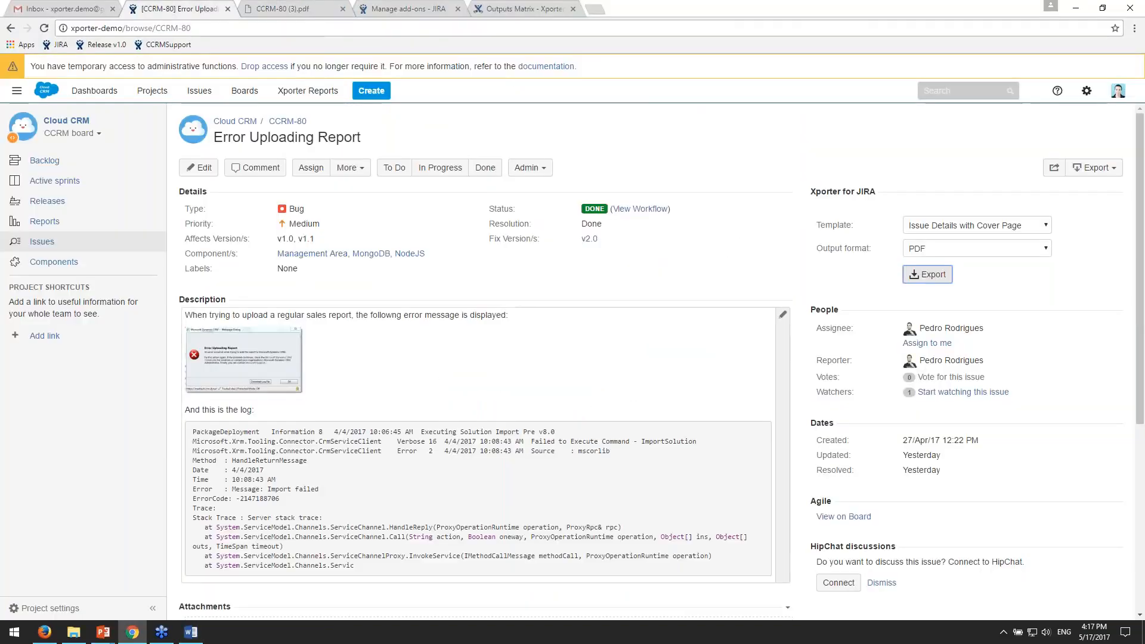
scroll(447, 423, down, 5)
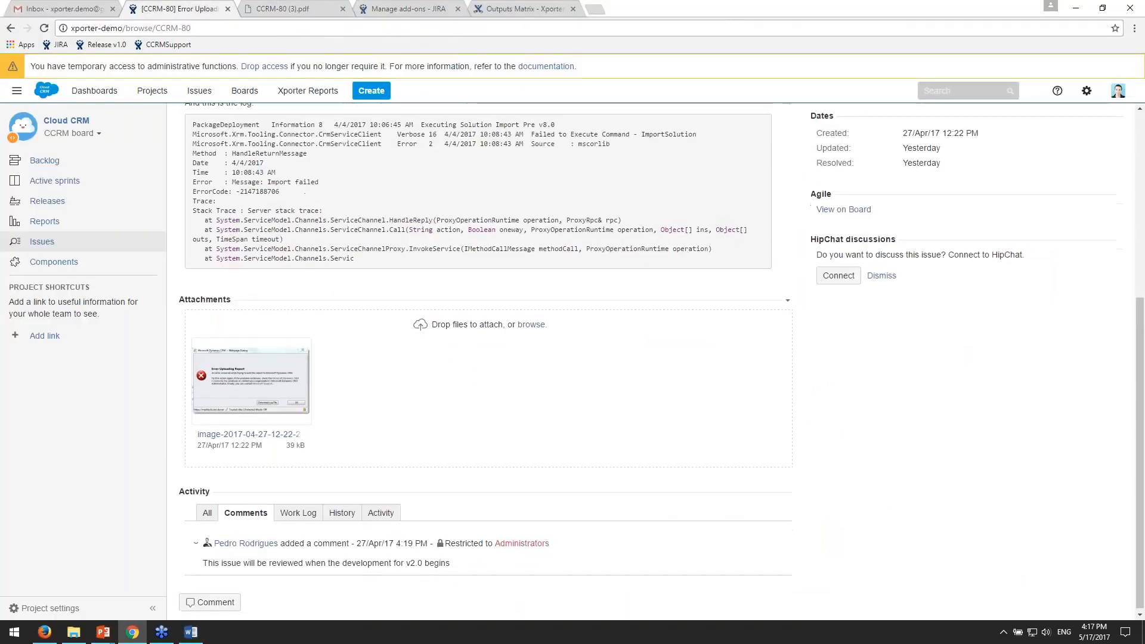
scroll(219, 561, up, 1)
scroll(220, 560, down, 1)
drag(220, 561, 267, 561)
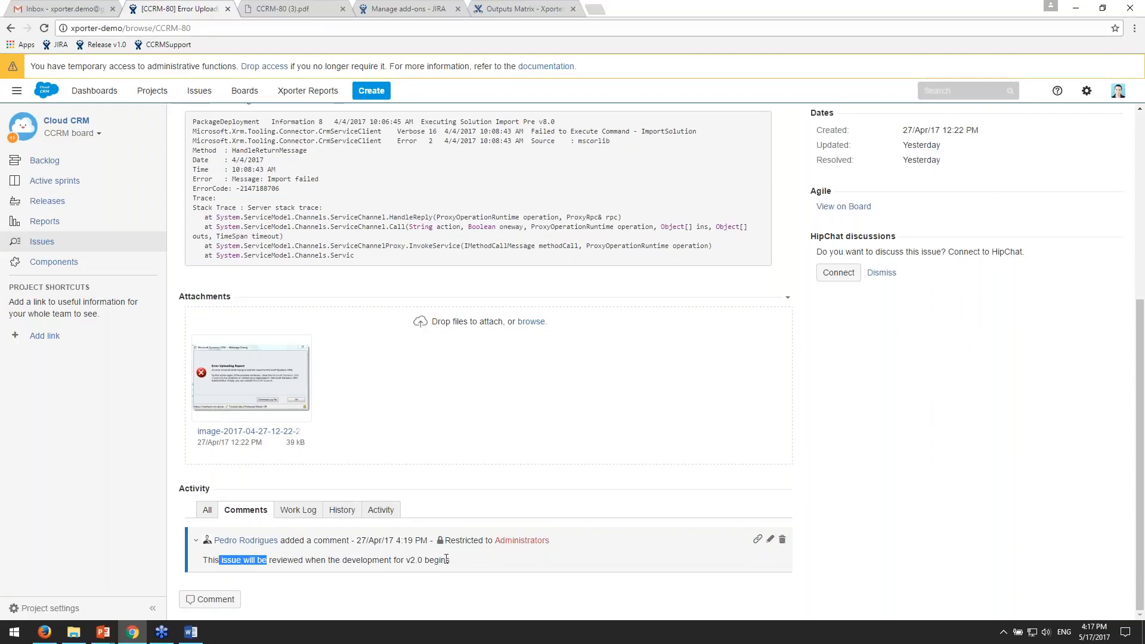
- Compare it with the comment rendered in the exported CCRM-80 PDF, then return to Word
click(191, 632)
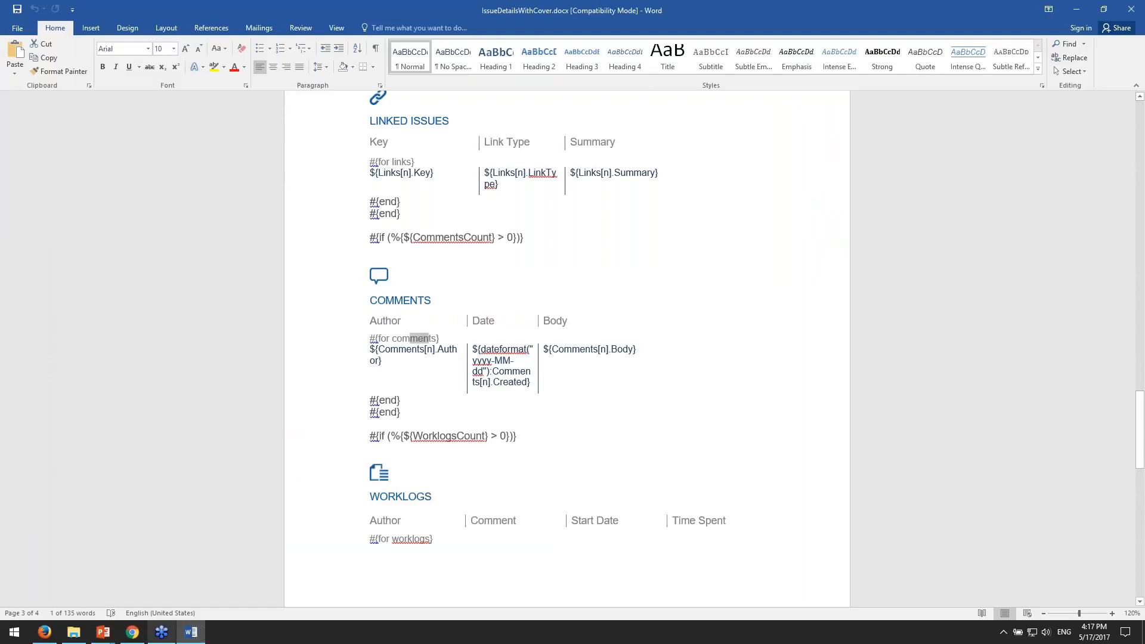
click(133, 631)
click(281, 9)
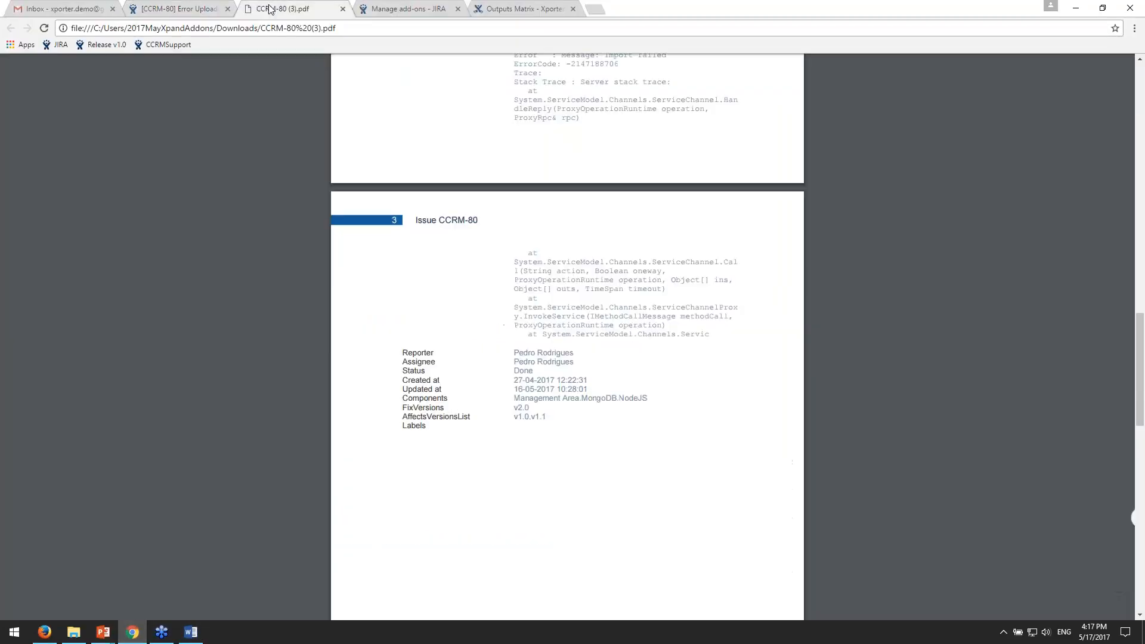
scroll(563, 439, down, 3)
scroll(563, 439, up, 3)
drag(585, 282, 658, 285)
drag(574, 290, 604, 291)
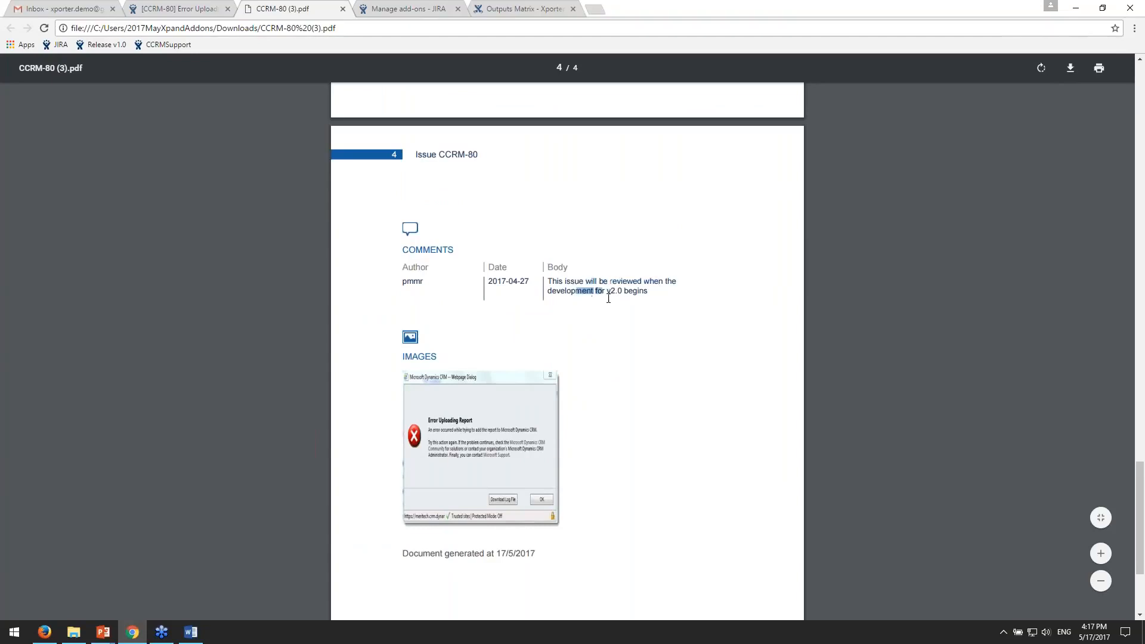
click(204, 637)
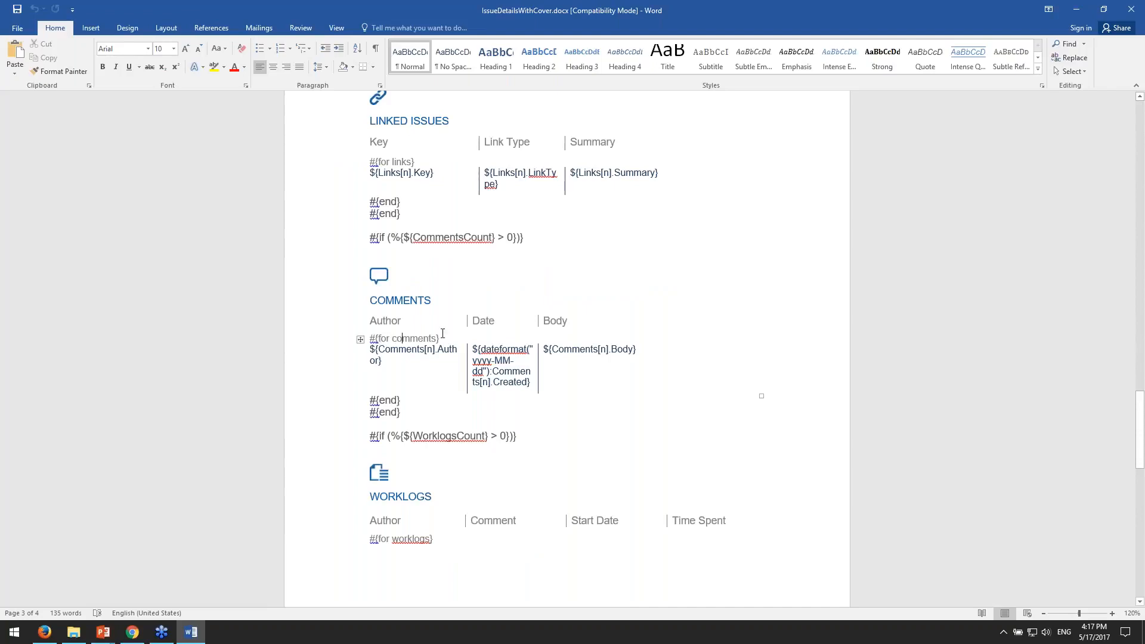
drag(378, 338, 438, 338)
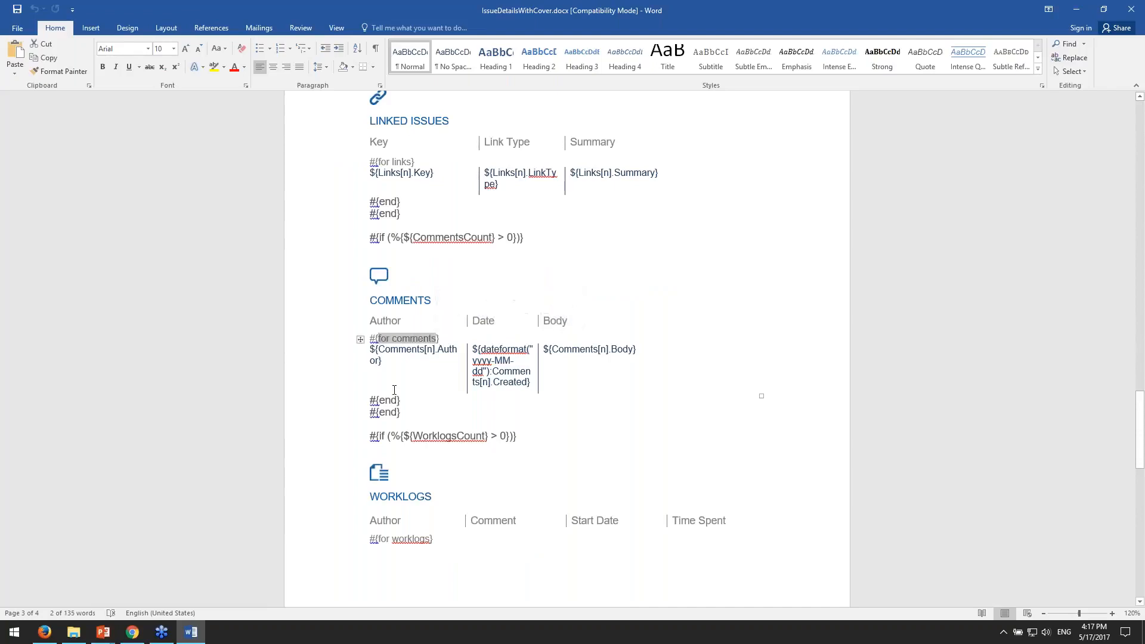
click(411, 344)
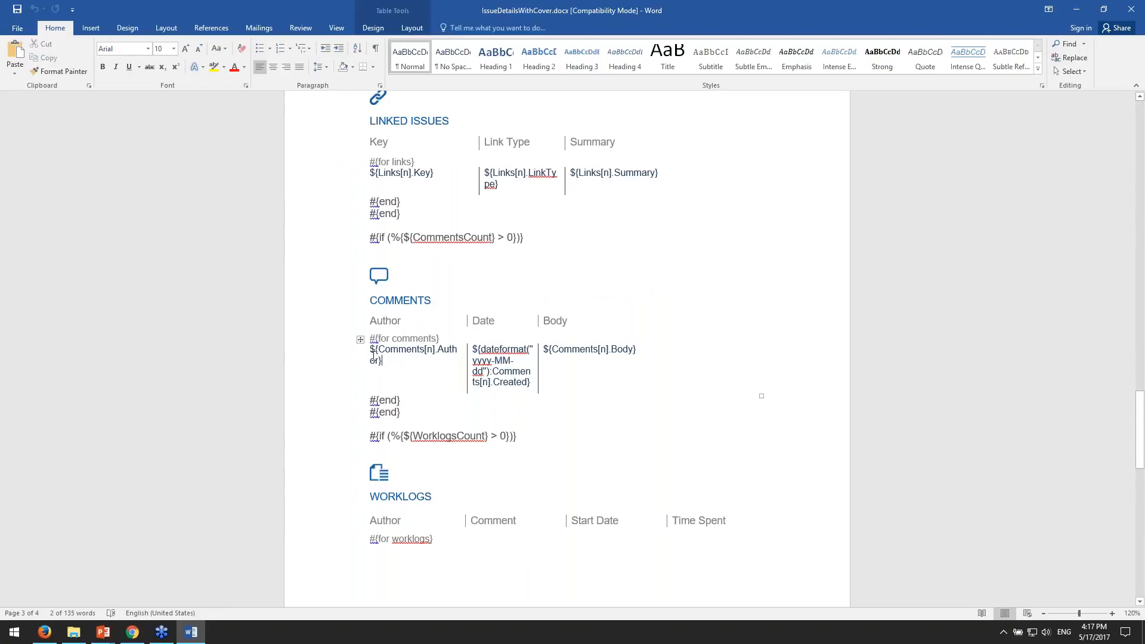
drag(379, 348, 569, 377)
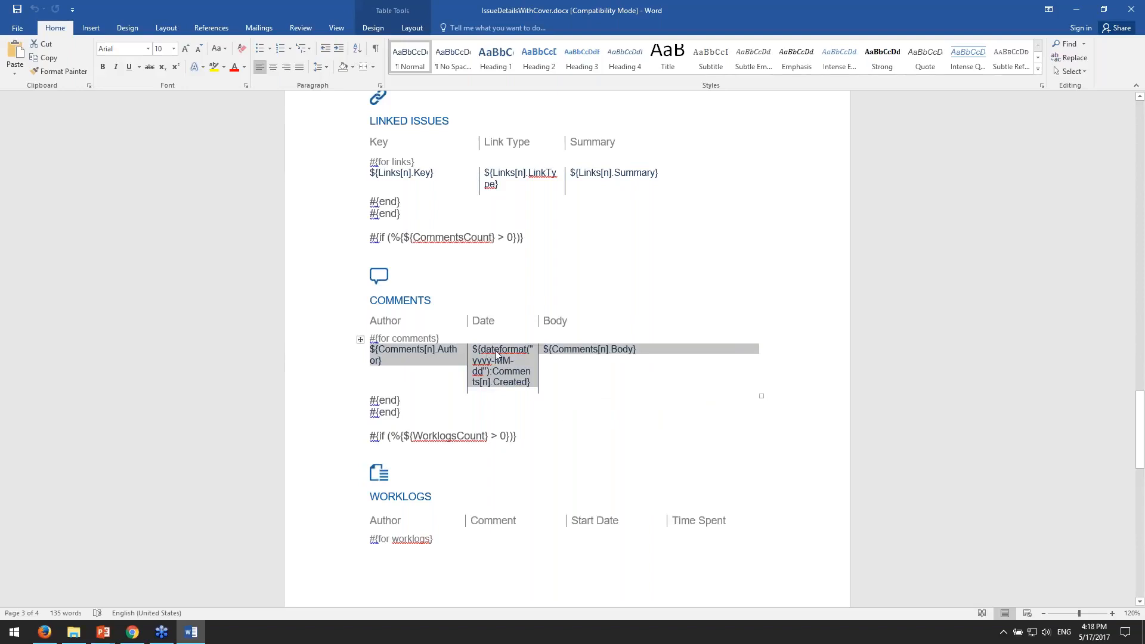
click(421, 352)
drag(421, 351, 596, 382)
drag(386, 322, 507, 322)
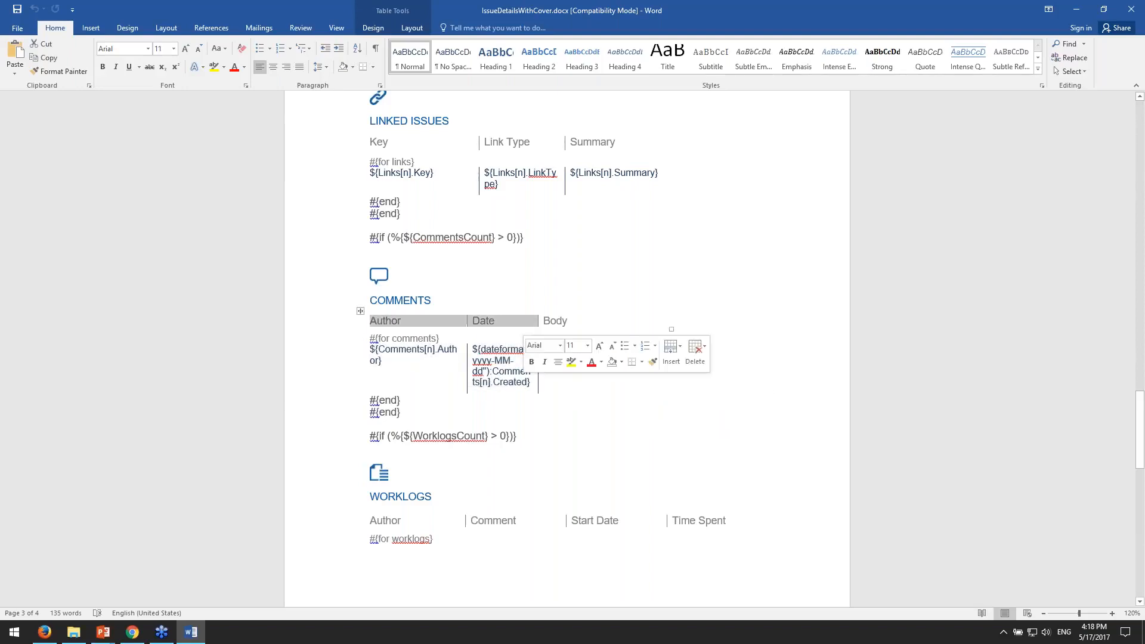
click(488, 360)
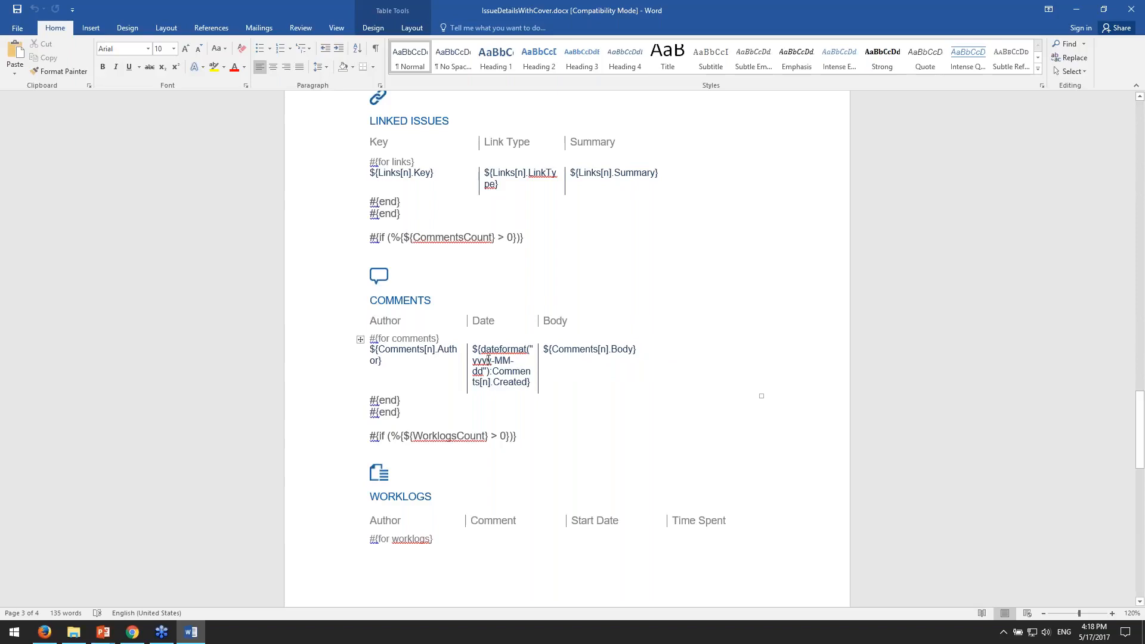
scroll(488, 360, down, 1)
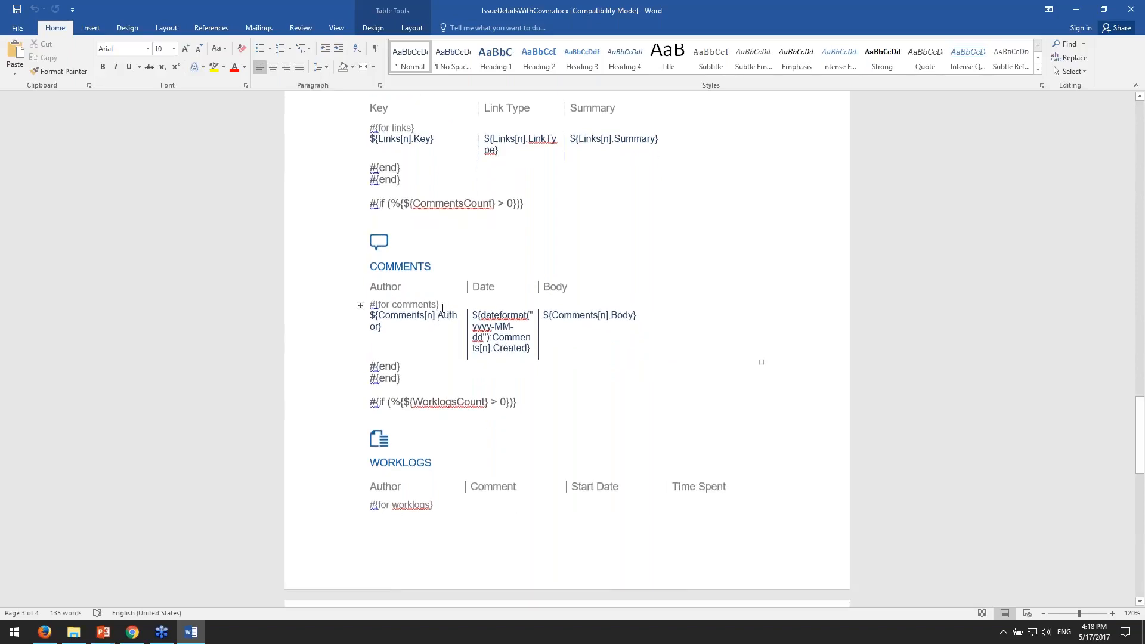
drag(438, 311, 457, 315)
drag(611, 316, 634, 316)
scroll(655, 333, down, 5)
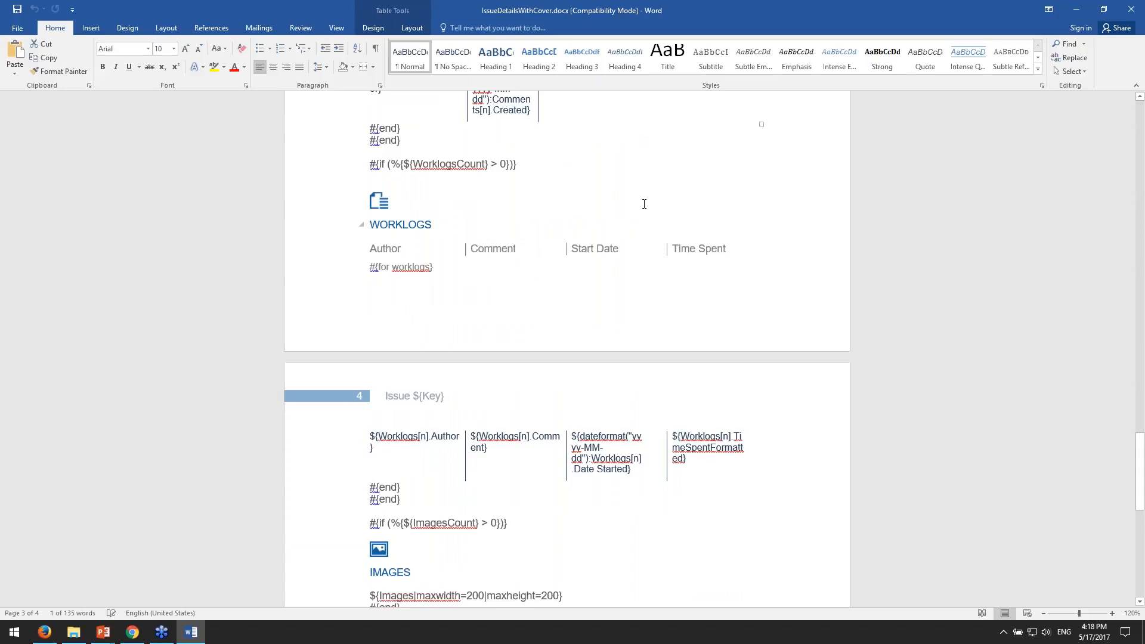
drag(387, 224, 409, 224)
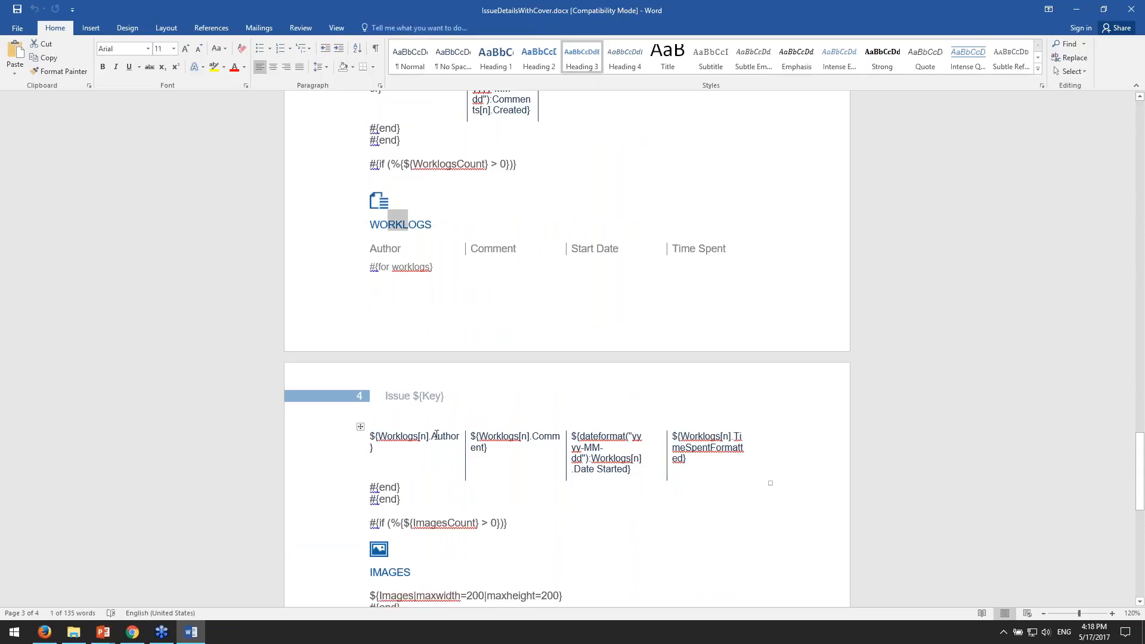
drag(440, 436, 451, 437)
drag(552, 437, 623, 469)
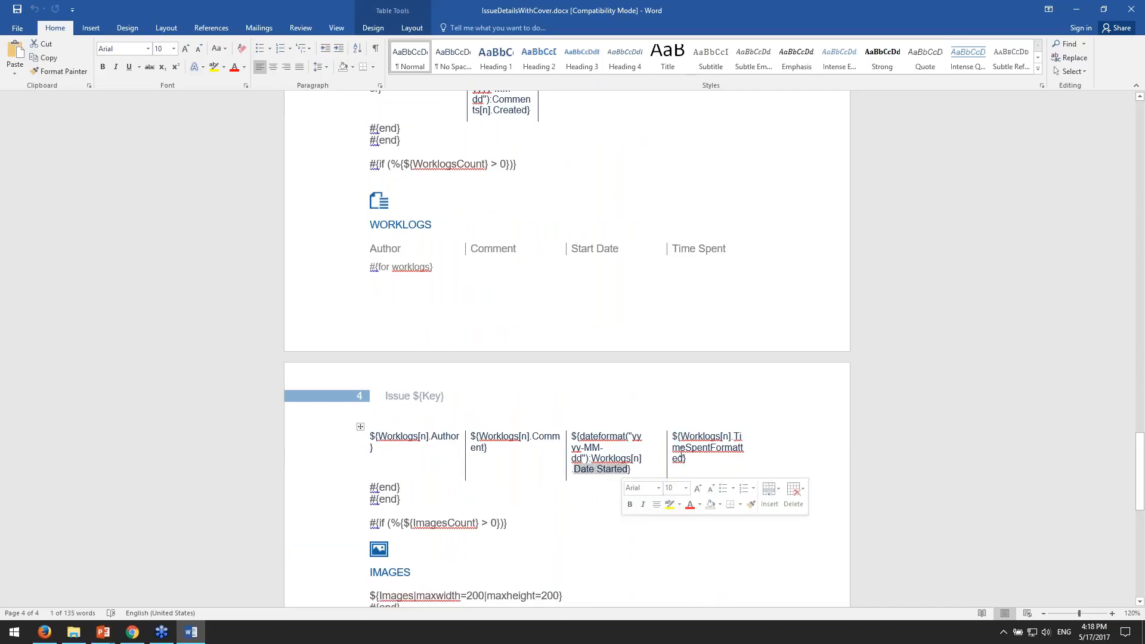
click(682, 458)
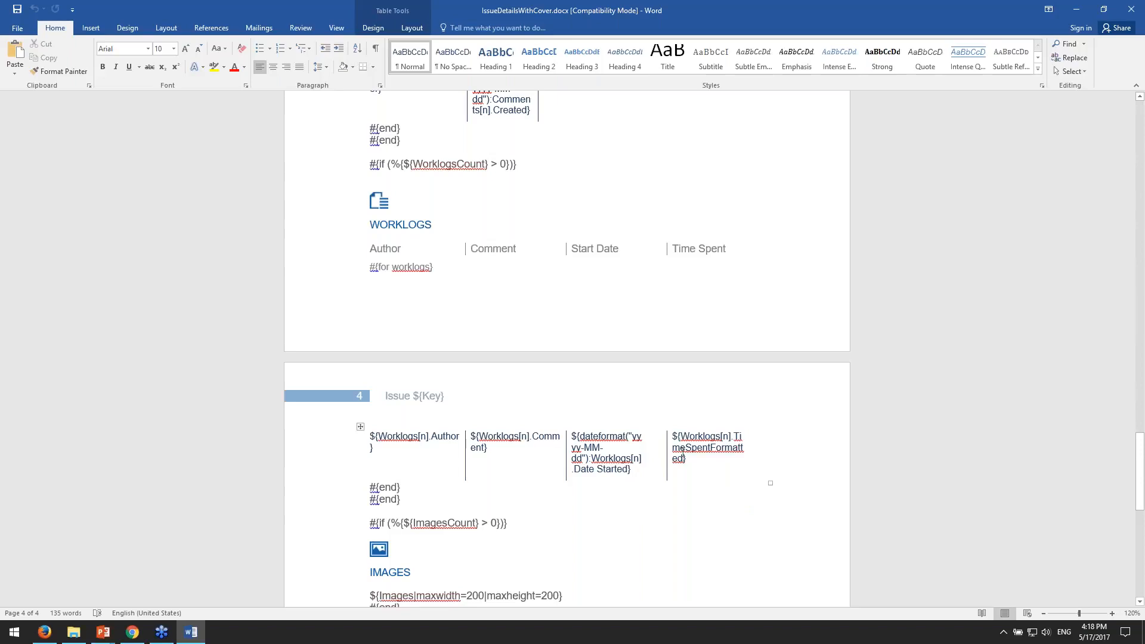
scroll(652, 409, down, 5)
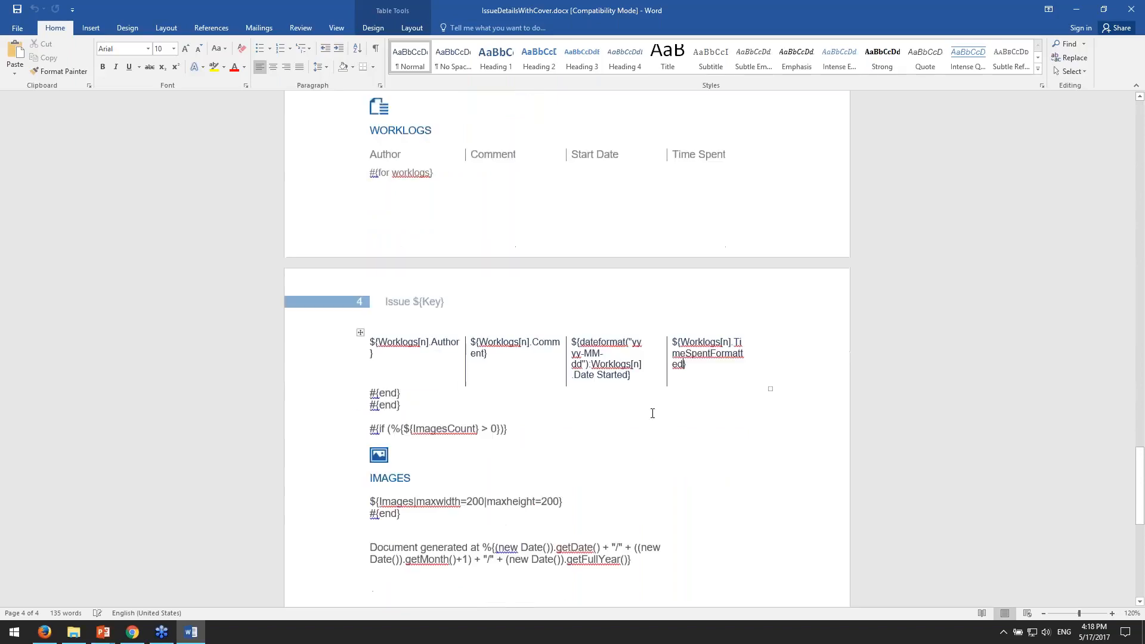
scroll(644, 416, up, 15)
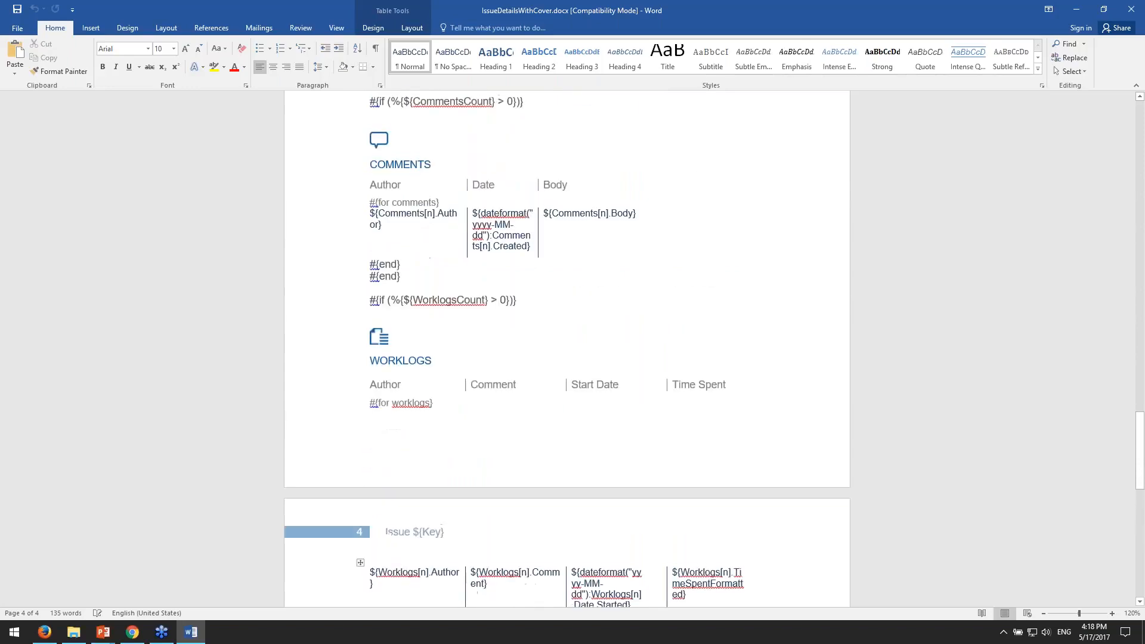
scroll(659, 432, up, 5)
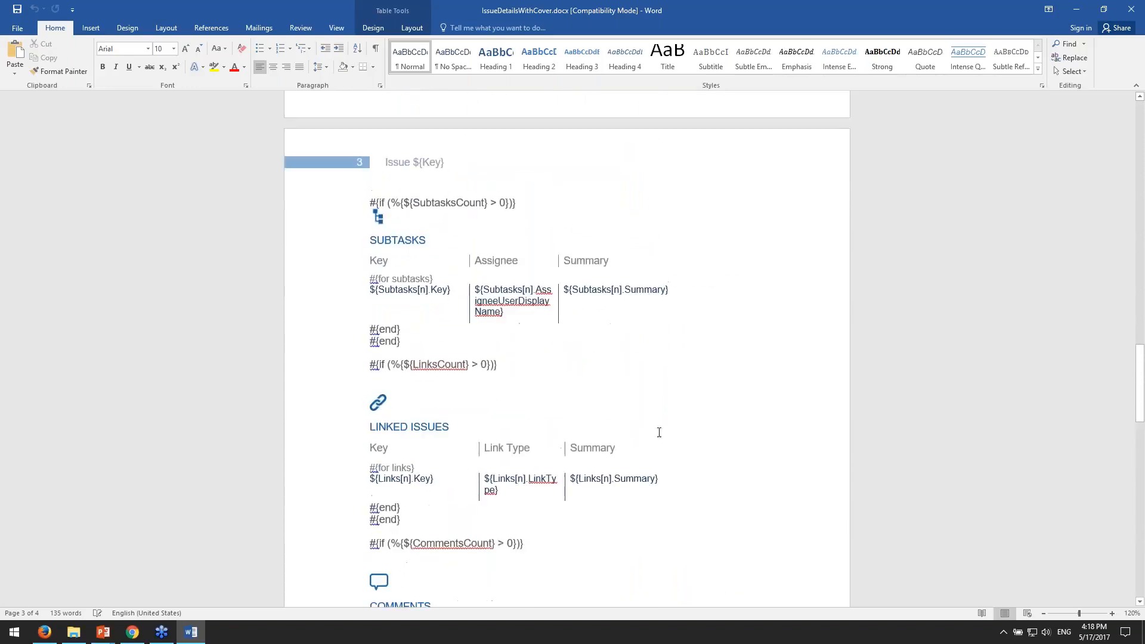
scroll(566, 349, down, 3)
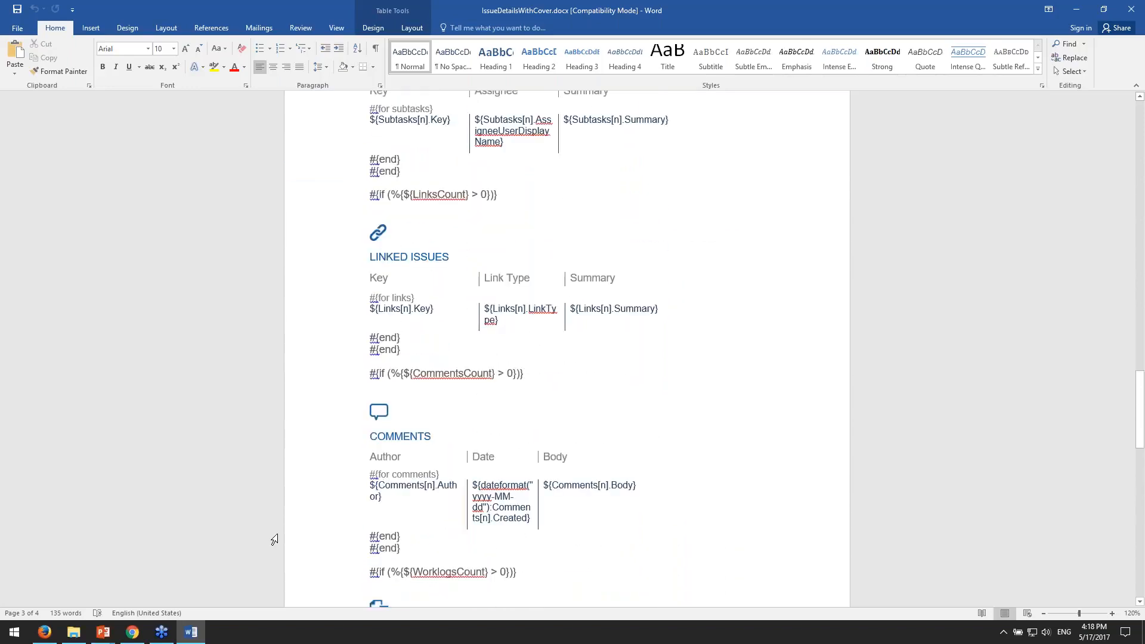
- Close the exported CCRM-80 PDF tab and open the Xporter for JIRA Latest Home page
click(127, 637)
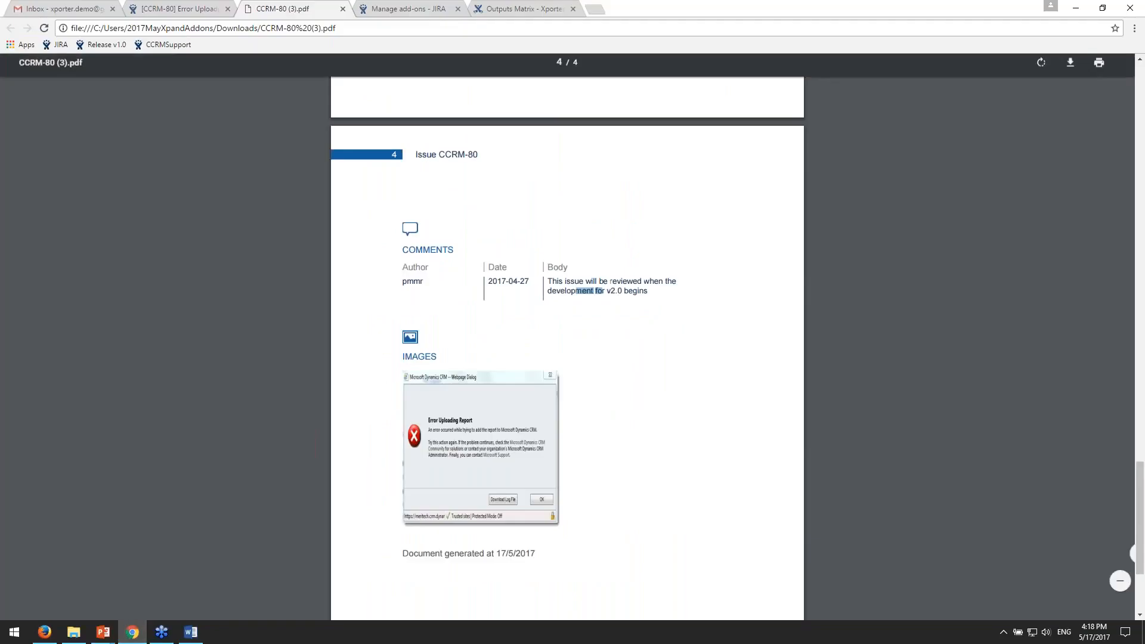
click(298, 13)
click(286, 9)
click(388, 9)
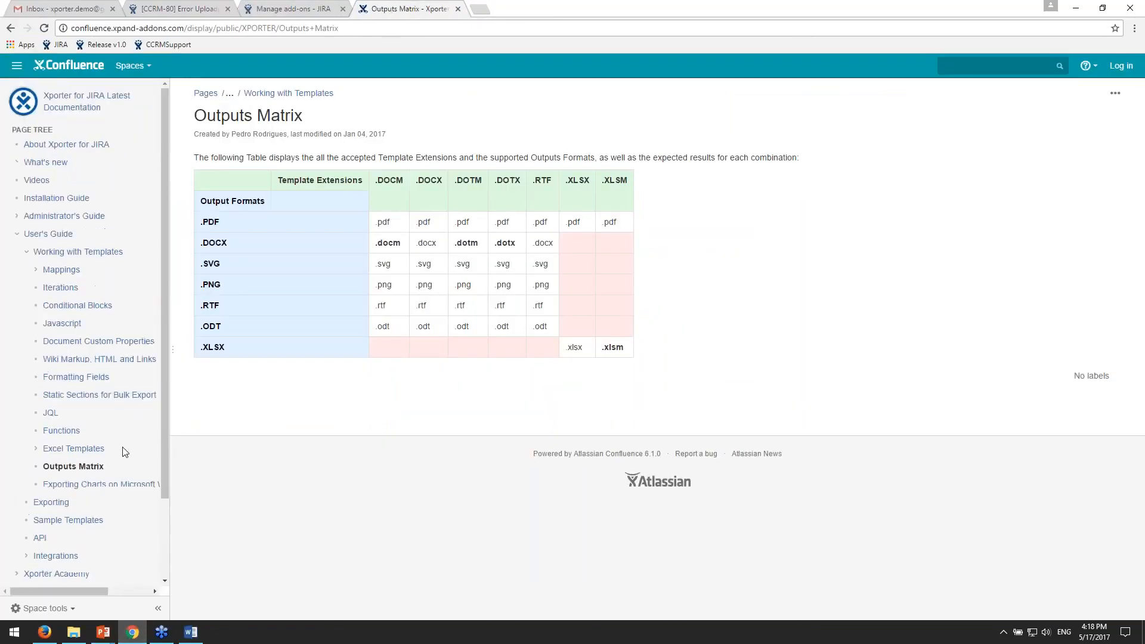
click(90, 100)
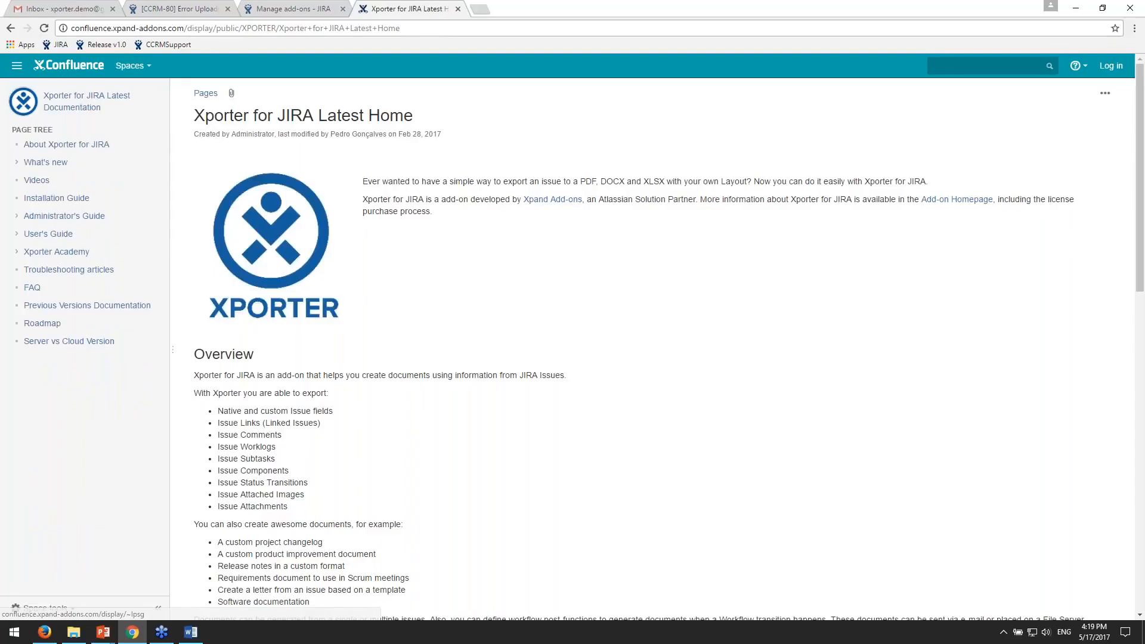
- Skim the home page, then expand and collapse User's Guide in the page tree
scroll(465, 215, down, 1)
scroll(466, 215, down, 6)
scroll(512, 215, up, 8)
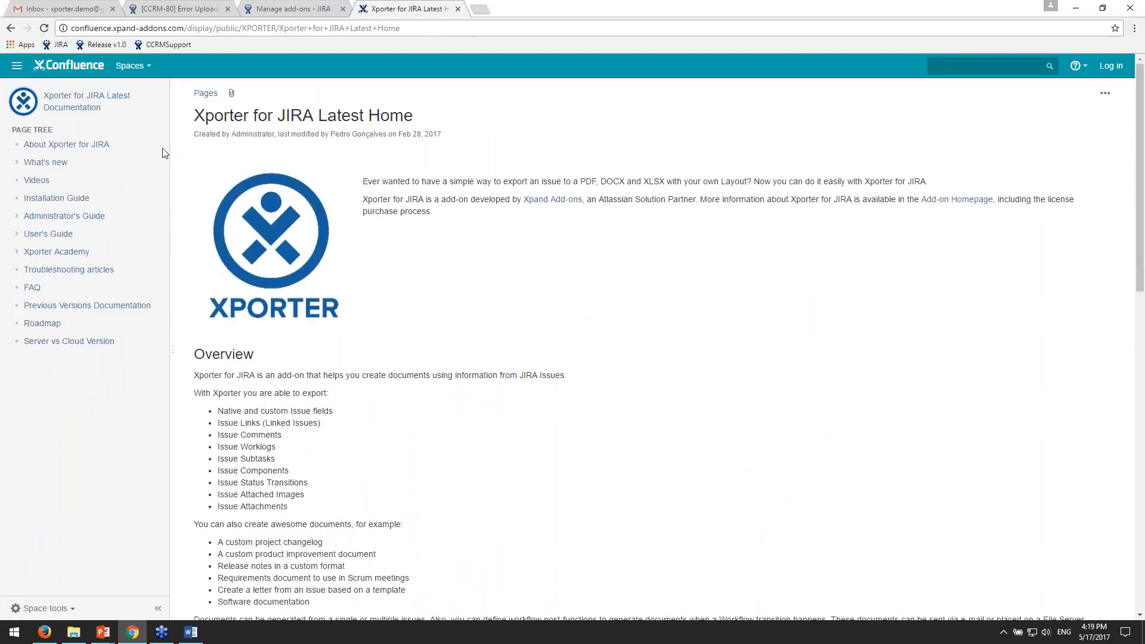
drag(103, 198, 24, 198)
drag(115, 215, 34, 236)
click(101, 234)
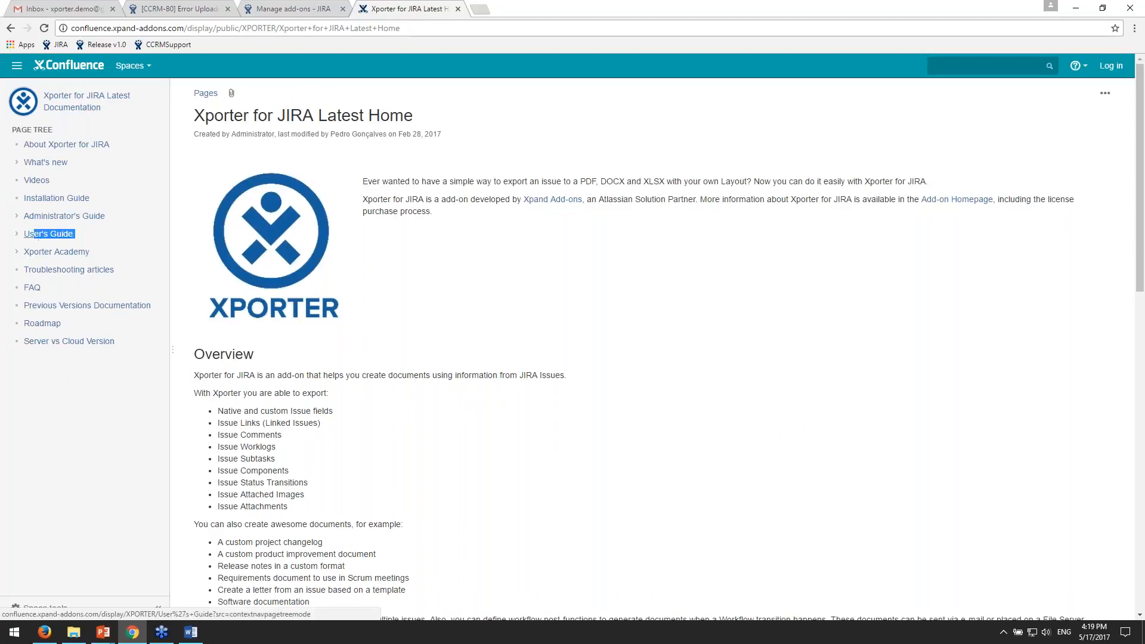
click(17, 233)
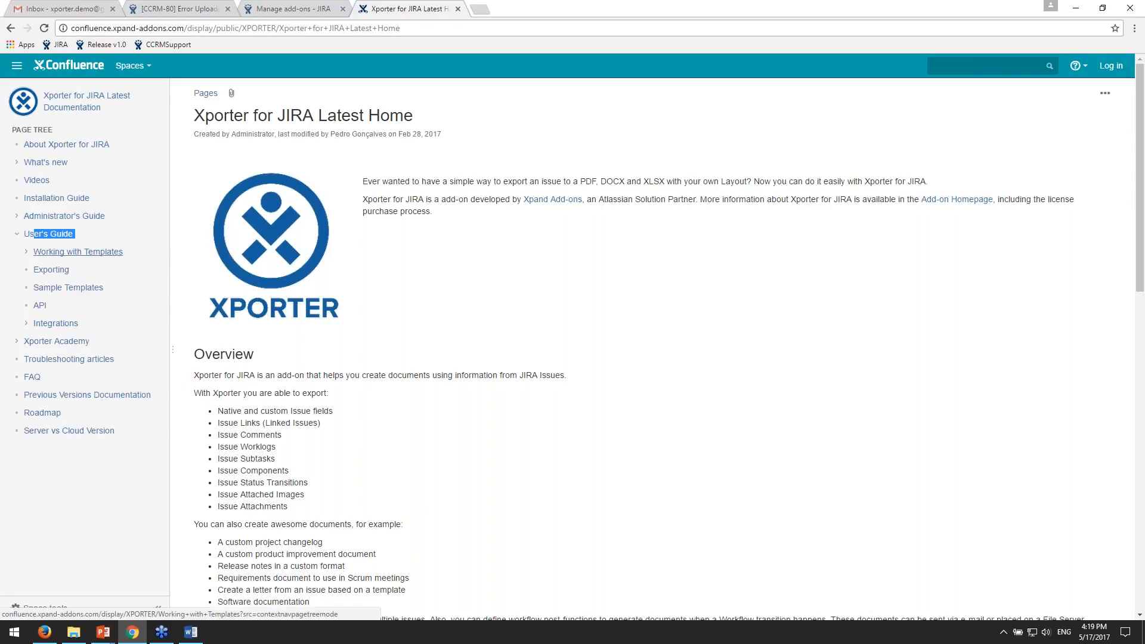
click(18, 234)
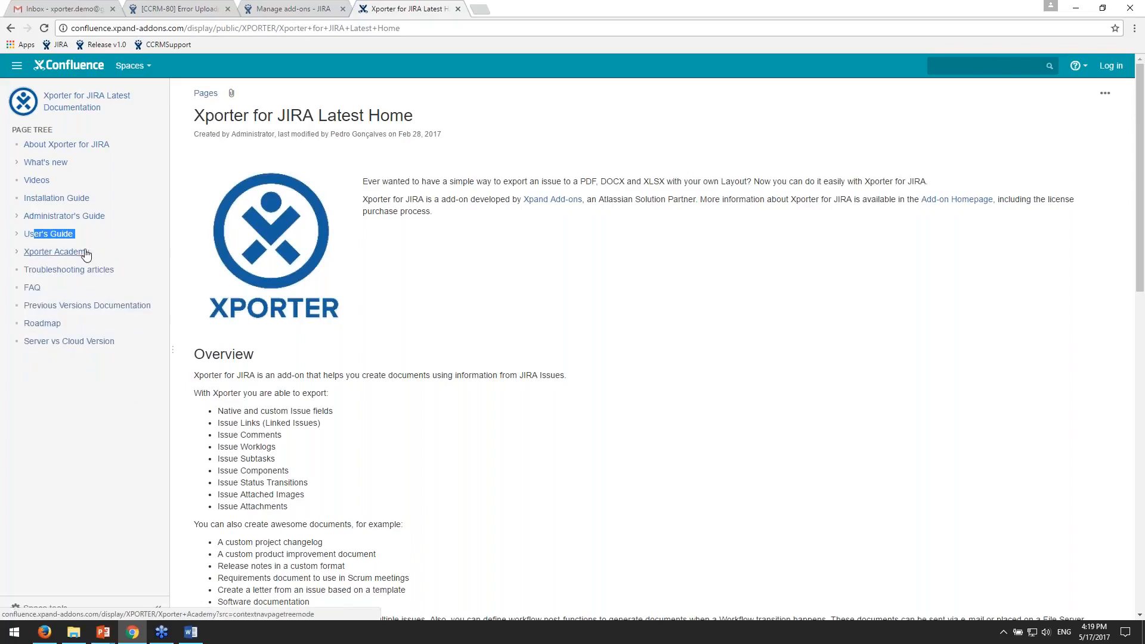
drag(24, 252, 98, 254)
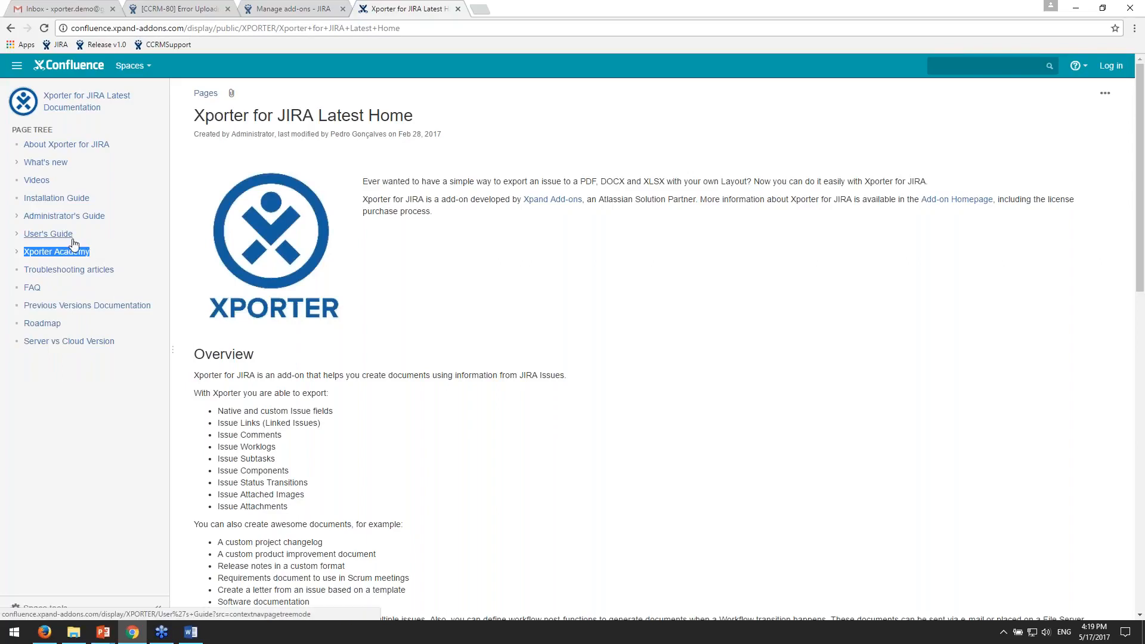
- Expand Xporter Academy with its Configuration Level 1 and Templates Level 2 and 3 exercises
click(17, 251)
click(26, 269)
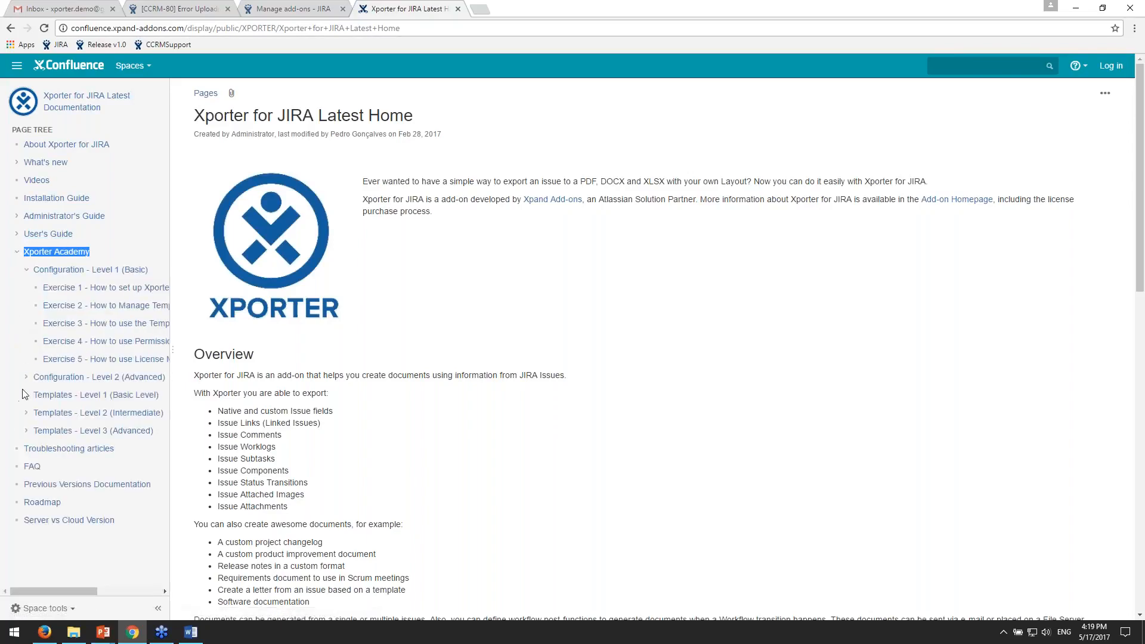
click(26, 430)
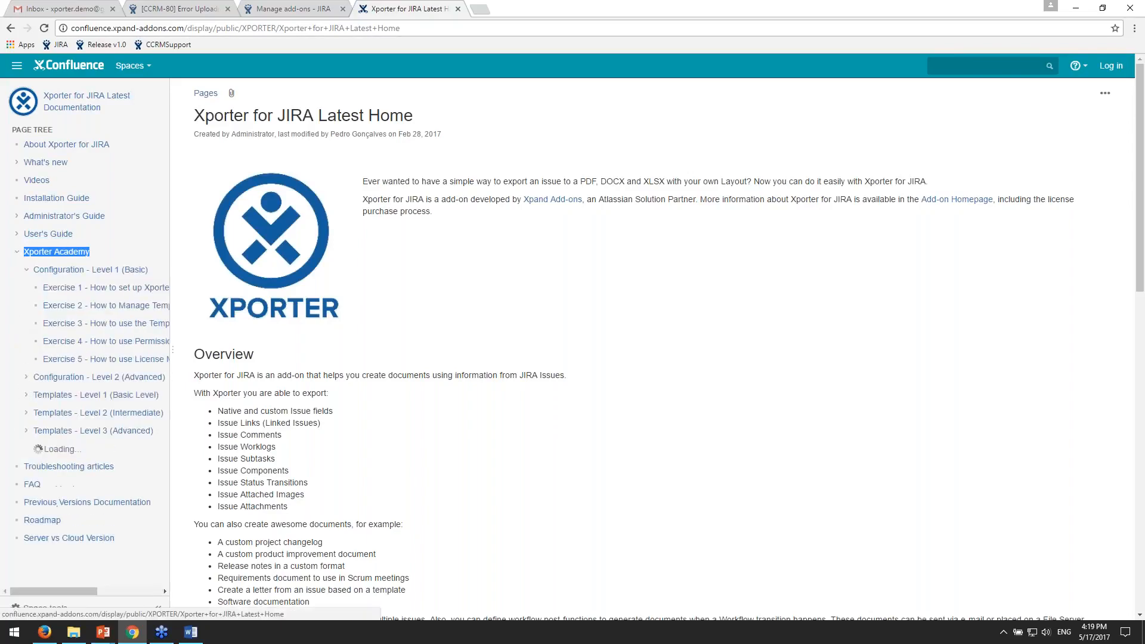
click(26, 413)
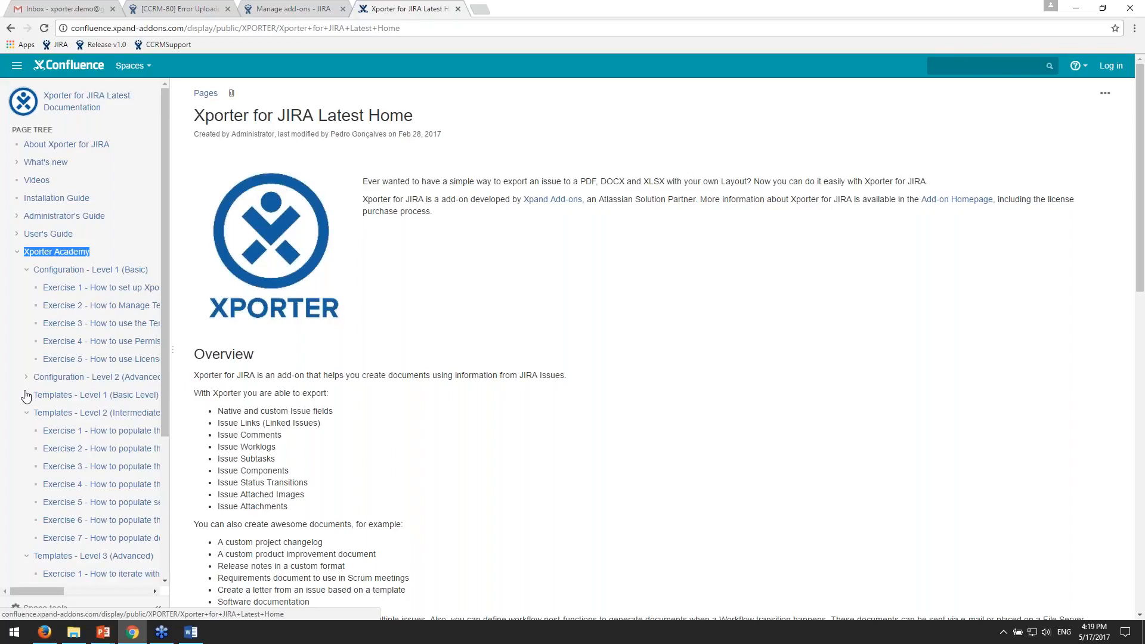
scroll(70, 496, down, 2)
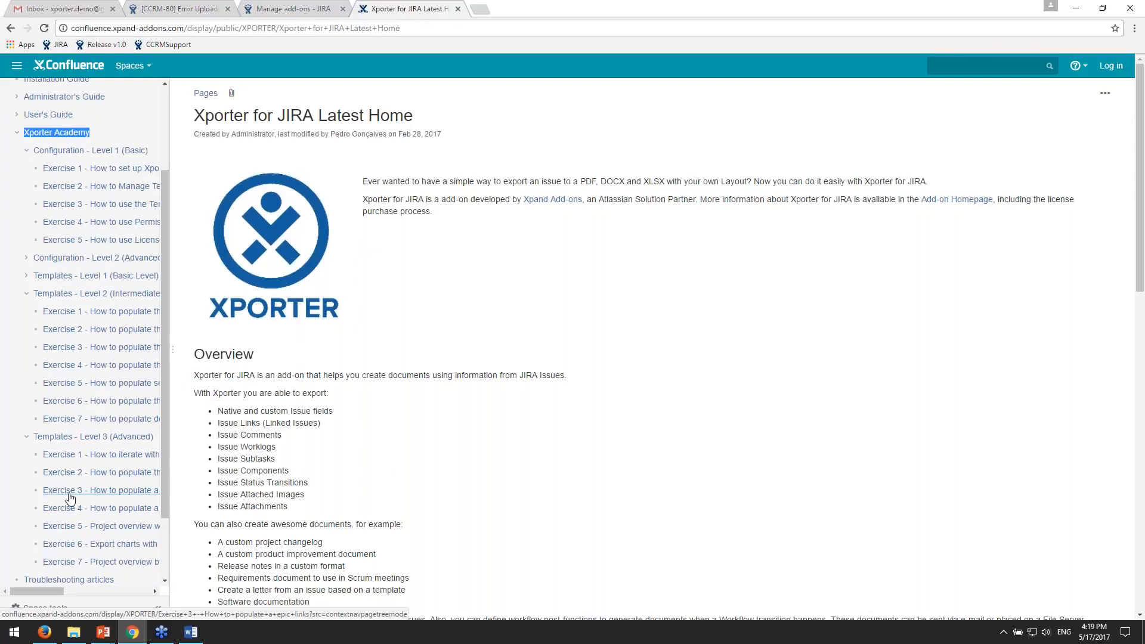
scroll(70, 498, up, 2)
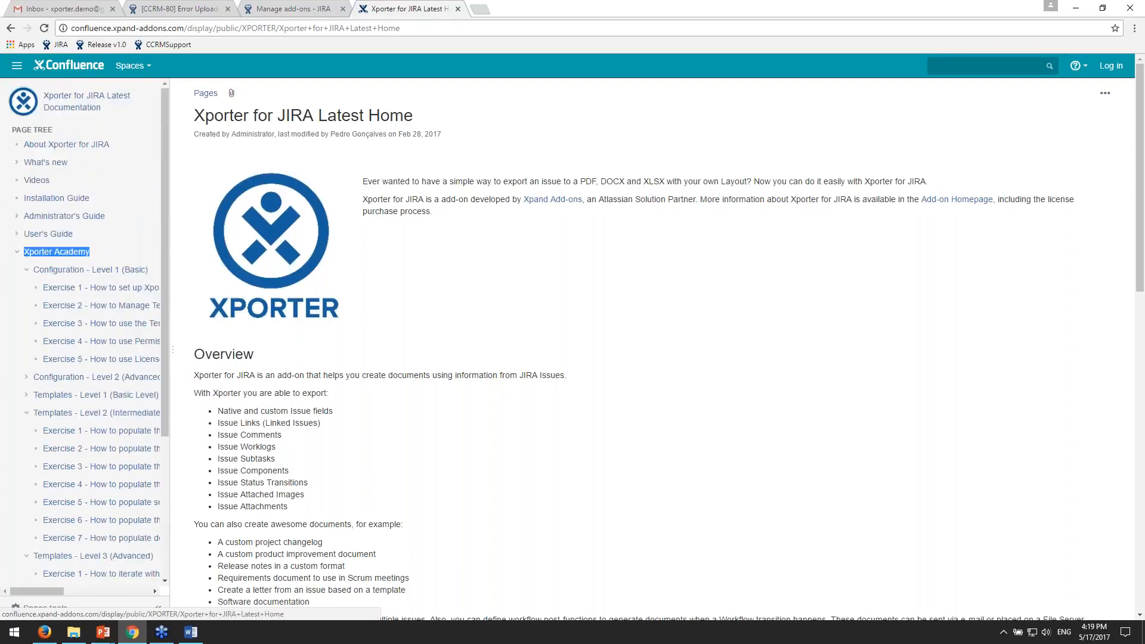
- Collapse Xporter Academy and expand User's Guide to list the Working with Templates topics
click(18, 253)
click(16, 252)
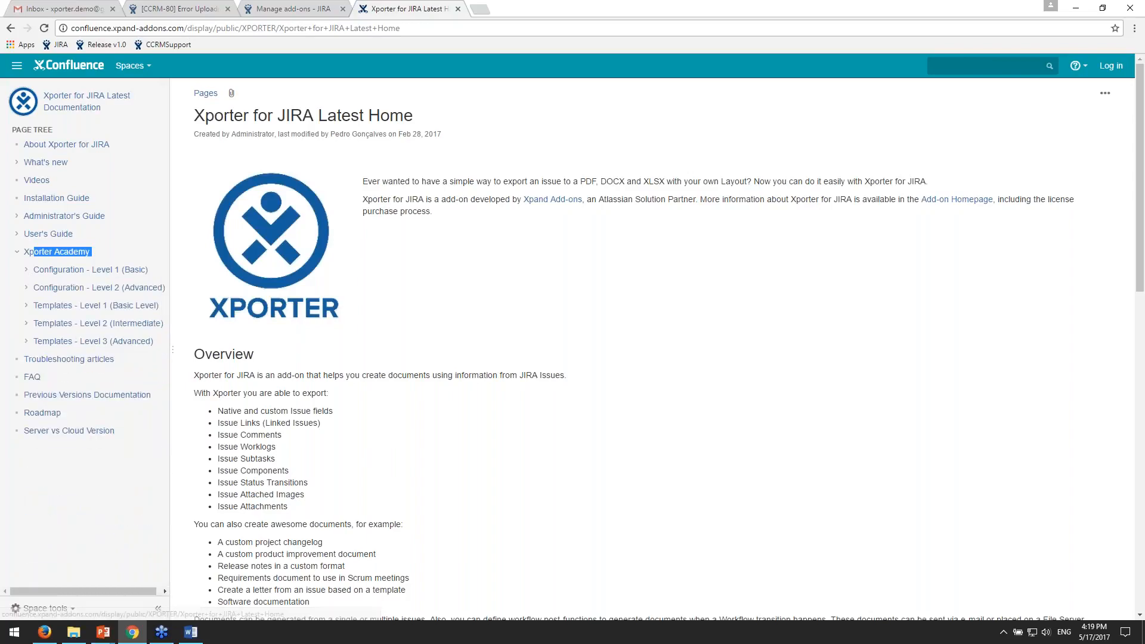
click(17, 252)
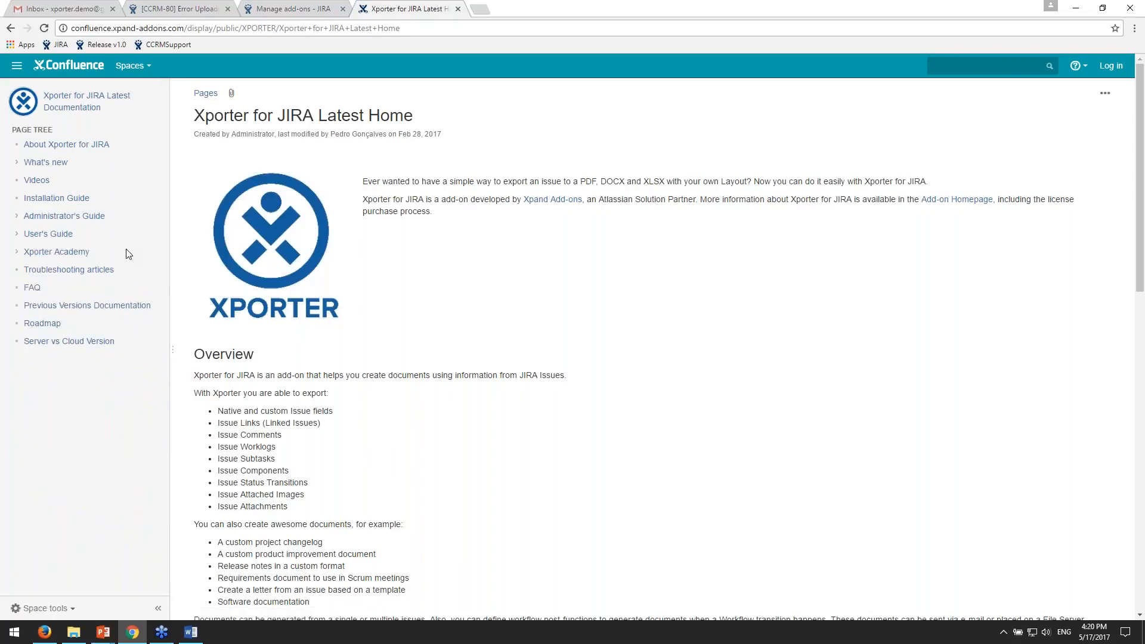
click(16, 233)
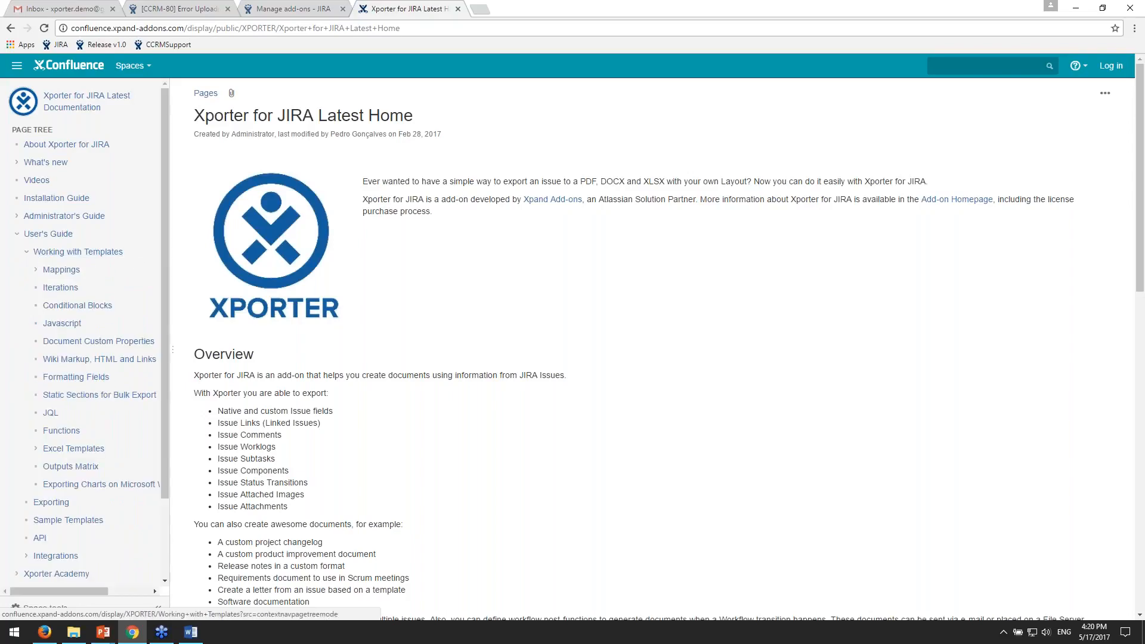
drag(138, 255, 121, 253)
click(145, 252)
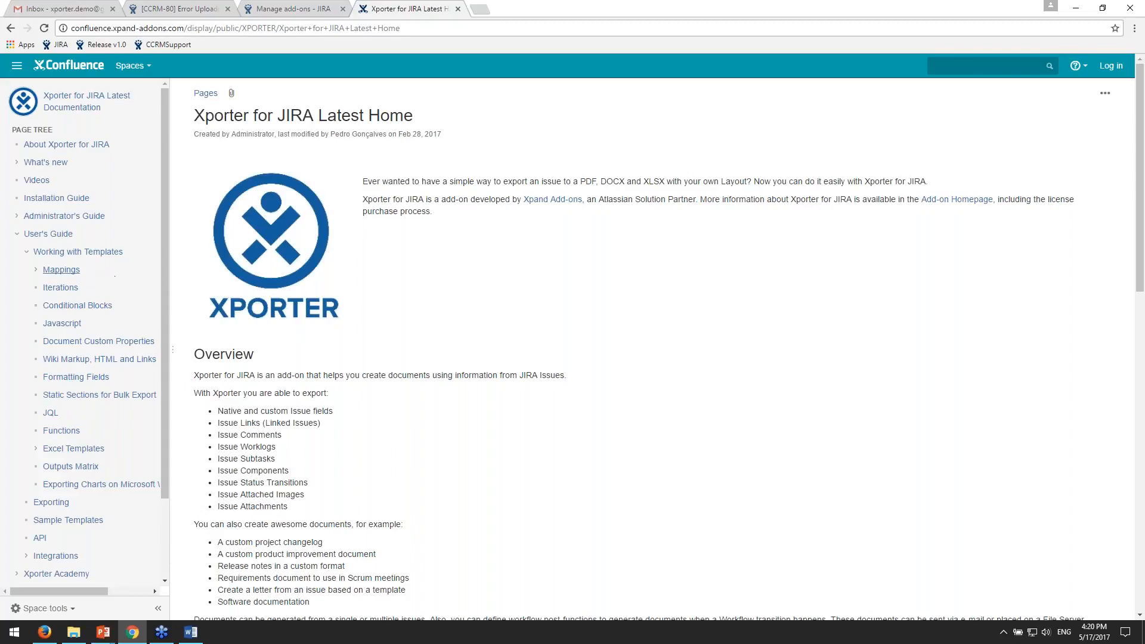
click(60, 270)
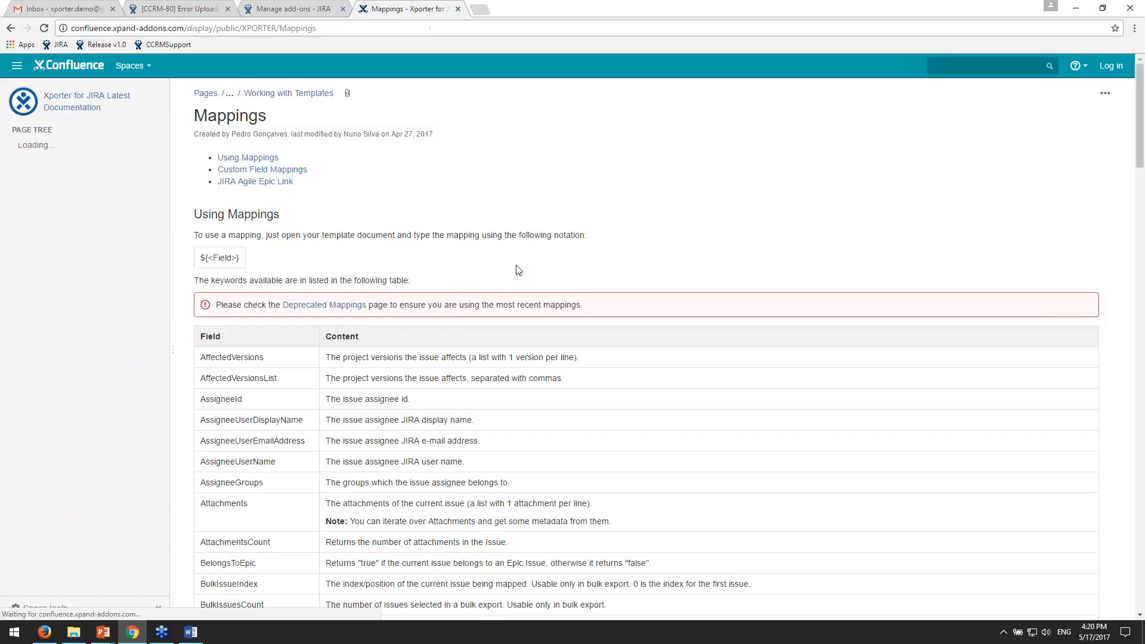
drag(279, 215, 274, 215)
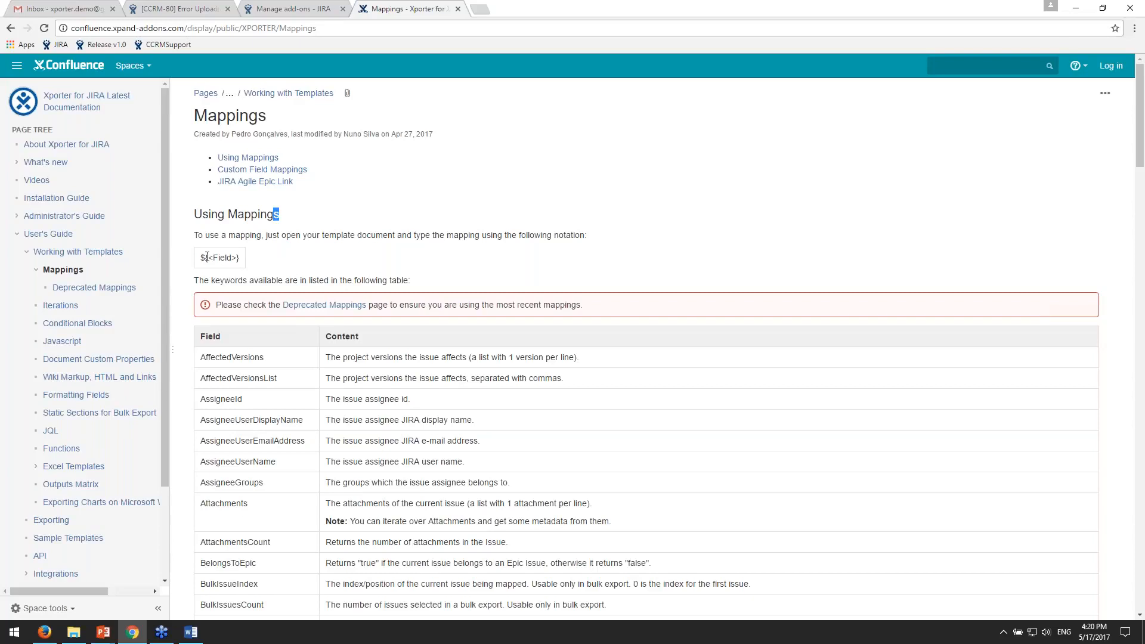
drag(206, 257, 201, 257)
scroll(453, 270, down, 2)
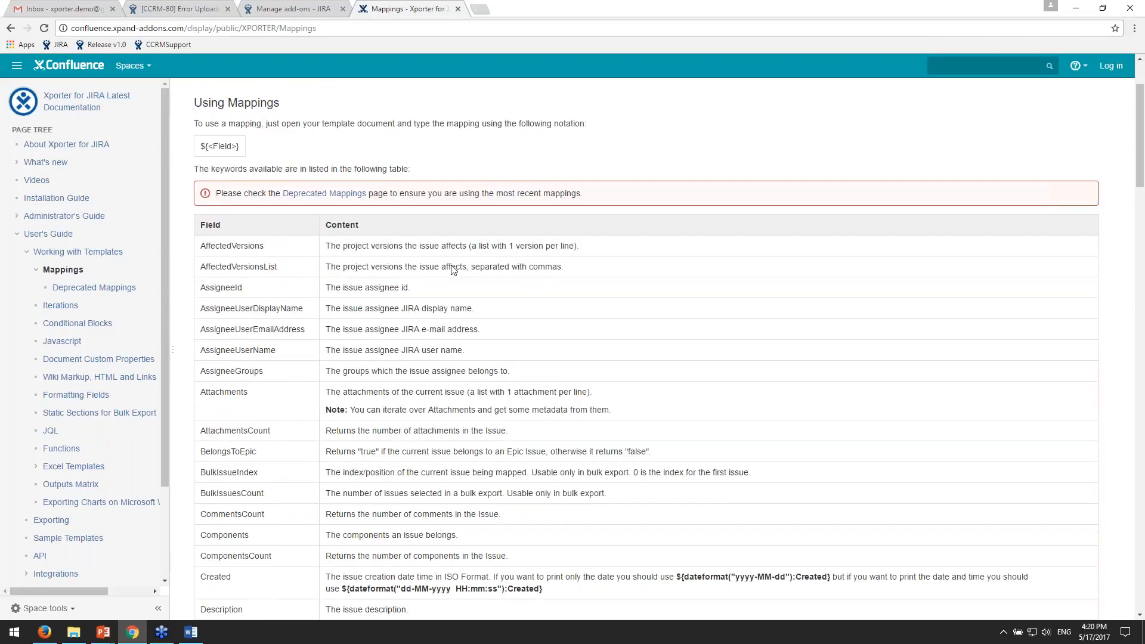
scroll(453, 270, down, 20)
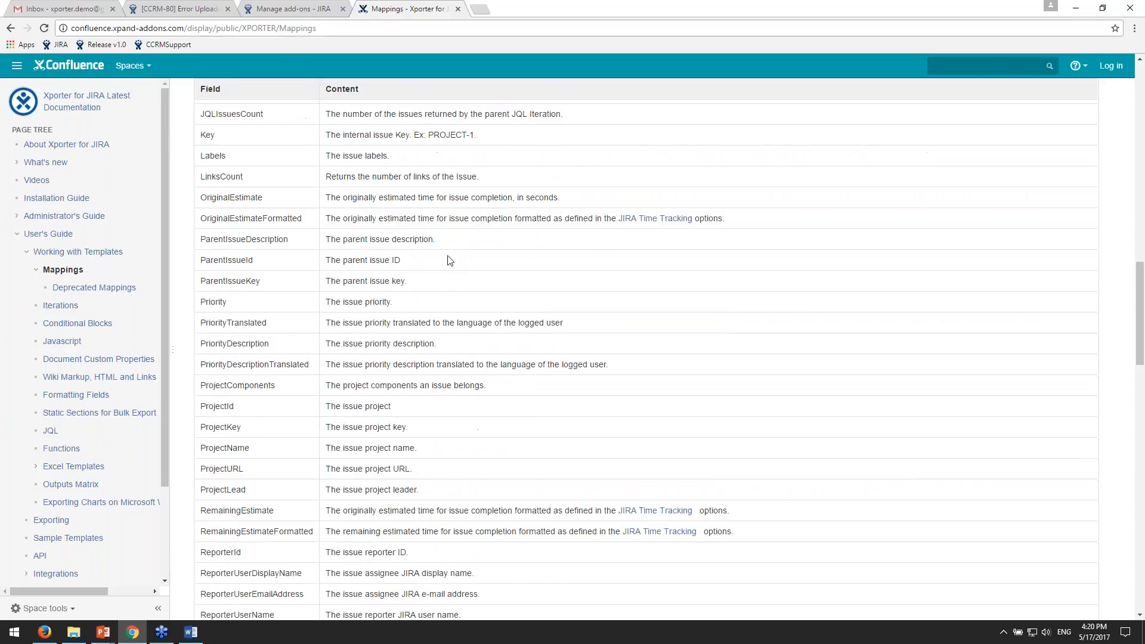
scroll(450, 259, up, 7)
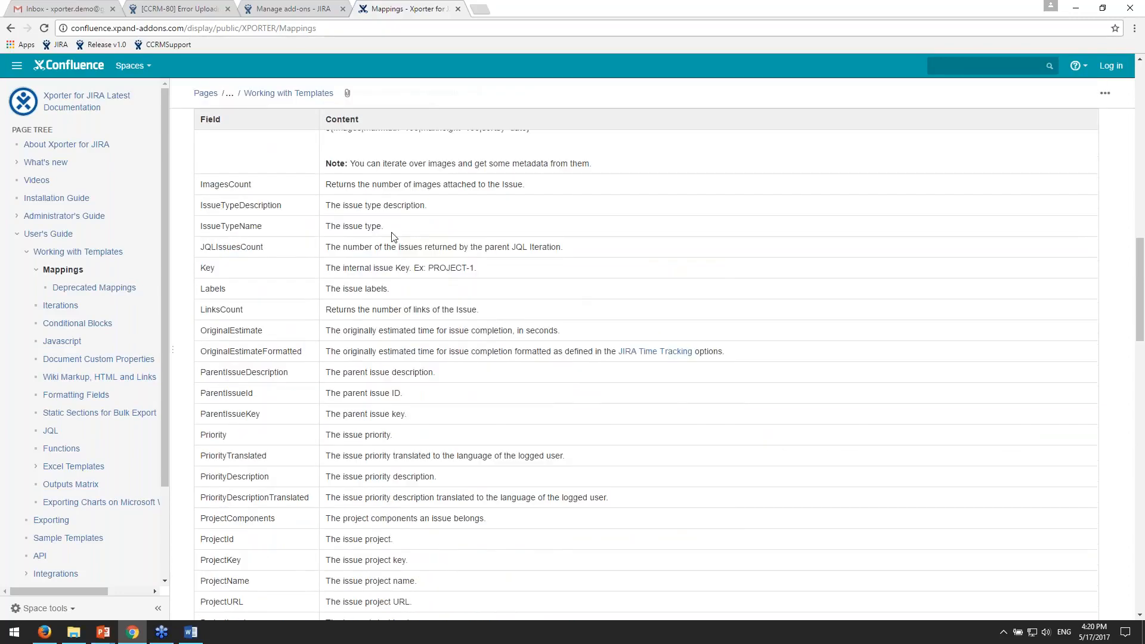
scroll(704, 290, down, 1)
scroll(704, 290, down, 7)
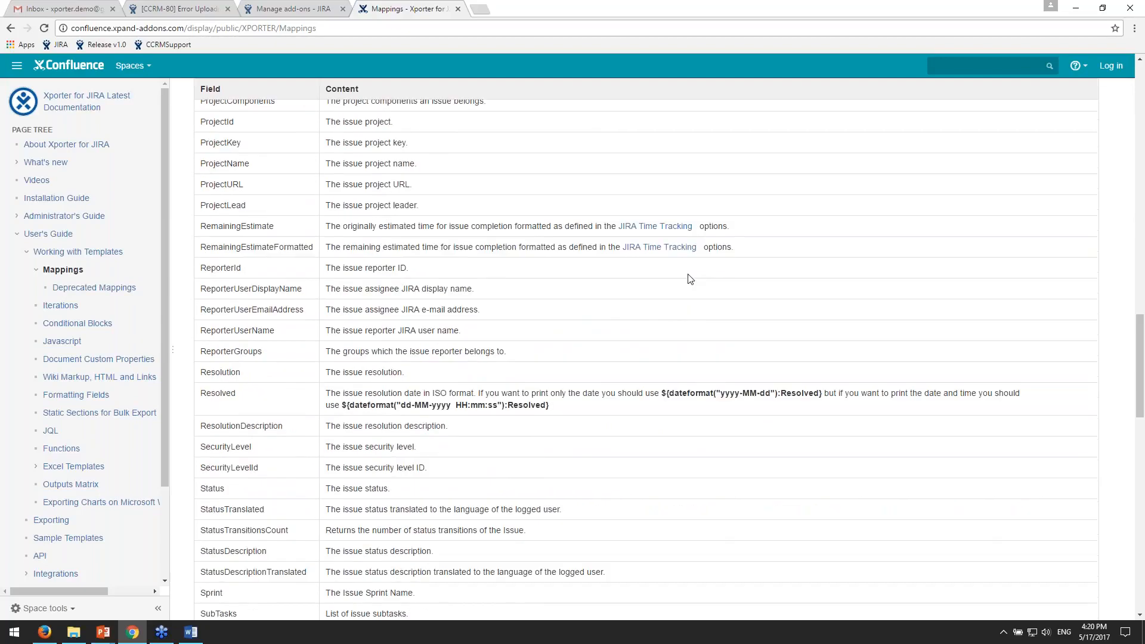
scroll(681, 283, down, 5)
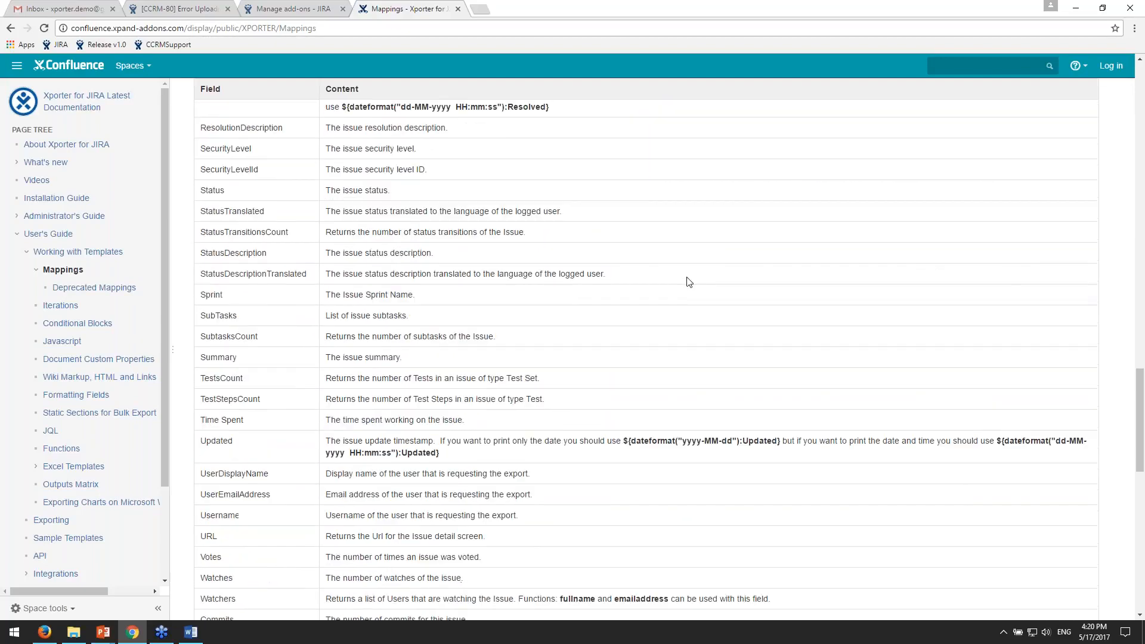
scroll(702, 285, down, 1)
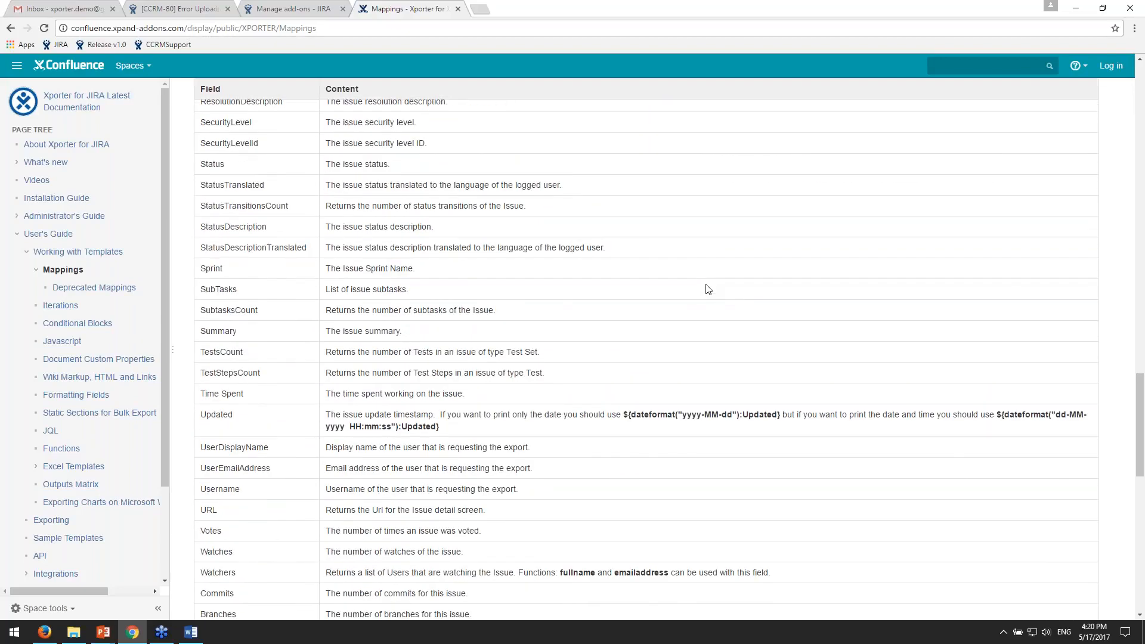
scroll(708, 289, down, 2)
scroll(833, 312, down, 2)
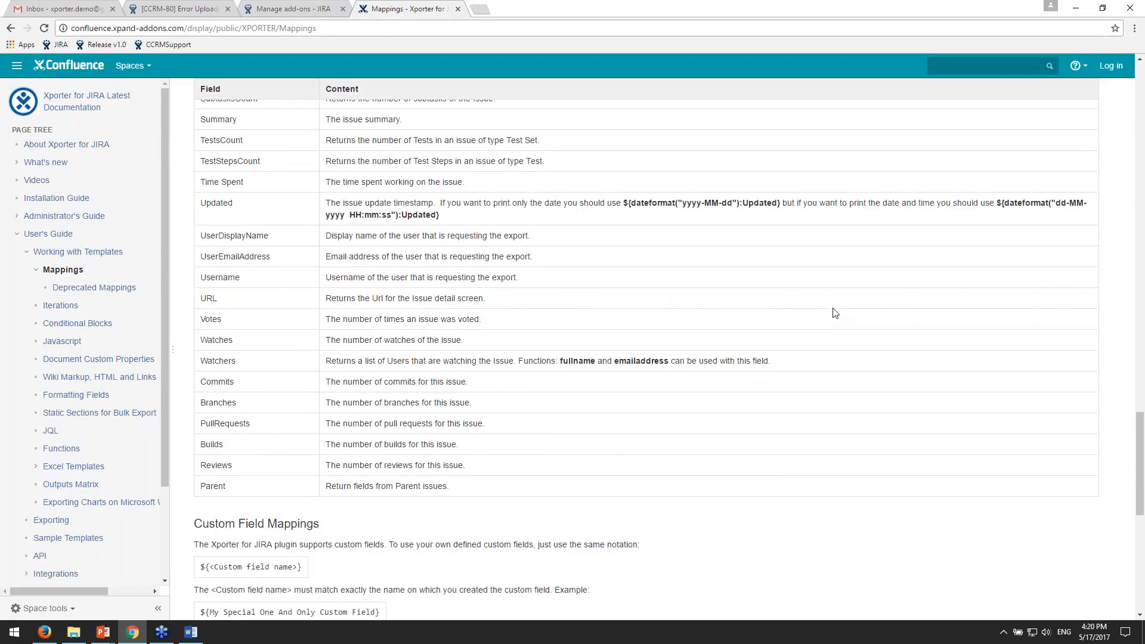
scroll(332, 258, down, 3)
scroll(444, 305, down, 1)
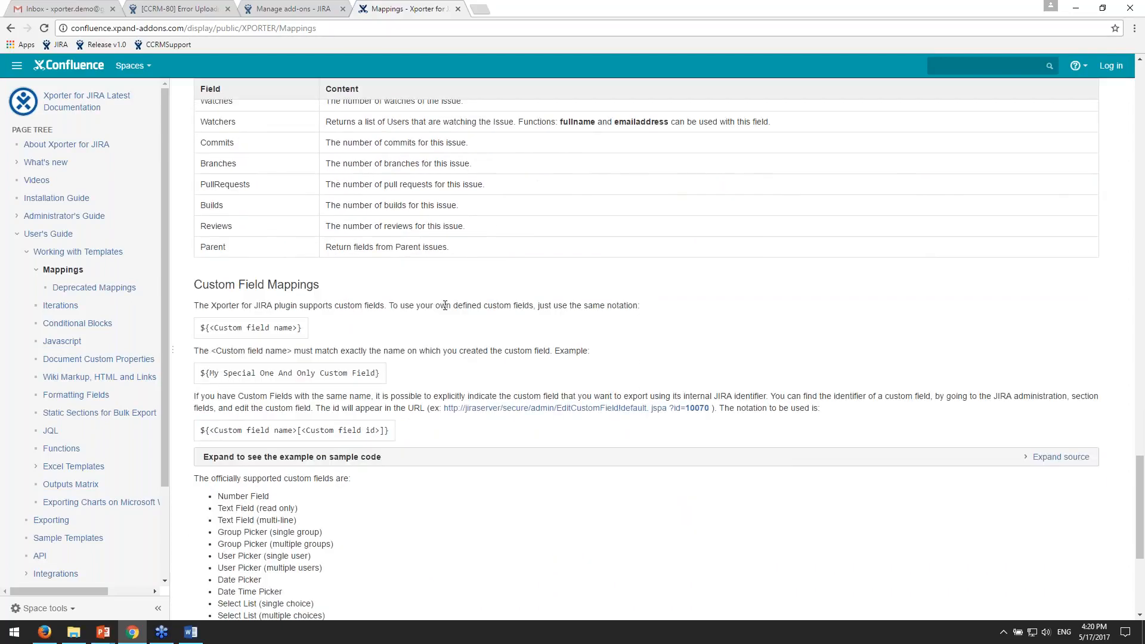
drag(201, 285, 350, 286)
click(365, 292)
drag(210, 370, 229, 373)
click(352, 375)
drag(201, 374, 228, 373)
double_click(215, 372)
drag(217, 372, 376, 373)
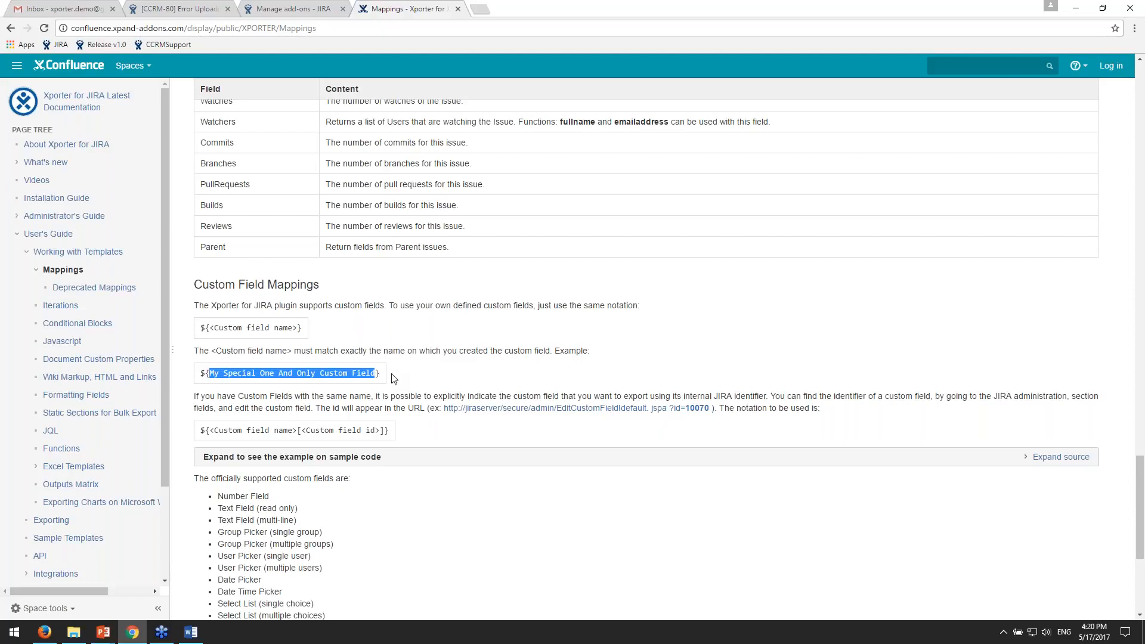
scroll(415, 382, down, 1)
scroll(415, 382, down, 1)
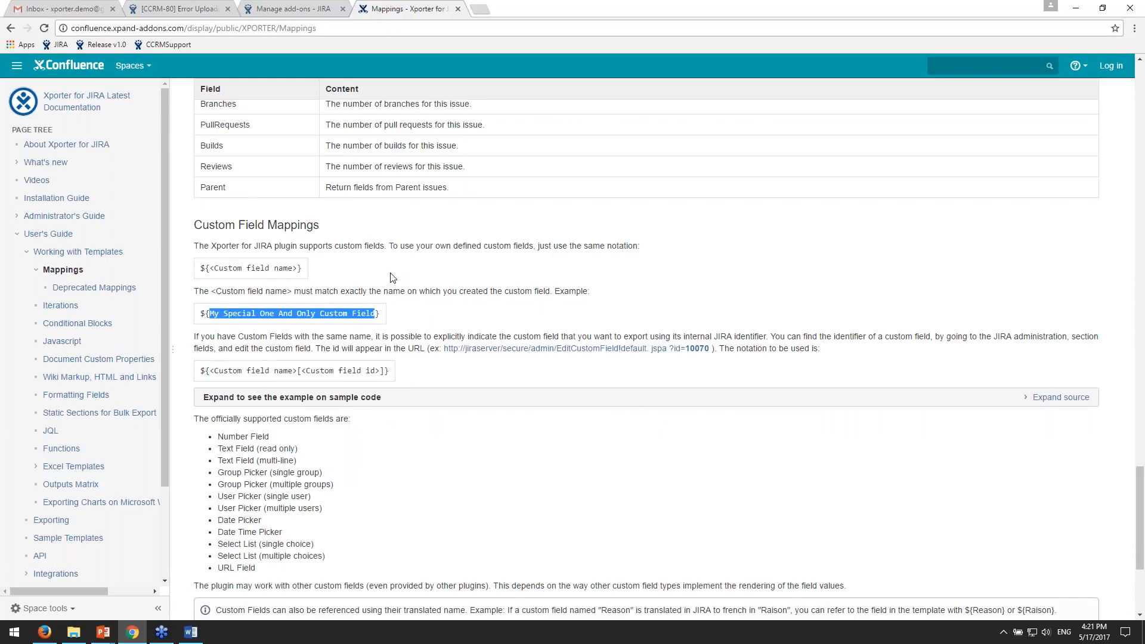
scroll(384, 288, down, 1)
scroll(384, 289, down, 1)
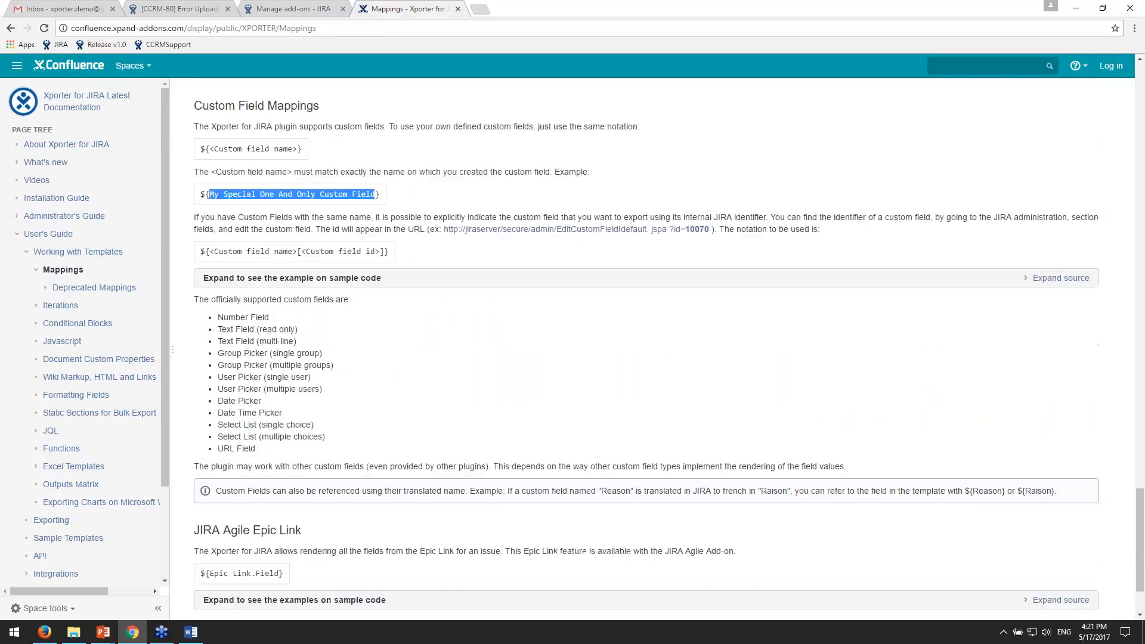
scroll(404, 294, down, 1)
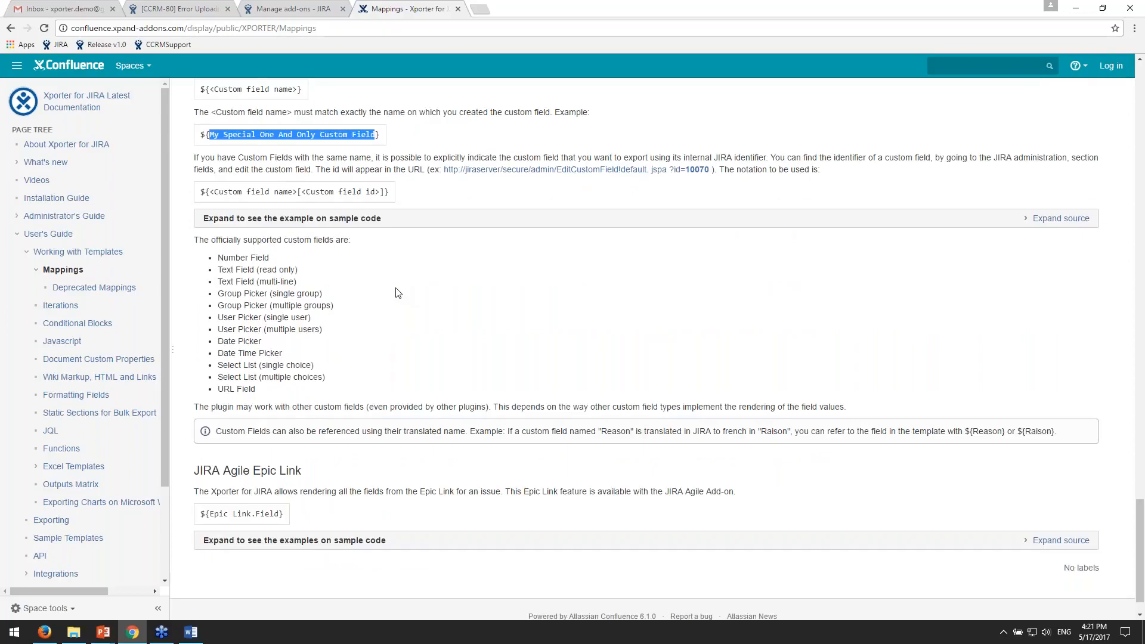
drag(223, 341, 247, 341)
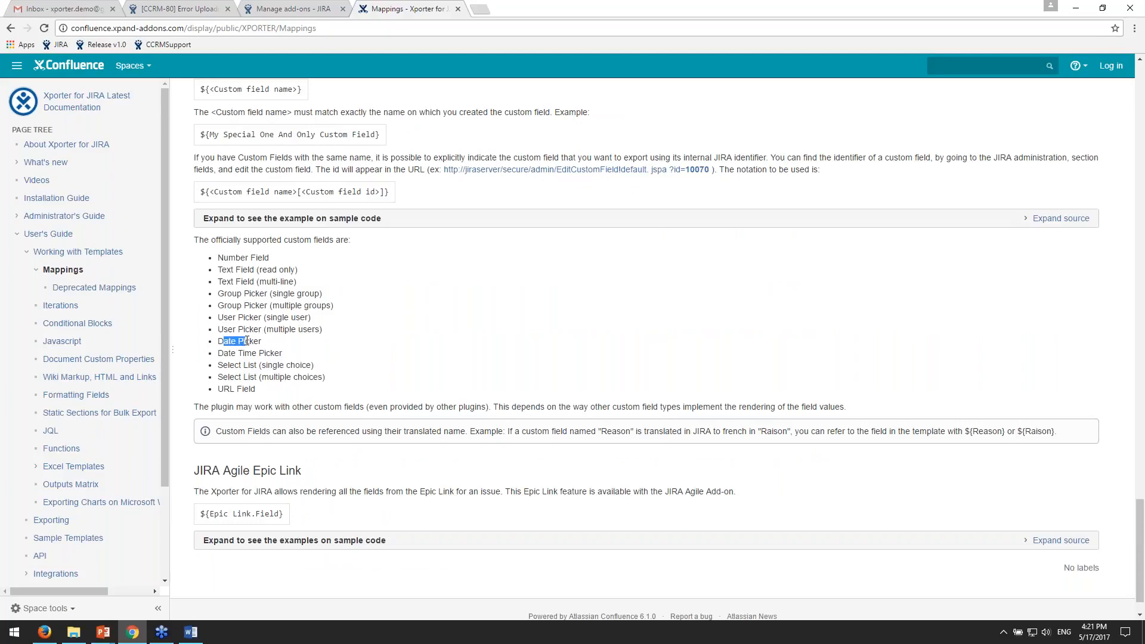
drag(247, 341, 236, 330)
drag(232, 281, 236, 278)
scroll(274, 432, down, 1)
scroll(292, 430, up, 15)
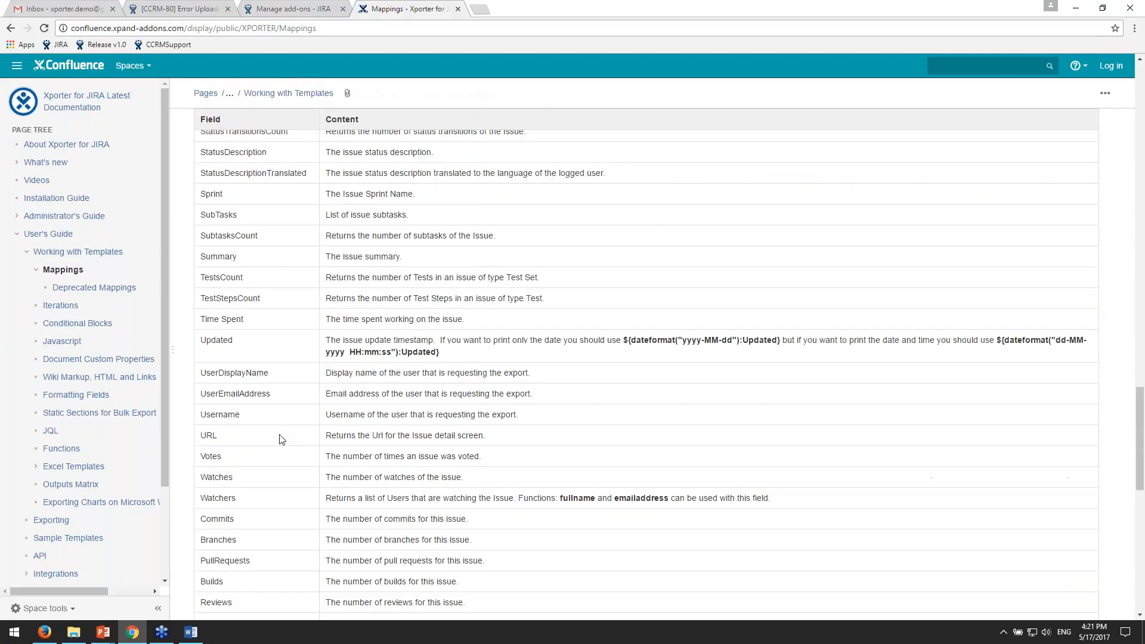
scroll(282, 439, down, 9)
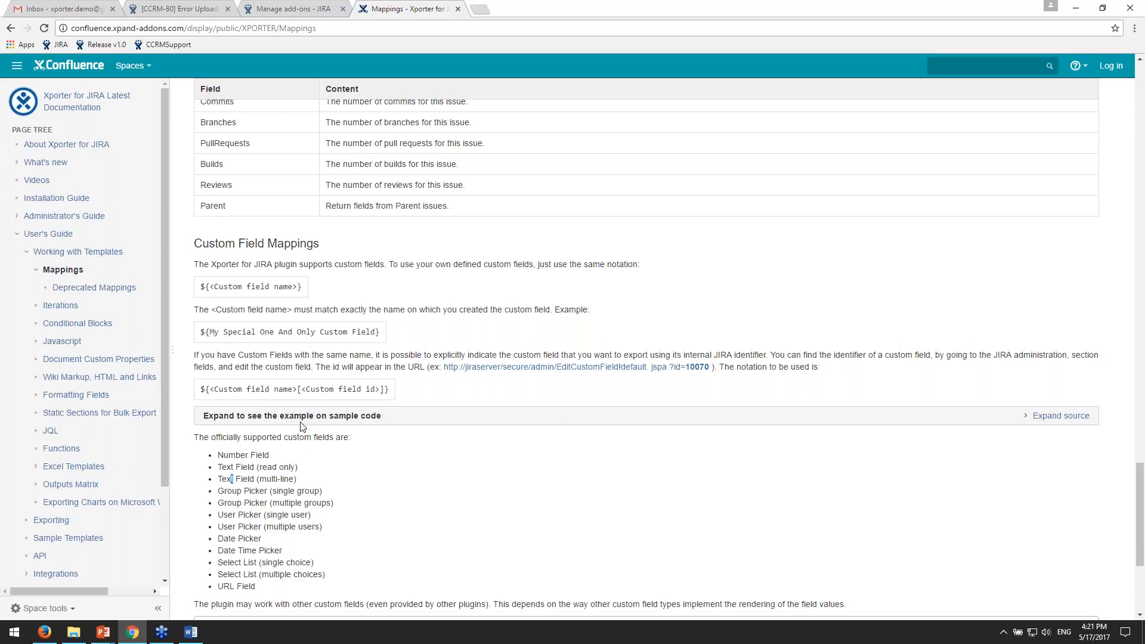
- Open the Conditional Blocks page and expand both of its sample code blocks
click(36, 272)
click(96, 309)
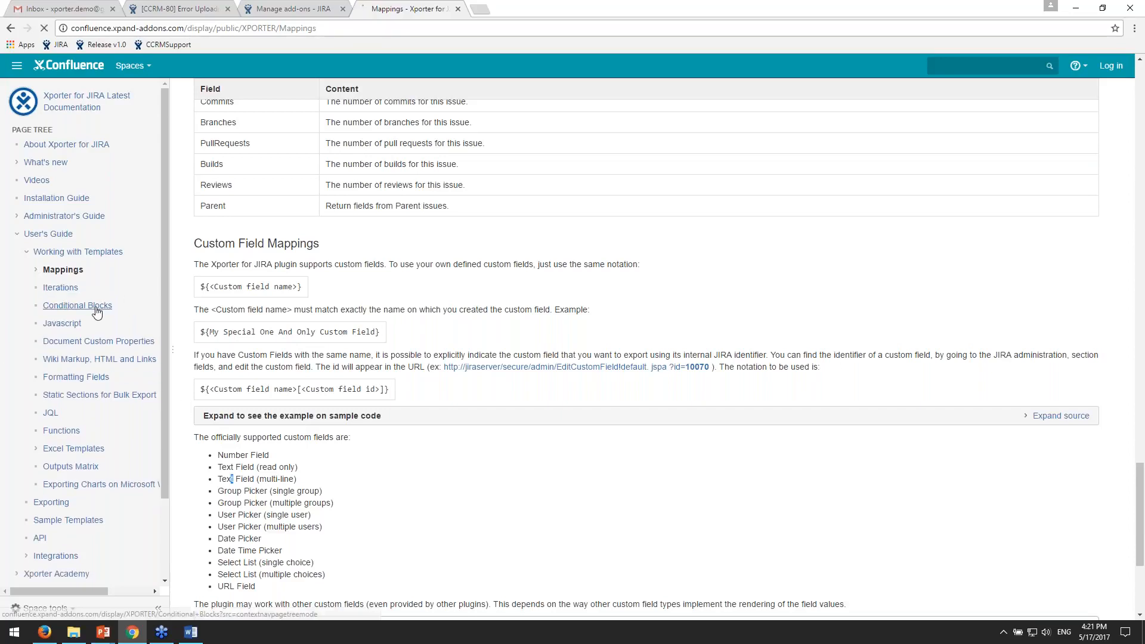
click(1059, 196)
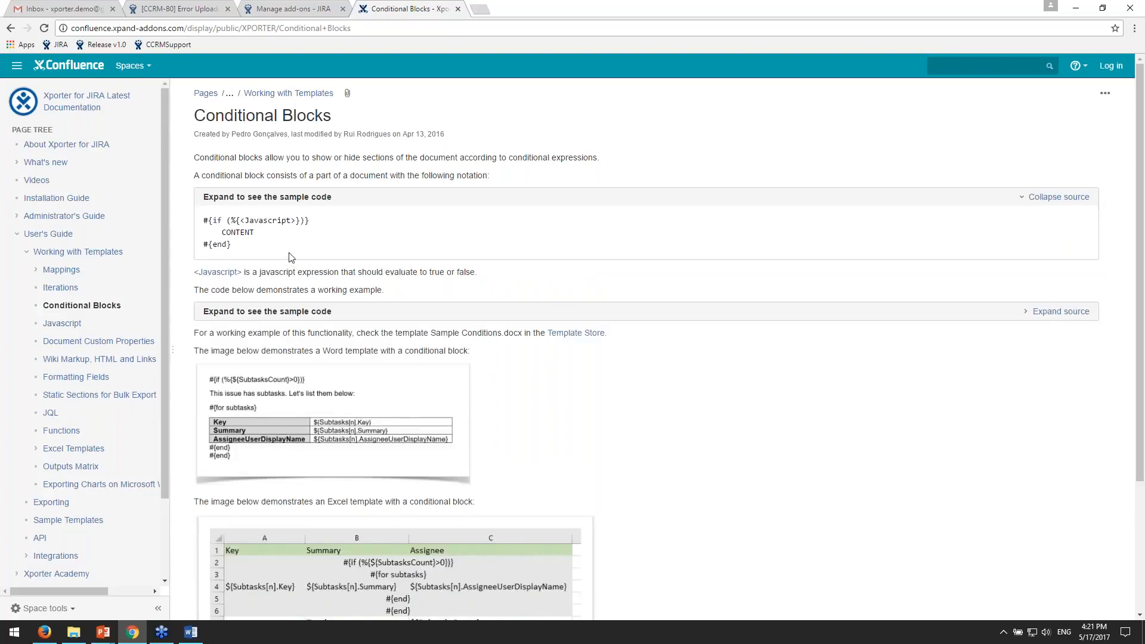
drag(237, 220, 273, 220)
click(1082, 311)
- Read through the working example's code lines and footer, then open the Javascript page
scroll(1083, 311, down, 1)
scroll(1043, 324, down, 2)
drag(263, 180, 392, 192)
drag(222, 180, 240, 179)
drag(204, 227, 300, 240)
drag(204, 394, 548, 415)
scroll(548, 418, down, 3)
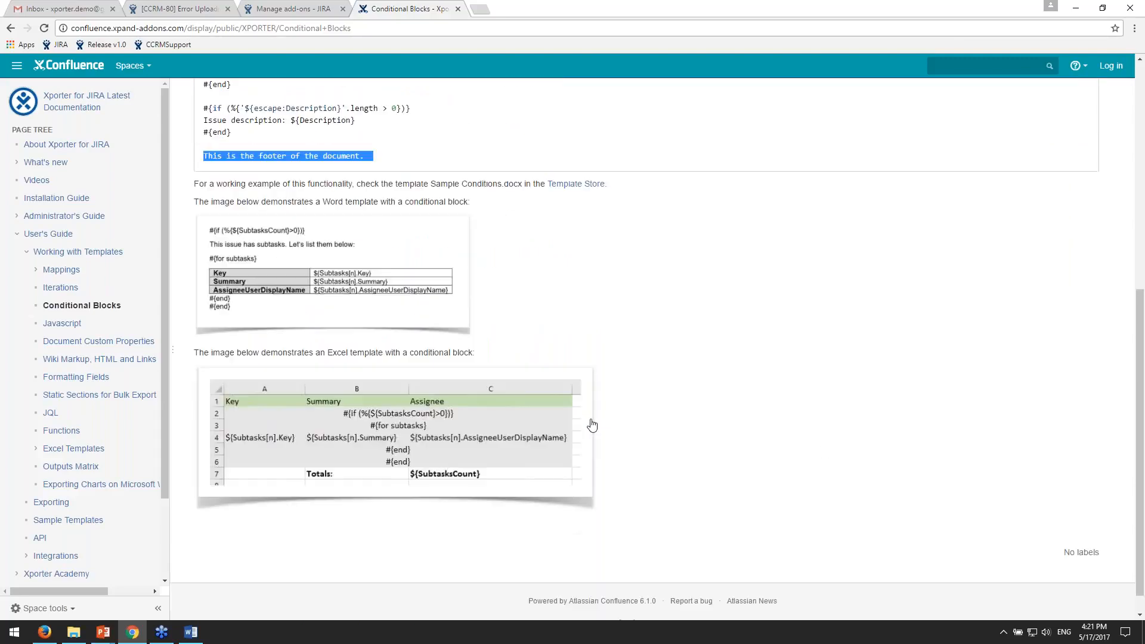
scroll(824, 451, up, 6)
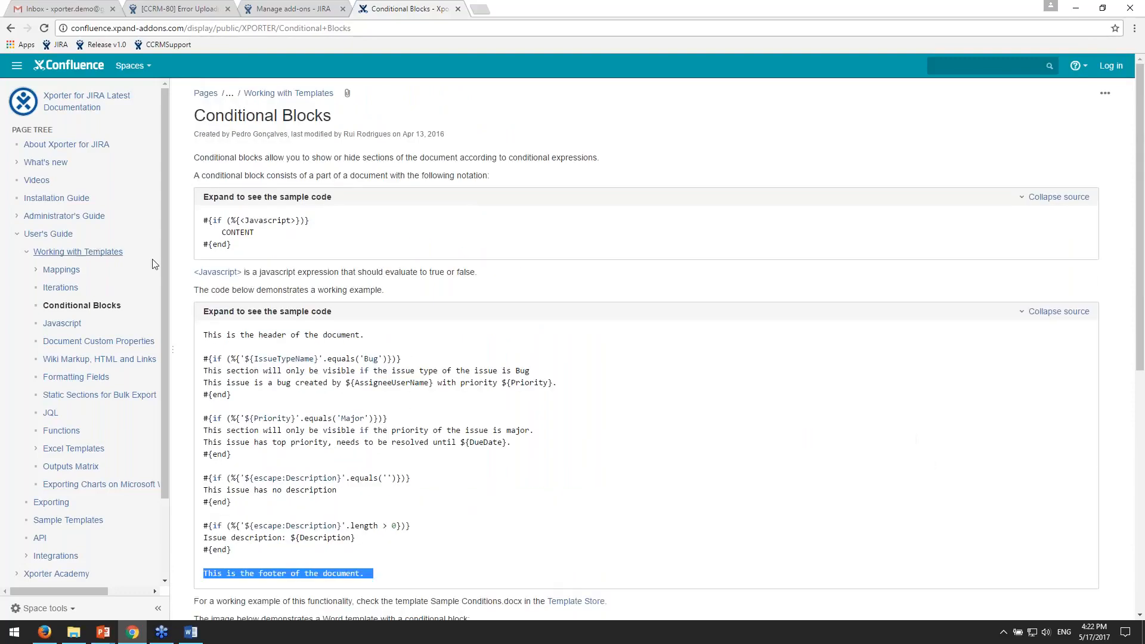
click(196, 316)
click(62, 323)
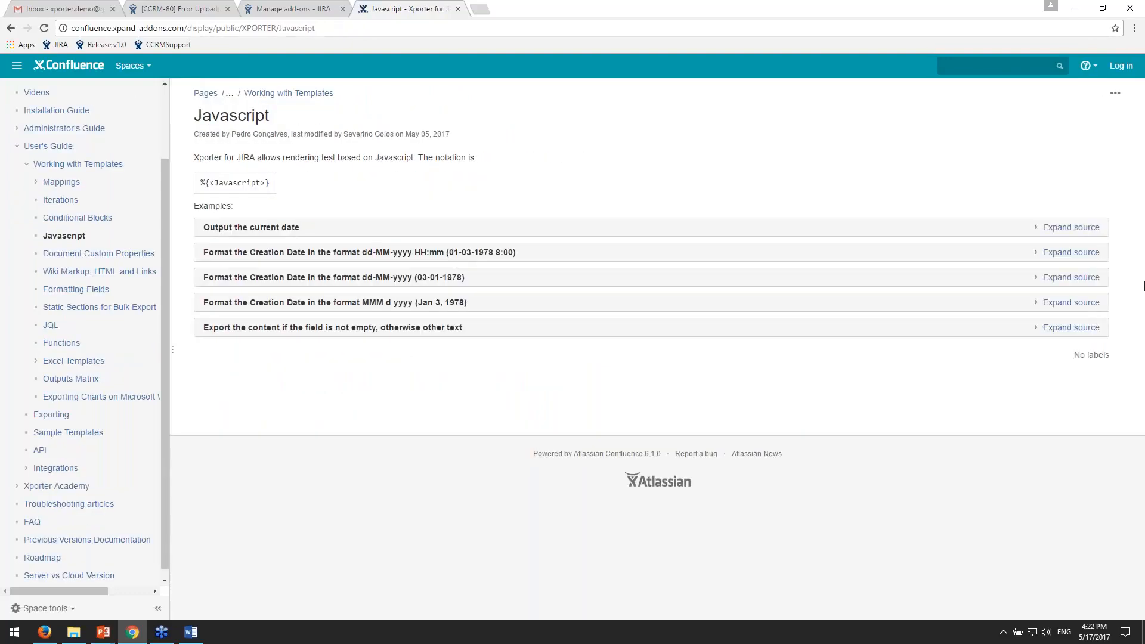
- Expand the export-if-not-empty and dd-MM-yyyy, dd-MM-yyyy HH:mm, MMM d yyyy examples, then open Iterations
click(1091, 330)
click(1080, 278)
click(1076, 252)
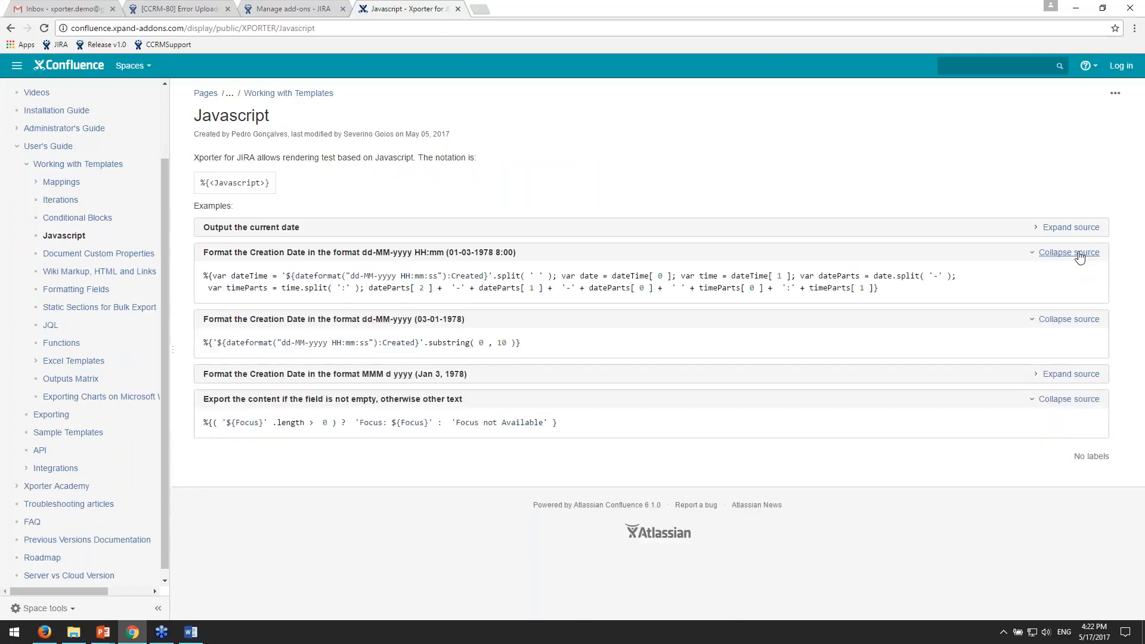
click(1070, 375)
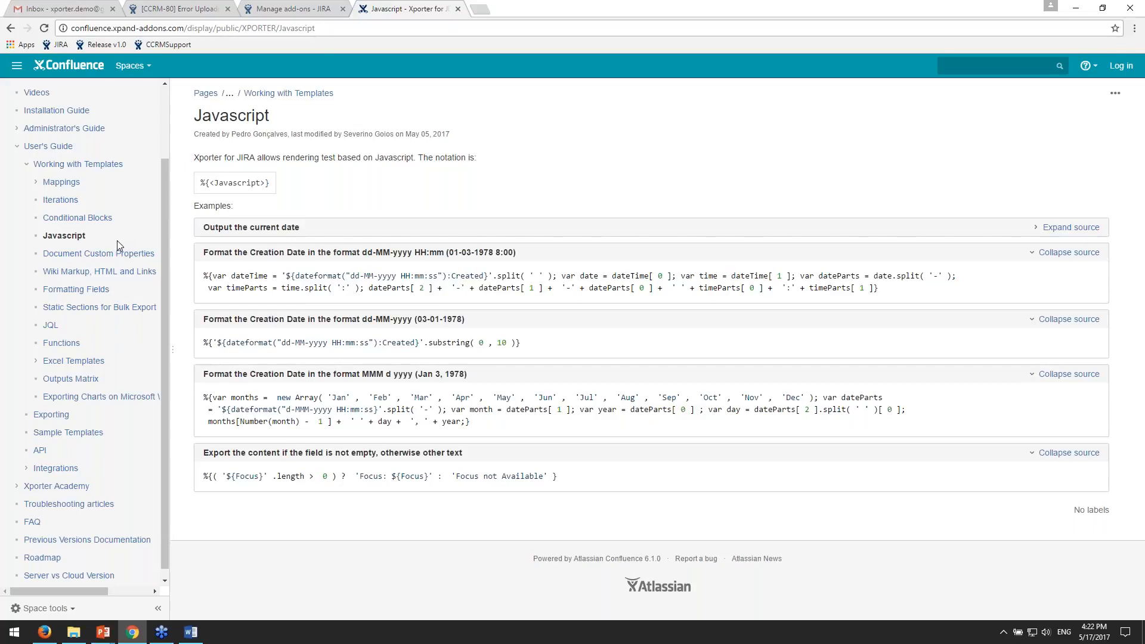
scroll(120, 268, up, 2)
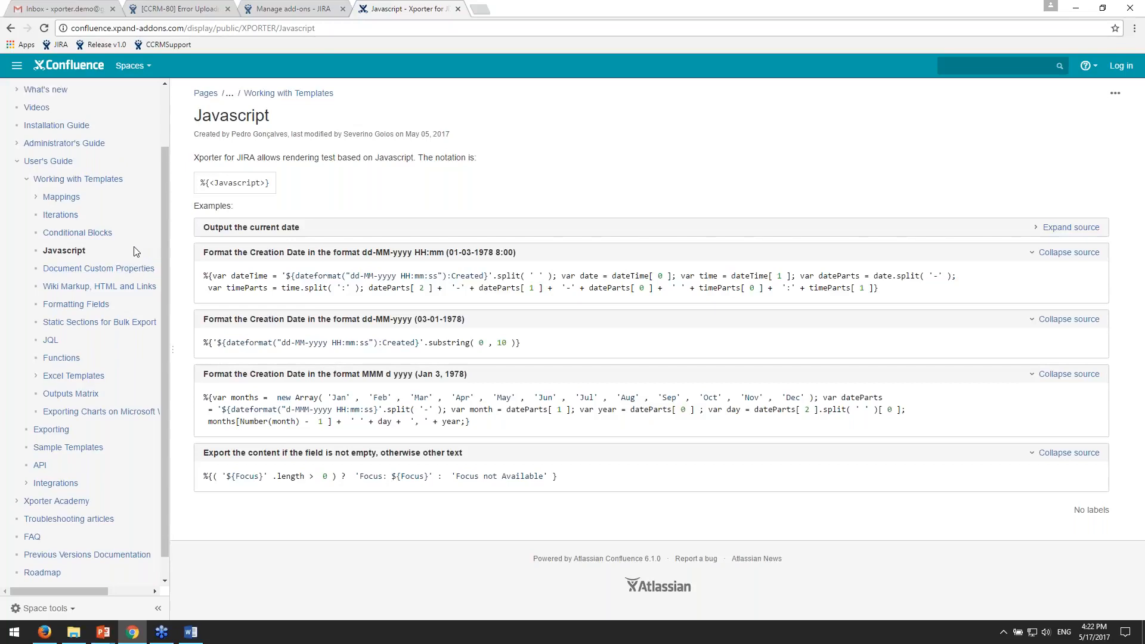
click(138, 293)
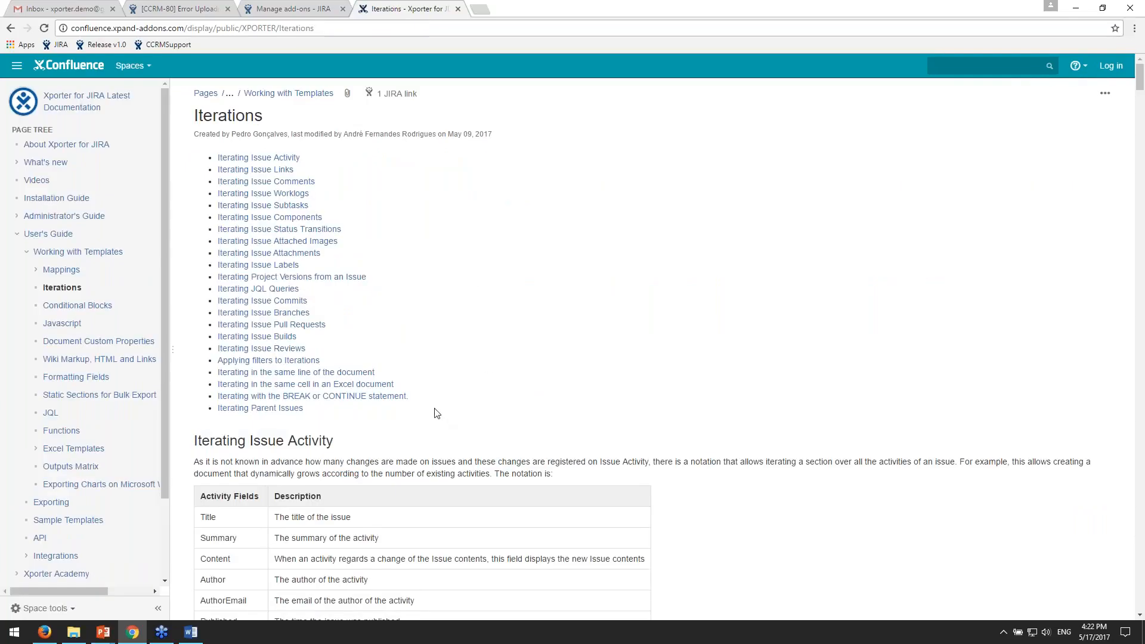
- Skim the iteration topics list, from Issue Activity through Iterating Issue Attachments
drag(464, 398, 418, 173)
click(514, 272)
drag(322, 159, 261, 158)
drag(340, 181, 282, 194)
drag(339, 214, 305, 210)
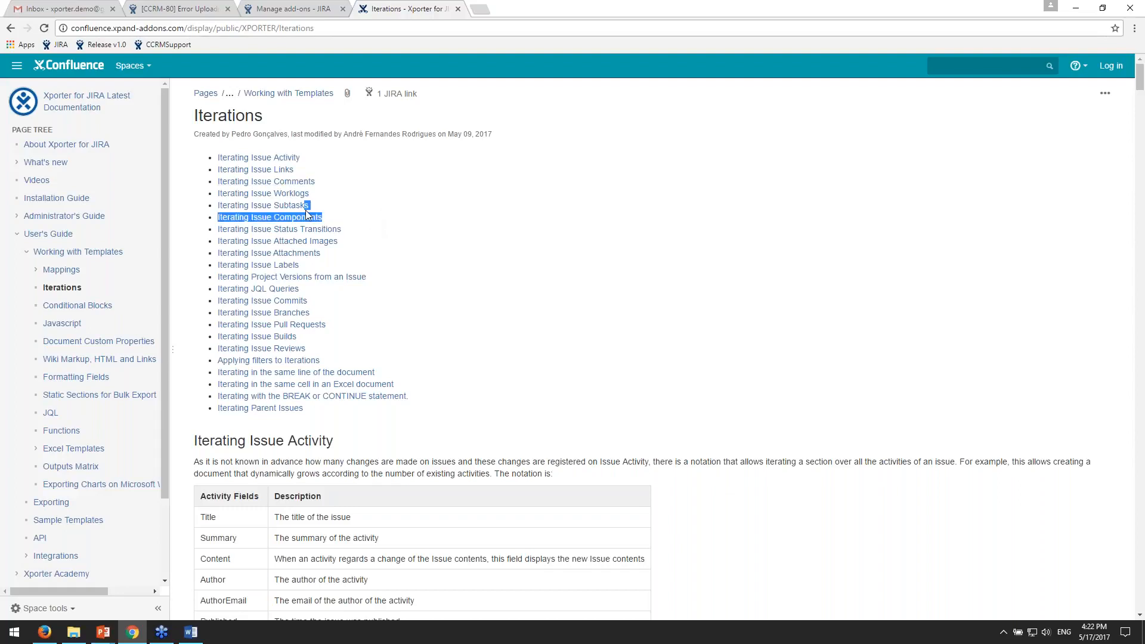
click(352, 258)
drag(351, 256, 394, 241)
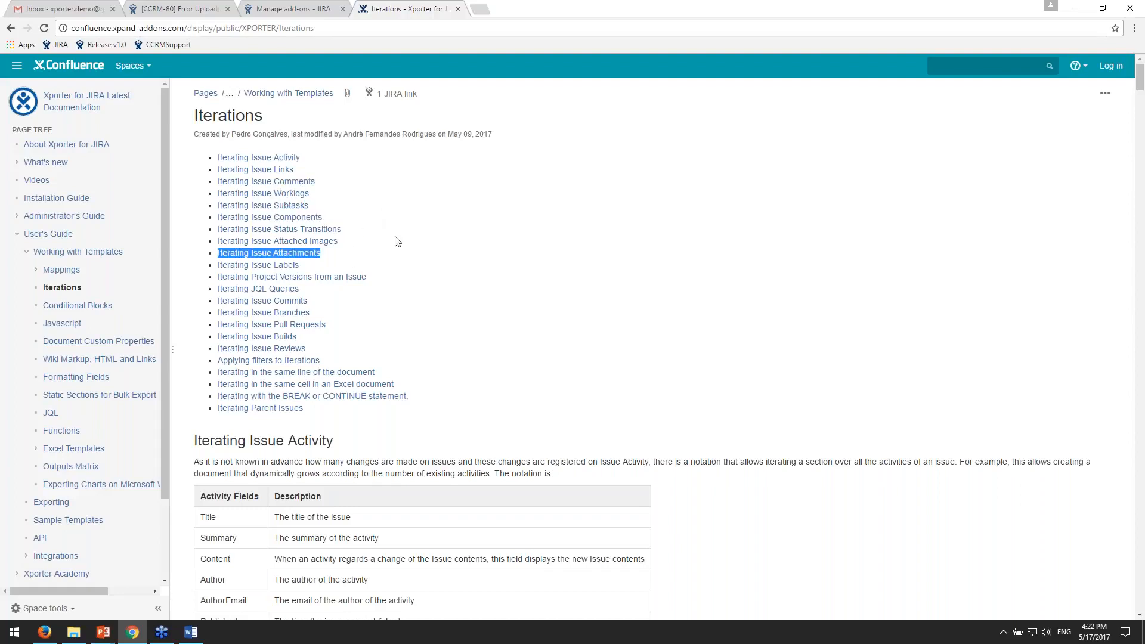
click(382, 190)
- Review the Worklogs section's Author, Comment and BilledHours fields, then jump to Iterating Issue Attachments
click(285, 194)
scroll(775, 214, up, 2)
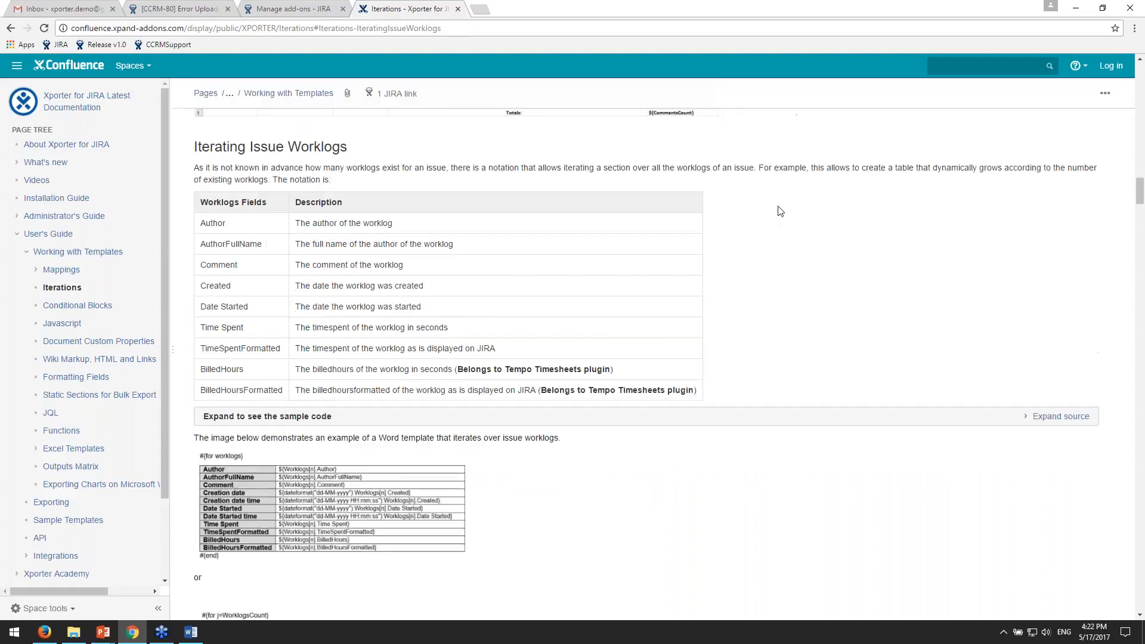
drag(200, 283, 208, 282)
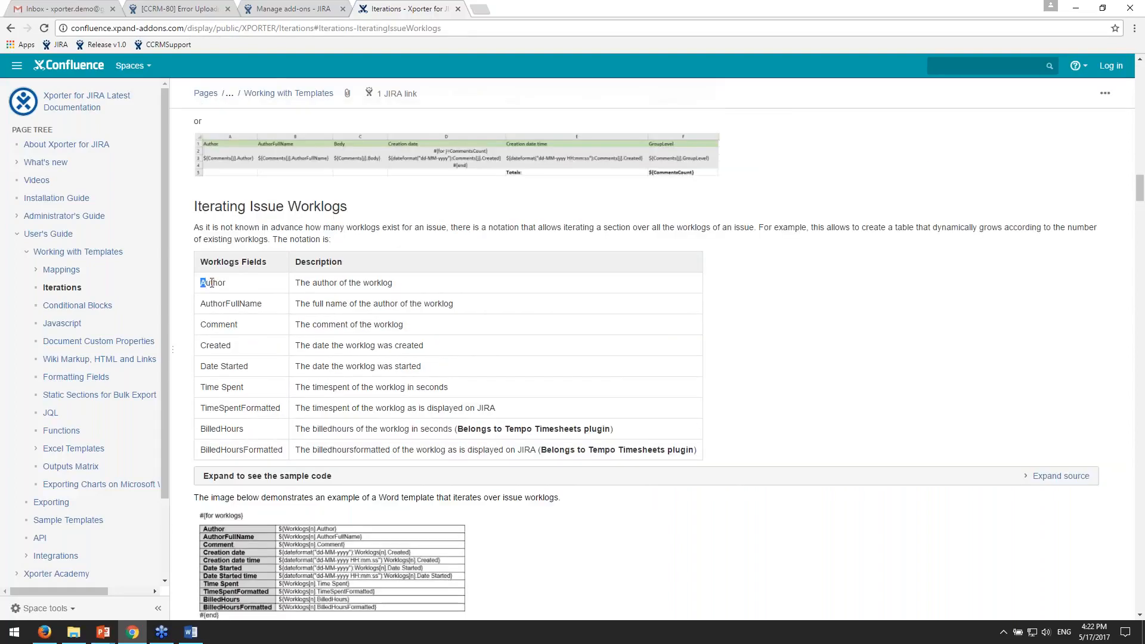
drag(343, 285, 340, 284)
drag(206, 324, 316, 325)
click(229, 359)
drag(232, 428, 212, 428)
drag(514, 429, 620, 430)
click(608, 429)
scroll(346, 292, up, 20)
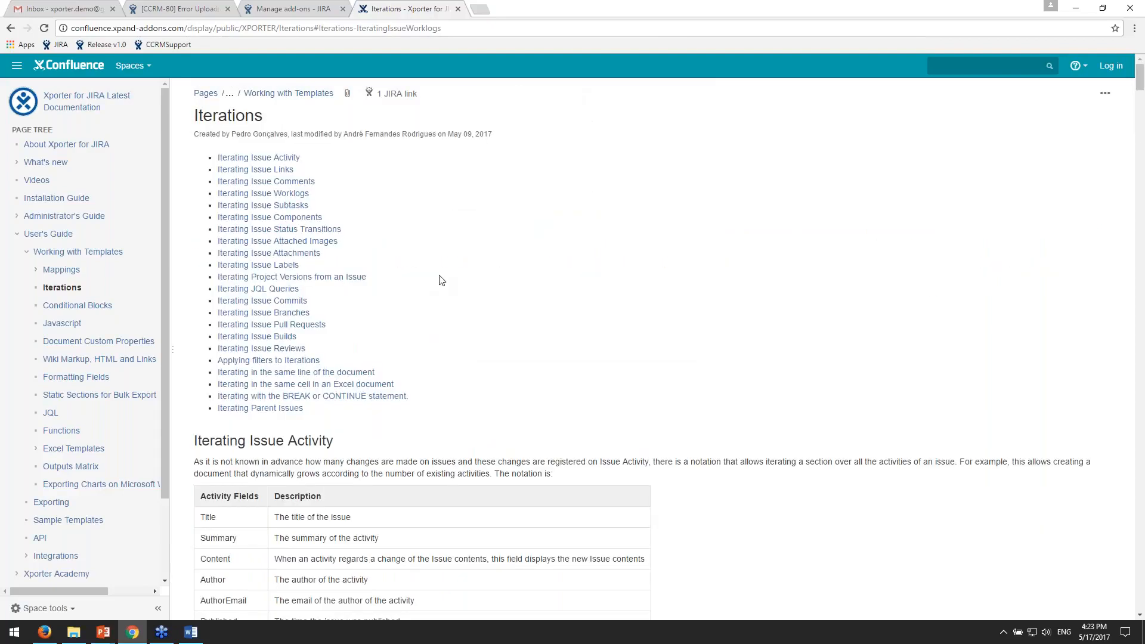
click(316, 253)
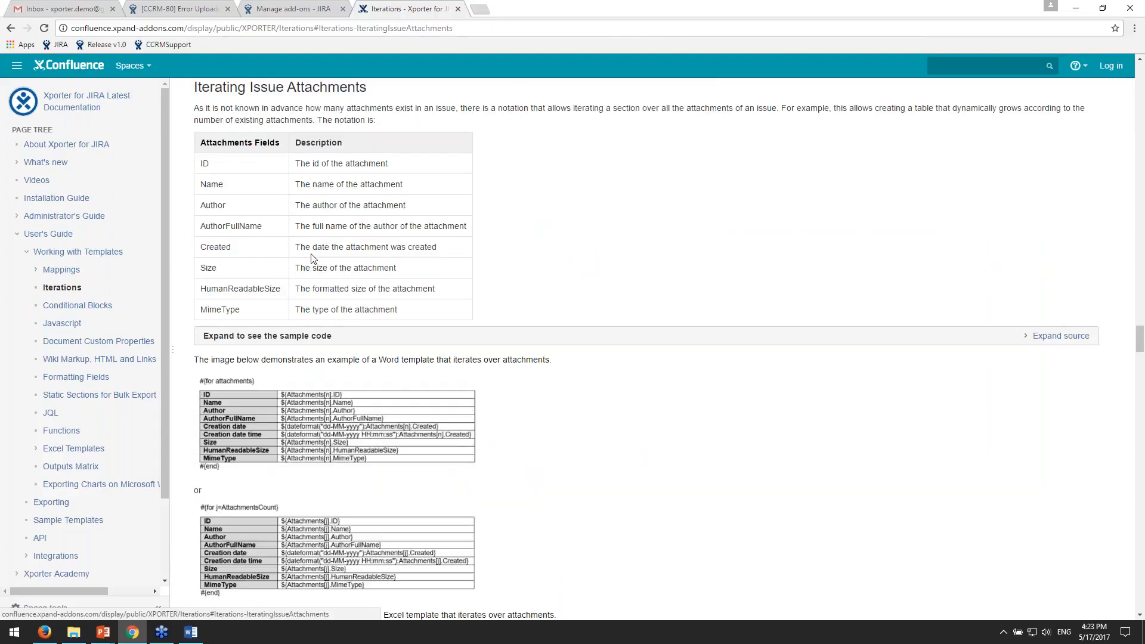
scroll(605, 276, up, 2)
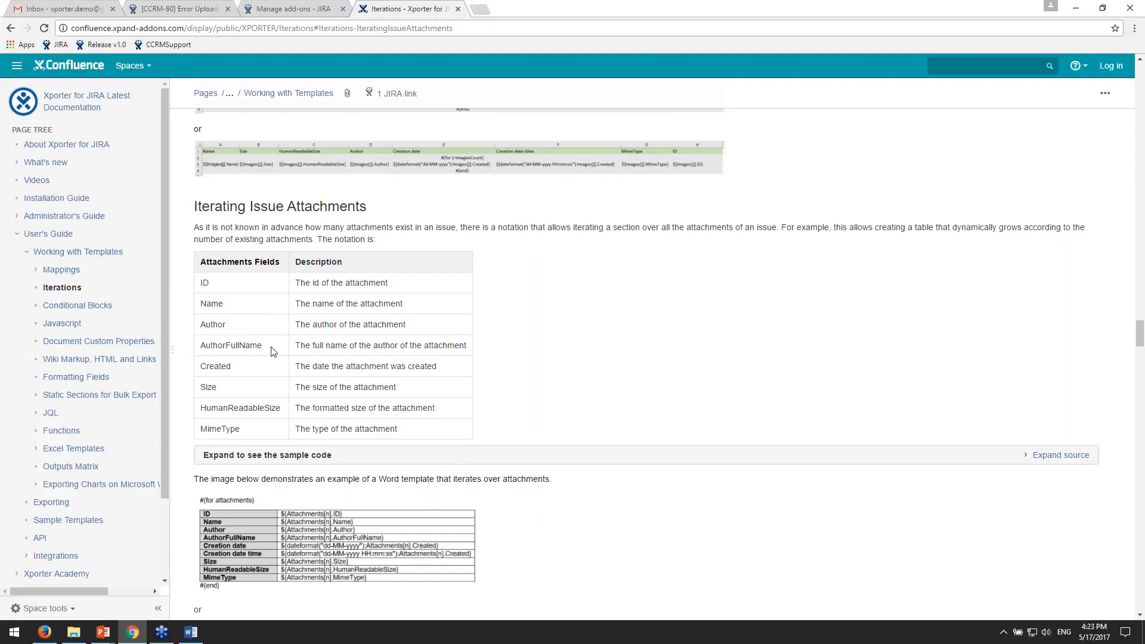
drag(199, 429, 305, 427)
double_click(209, 389)
scroll(267, 386, up, 15)
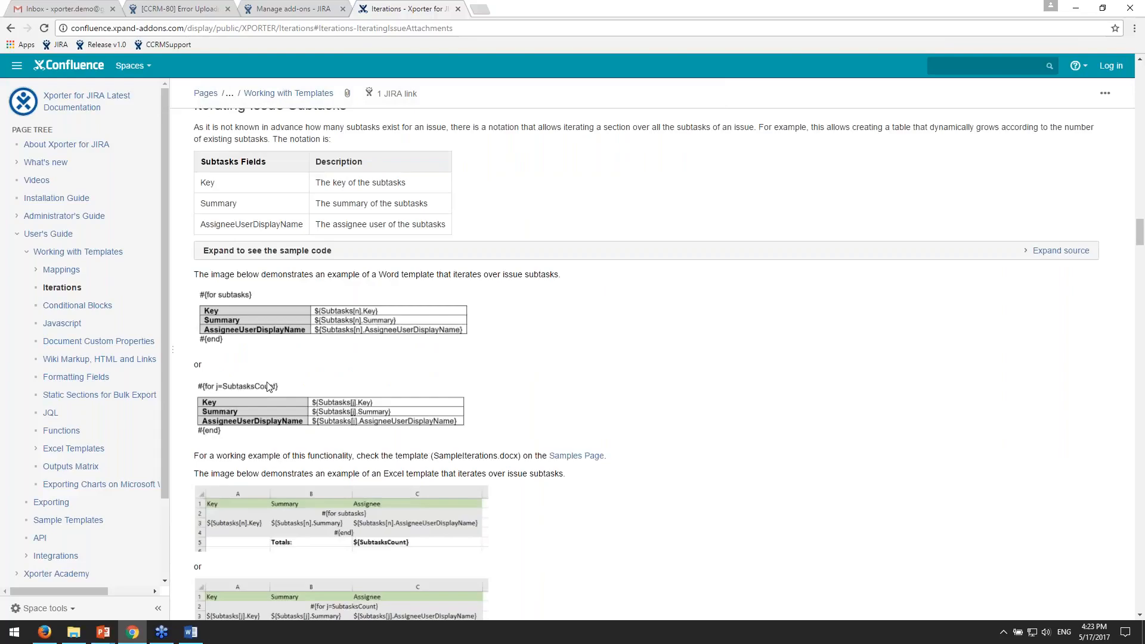
scroll(267, 386, up, 20)
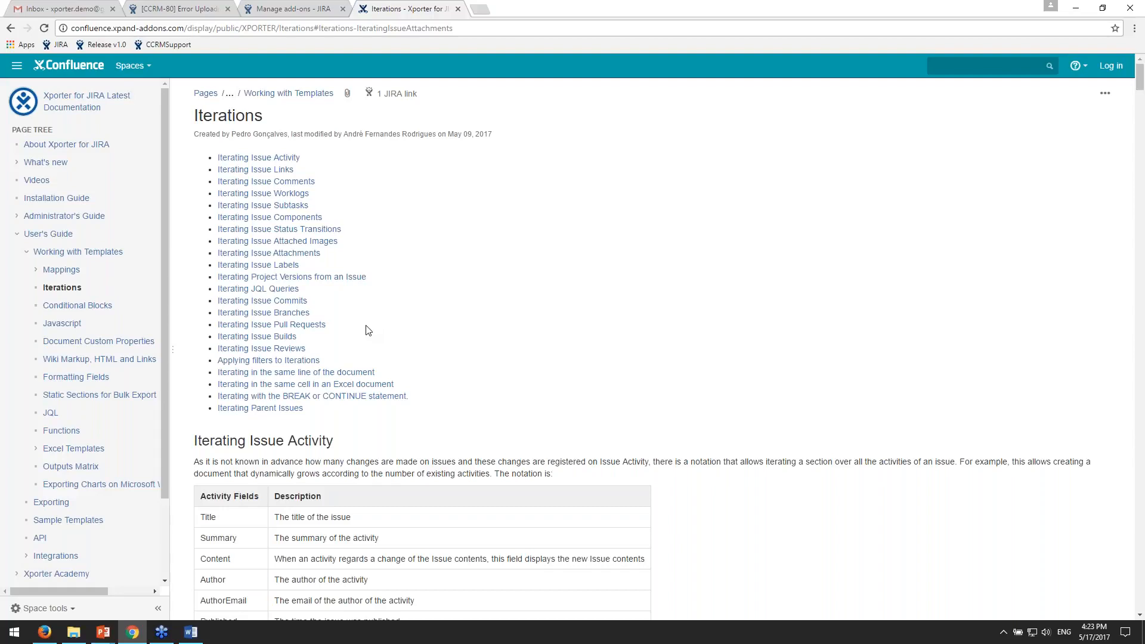
- Highlight the Commits through Builds topics, then the BREAK or CONTINUE statement entry
drag(352, 341, 230, 300)
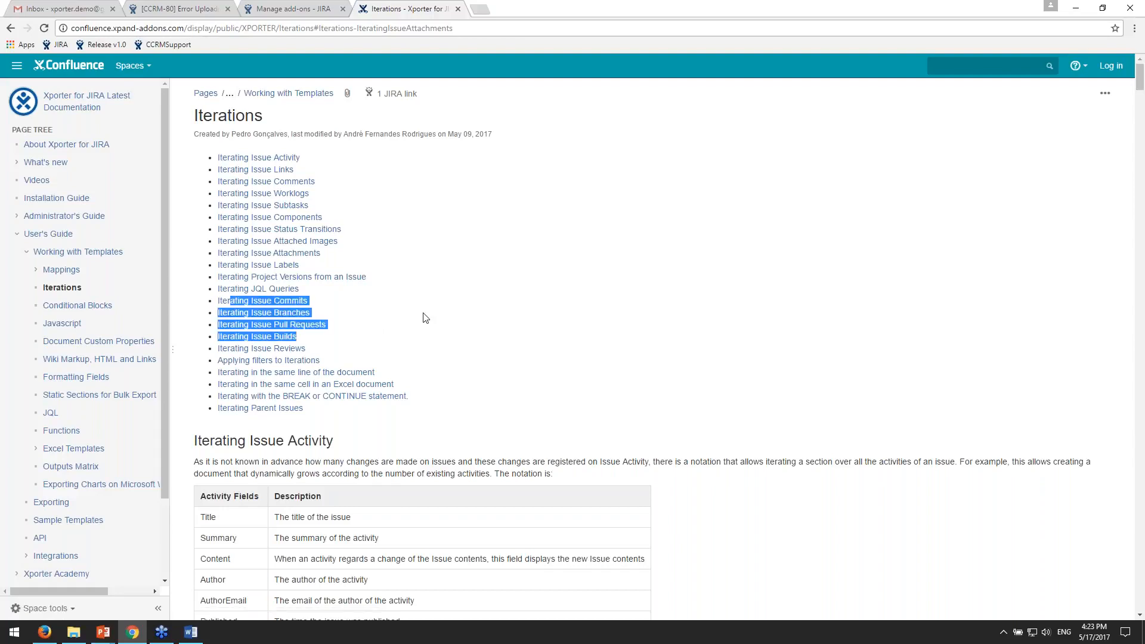
click(642, 343)
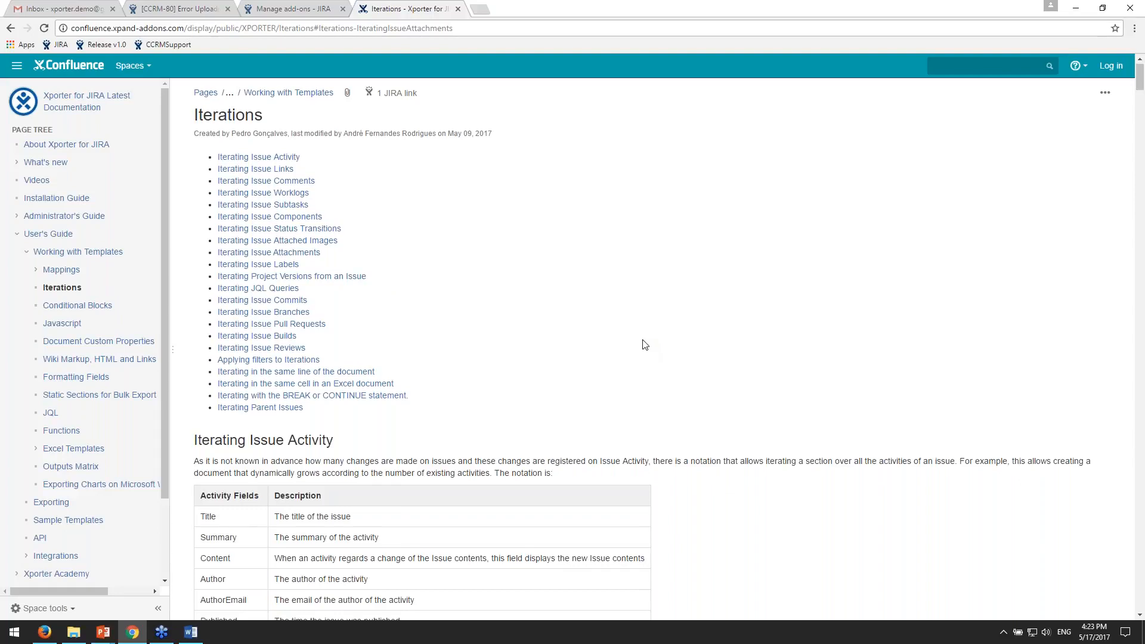
scroll(642, 343, down, 1)
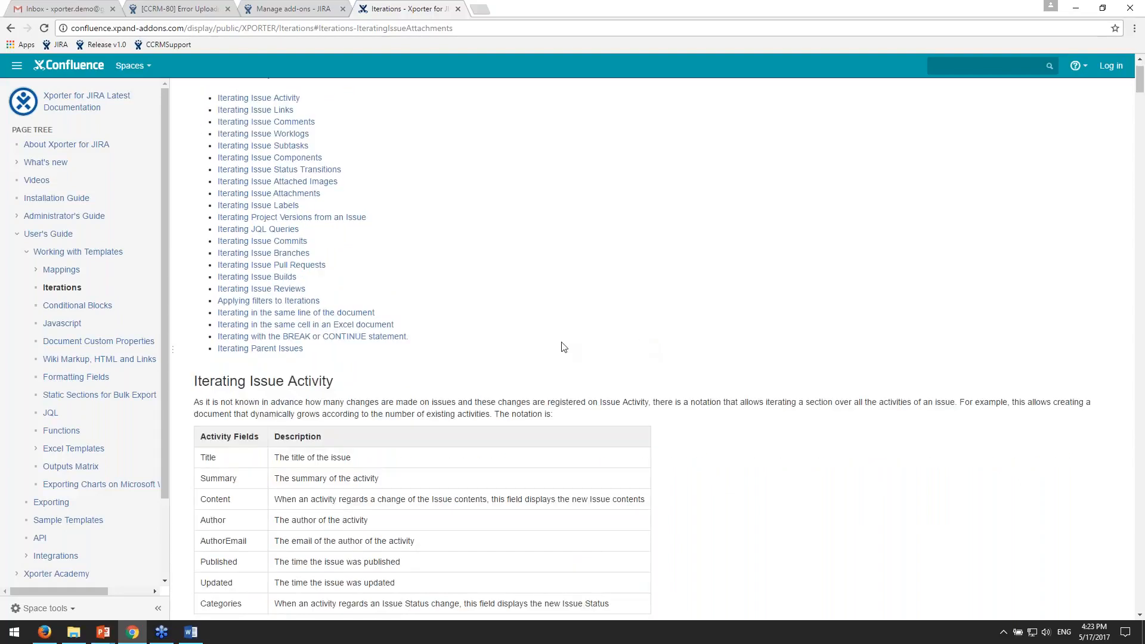
triple_click(436, 338)
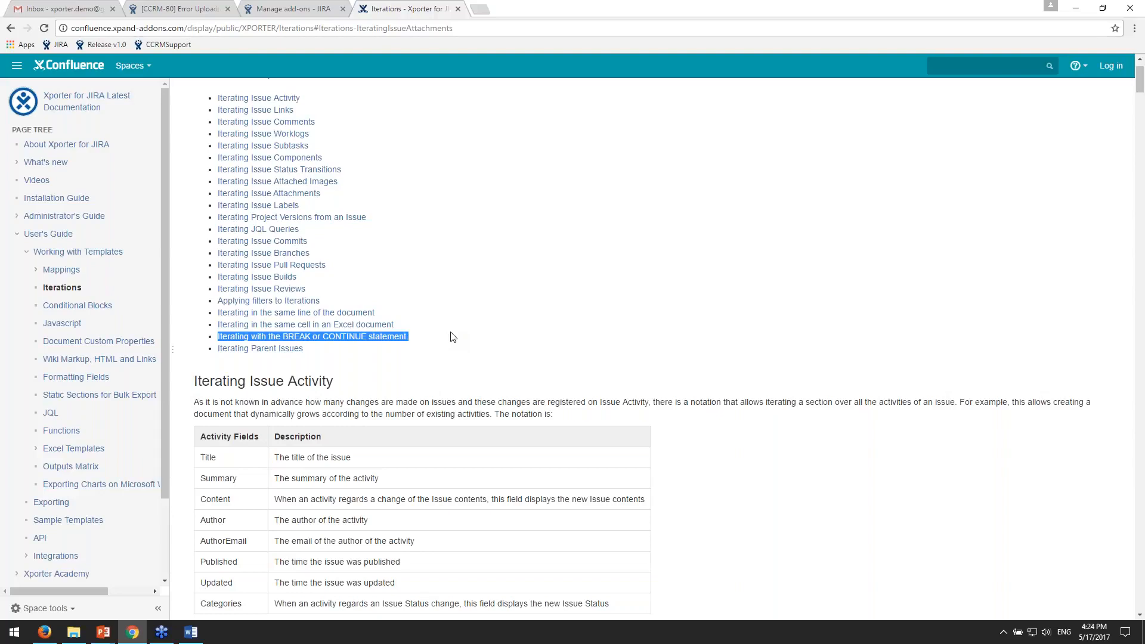
- Jump to the Applying filters to Iterations section from the table of contents
scroll(446, 367, up, 1)
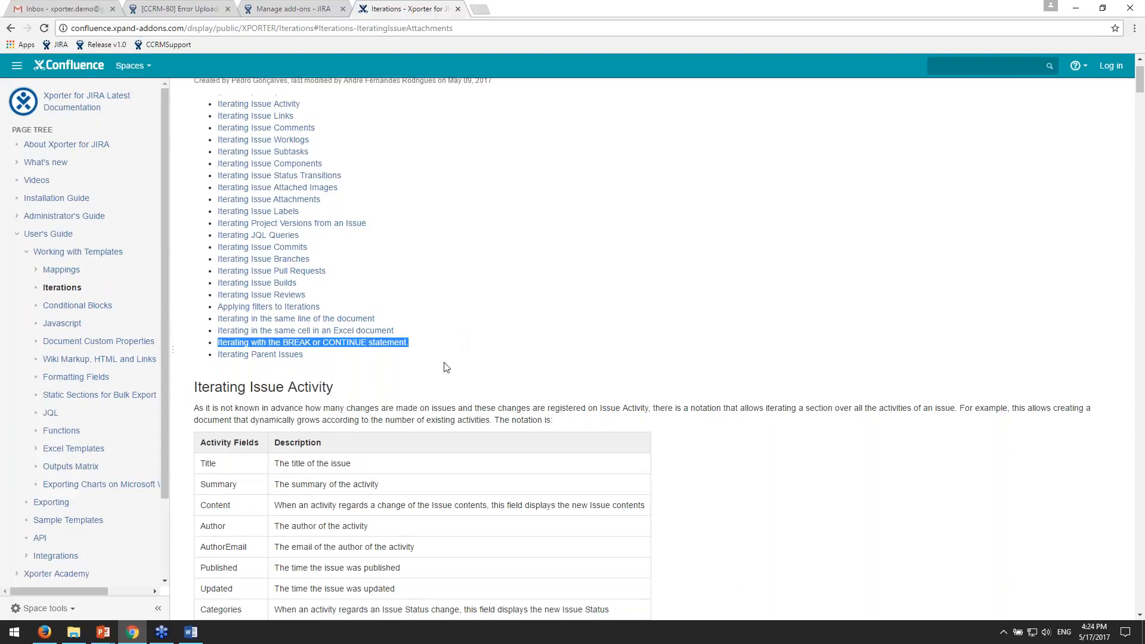
scroll(446, 367, up, 1)
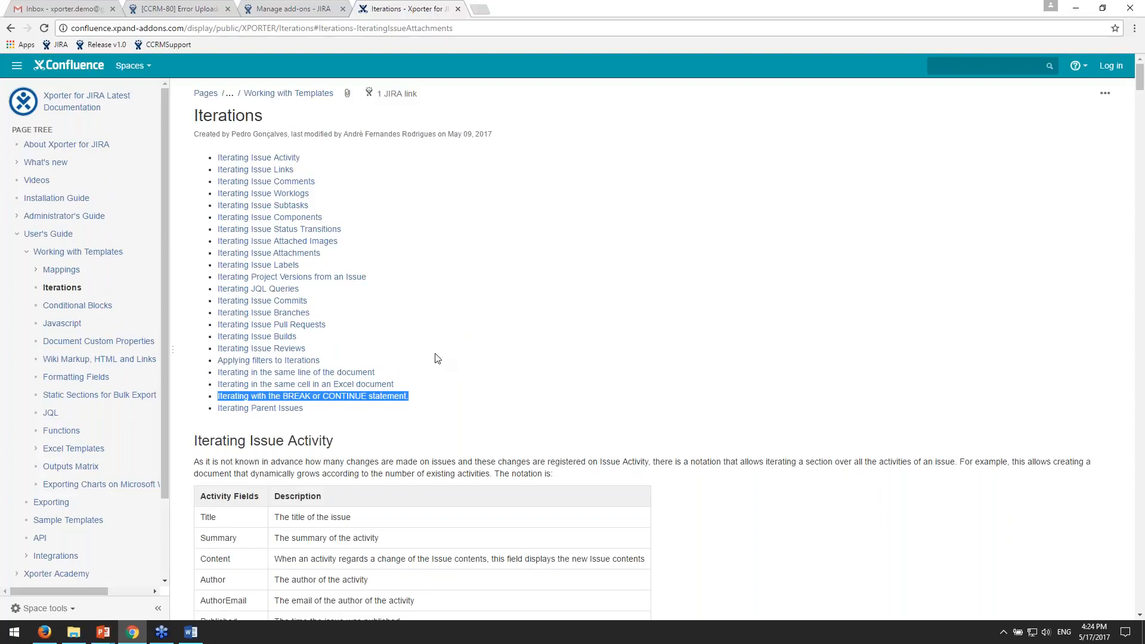
click(313, 362)
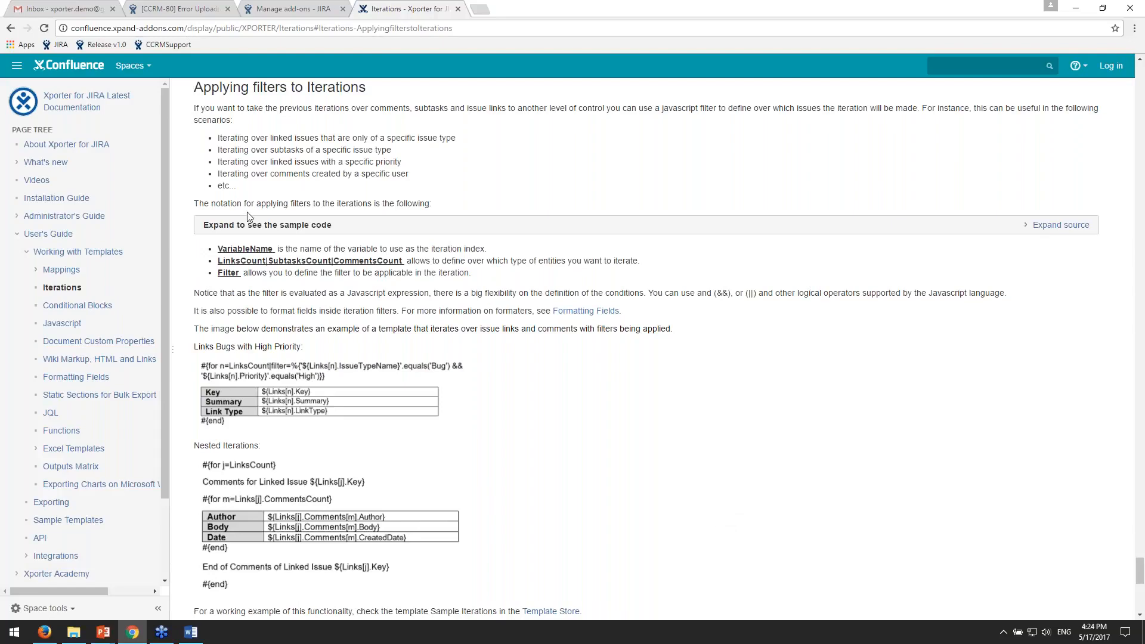
scroll(385, 307, down, 1)
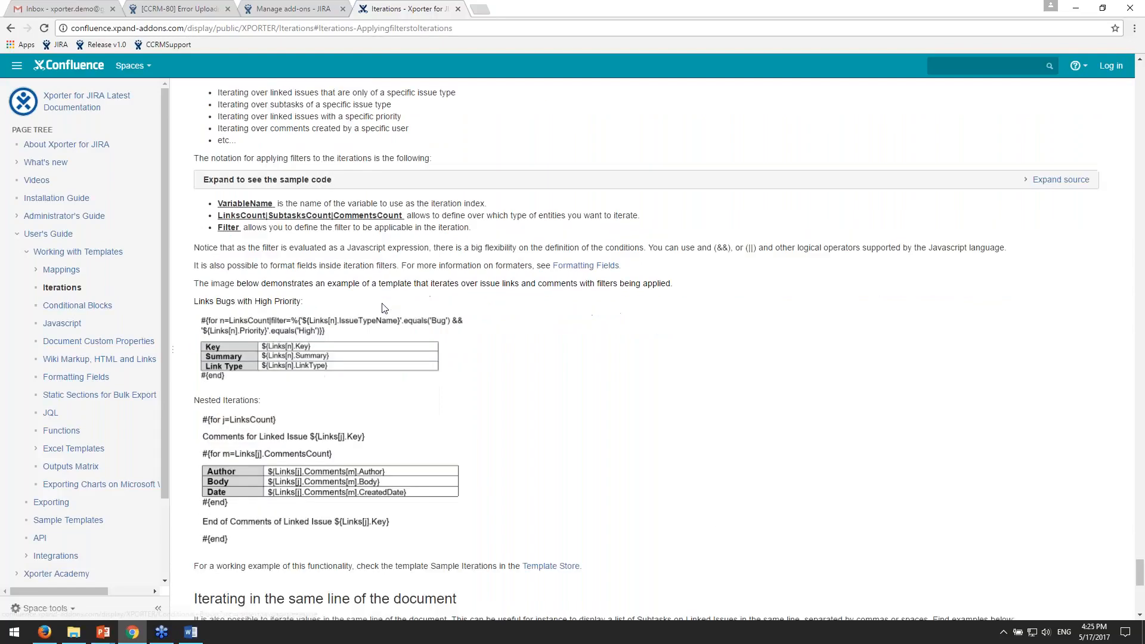
- Open and skim the Wiki Markup, HTML and Links page
click(119, 359)
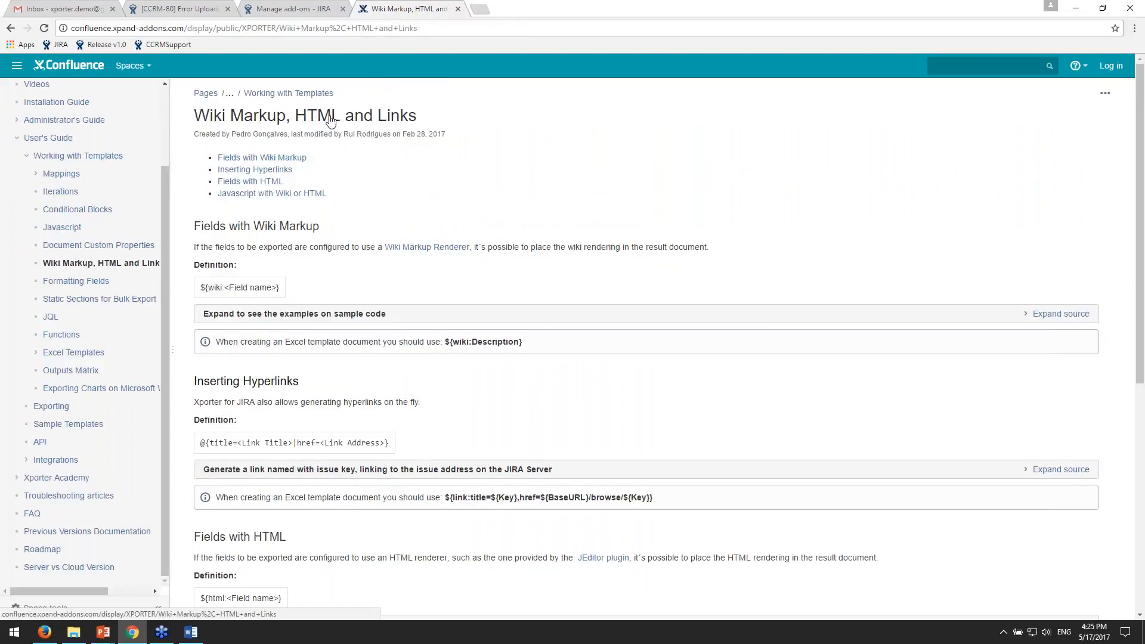
mouse_move(417, 117)
mouse_down()
mouse_move(378, 117)
mouse_move(400, 117)
mouse_up()
click(500, 151)
scroll(500, 152, down, 1)
scroll(500, 158, up, 1)
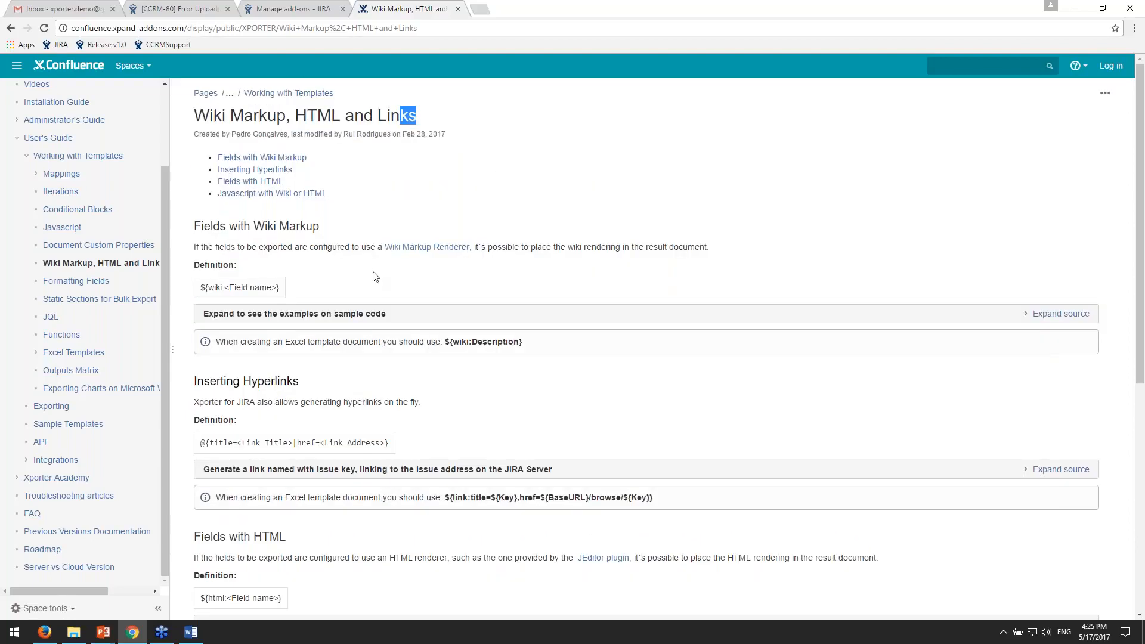
scroll(108, 286, up, 1)
- Open and skim the Document Custom Properties page
click(119, 304)
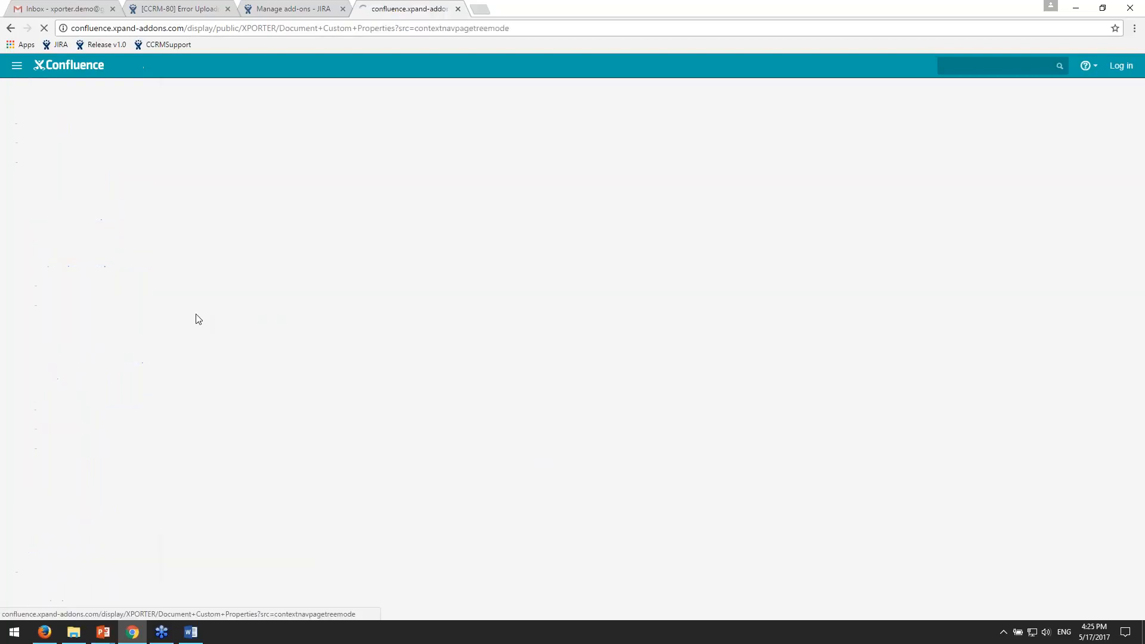
scroll(591, 320, down, 1)
scroll(591, 320, up, 1)
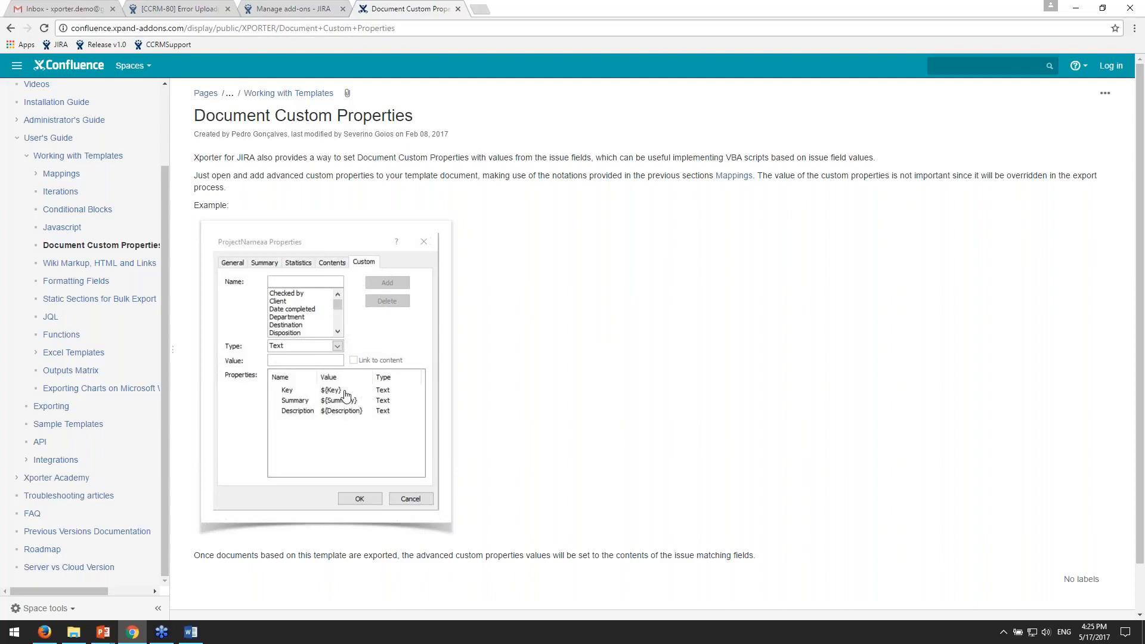
drag(163, 270, 161, 254)
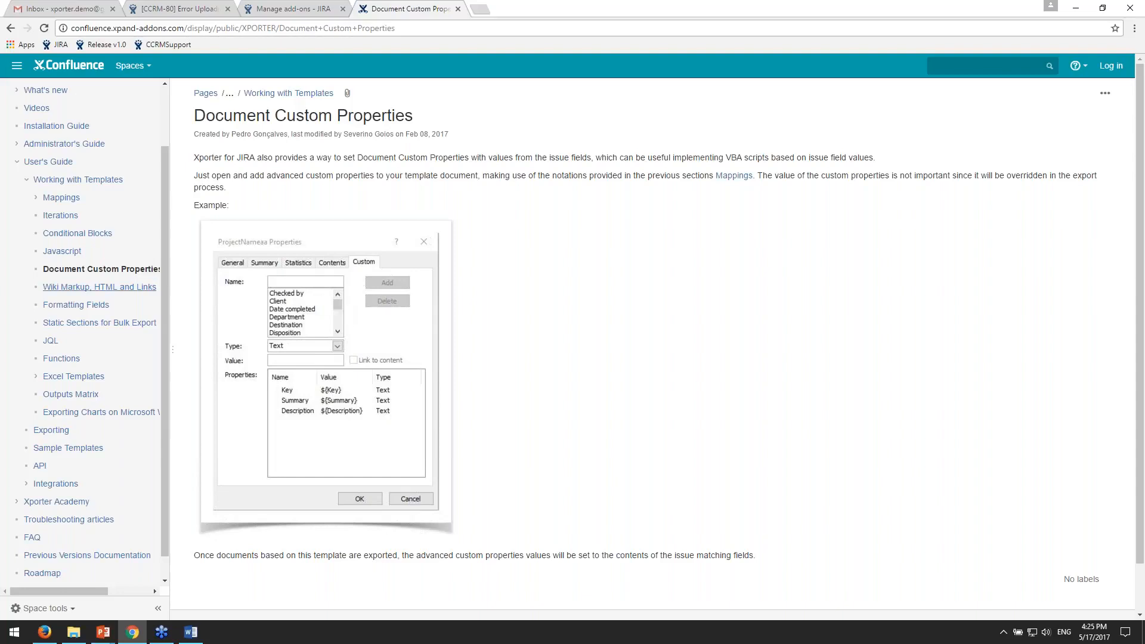
- Open the Formatting Fields page and scroll through its content
click(94, 306)
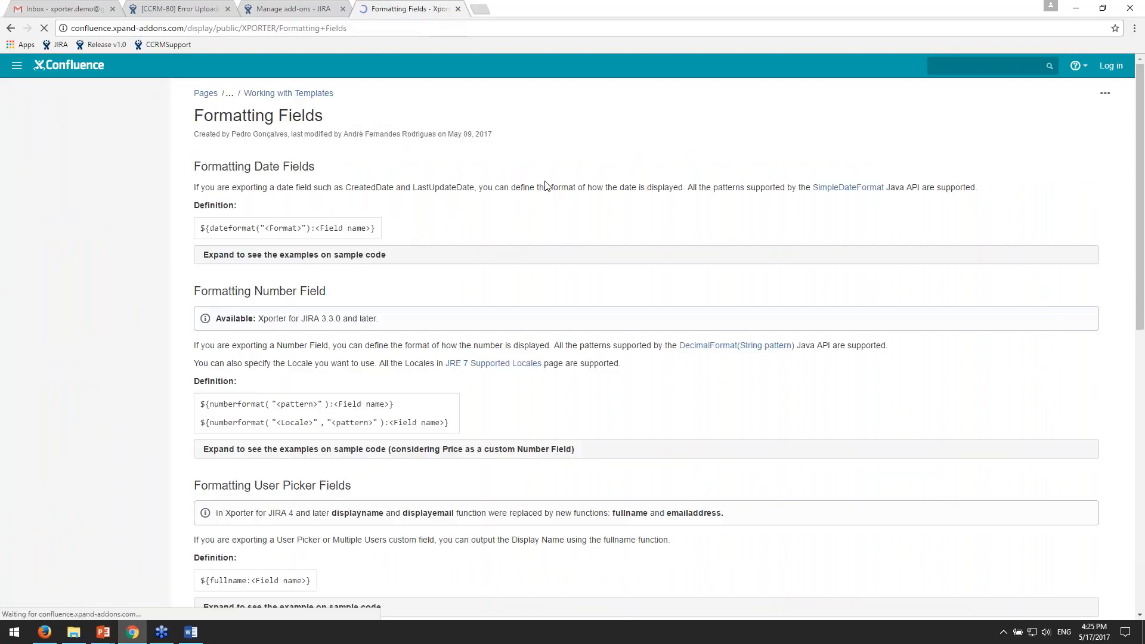
scroll(494, 238, down, 3)
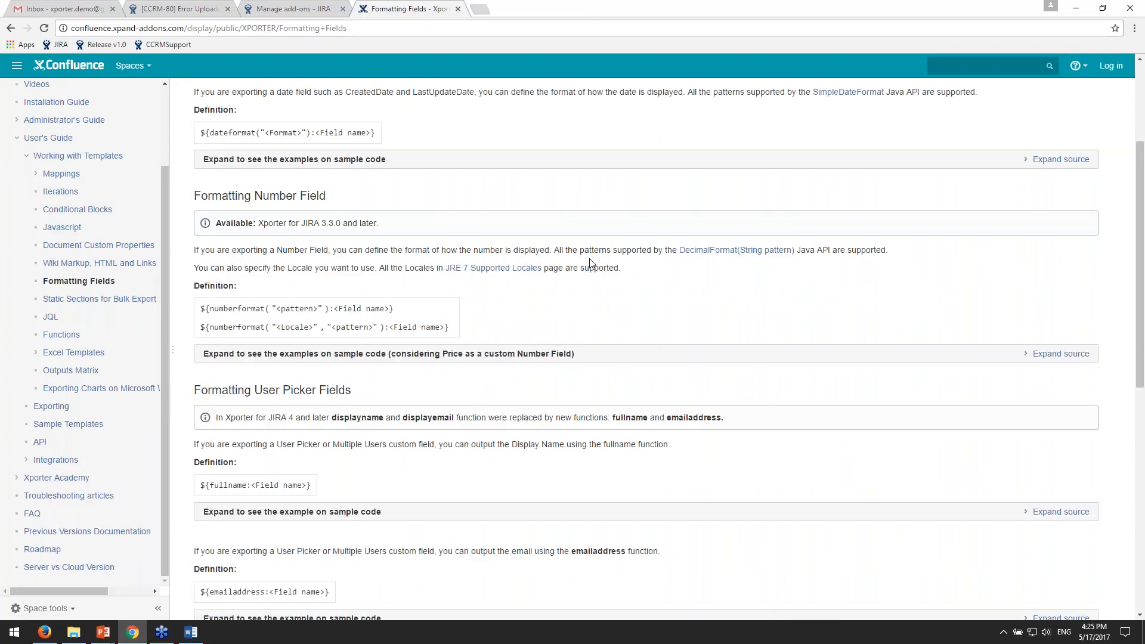
scroll(591, 263, up, 1)
scroll(591, 264, up, 3)
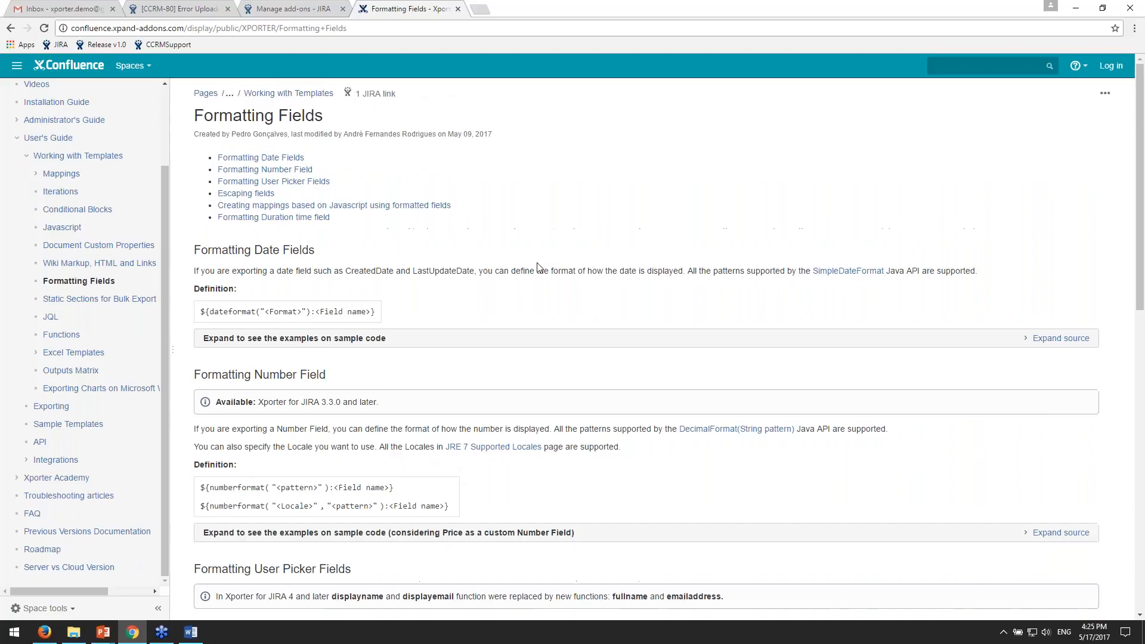
scroll(463, 223, down, 5)
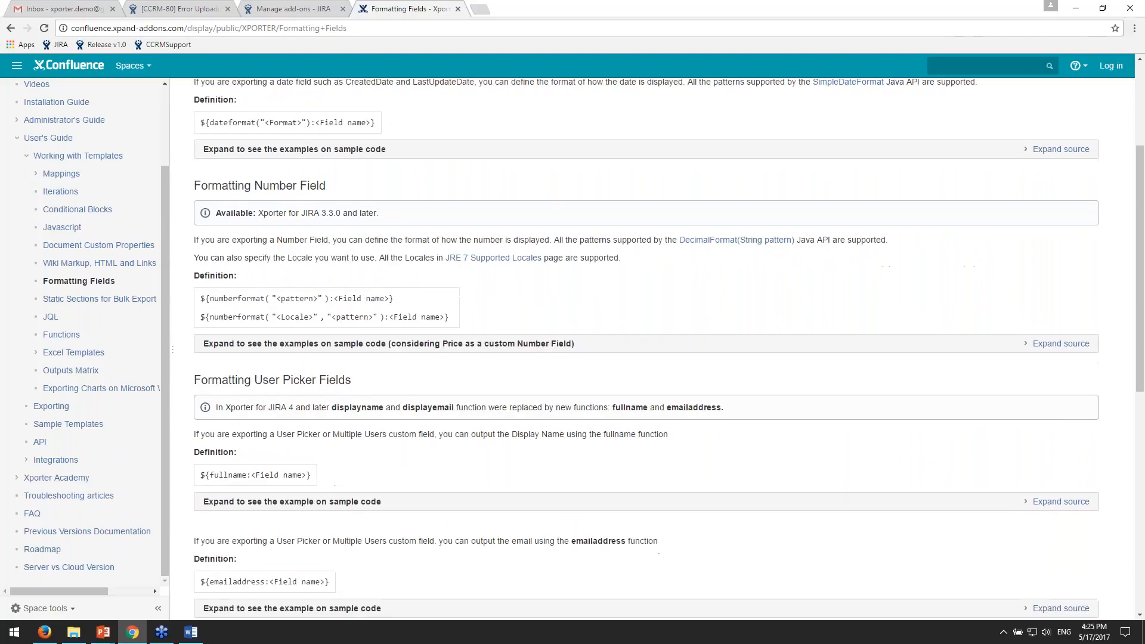
drag(228, 365, 238, 366)
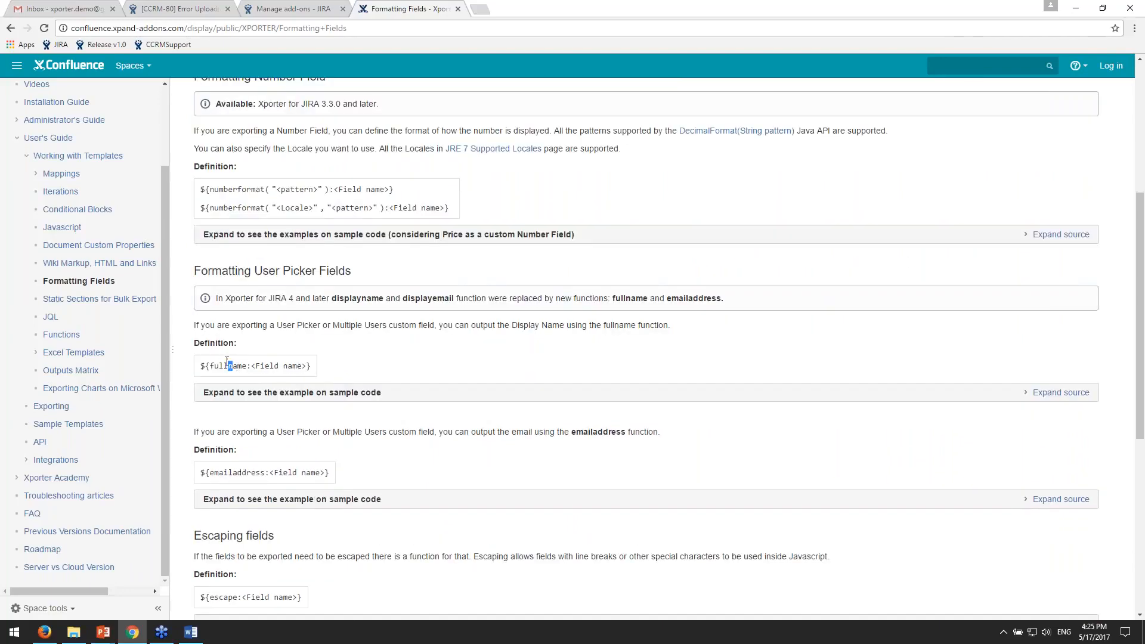
scroll(283, 379, down, 1)
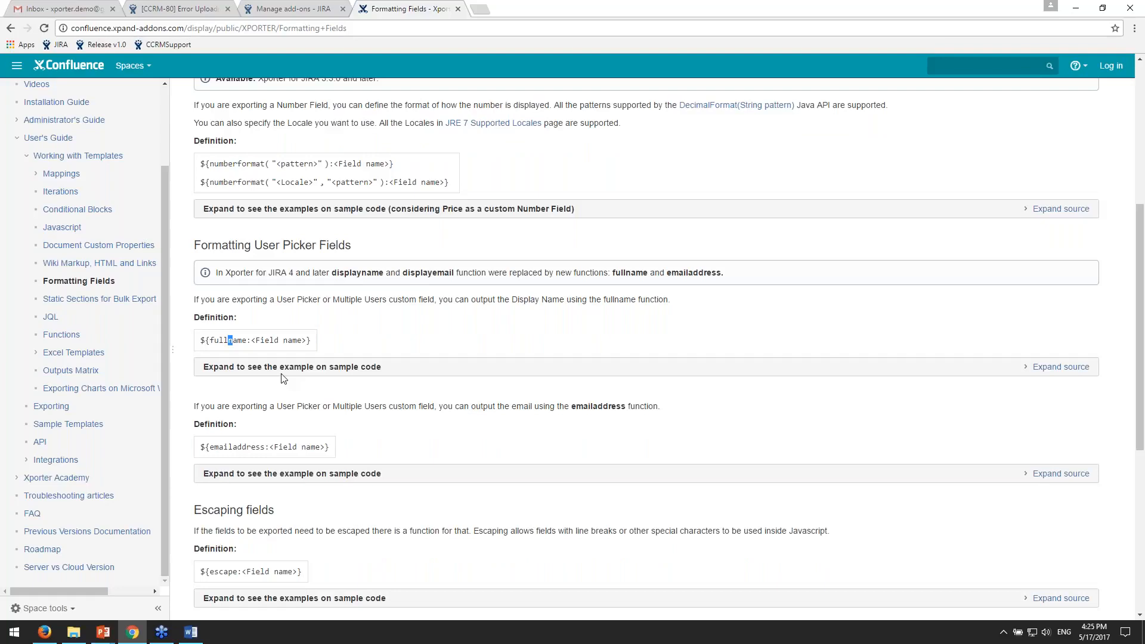
scroll(283, 379, down, 1)
scroll(283, 379, up, 6)
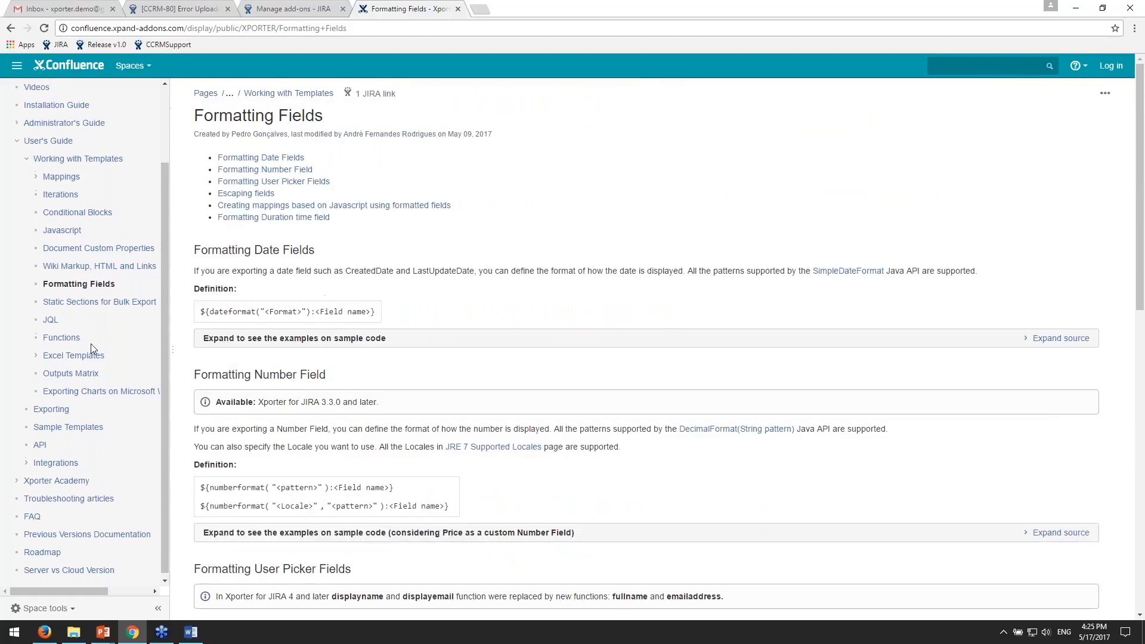
scroll(87, 345, up, 1)
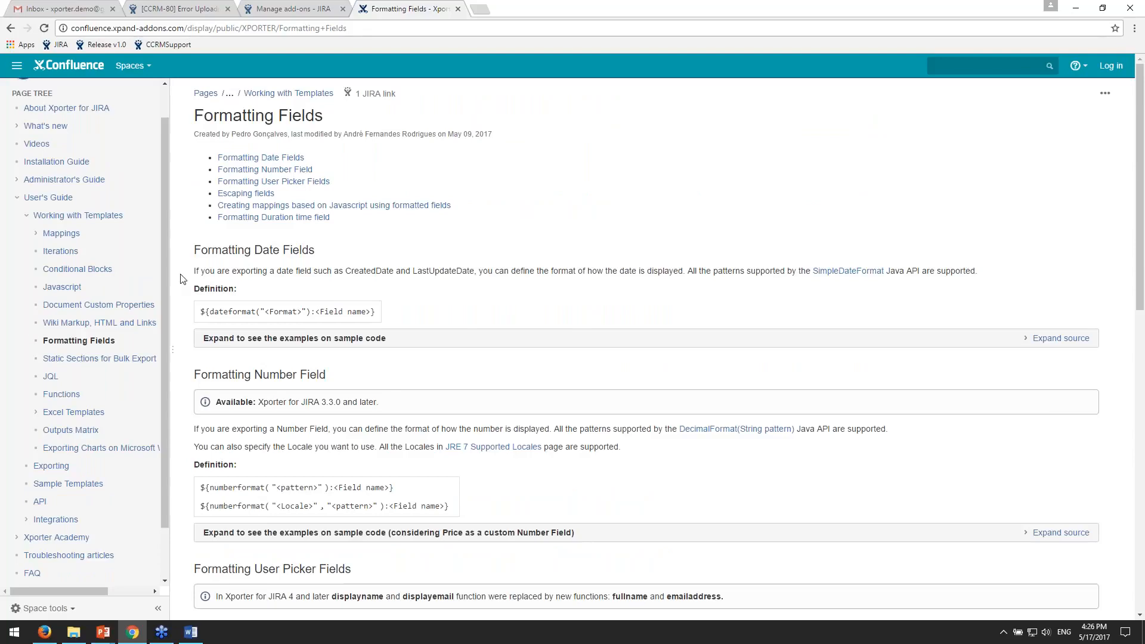
scroll(136, 330, down, 1)
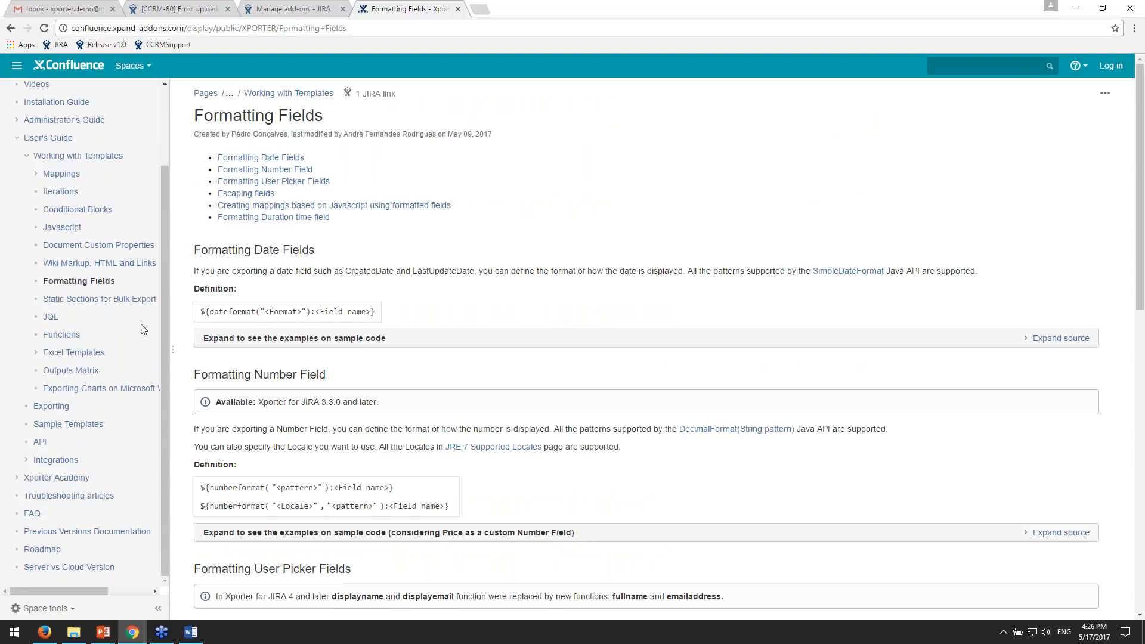
scroll(136, 329, up, 2)
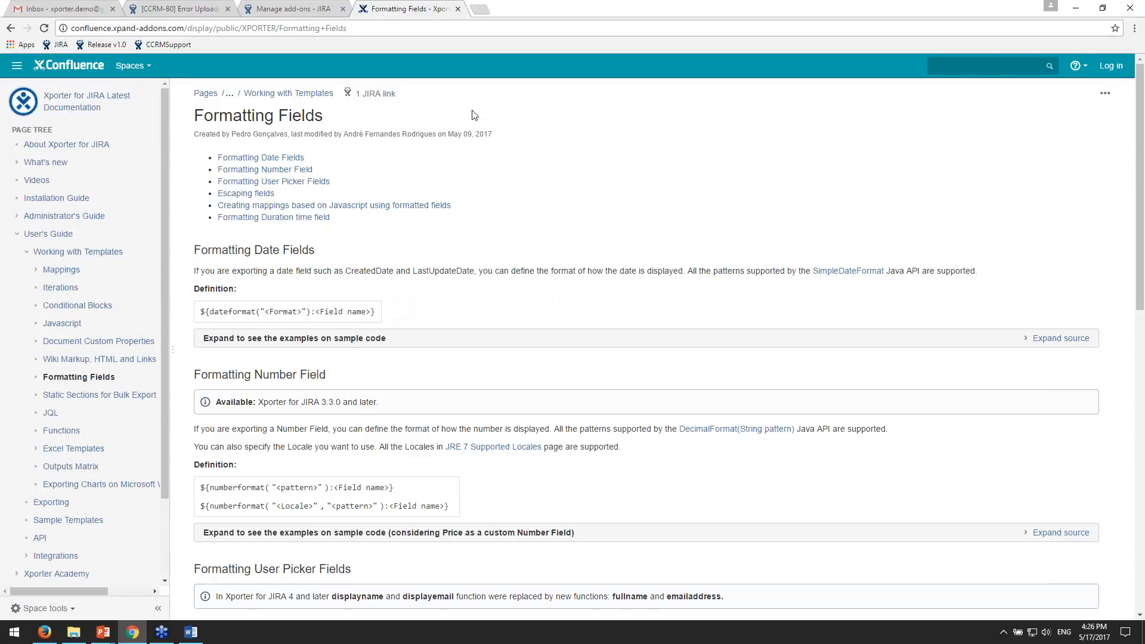
- Select the page's web address, then return to JIRA issue CCRM-80
click(409, 29)
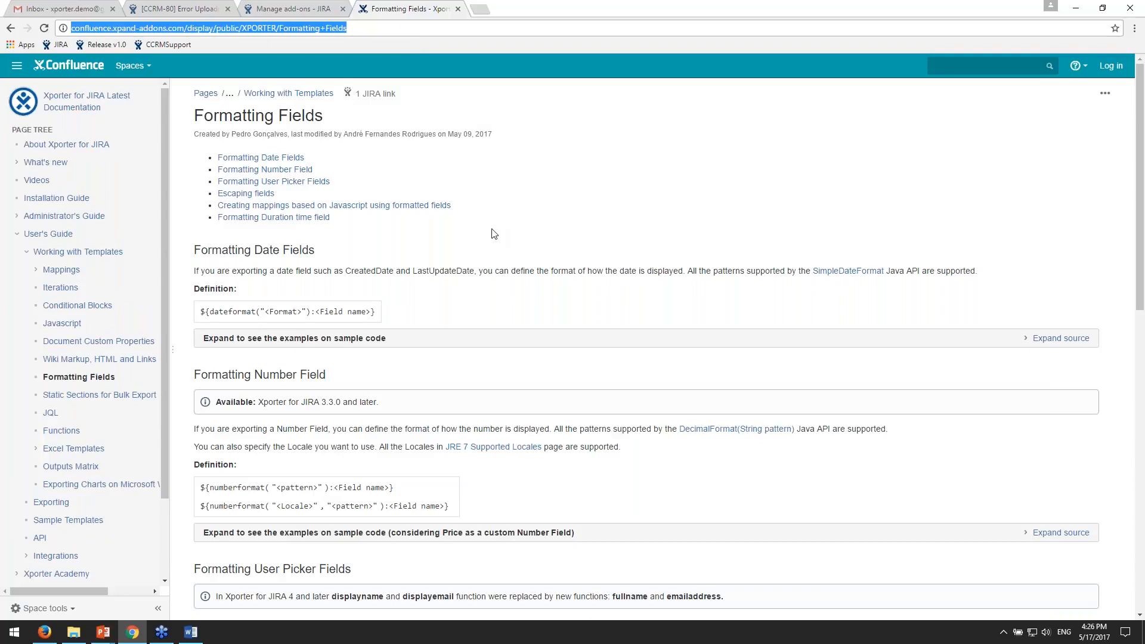
click(596, 219)
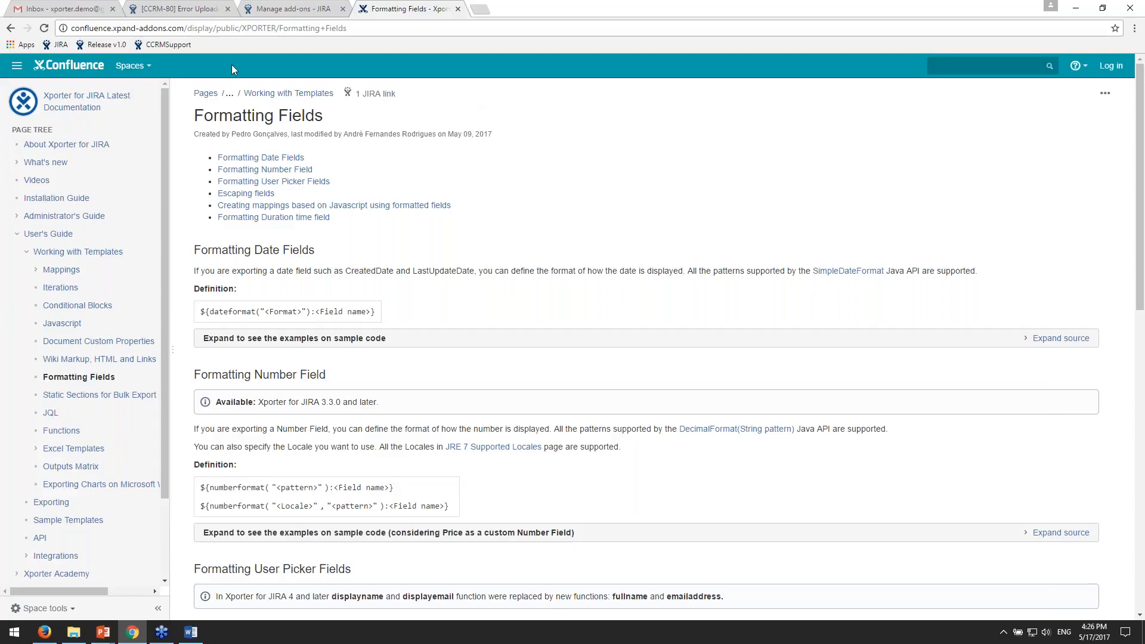
click(179, 10)
scroll(484, 358, up, 5)
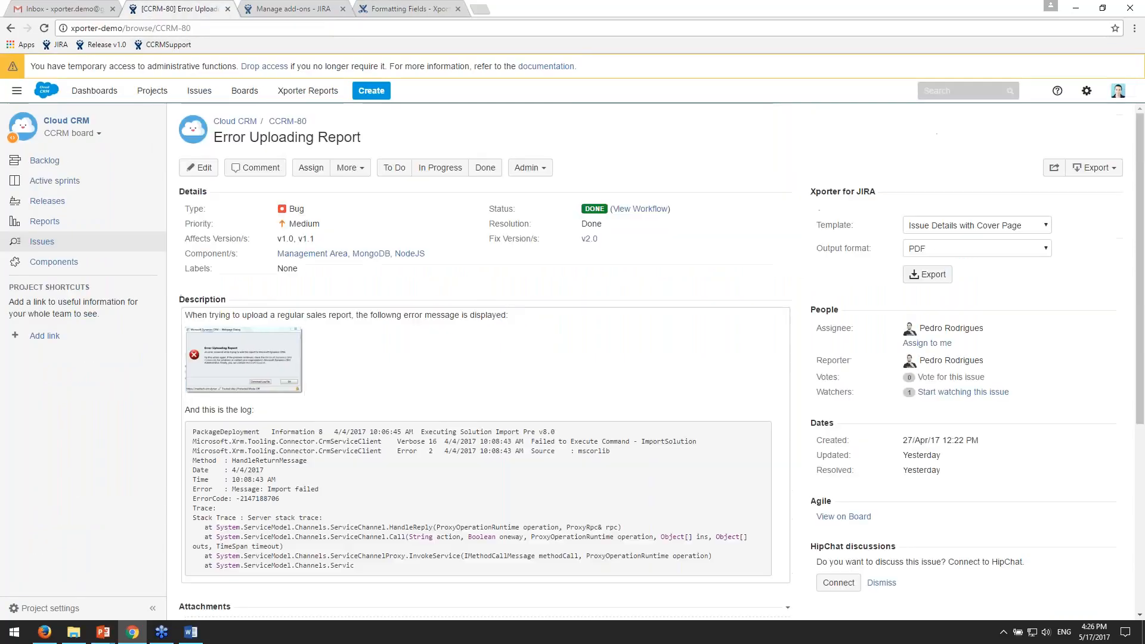
- Open issue CCRMSUPPORT-6 from recent issues, keeping Issue Detail Excel as export template
click(244, 91)
click(199, 91)
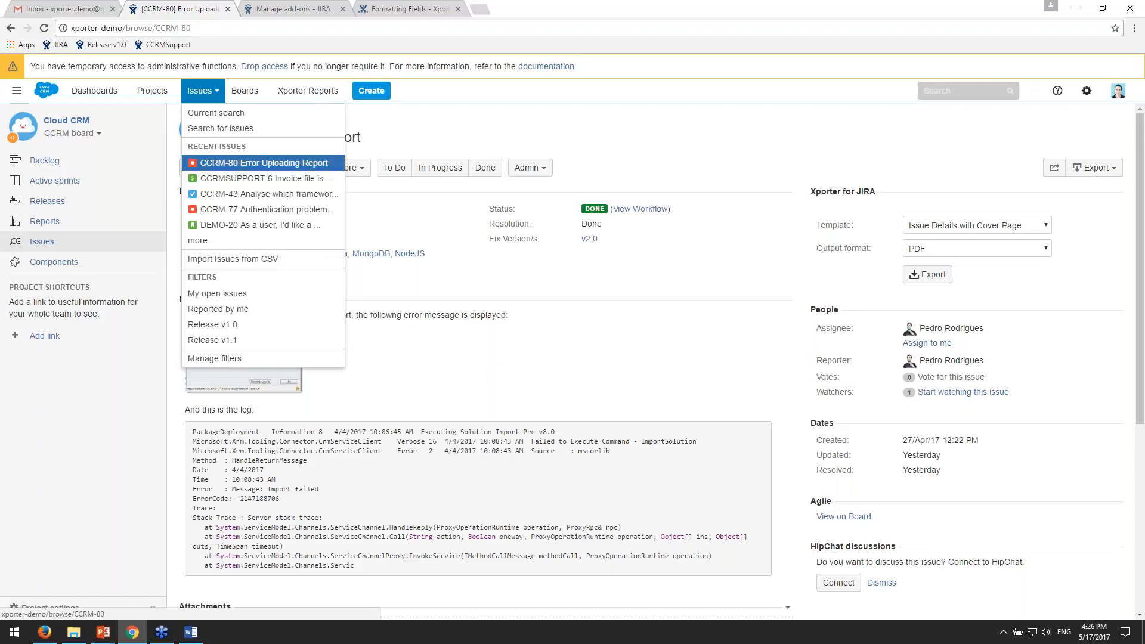
click(250, 219)
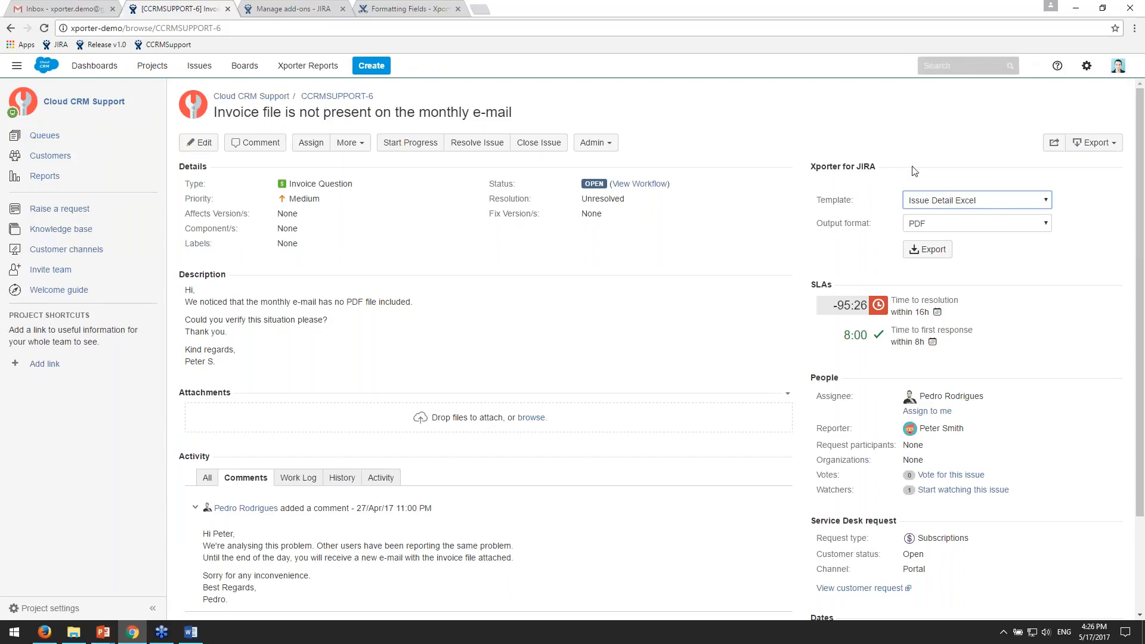
click(1019, 200)
click(1024, 201)
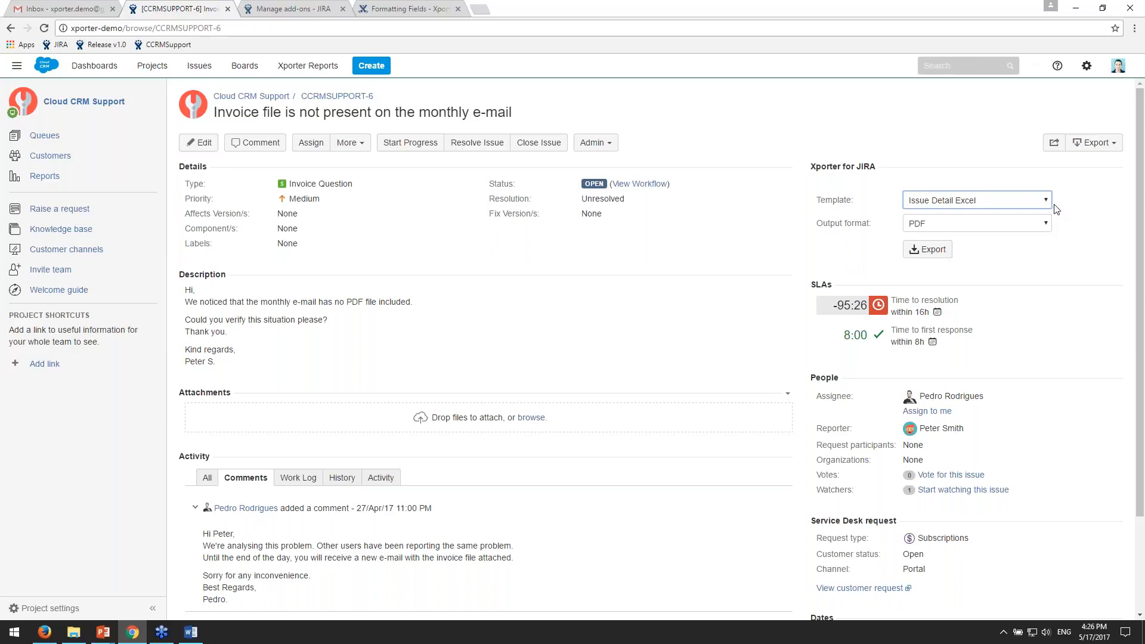
- Open the CCRMSUPPORT-6 customer request view in a new tab and switch to it
scroll(1029, 213, down, 1)
scroll(1032, 217, up, 1)
scroll(1019, 216, down, 1)
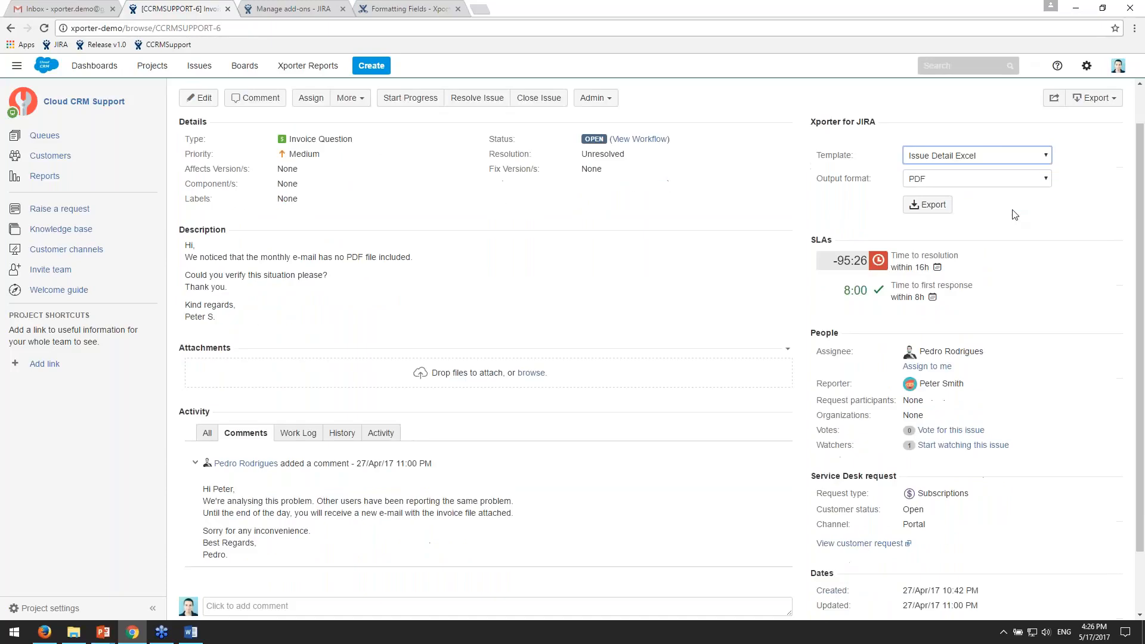
scroll(989, 275, down, 1)
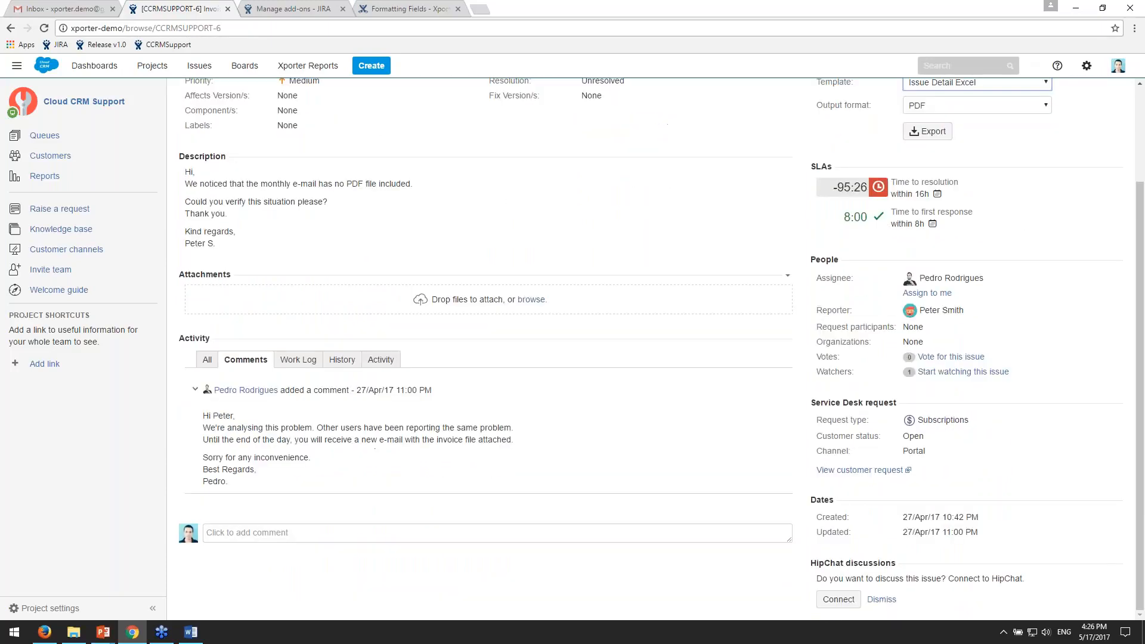
ctrl+click(874, 470)
click(280, 9)
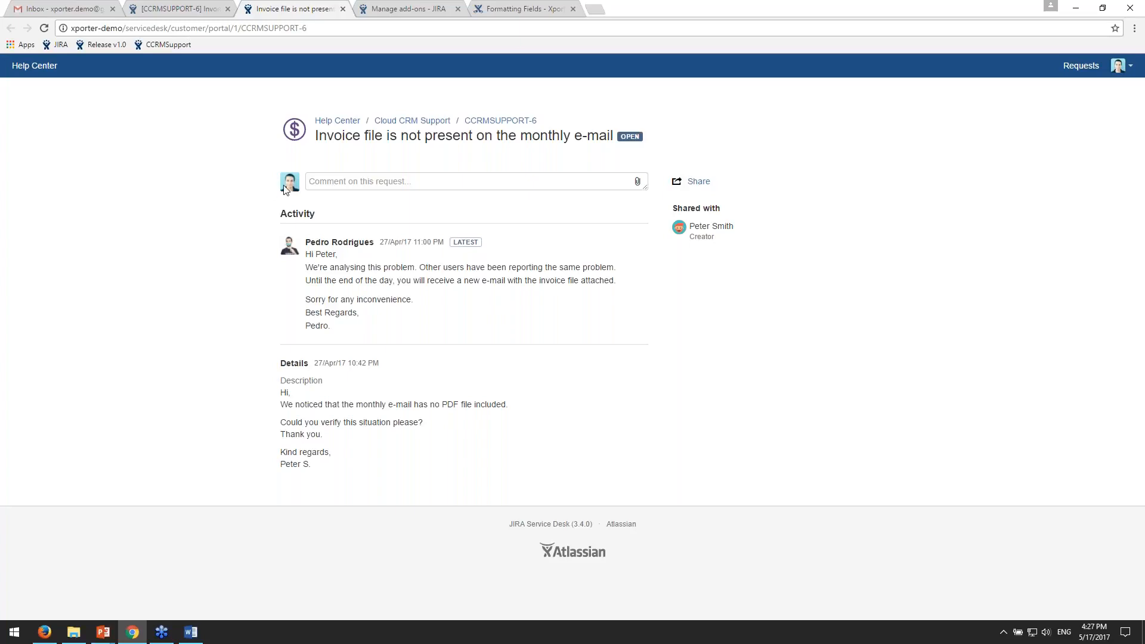
- Open a private browser window and load the copied customer portal request address
drag(692, 226, 731, 226)
click(731, 226)
click(1134, 28)
click(1052, 75)
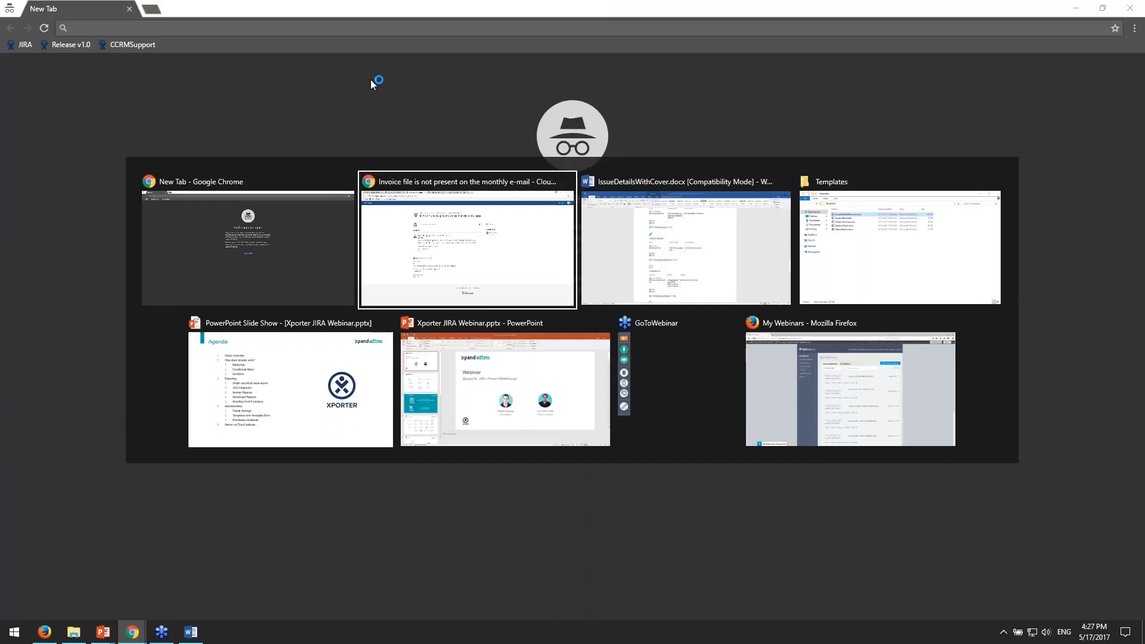
key(alt+Tab)
text(http://xporter-demo/servicedesk/customer/portal/1/CCRMSUPPORT-6)
key(Return)
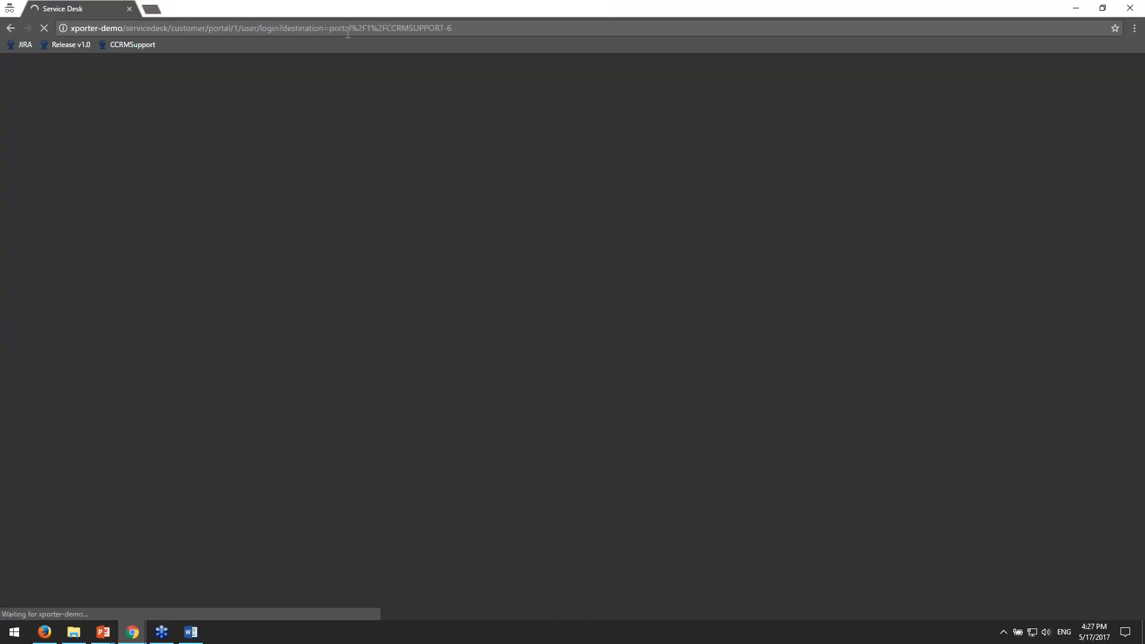
- Log in to the portal with the customer's username and password
text(psmith)
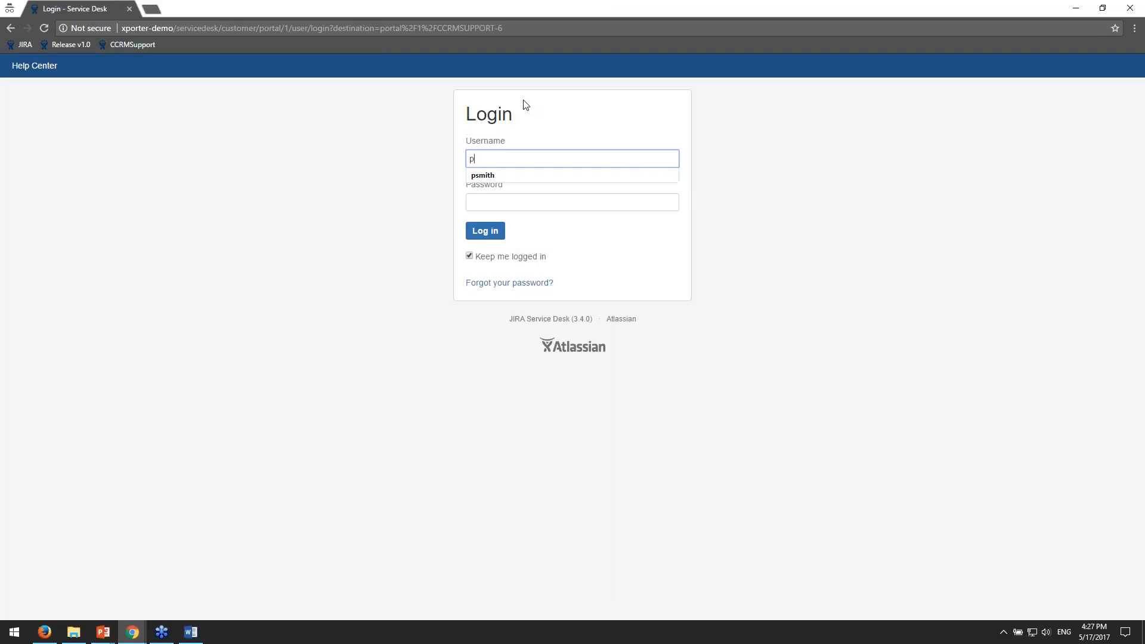
key(Tab)
text(•••••)
key(Tab)
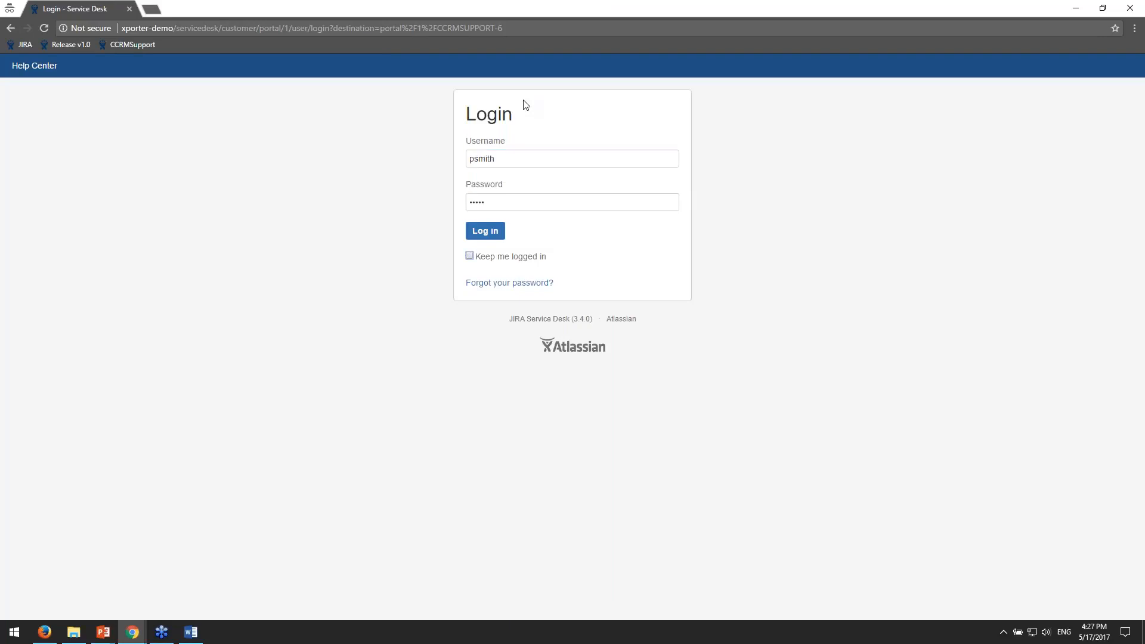
key(Return)
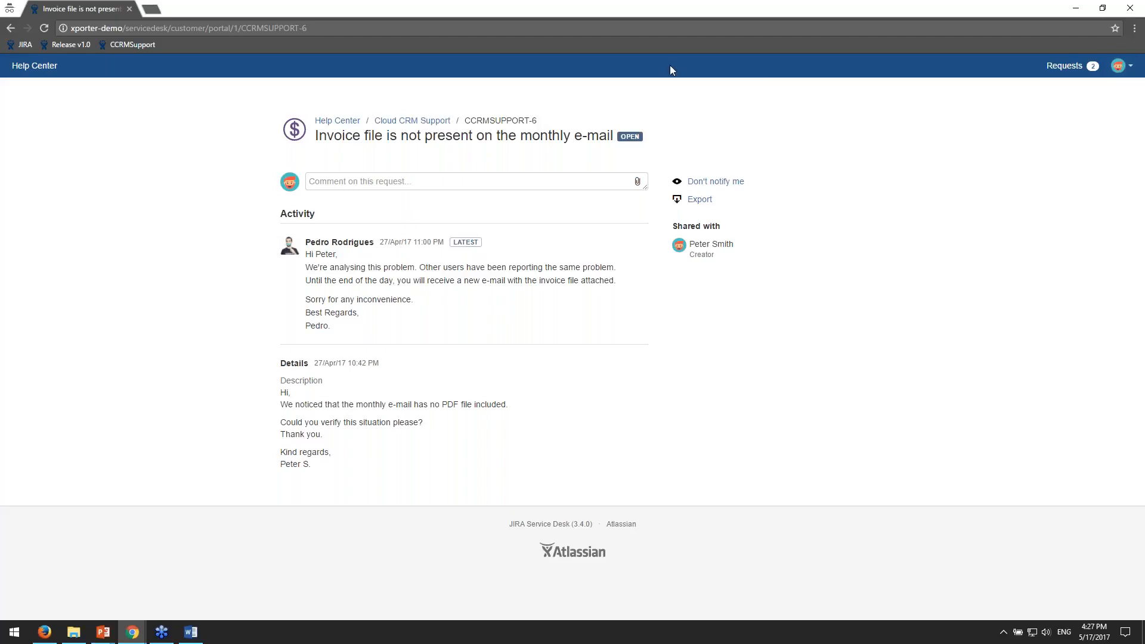
- Export request CCRMSUPPORT-6 as PDF using the Service Desk - Ticket Detail template
drag(737, 199, 691, 205)
click(746, 214)
click(698, 202)
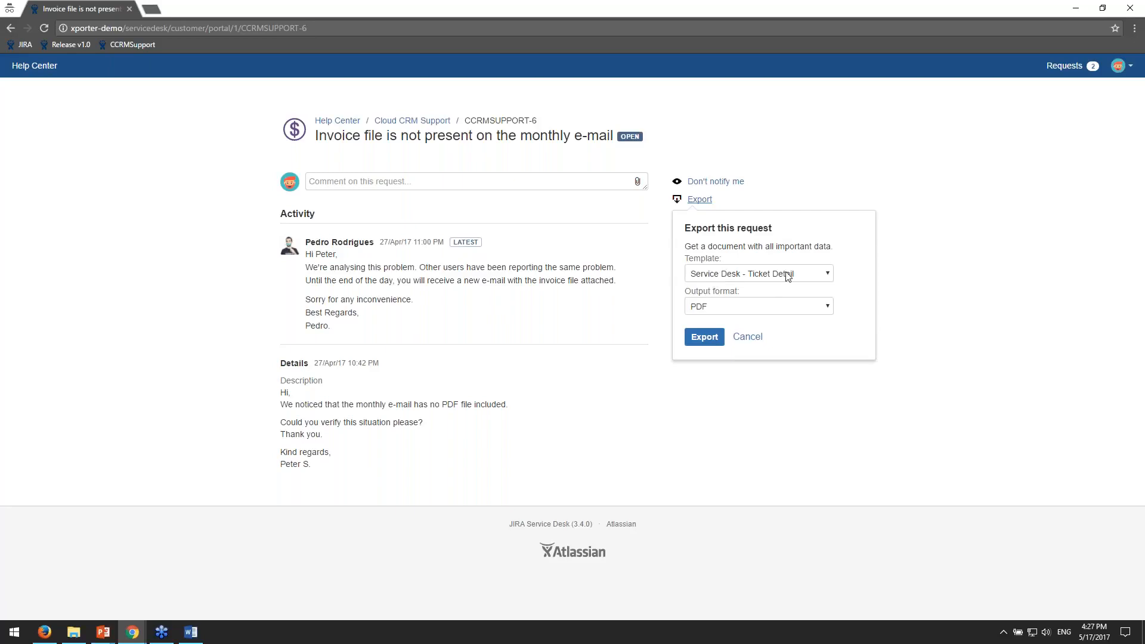
click(760, 275)
click(733, 307)
click(789, 307)
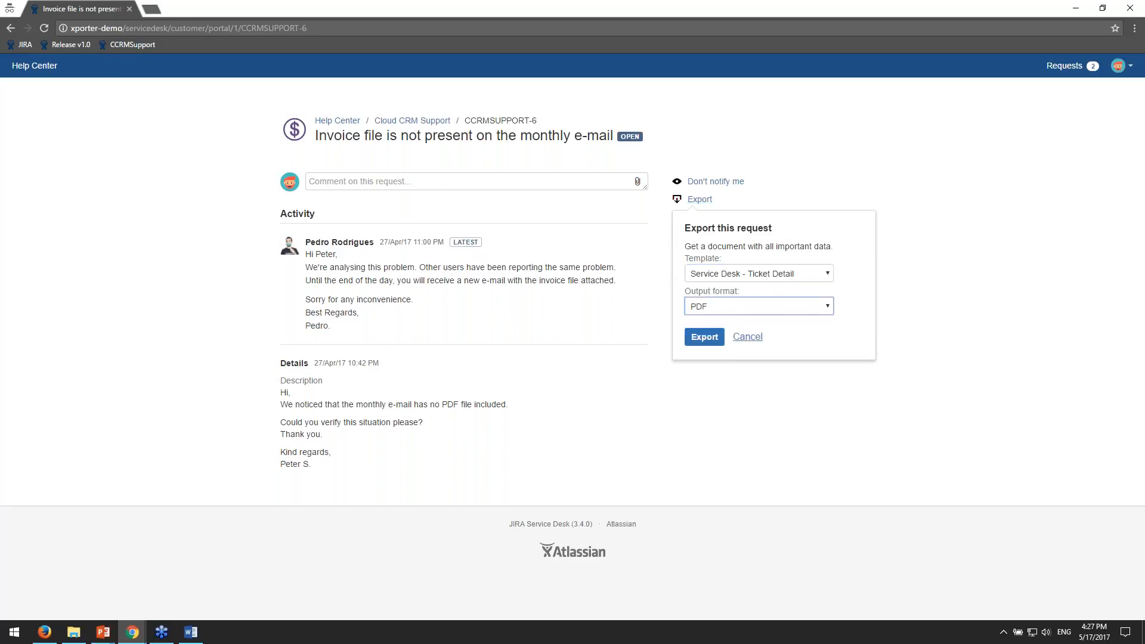
click(705, 339)
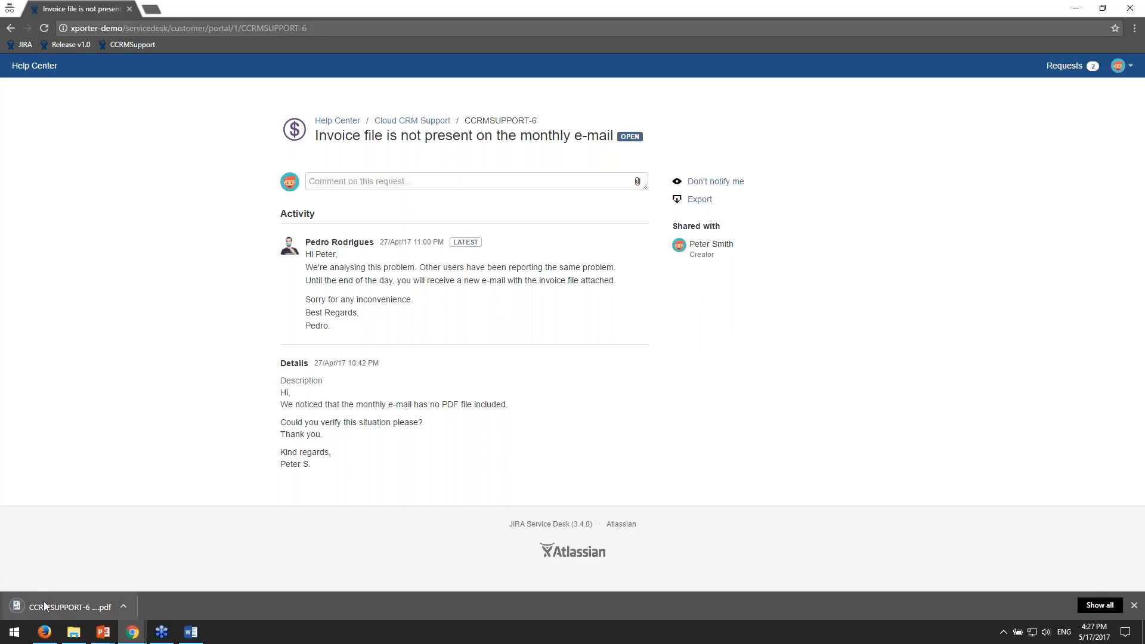
- Review the downloaded CCRMSUPPORT-6 (1).pdf, then close its tab
click(43, 606)
scroll(554, 336, down, 12)
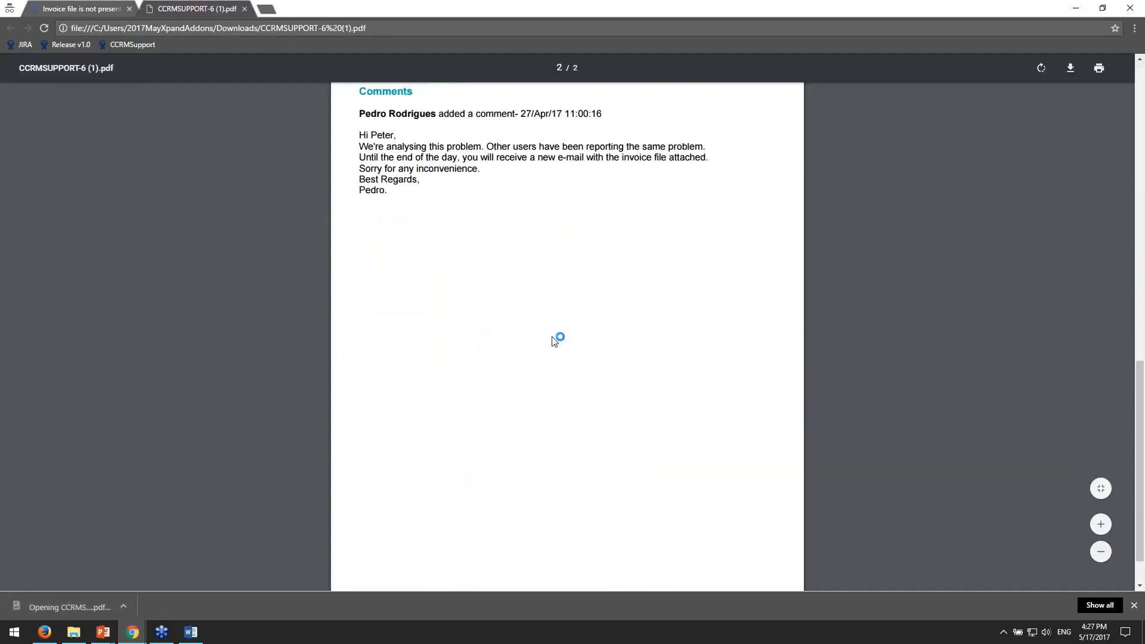
scroll(554, 340, up, 3)
scroll(554, 341, up, 9)
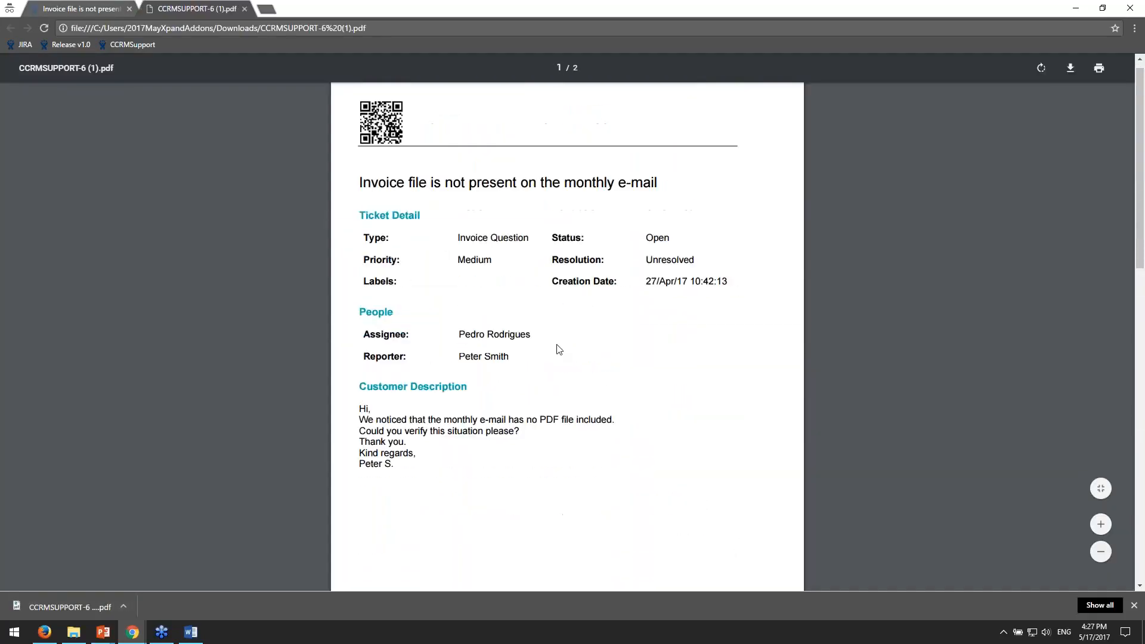
scroll(363, 233, down, 1)
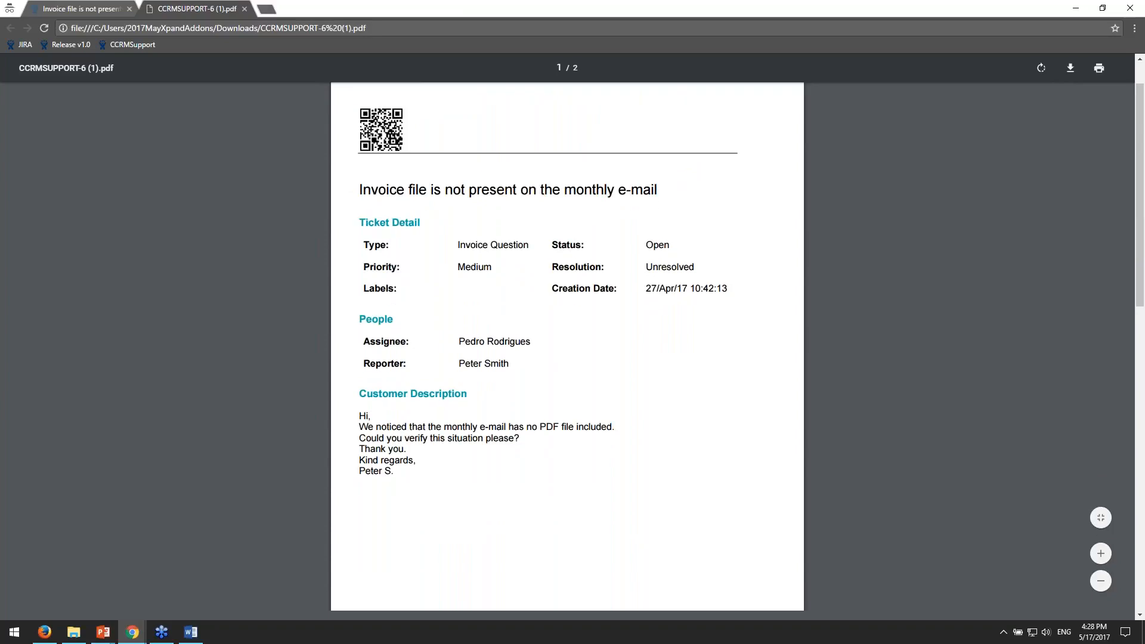
scroll(447, 241, down, 5)
scroll(450, 247, down, 2)
scroll(450, 246, up, 8)
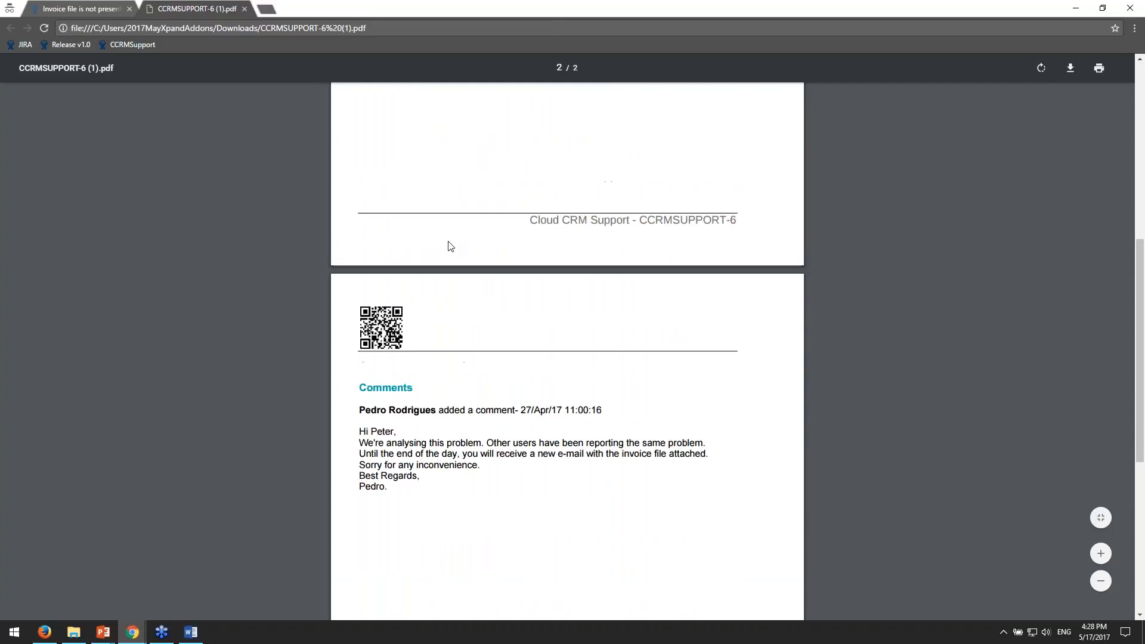
middle_click(216, 12)
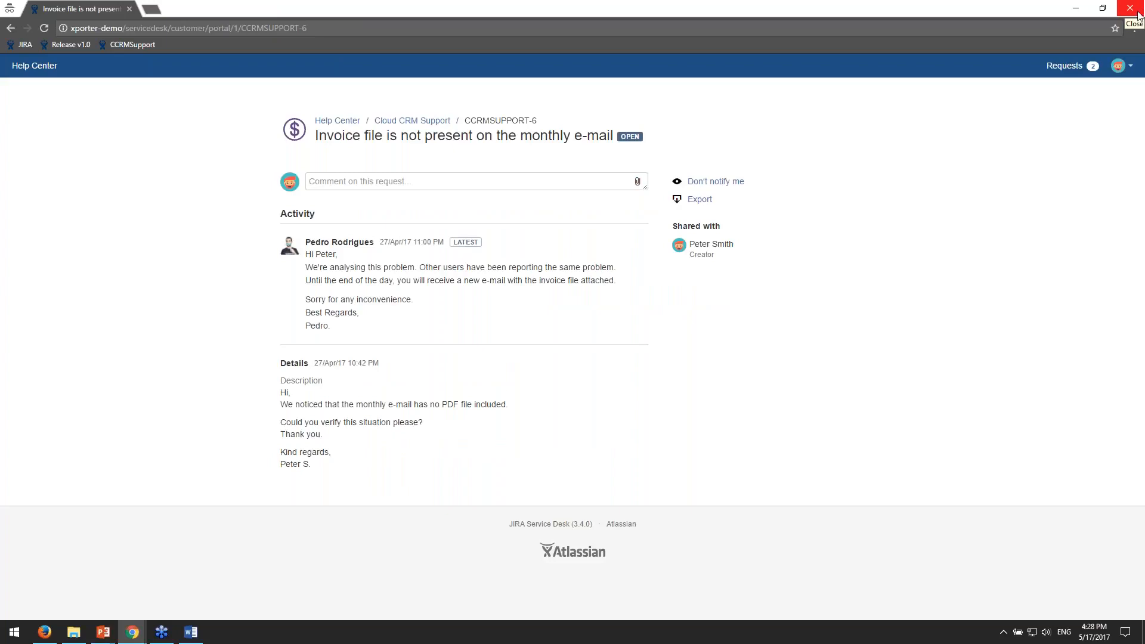
- Close the private browser window and the customer portal tab
click(1133, 15)
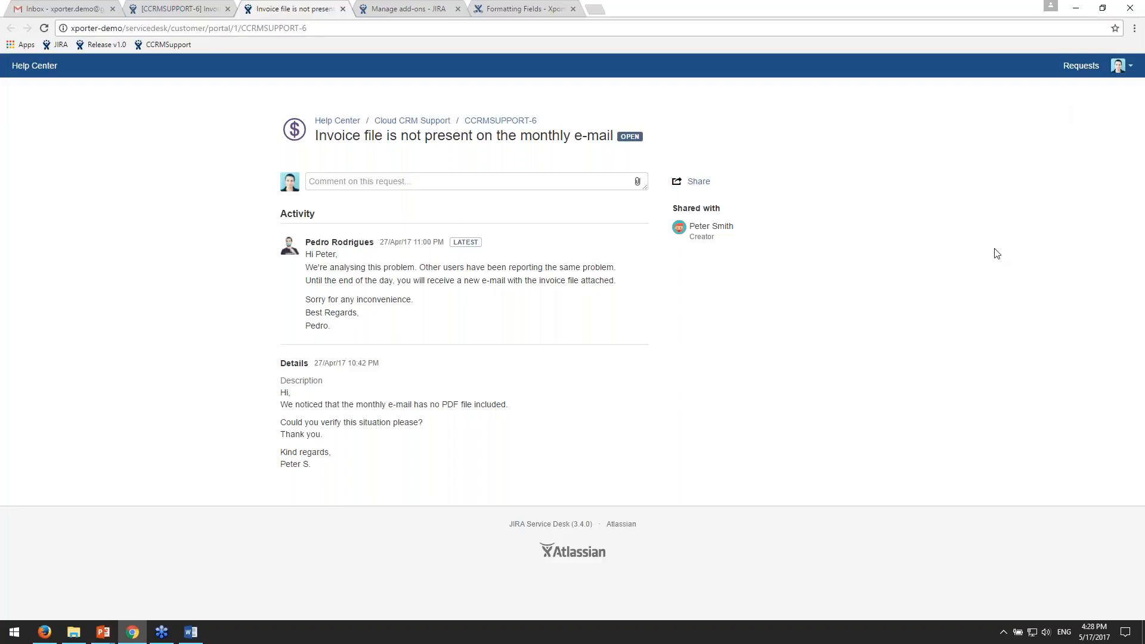
middle_click(306, 11)
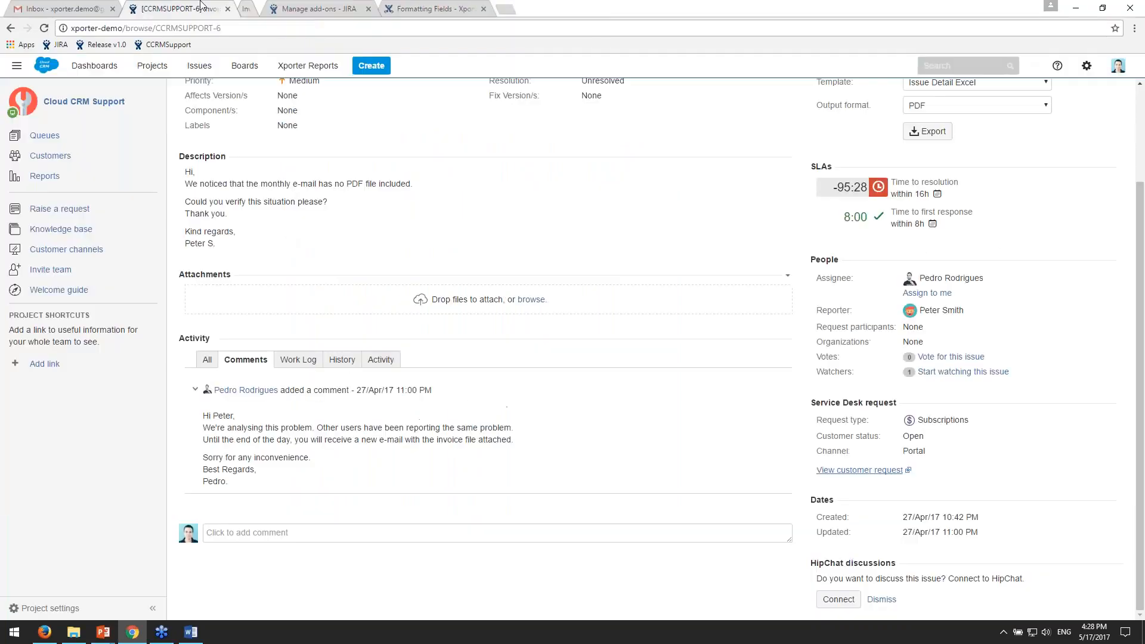
scroll(760, 271, up, 2)
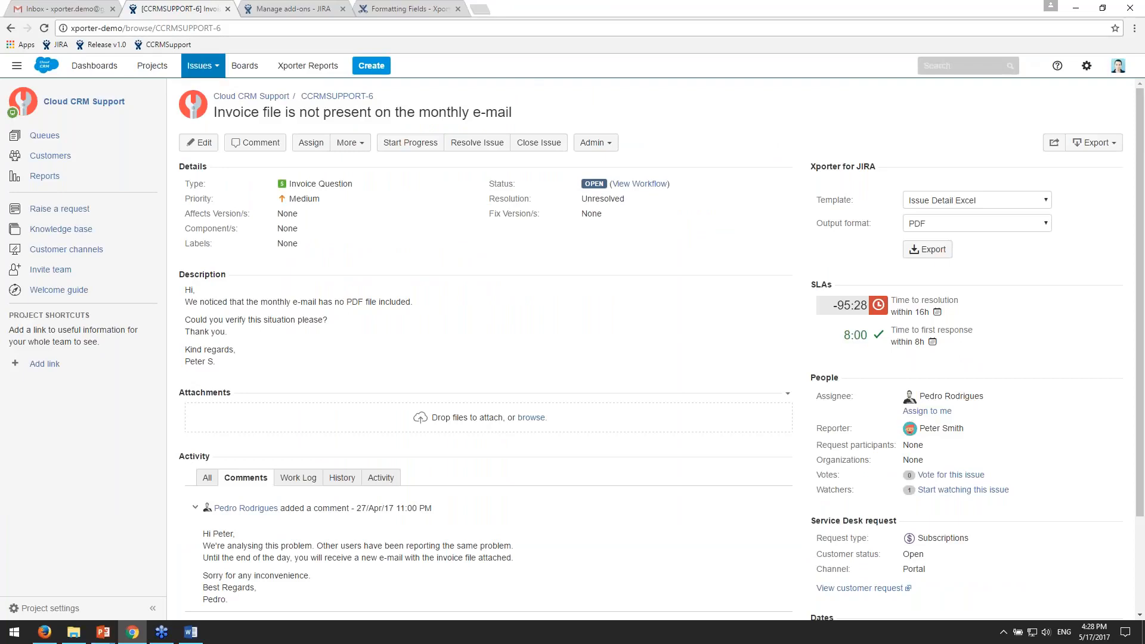
- Open and reload the Release v1.0 filter listing its 55 issues
click(224, 72)
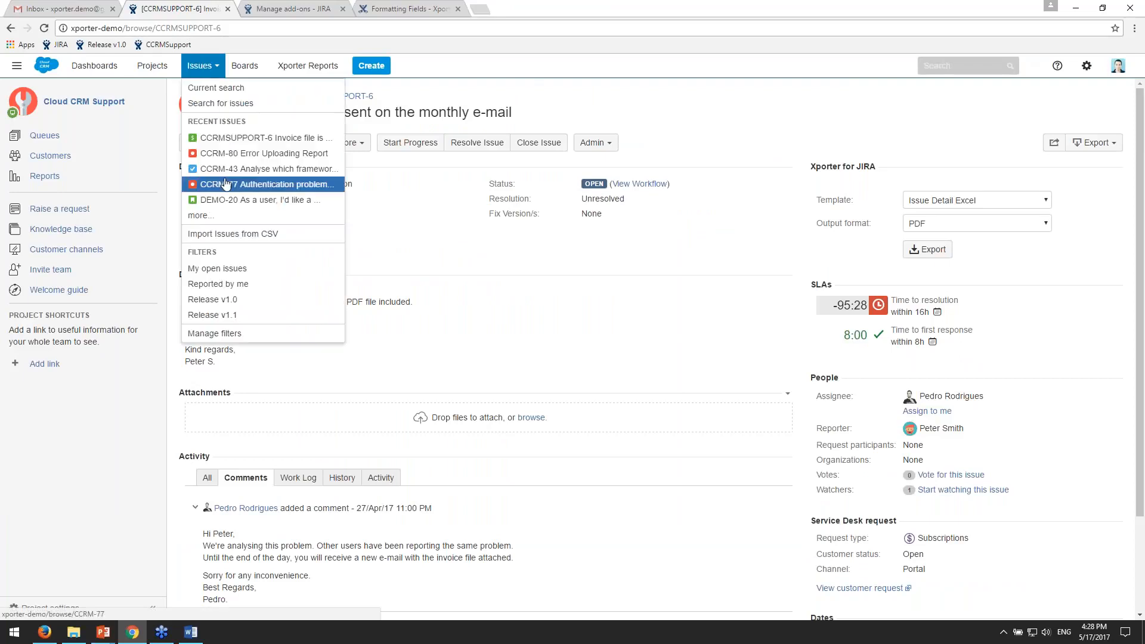
click(274, 305)
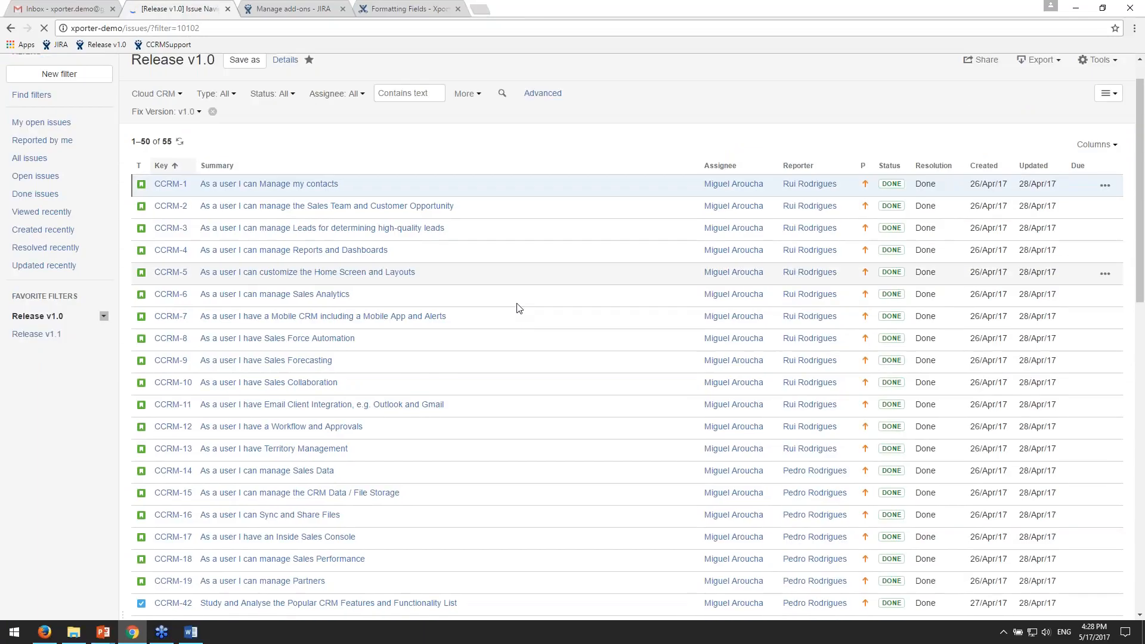
scroll(519, 308, down, 1)
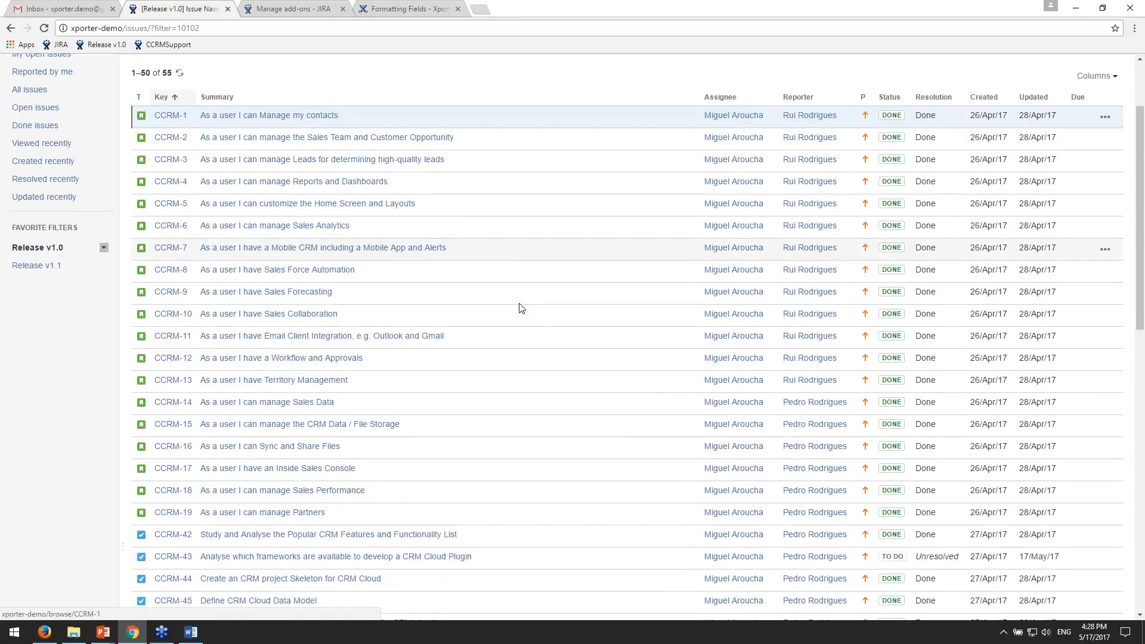
scroll(520, 307, up, 2)
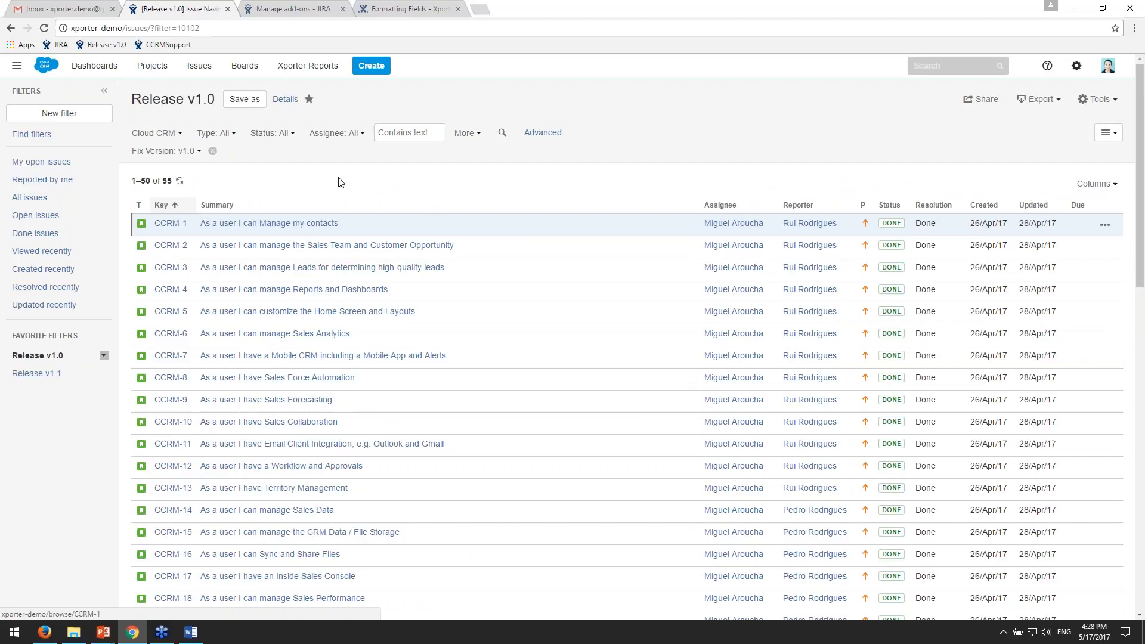
click(37, 356)
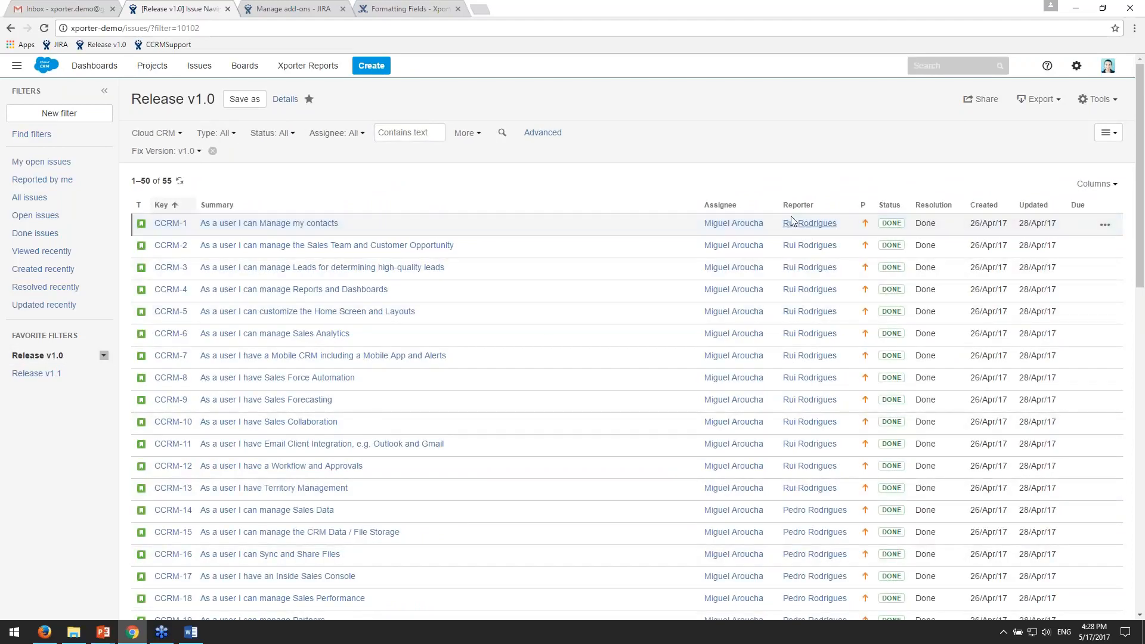
click(1051, 103)
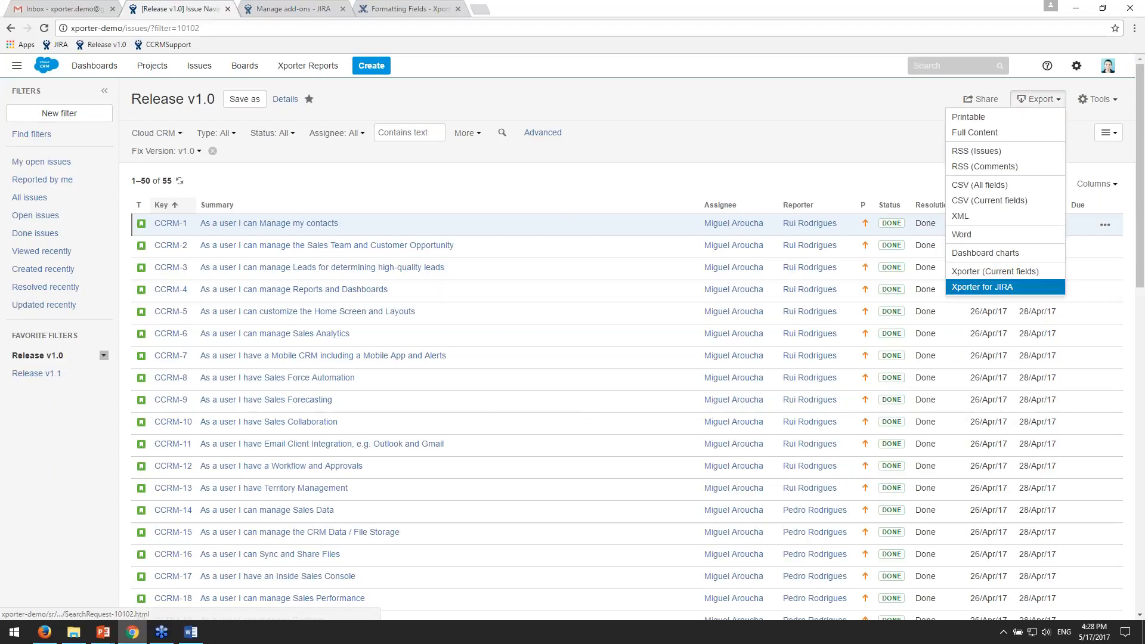
- Export via Xporter for JIRA with the Issue List Excel template and XLSX output
click(990, 287)
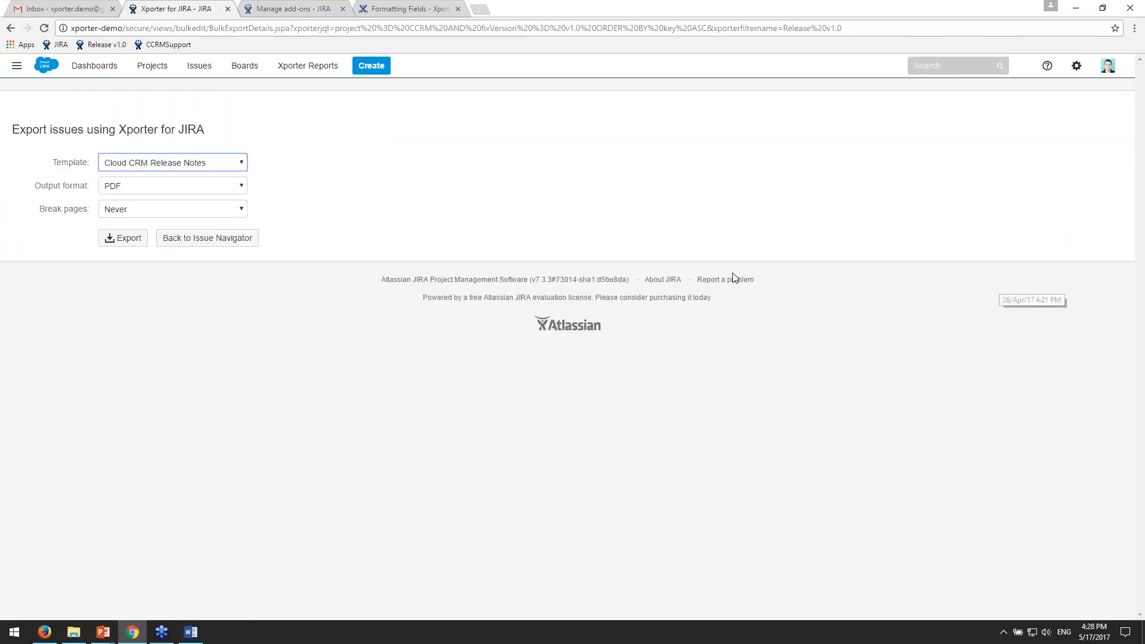
click(220, 162)
click(215, 186)
click(297, 151)
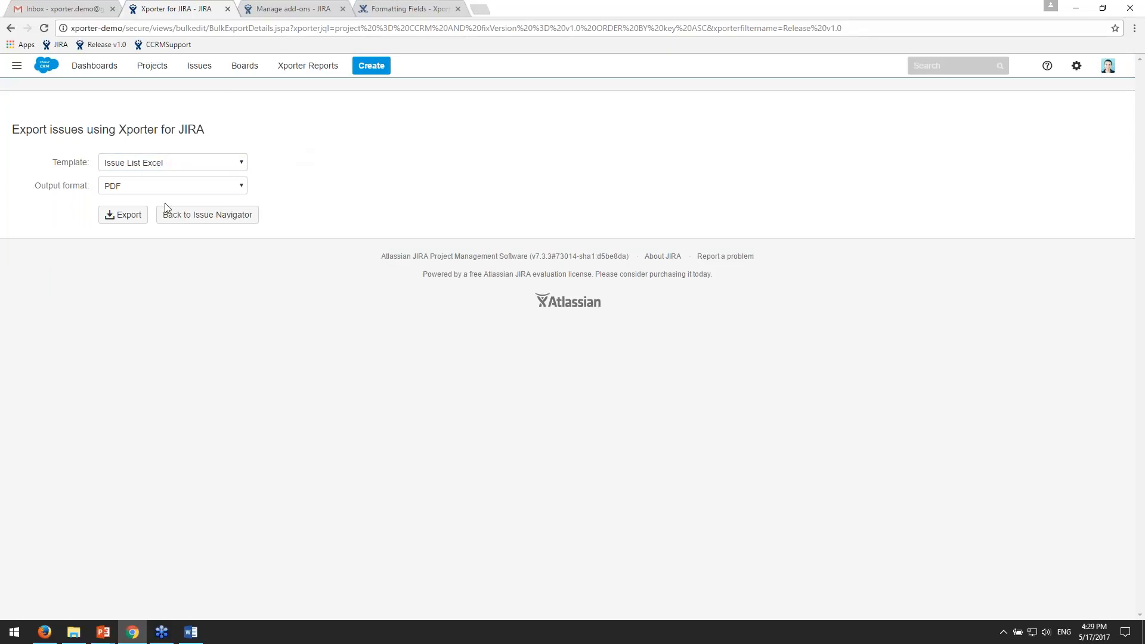
click(232, 186)
click(188, 208)
click(428, 193)
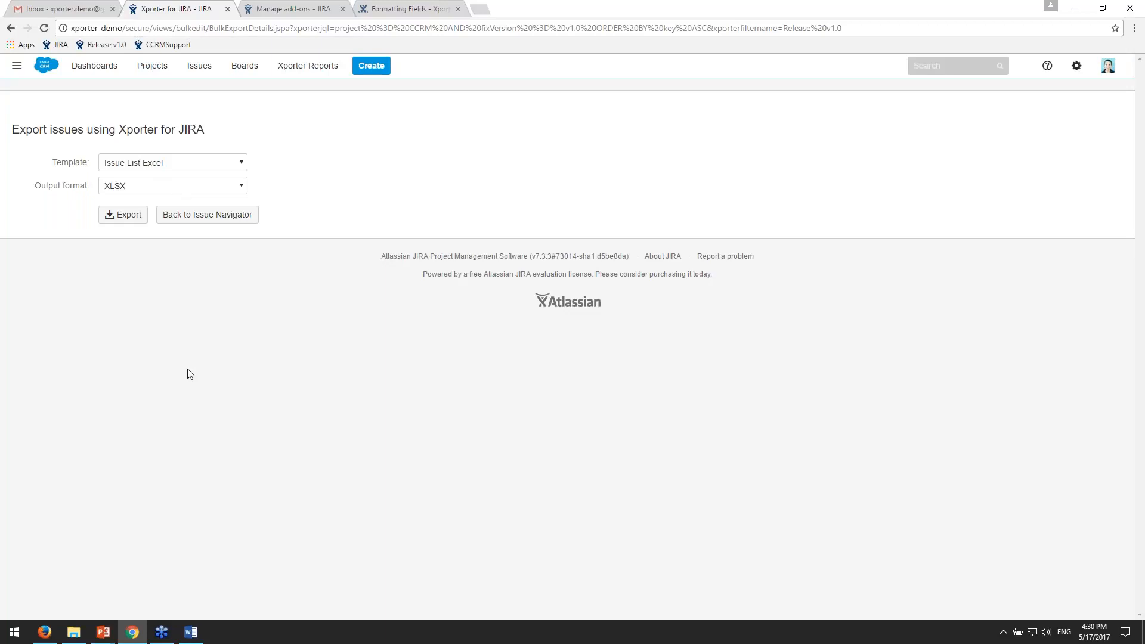
- Open IssueListExcel.xlsx from the Templates folder in Excel and inspect its &{for issues} row
click(73, 631)
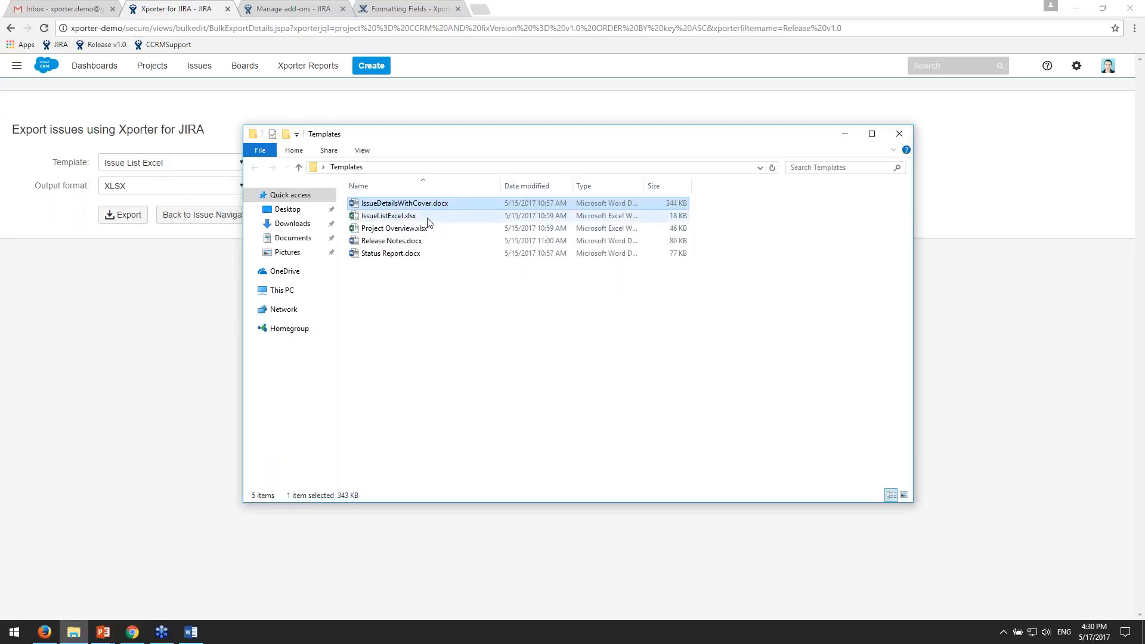
double_click(427, 217)
click(419, 308)
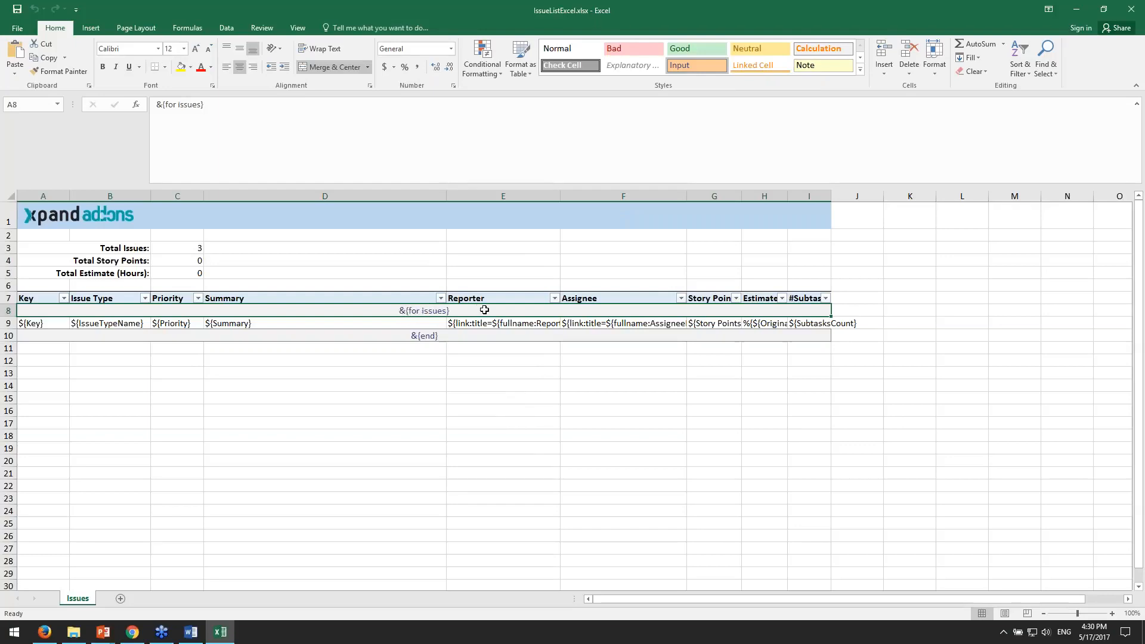
- Inspect the template's &{end} and &{for issues} markers, row 9 placeholders and ${SubtasksCount}
click(479, 337)
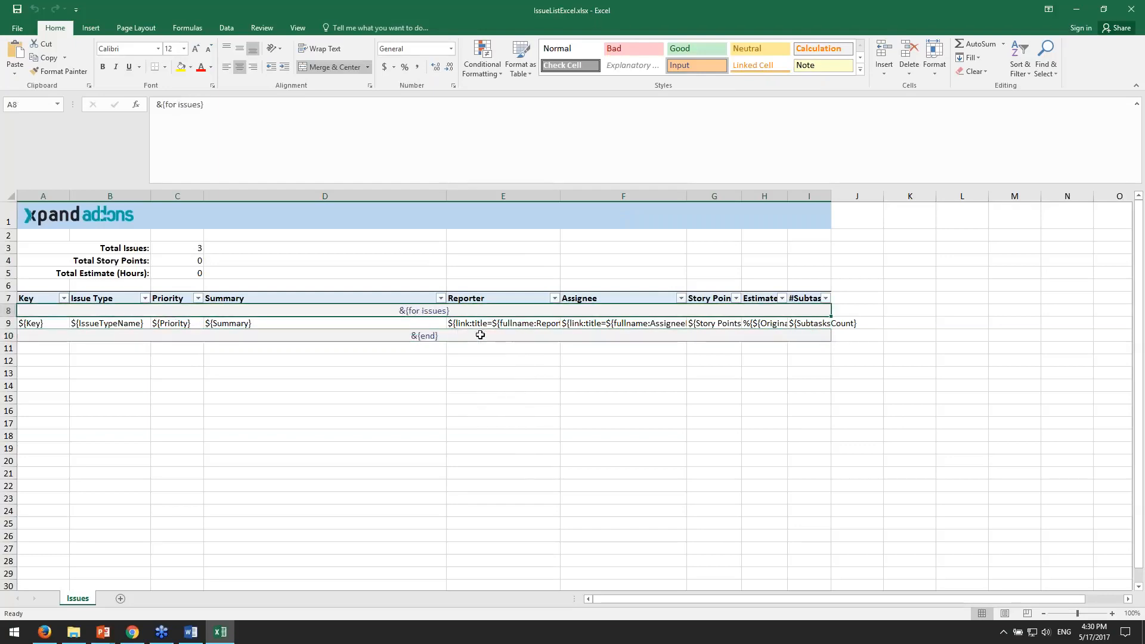
click(489, 311)
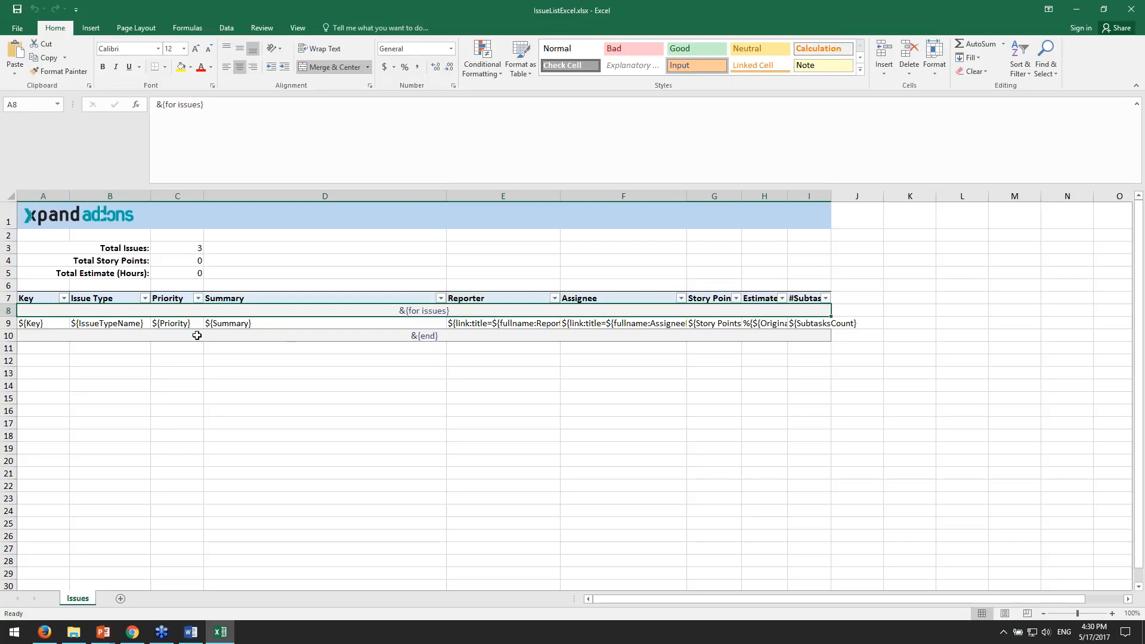
drag(41, 323, 772, 325)
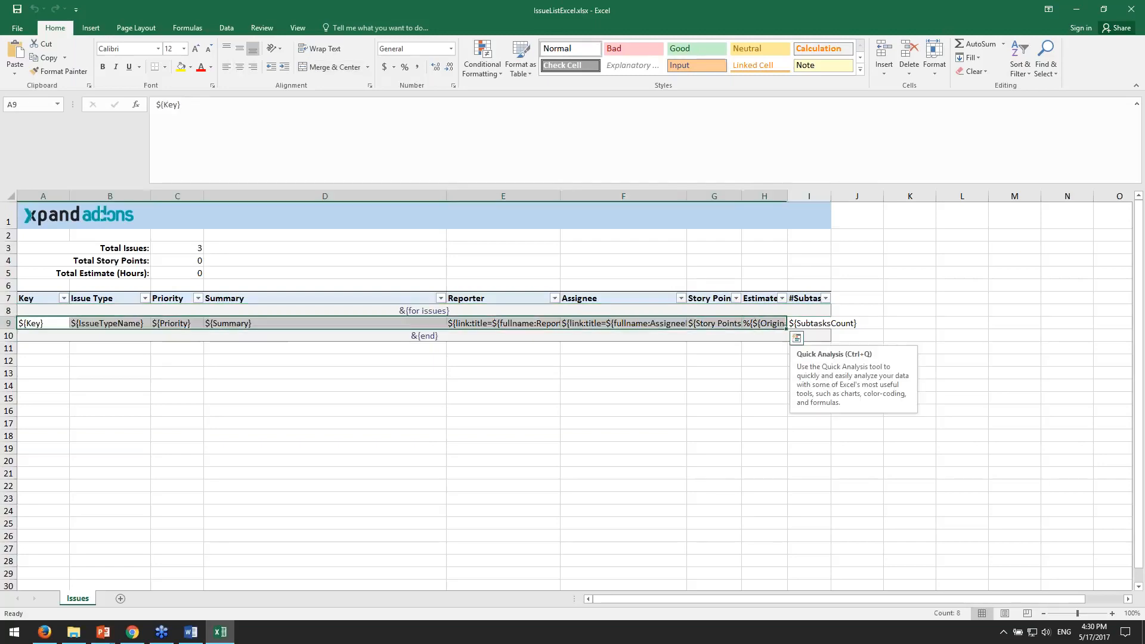
click(819, 324)
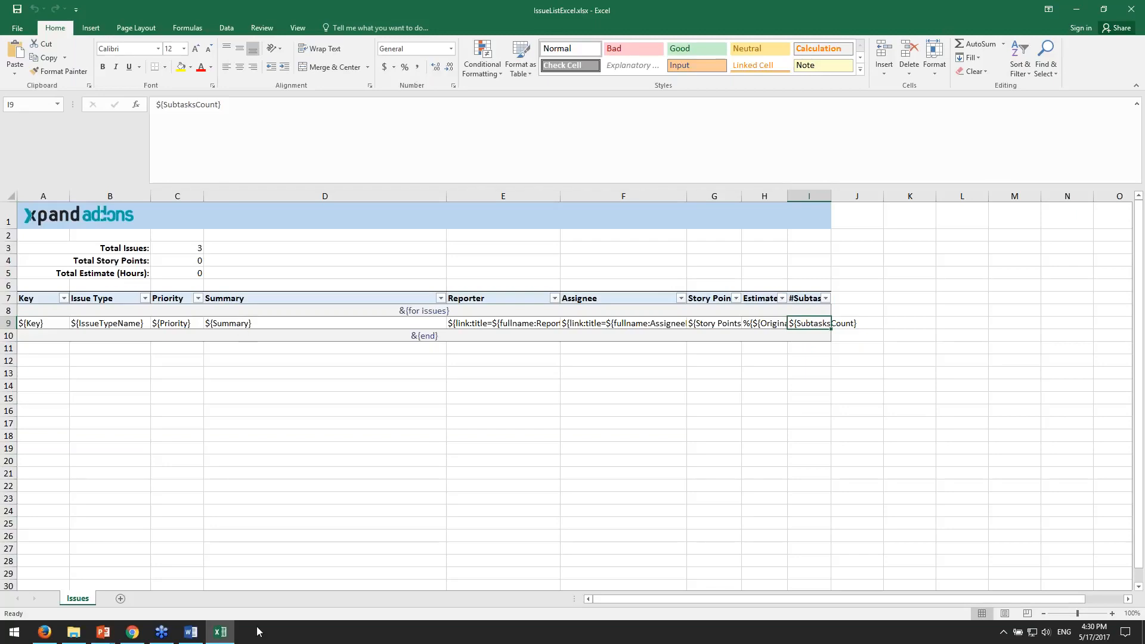
- Return to the Xporter export page and keep Issue List Excel as the template
click(132, 631)
key(alt+Tab)
key(alt+Tab)
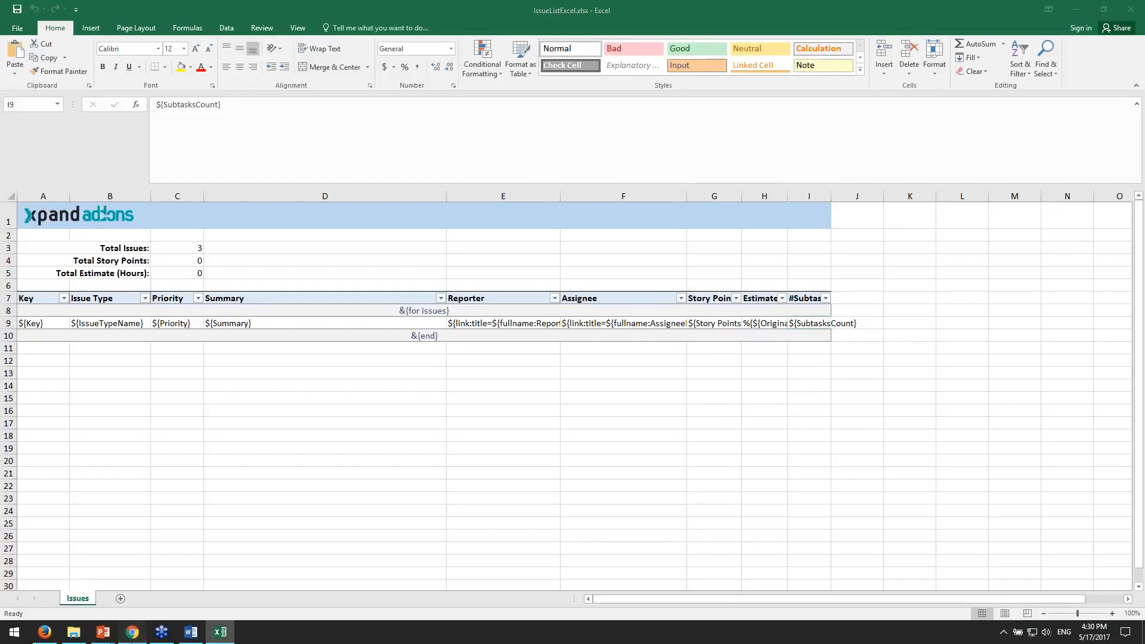
click(212, 162)
click(411, 171)
- Export with the Issue List Excel template, then download and open issues (1).xlsx in Excel
click(122, 215)
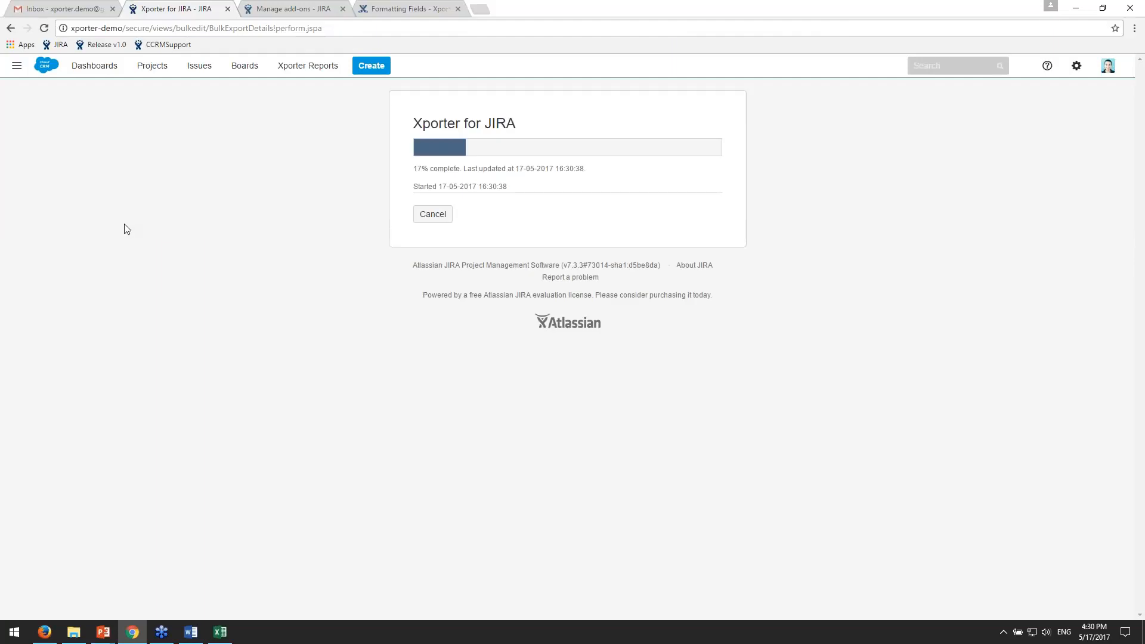
click(682, 181)
click(81, 605)
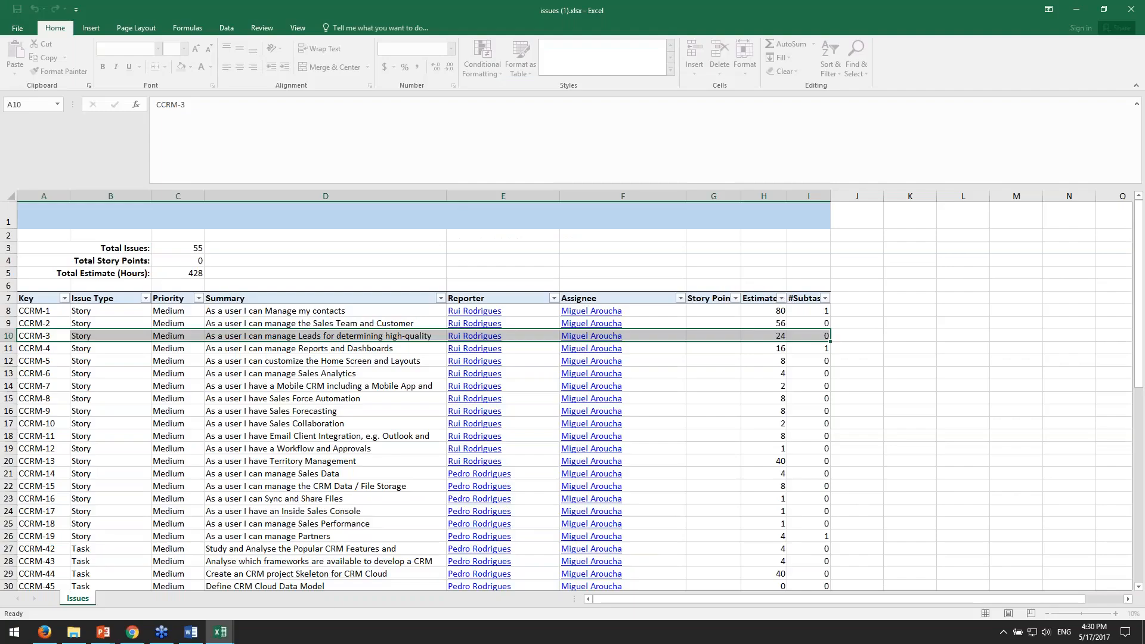
scroll(1136, 292, down, 1)
mouse_move(1138, 293)
mouse_down()
mouse_move(1138, 306)
mouse_move(1138, 282)
mouse_up()
click(1016, 348)
click(222, 638)
- Count the issue keys in issues (1).xlsx, confirming 55 issues ending at CCRM-81
mouse_move(169, 590)
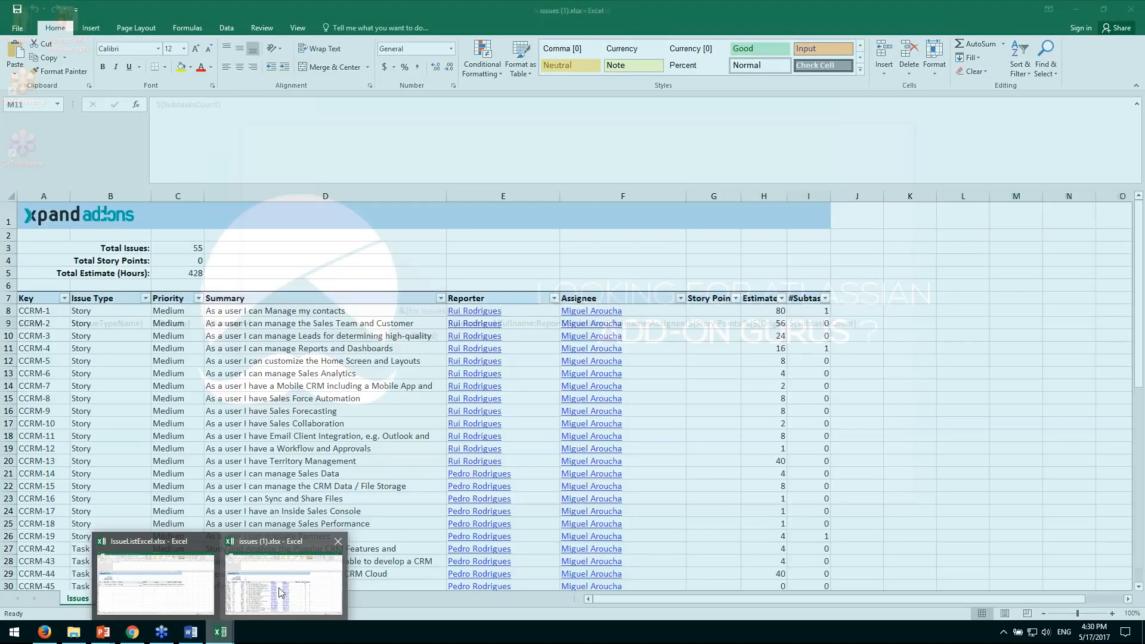
click(280, 592)
scroll(110, 279, down, 3)
scroll(110, 279, down, 14)
click(67, 372)
scroll(67, 370, up, 2)
key(ctrl+shift+Up)
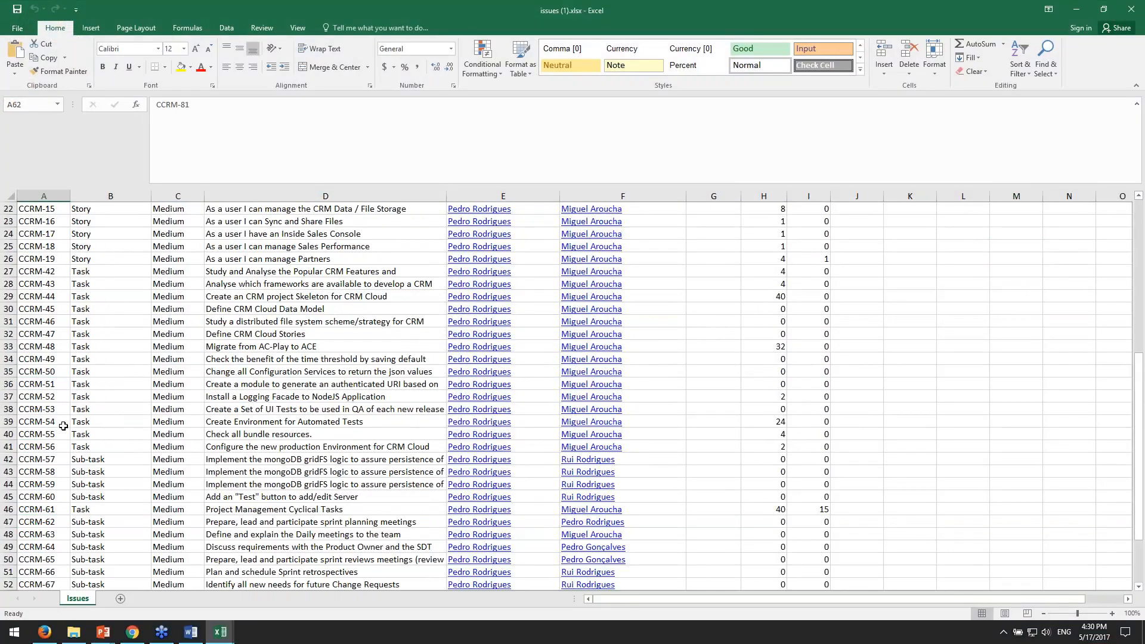
scroll(183, 361, down, 9)
scroll(183, 361, down, 3)
scroll(183, 361, up, 12)
click(884, 423)
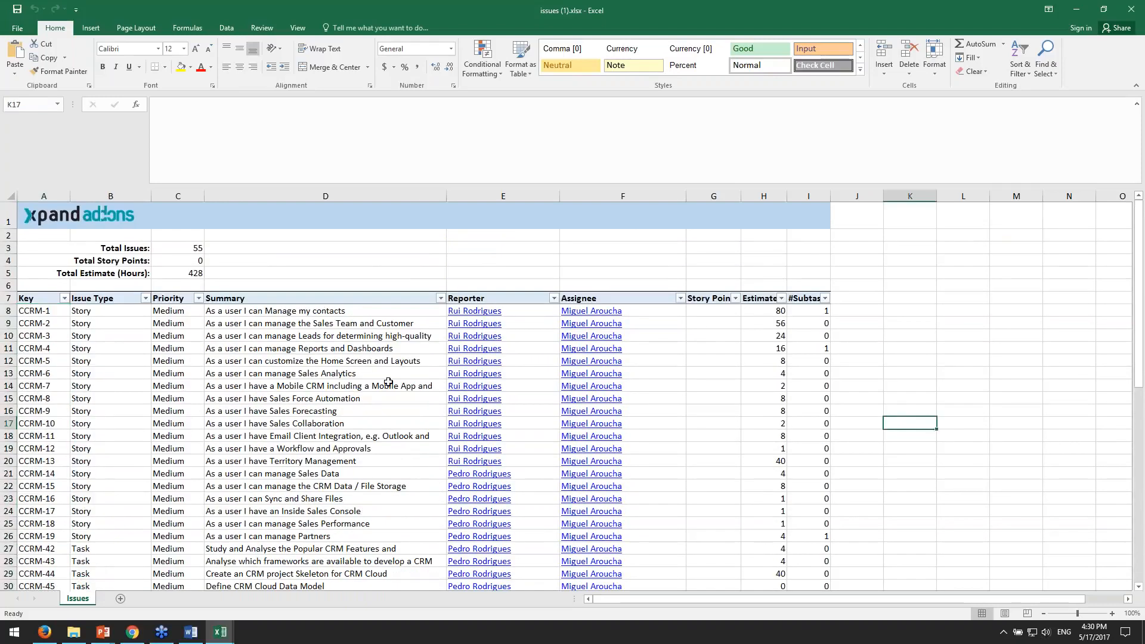
key(alt+Tab)
- Return to the Issue Navigator and compare its issues with the workbook rows from CCRM-1
click(471, 281)
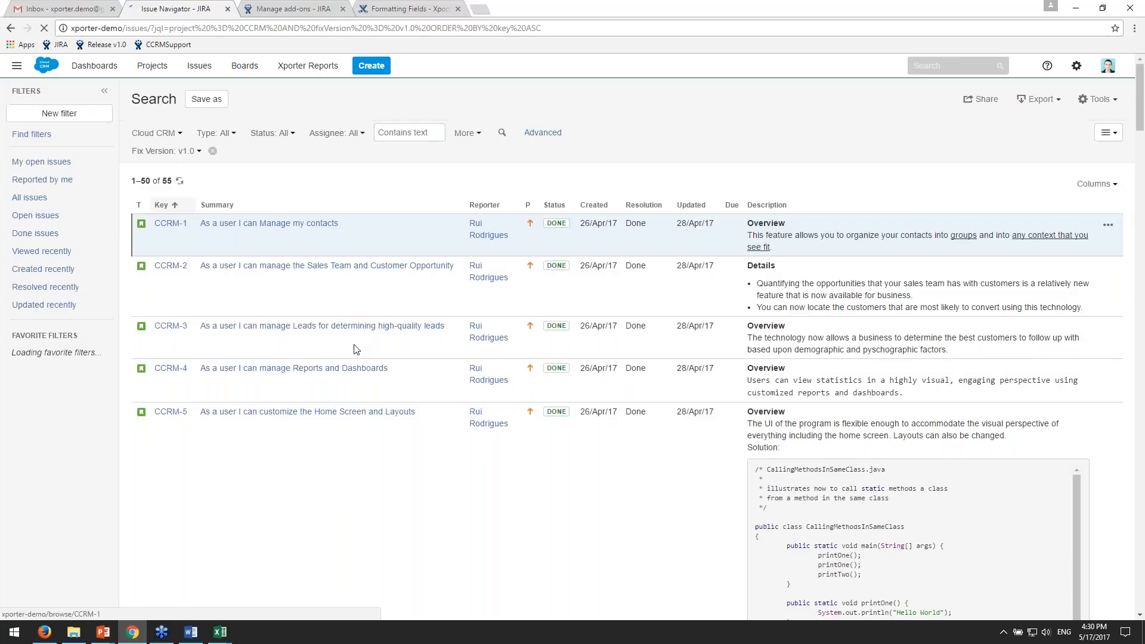
key(alt+Tab)
click(37, 312)
key(alt)
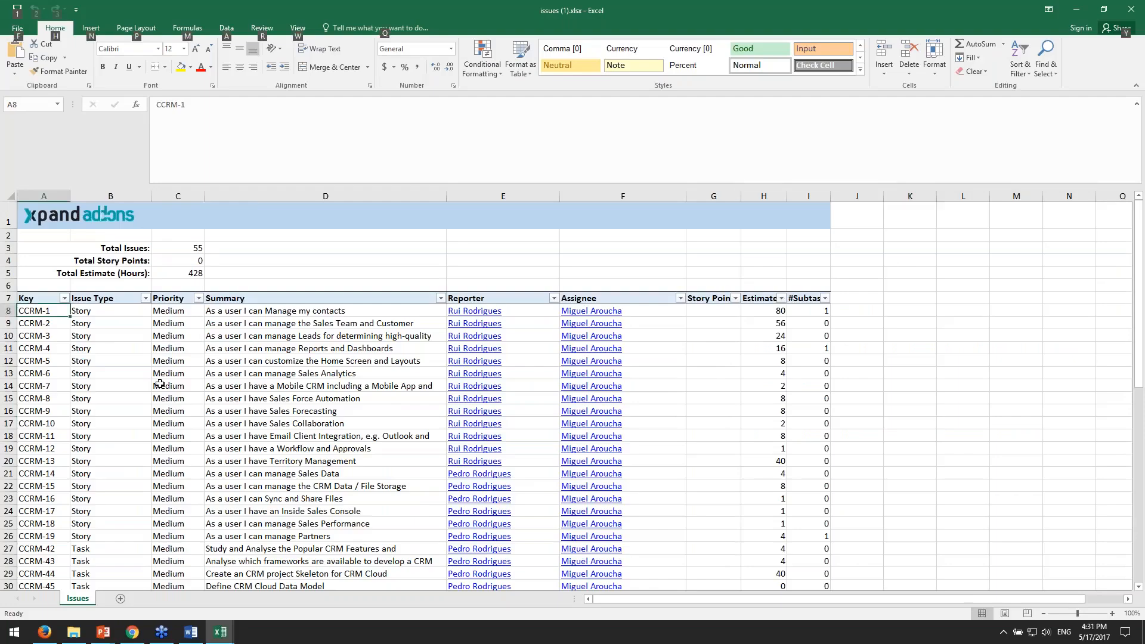
key(alt+Tab)
scroll(177, 372, down, 1)
key(alt+Tab)
scroll(54, 489, down, 6)
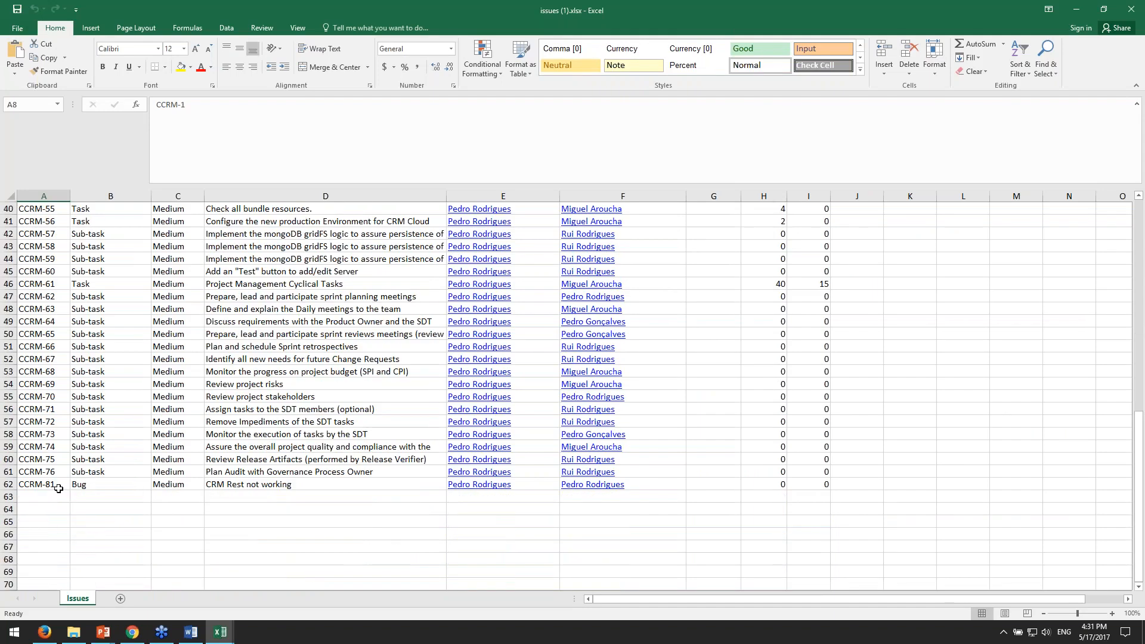
key(alt+Tab)
scroll(1140, 310, down, 15)
scroll(1140, 310, down, 20)
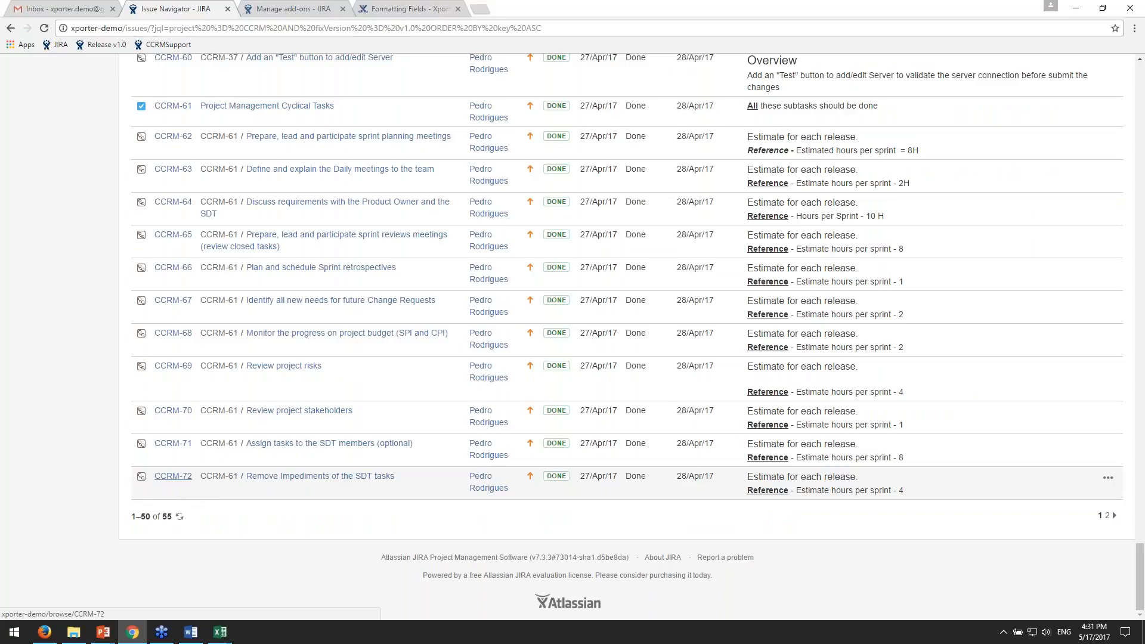
- Check the workbook's last issue keys, such as CCRM-74, against the navigator list
key(alt+Tab)
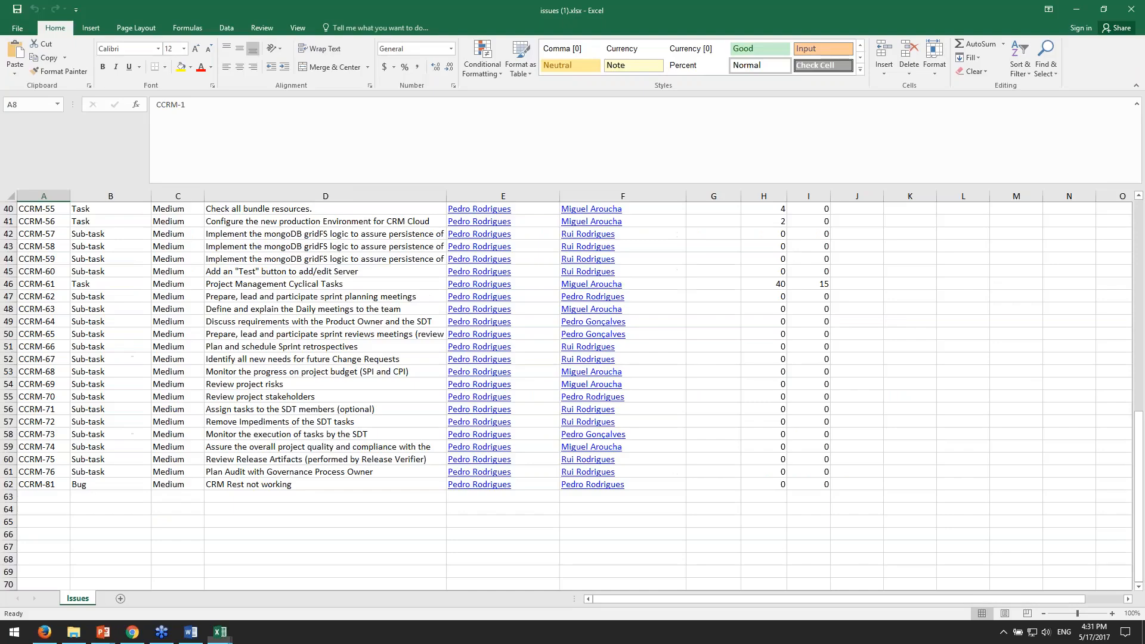
click(63, 422)
click(58, 445)
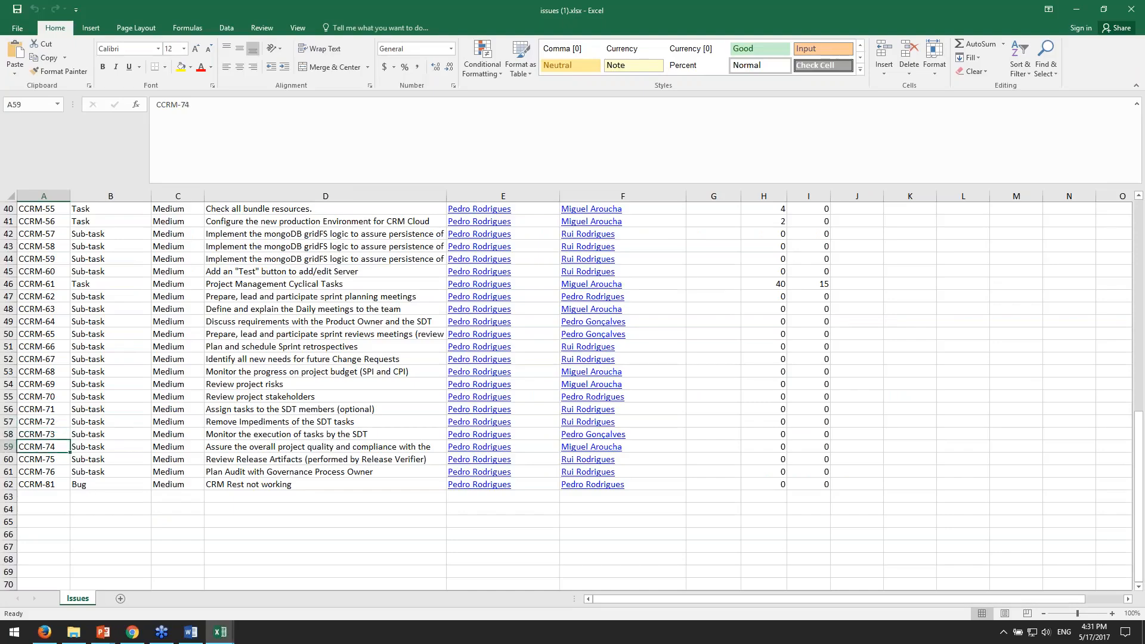
click(511, 520)
scroll(775, 545, up, 2)
scroll(830, 555, up, 11)
click(975, 510)
scroll(975, 509, down, 5)
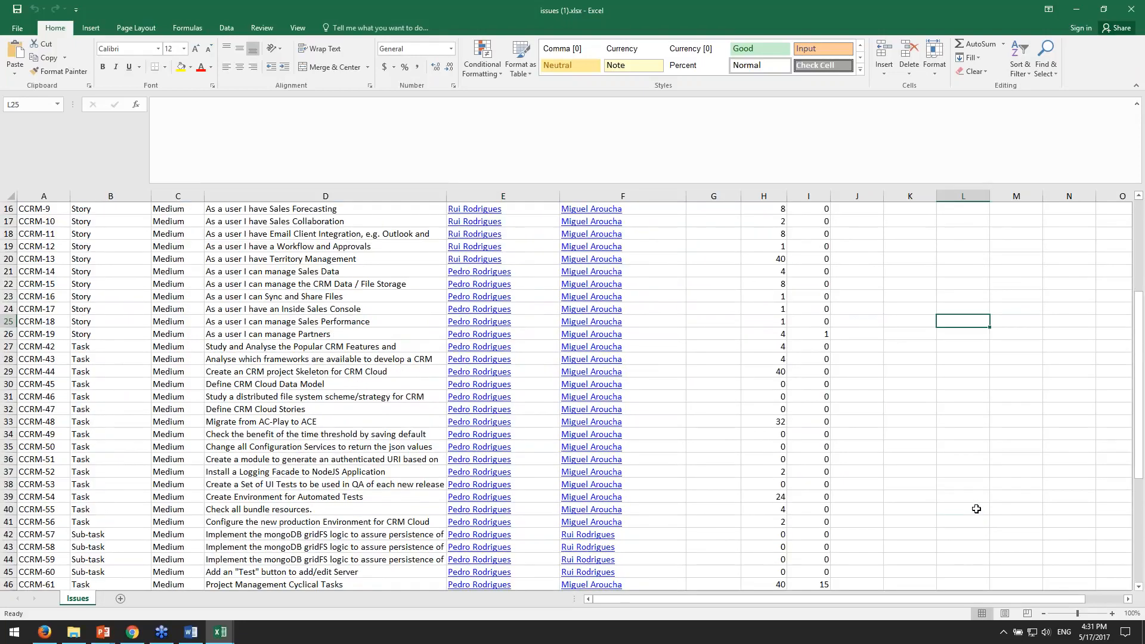
scroll(882, 516, up, 3)
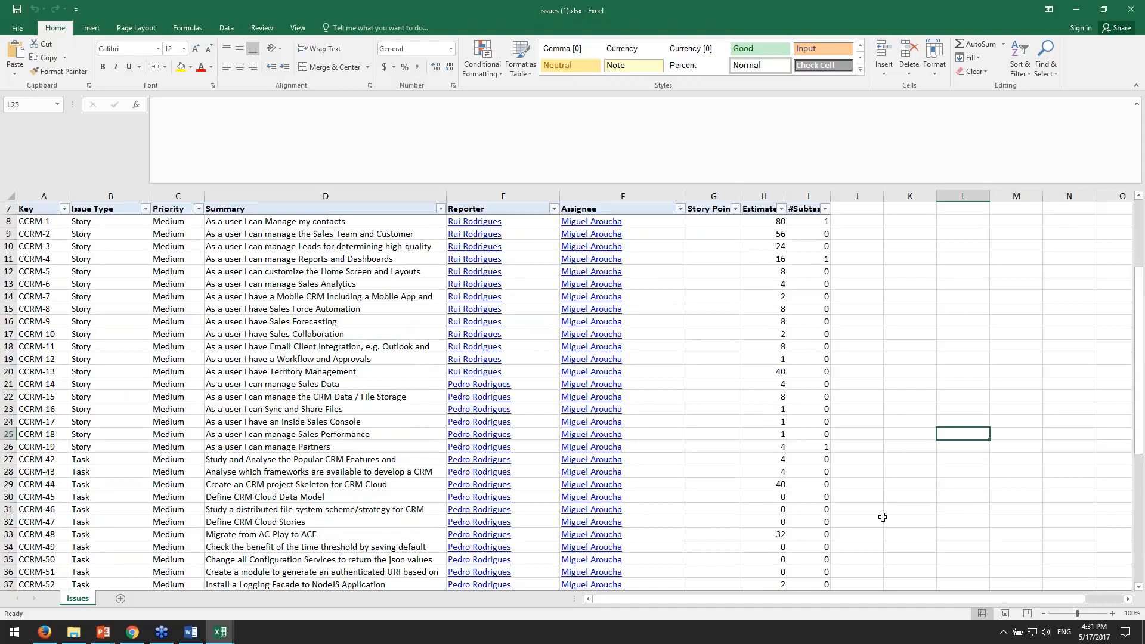
scroll(882, 517, up, 2)
- Bring IssueListExcel.xlsx forward and inspect its &{for issues} and &{end} rows
click(219, 632)
click(199, 599)
click(426, 311)
click(435, 333)
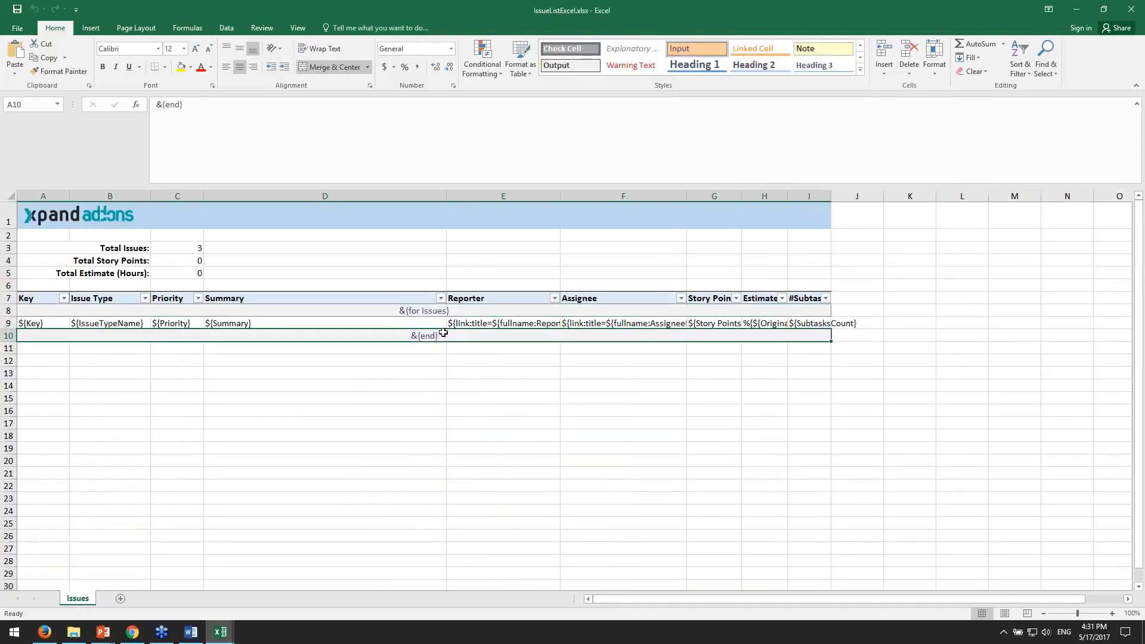
- Inspect the ${SubtasksCount} and Assignee link placeholders, then close the IssueListExcel.xlsx template
click(798, 325)
click(665, 325)
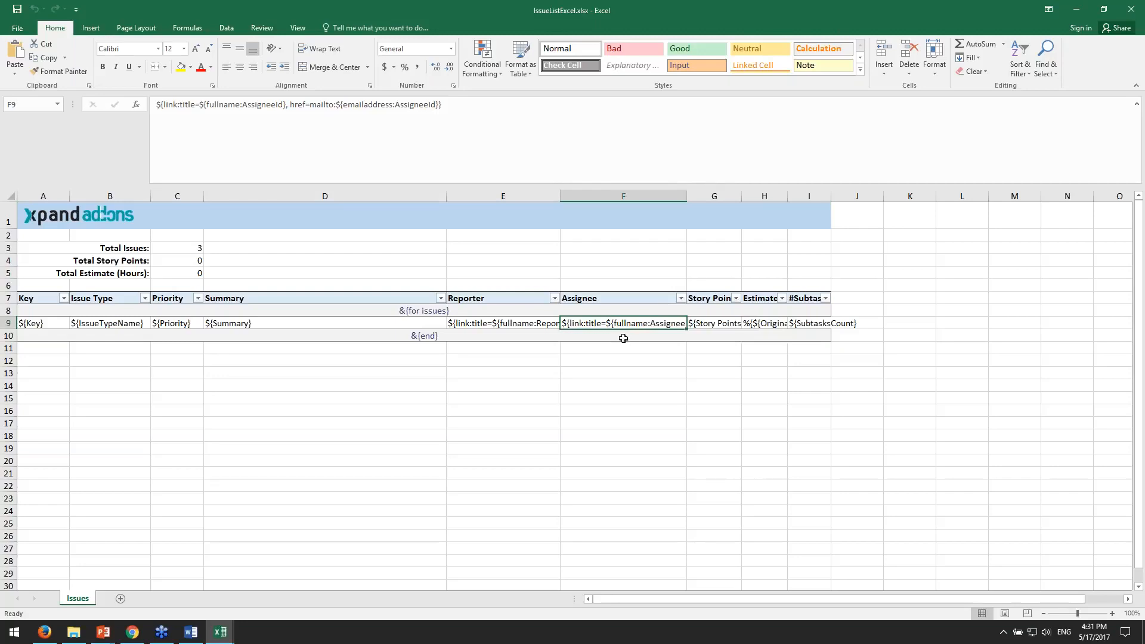
click(903, 397)
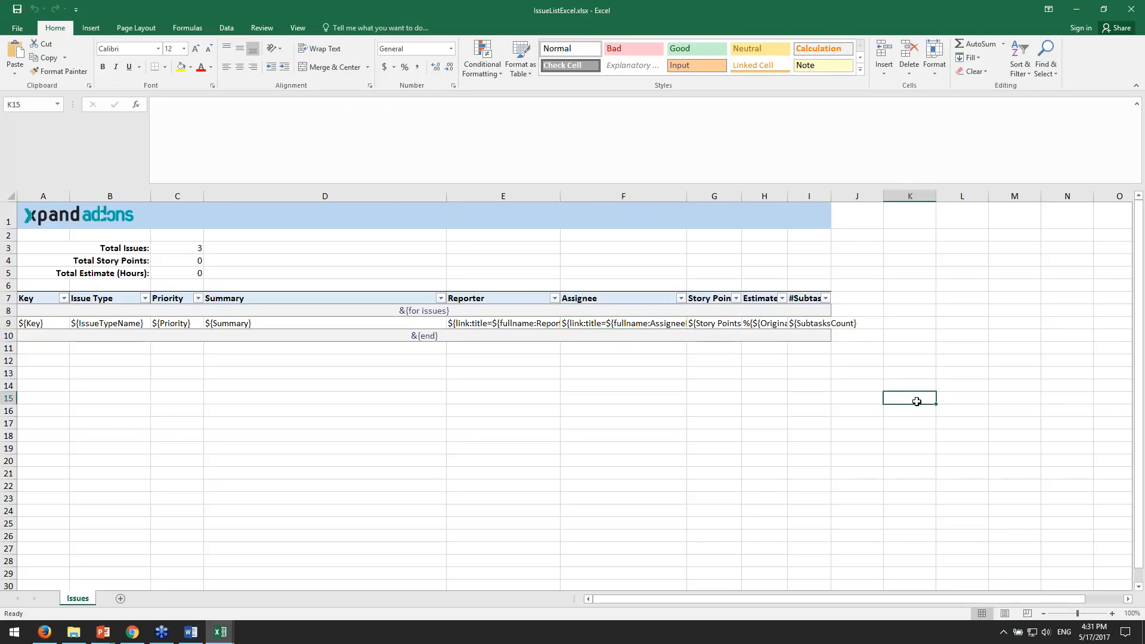
click(1131, 9)
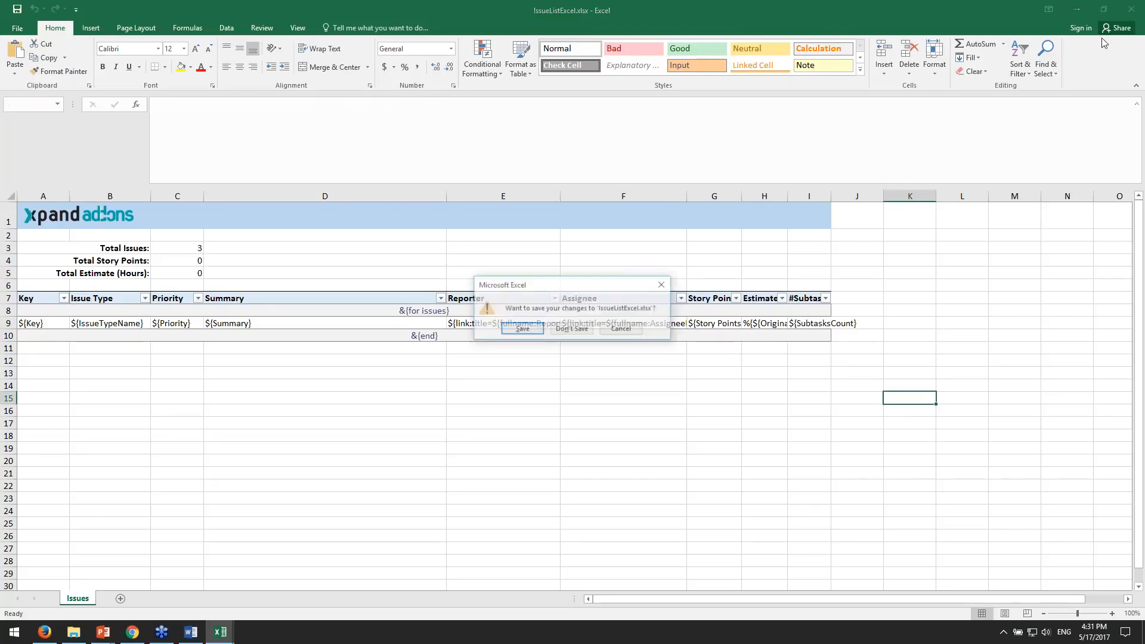
click(570, 329)
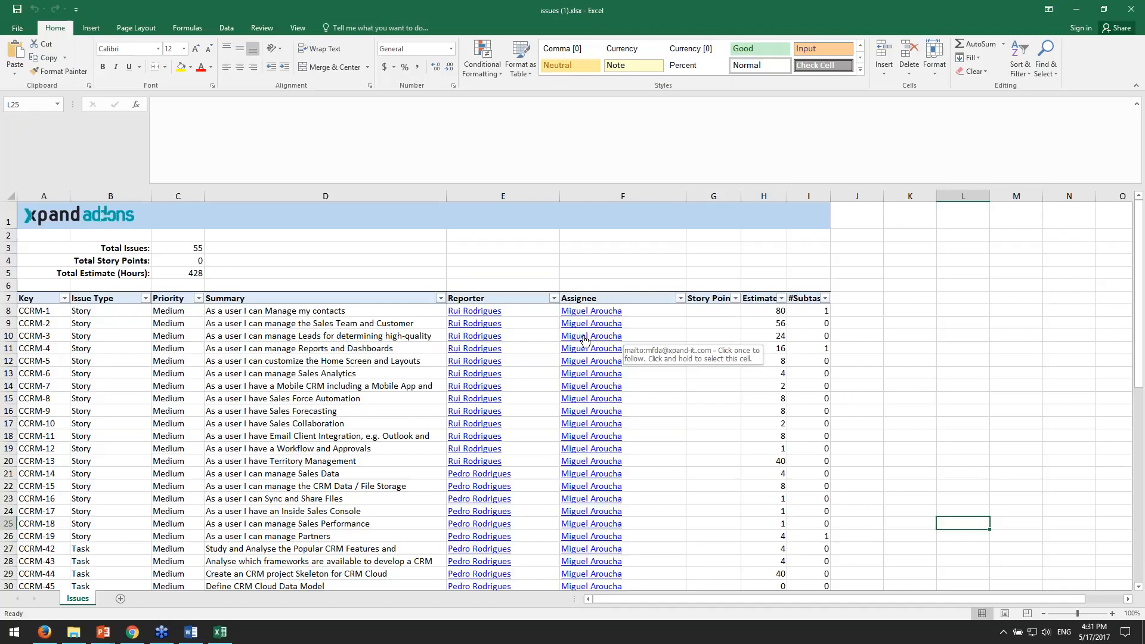
- Close issues (1).xlsx without saving, scroll the Issue Navigator to the top, and reopen Templates
click(1135, 9)
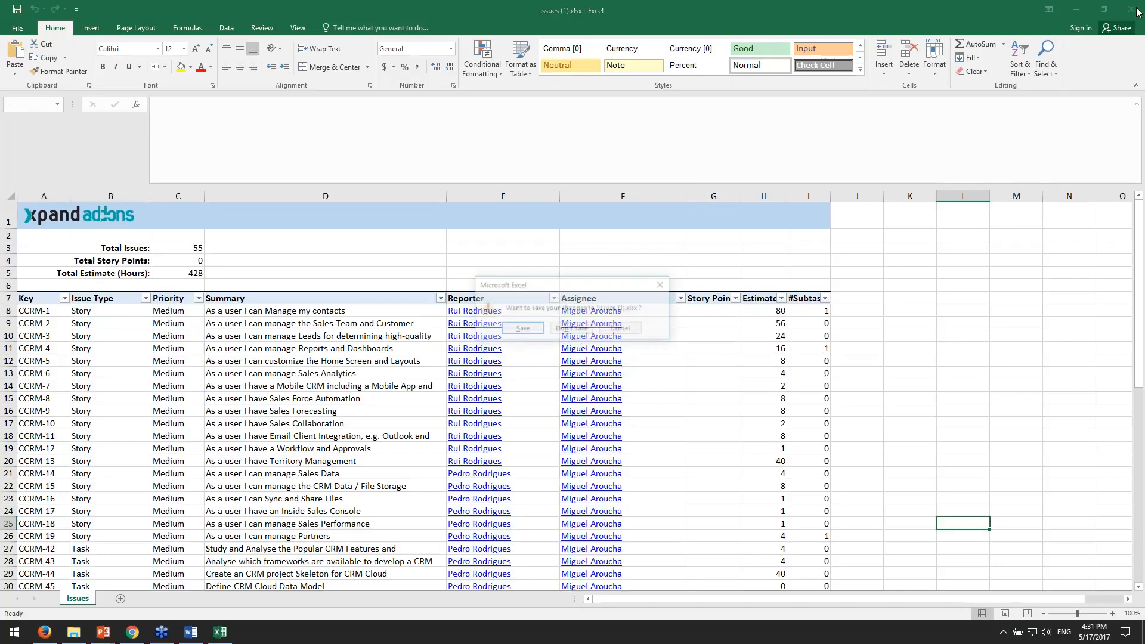
click(574, 329)
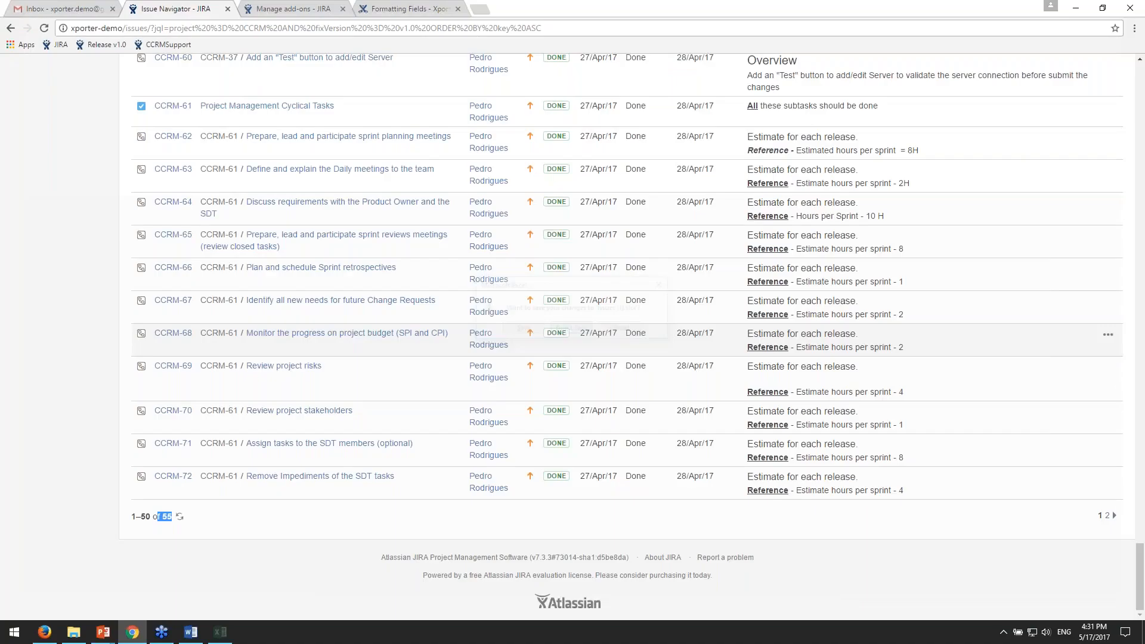
scroll(626, 333, up, 4)
drag(1139, 545, 1144, 88)
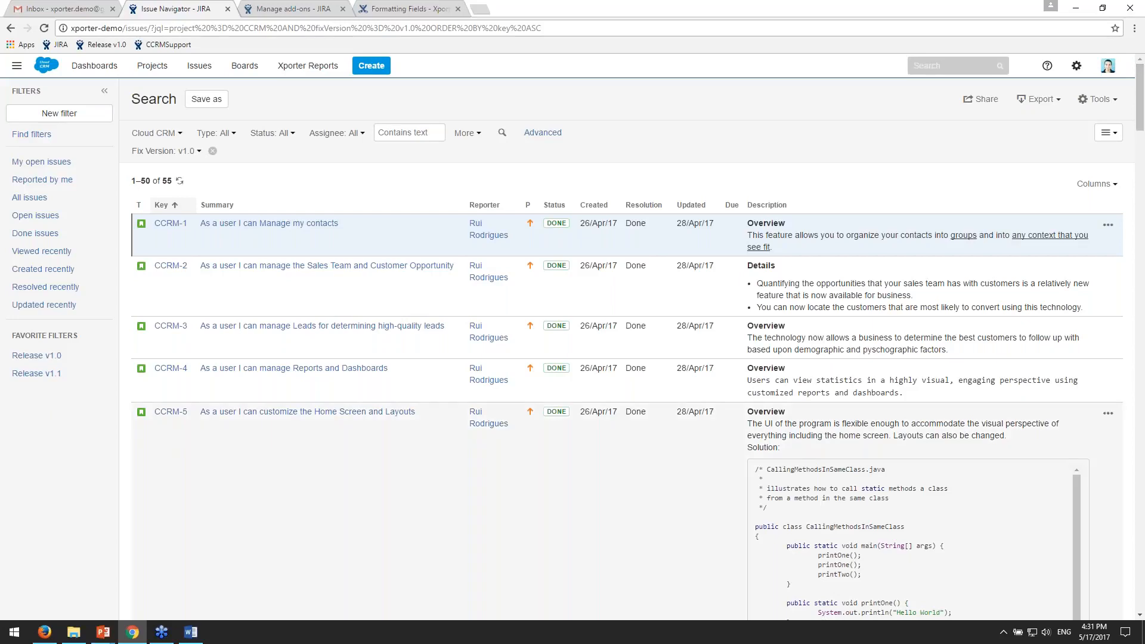
click(73, 632)
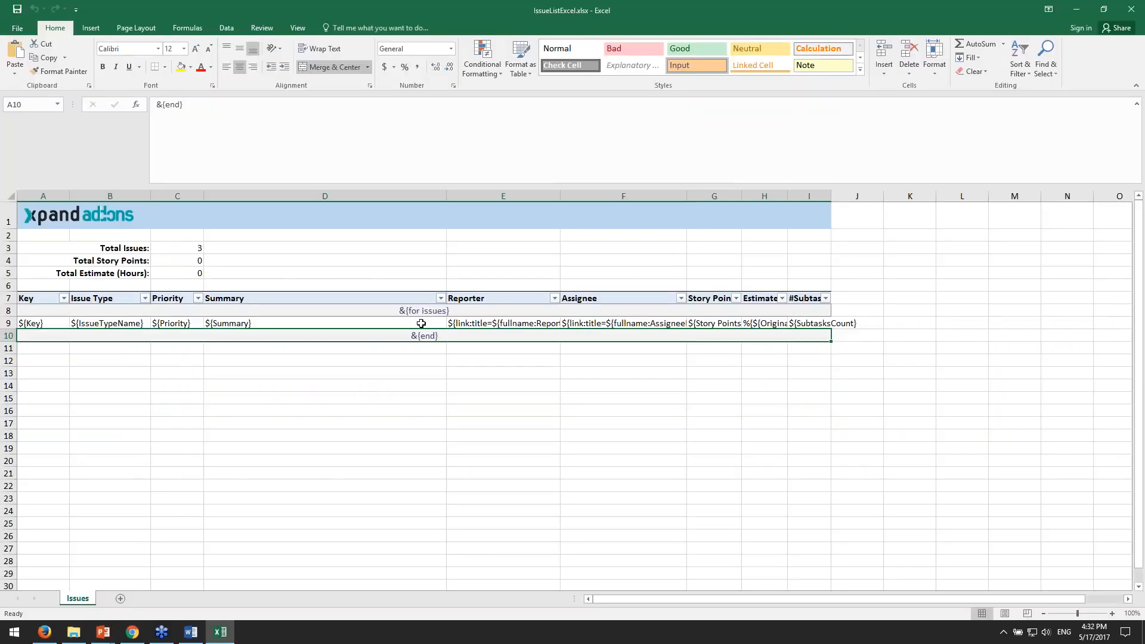
- Reopen IssueListExcel.xlsx and delete the loop marker text, including &{end} in row 10
click(421, 315)
key(Delete)
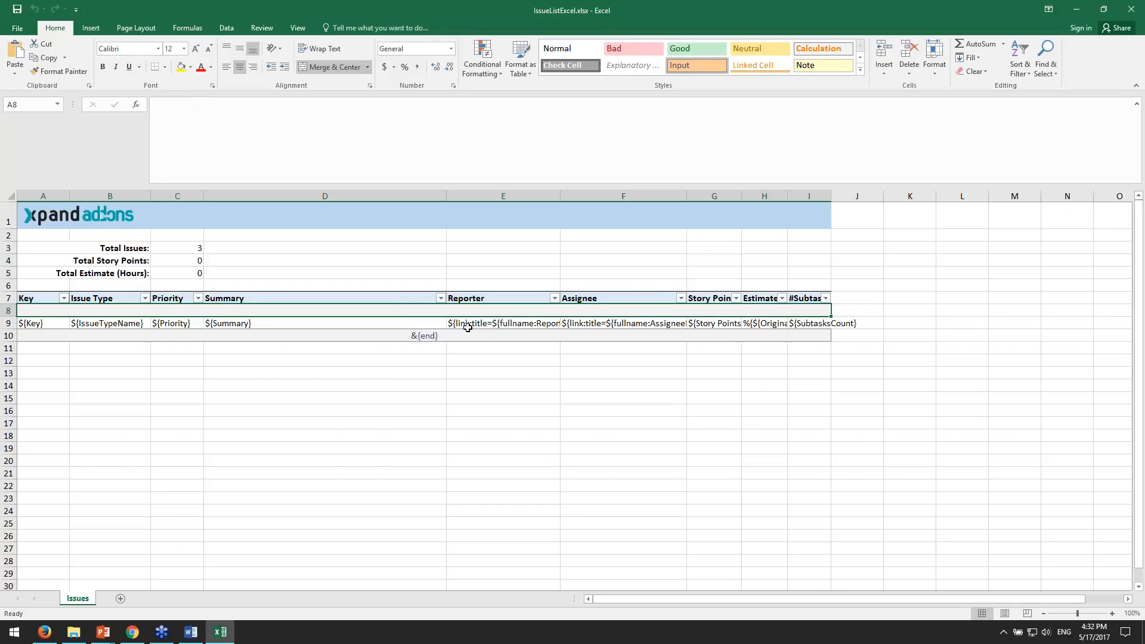
click(453, 345)
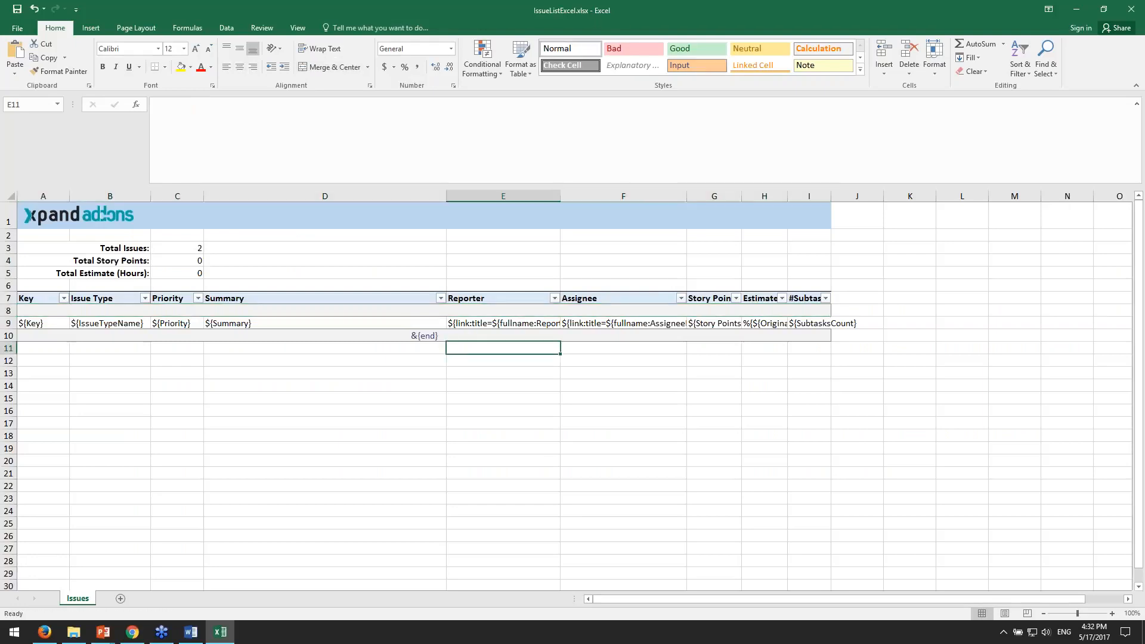
click(451, 337)
key(Delete)
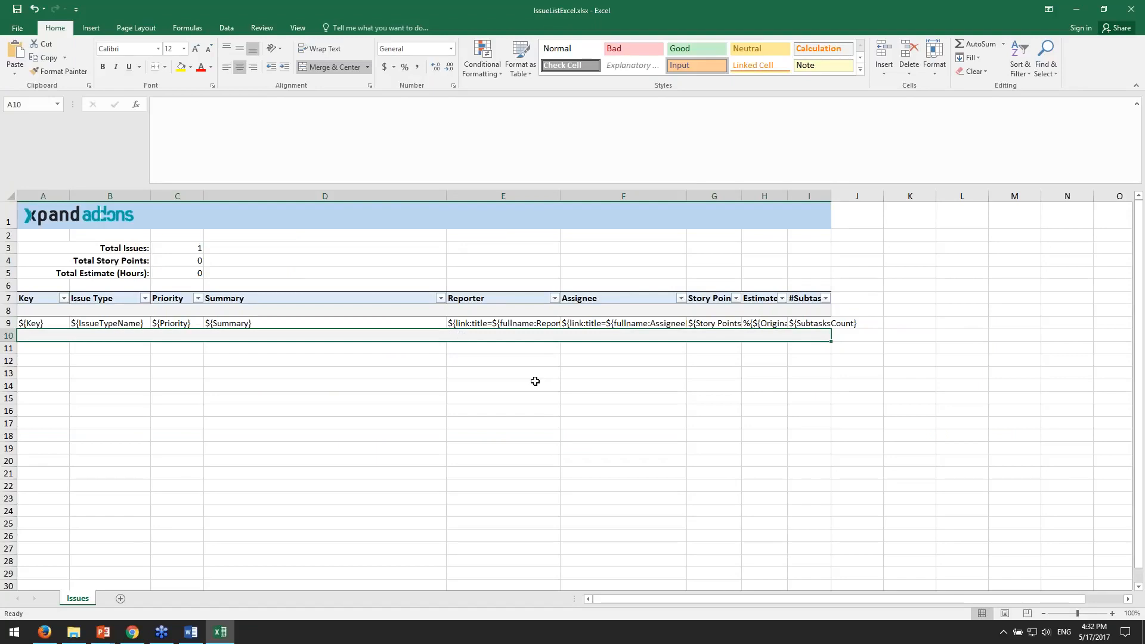
click(554, 410)
click(532, 338)
- Copy the template block A1:I10 and paste copies at A11 and A21
click(43, 323)
drag(43, 323, 250, 217)
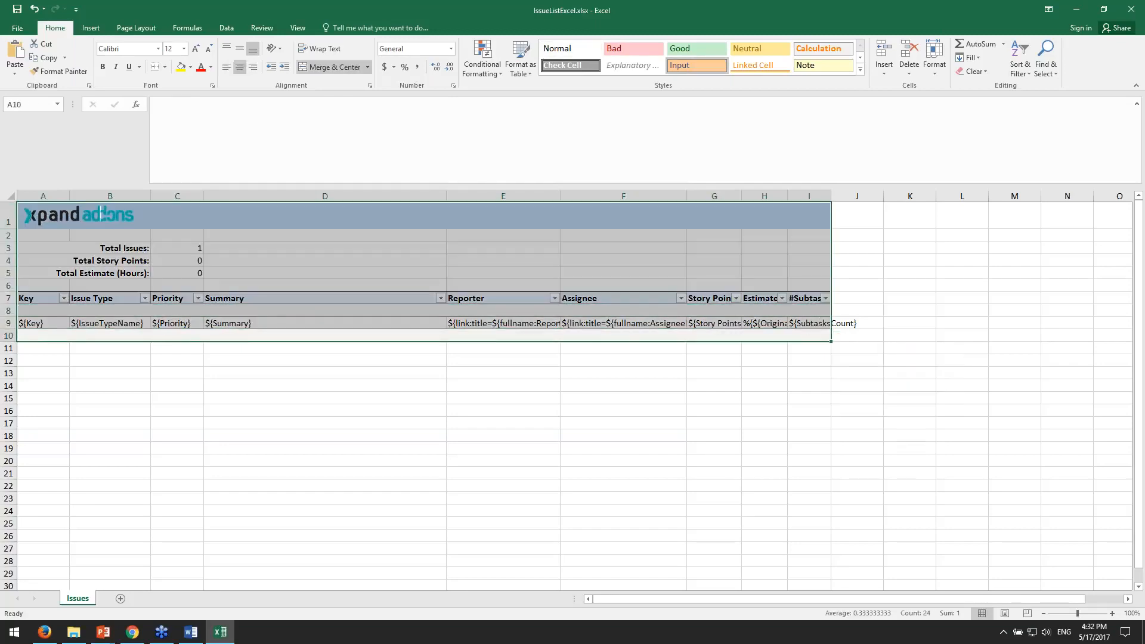
key(ctrl+c)
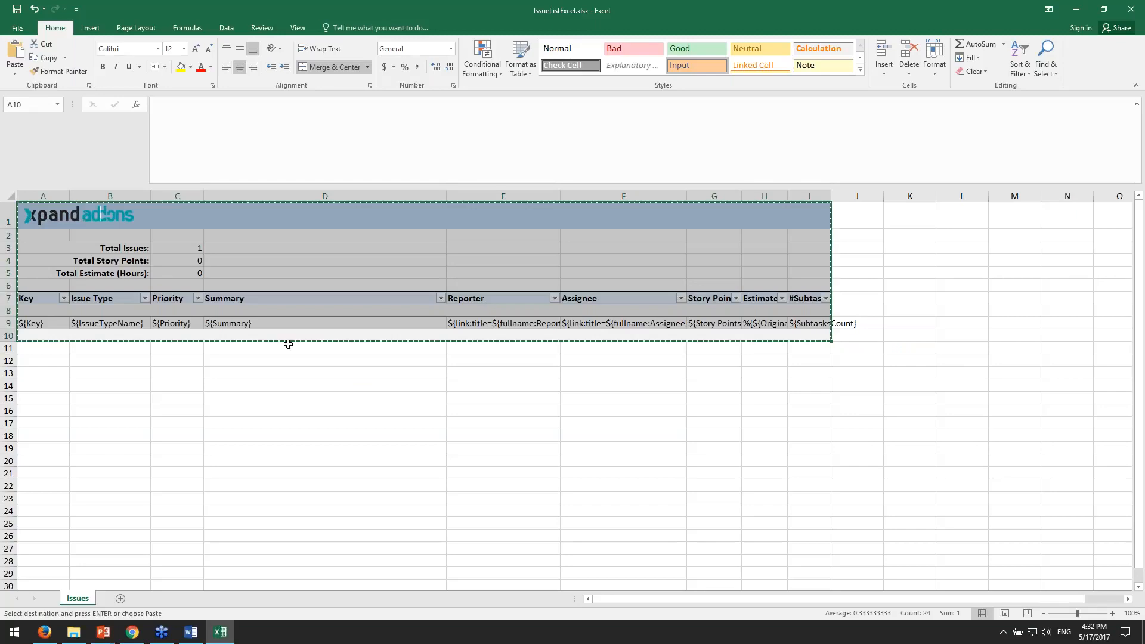
key(Down)
key(ctrl+v)
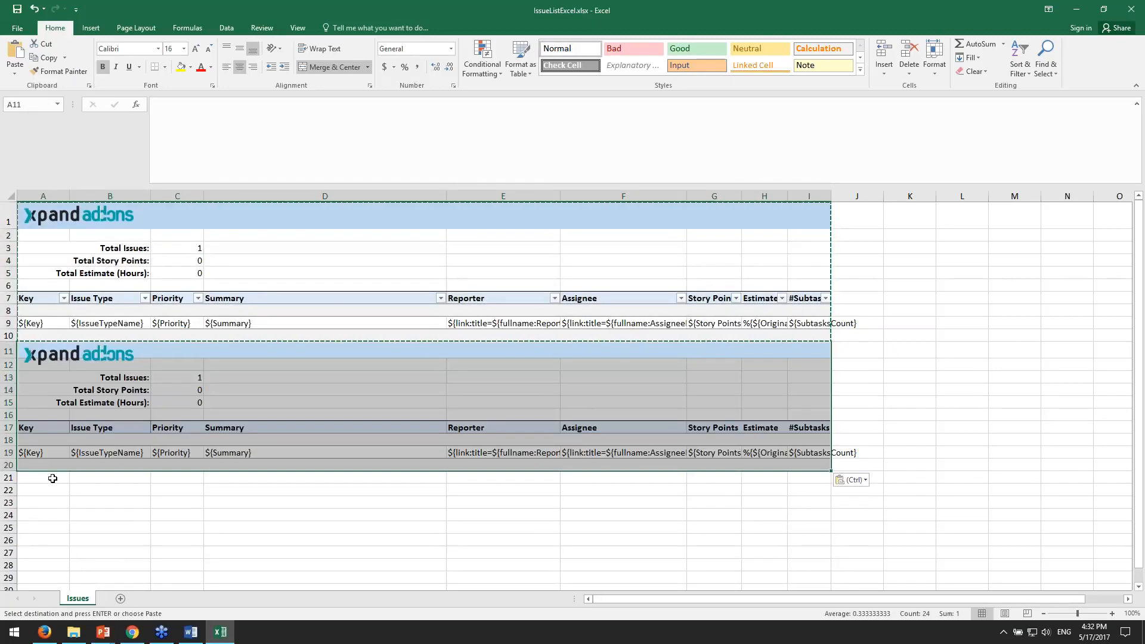
click(52, 480)
key(ctrl+v)
scroll(491, 505, down, 1)
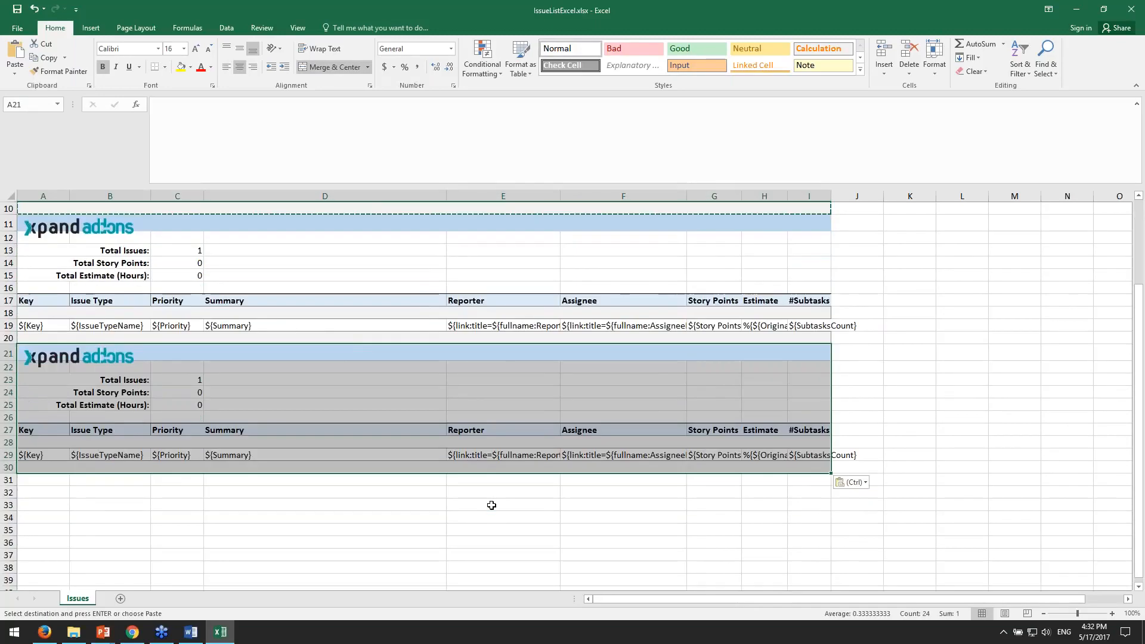
click(557, 504)
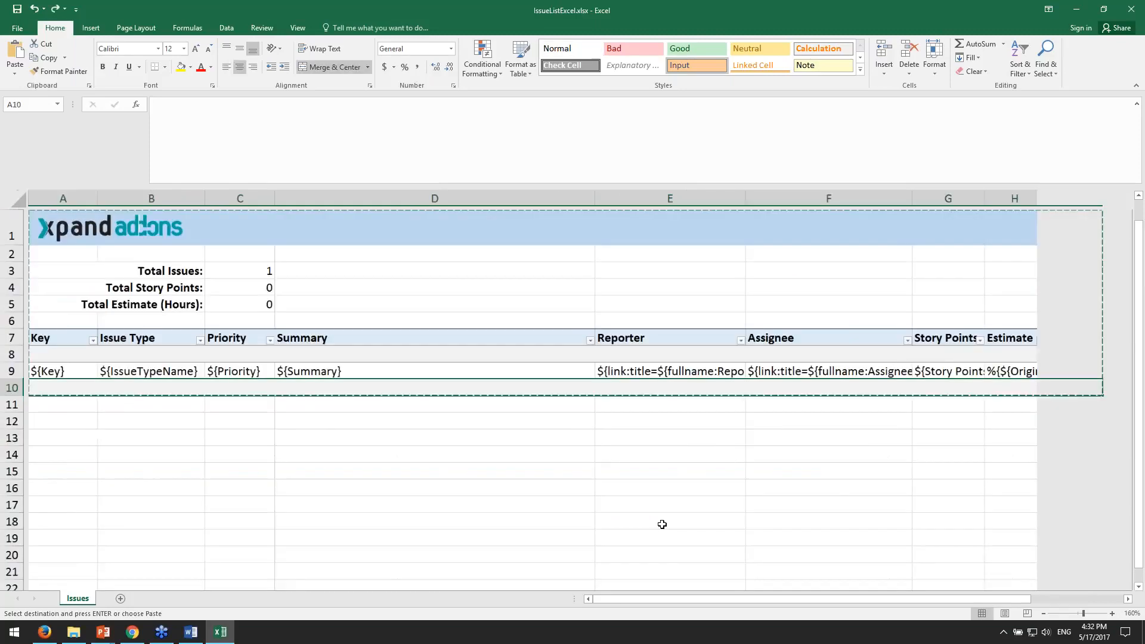
- Review the pasted copies and close the IssueListExcel.xlsx workbook
scroll(662, 524, up, 2)
scroll(723, 524, down, 6)
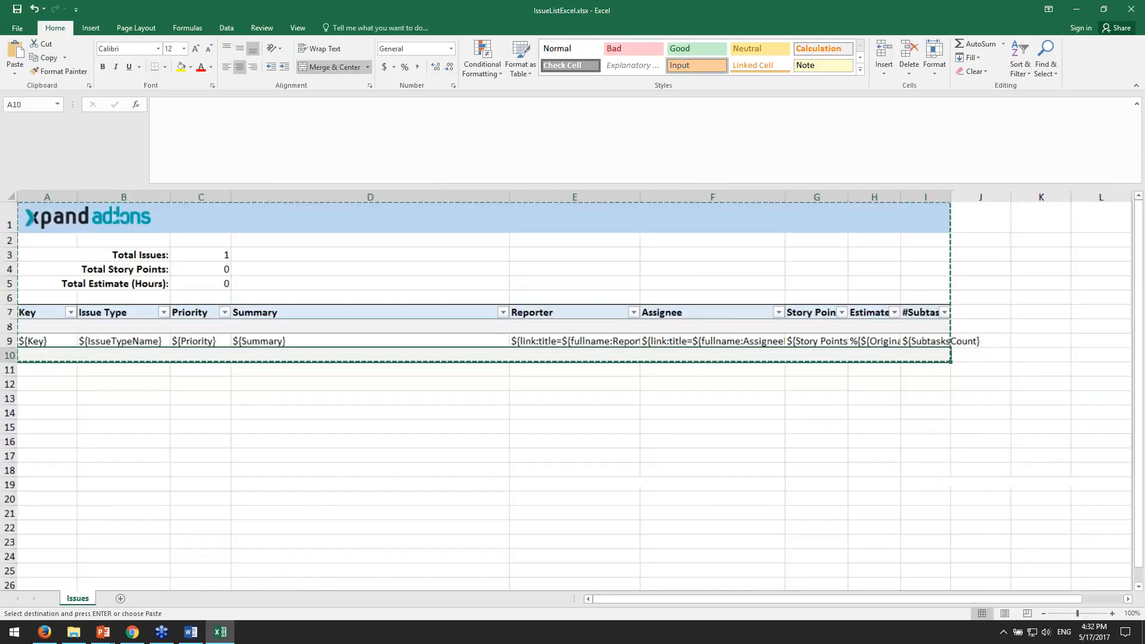
scroll(725, 524, up, 2)
scroll(708, 514, up, 1)
scroll(708, 514, down, 6)
scroll(697, 486, up, 2)
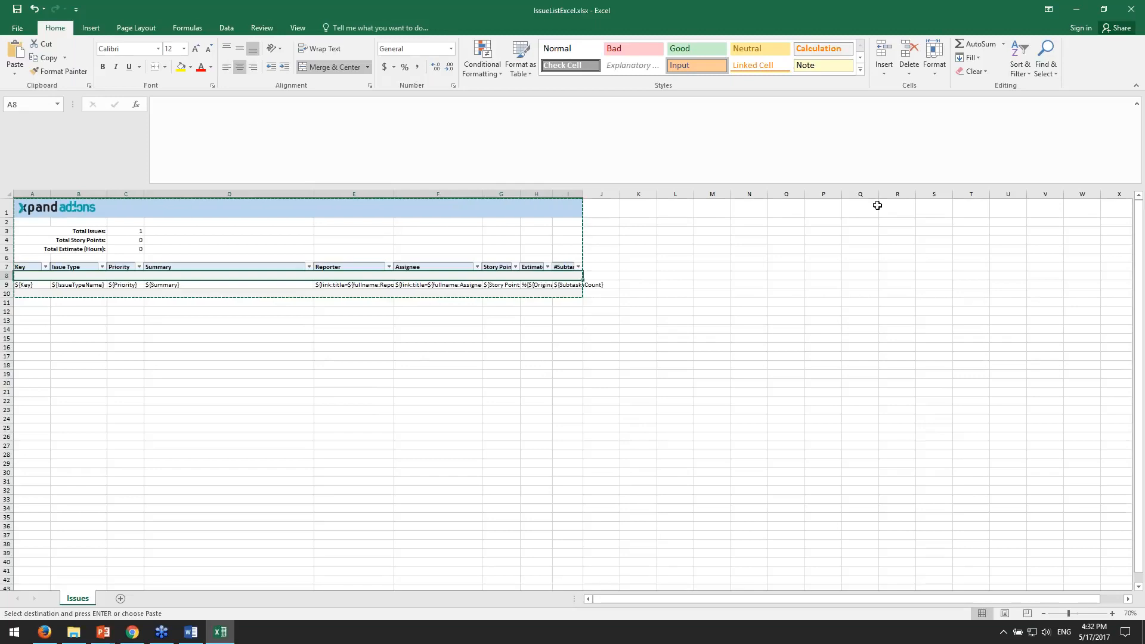
click(1011, 417)
click(1131, 10)
- Discard the template changes and bring the JIRA Fix Version v1.0 issue list to the front
click(571, 330)
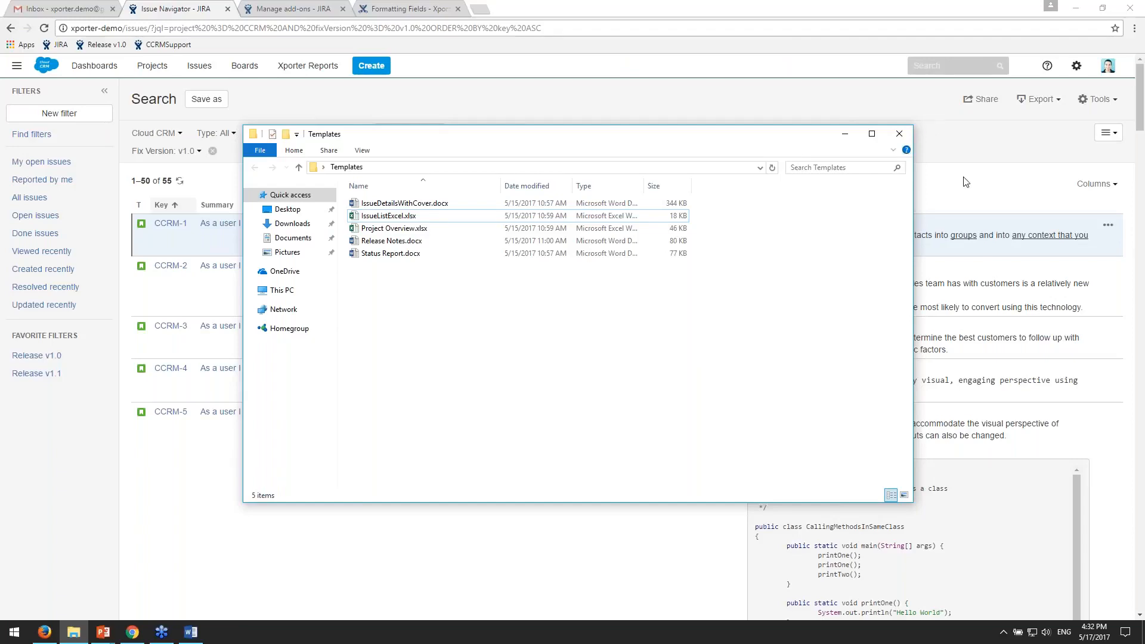
click(1121, 116)
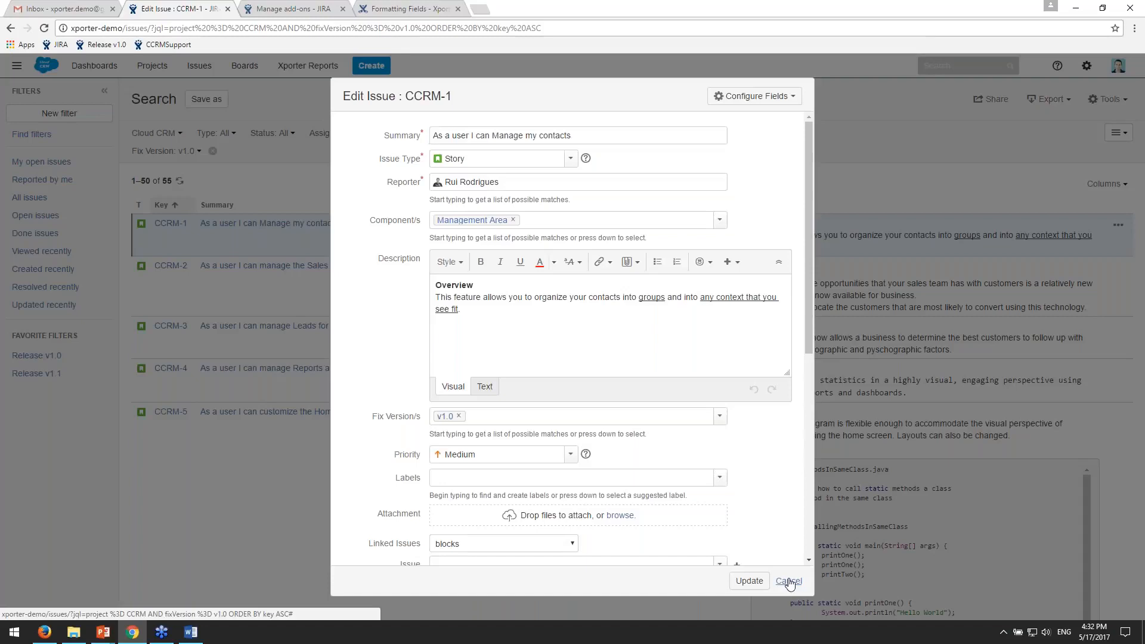
- Export the 55 issues with Xporter (Current fields), downloading SearchRequest (1).xlsx
click(788, 582)
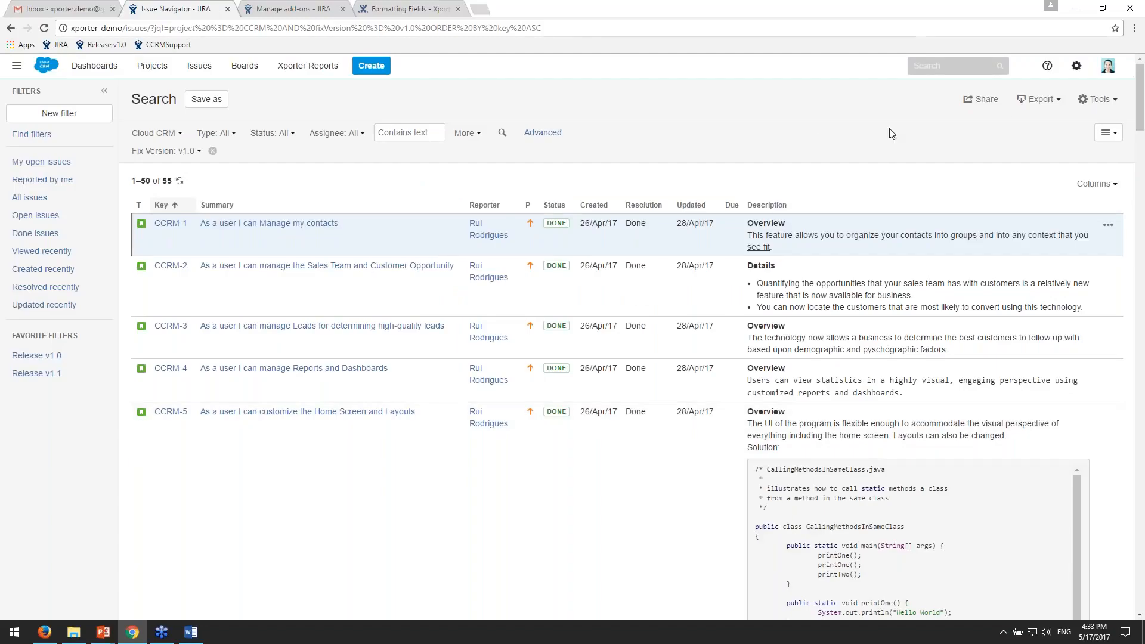
click(1035, 99)
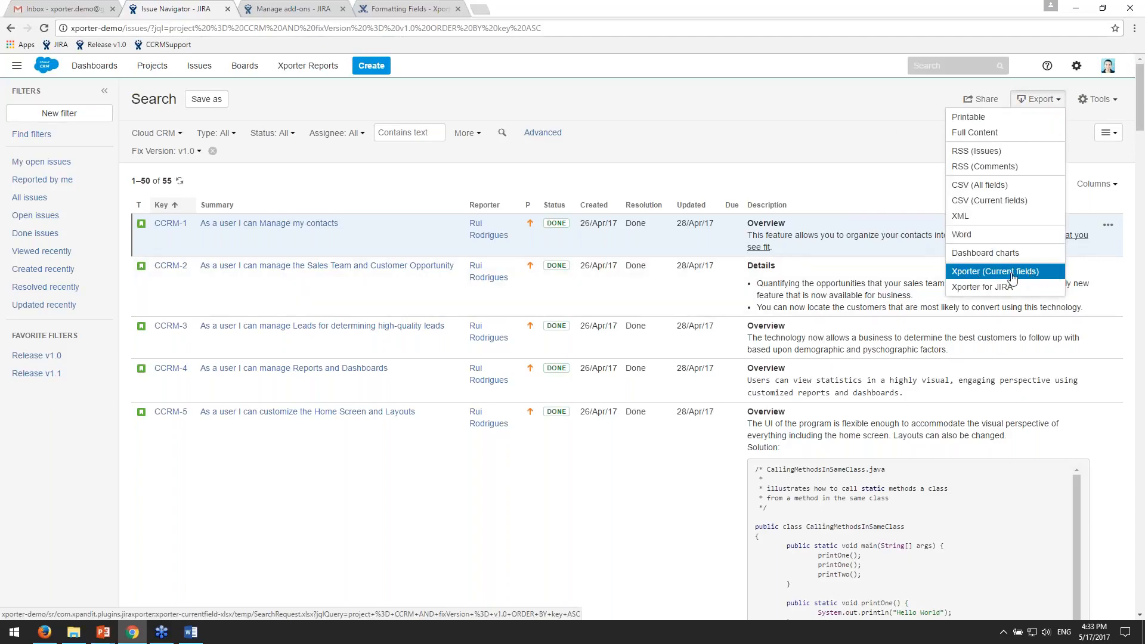
click(852, 206)
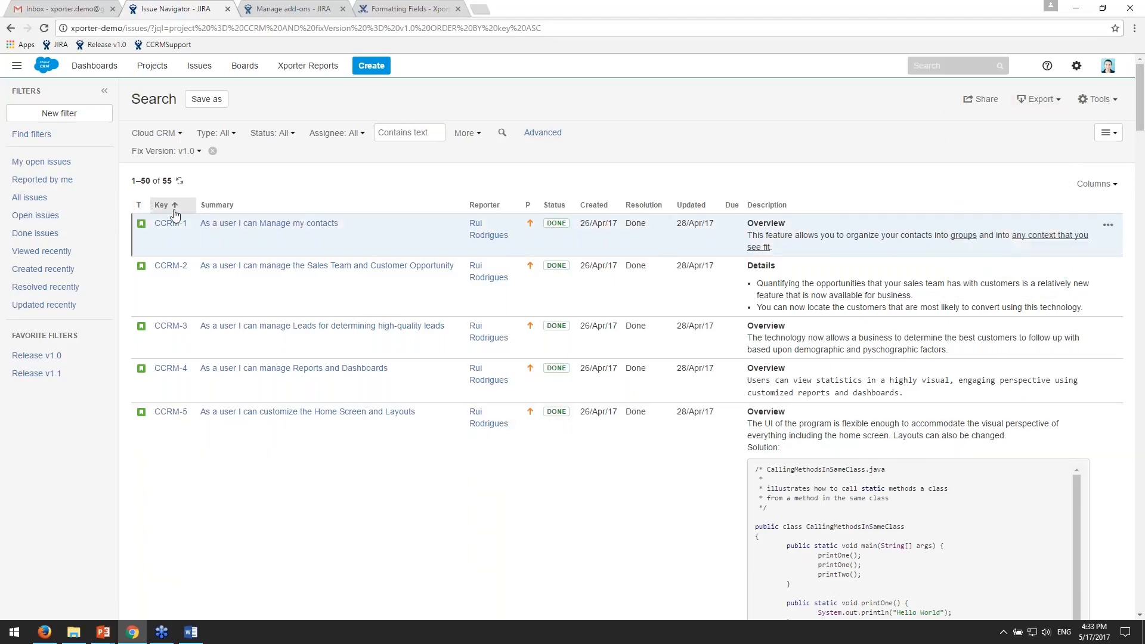
scroll(157, 369, down, 1)
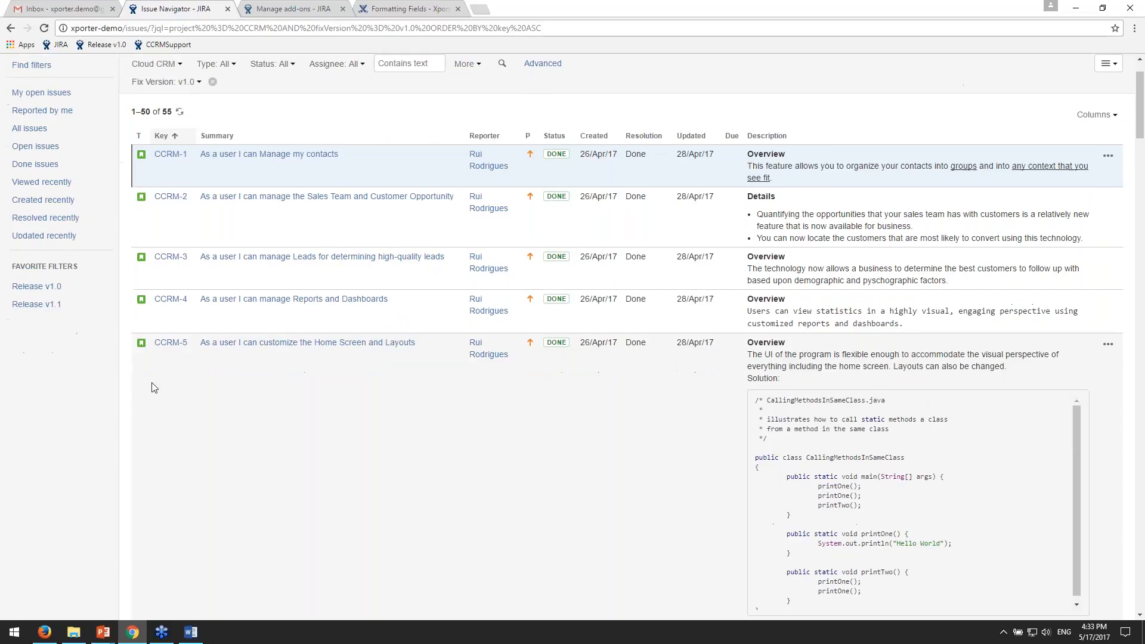
scroll(154, 386, down, 1)
scroll(164, 393, up, 2)
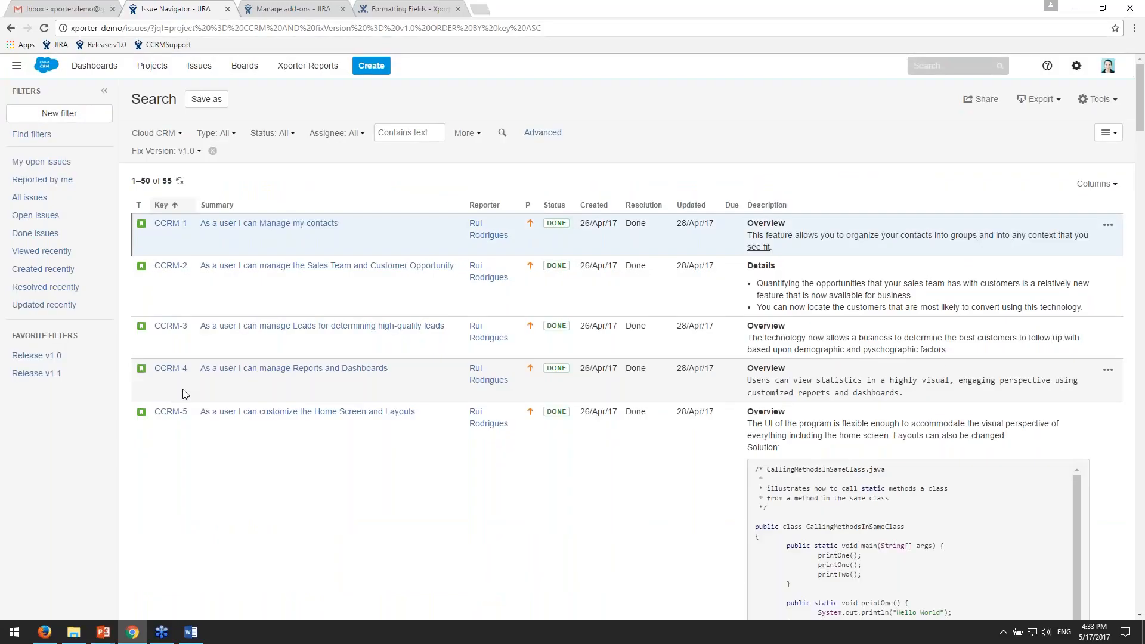
click(1038, 99)
click(1023, 277)
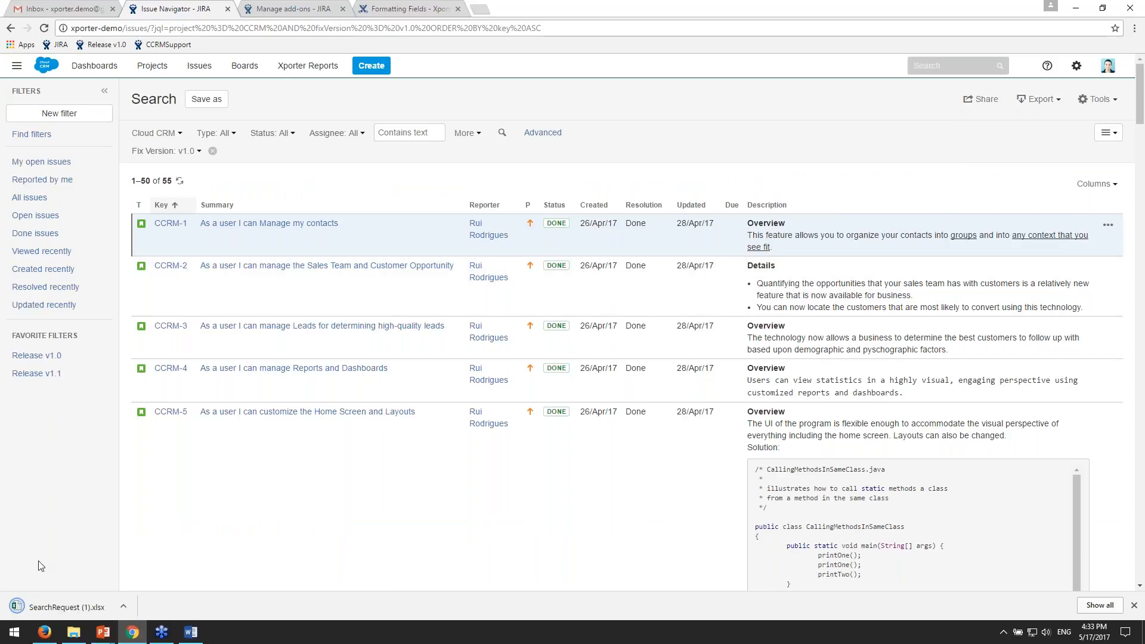
click(62, 604)
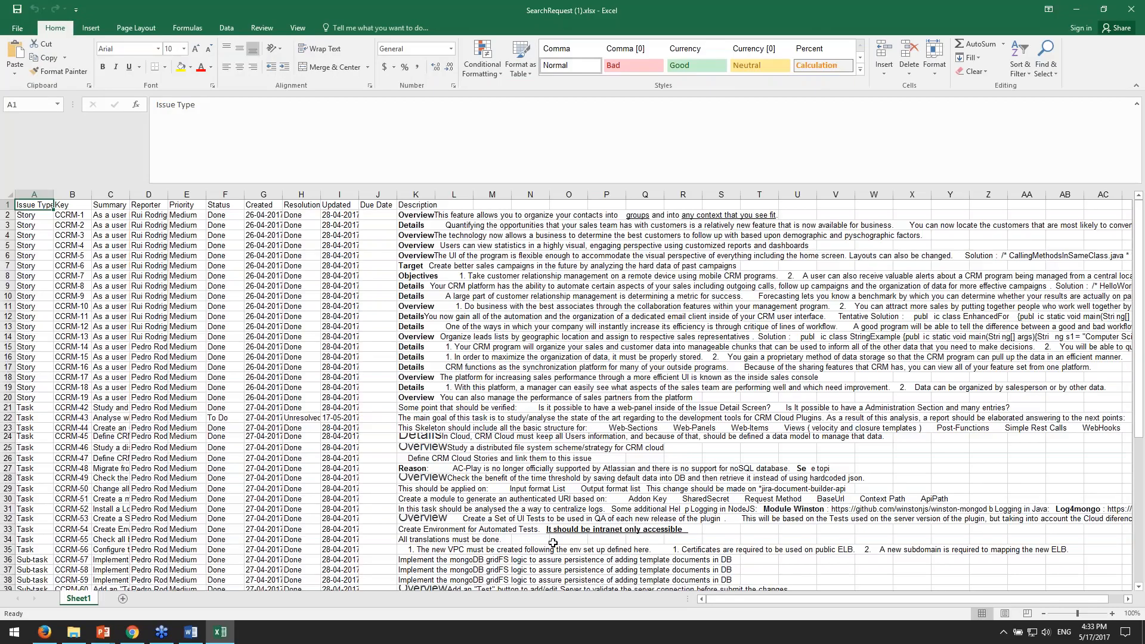
key(alt+Tab)
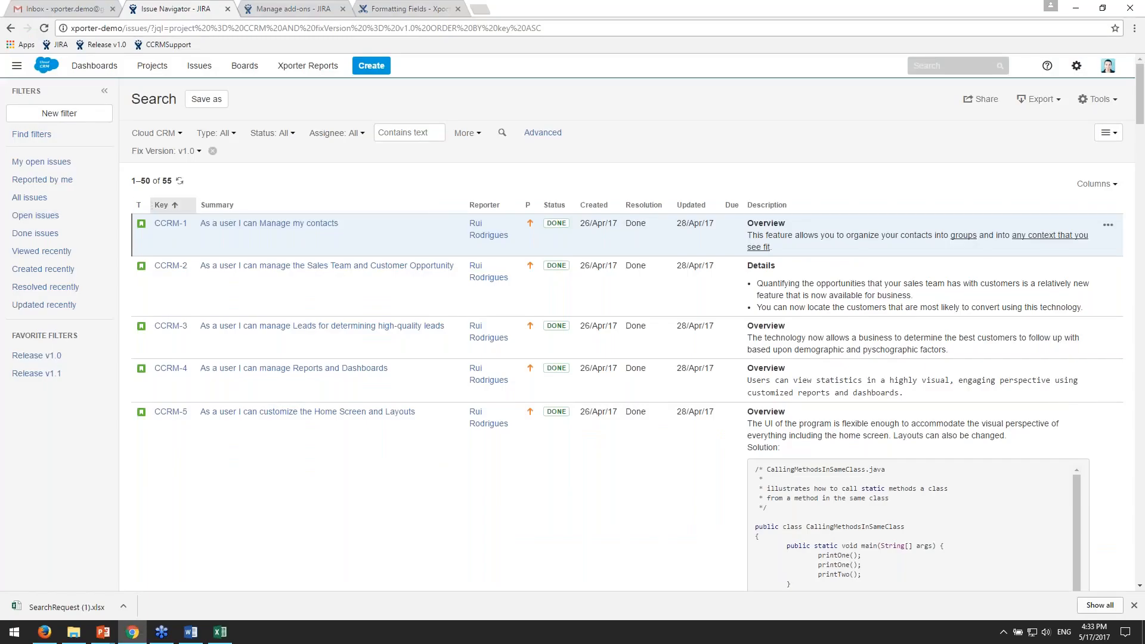
key(alt+Tab)
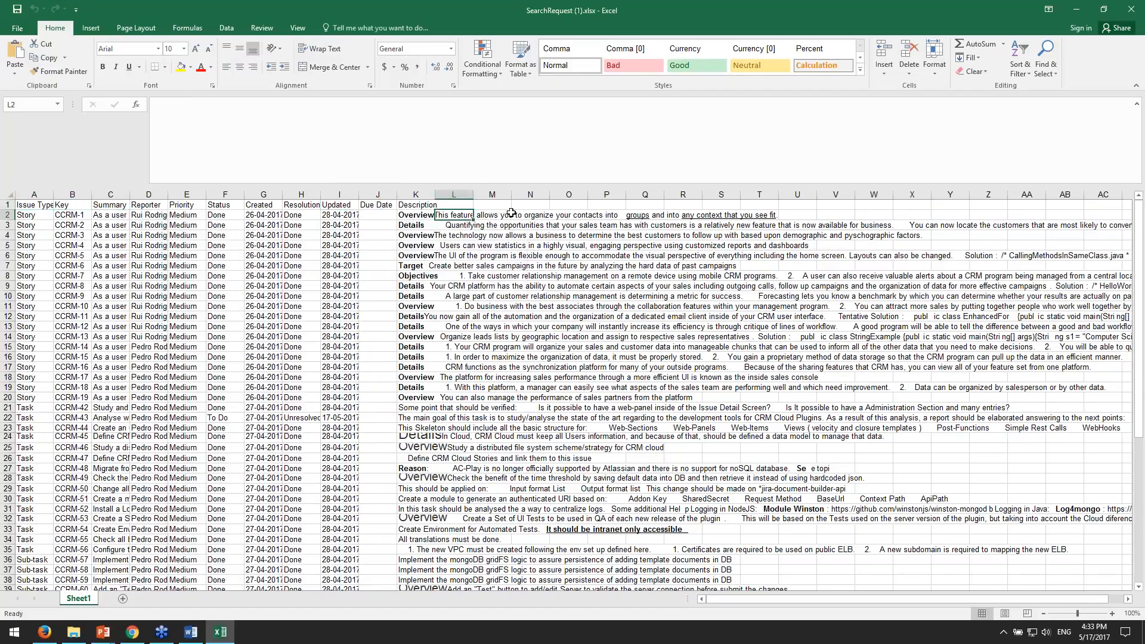
key(alt+Tab)
scroll(863, 194, down, 2)
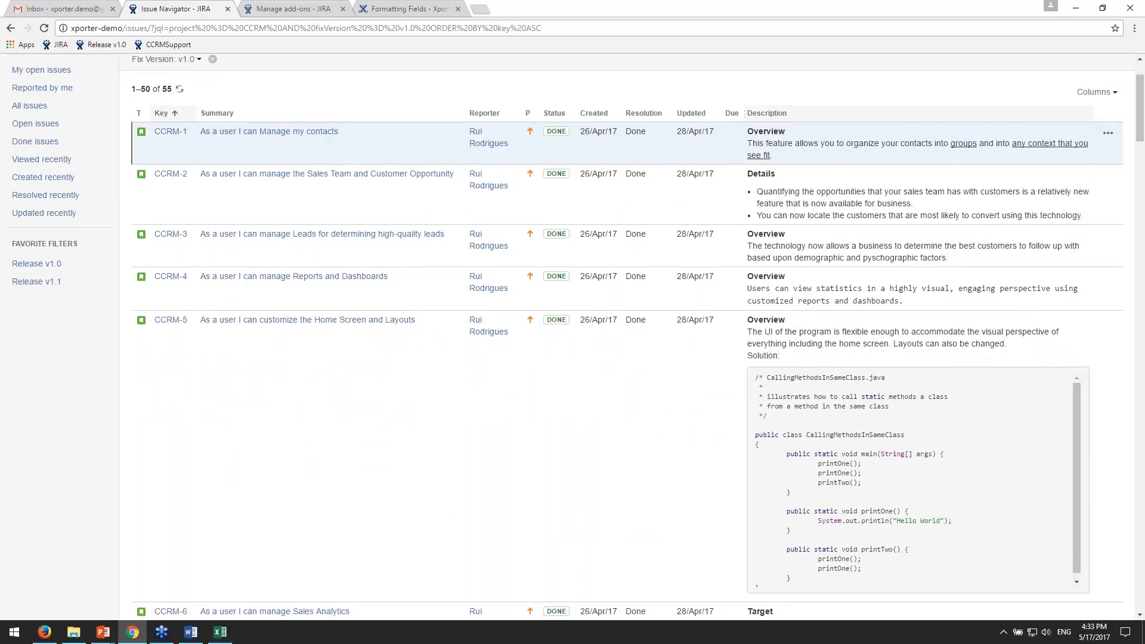
key(alt+Tab)
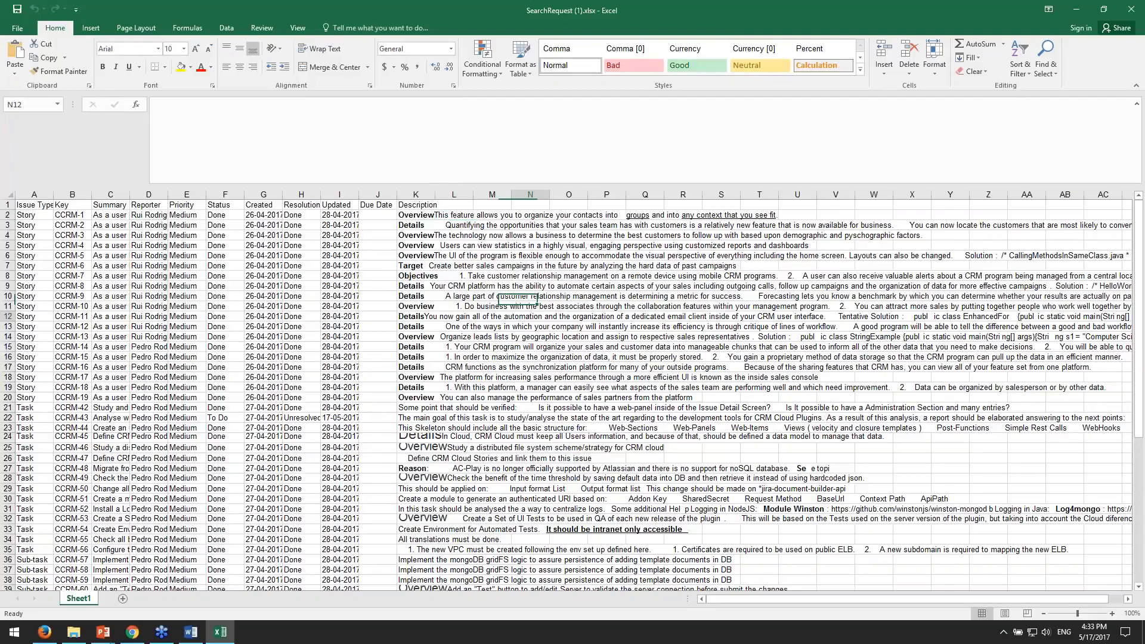
key(alt+Tab)
scroll(548, 500, up, 2)
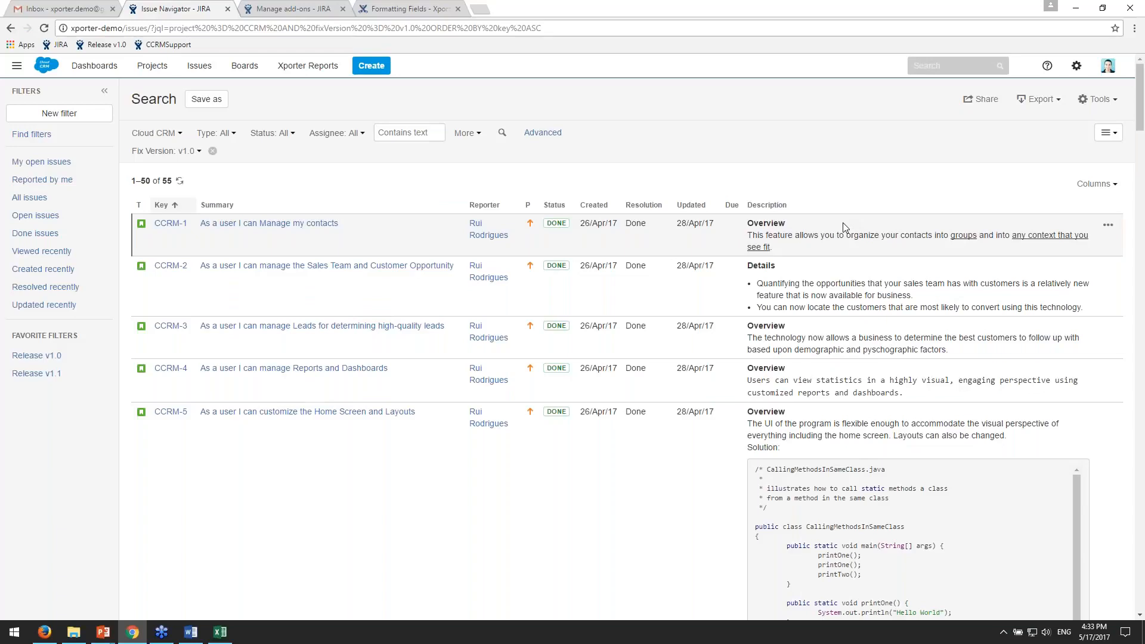
key(alt+Tab)
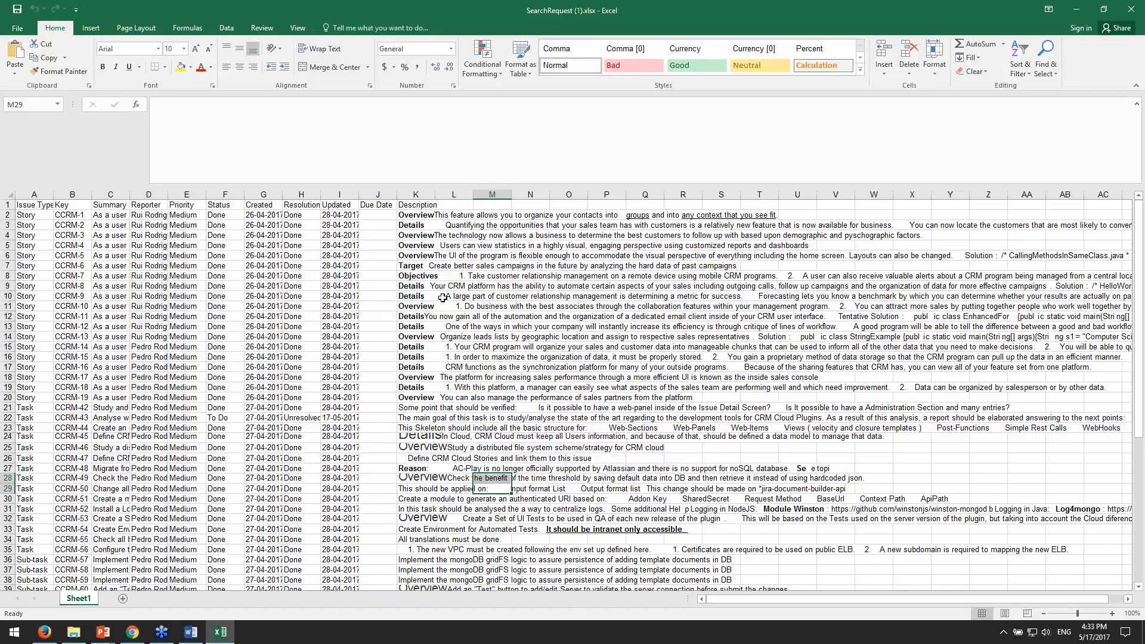
click(617, 316)
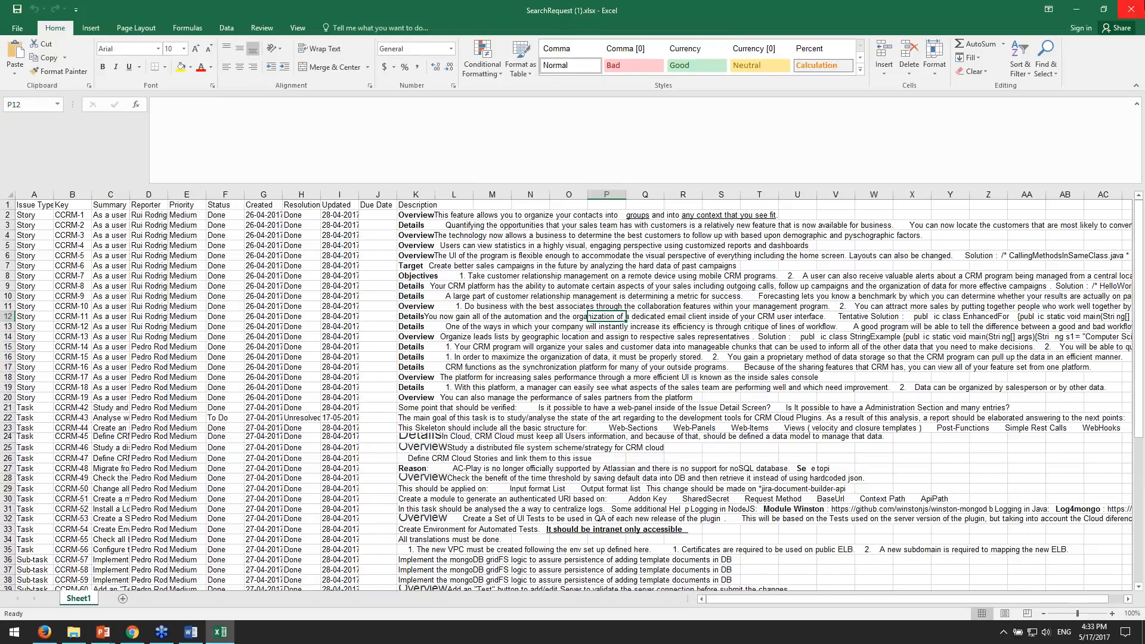
click(1131, 10)
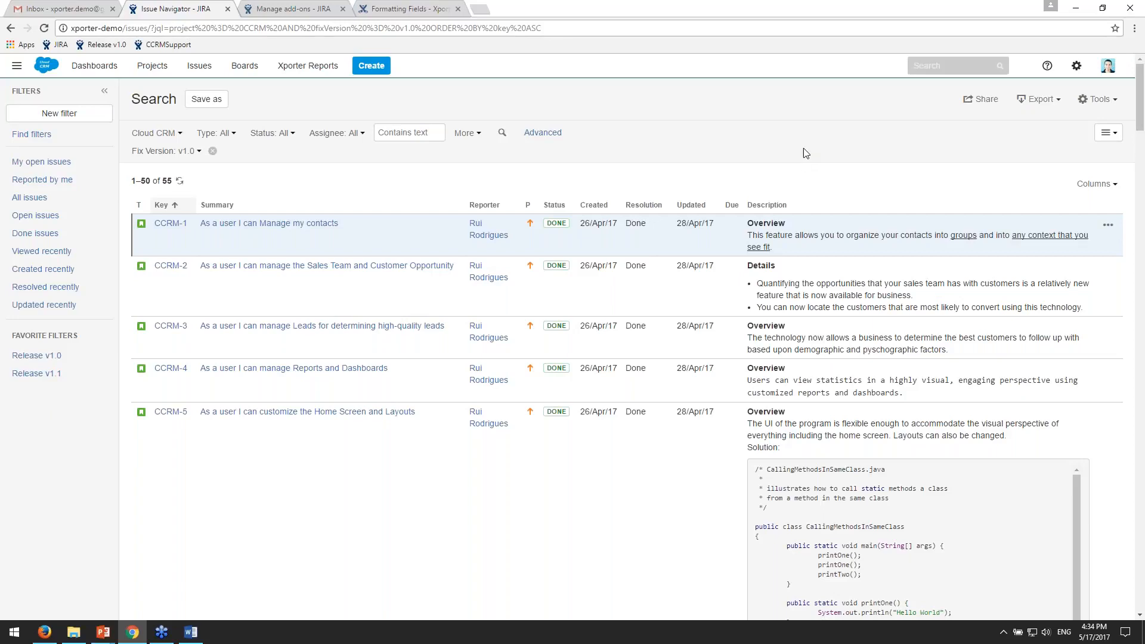
- Set Xporter Reports to the Project Overview (Excel) template with XLSX output, then open Templates
click(322, 66)
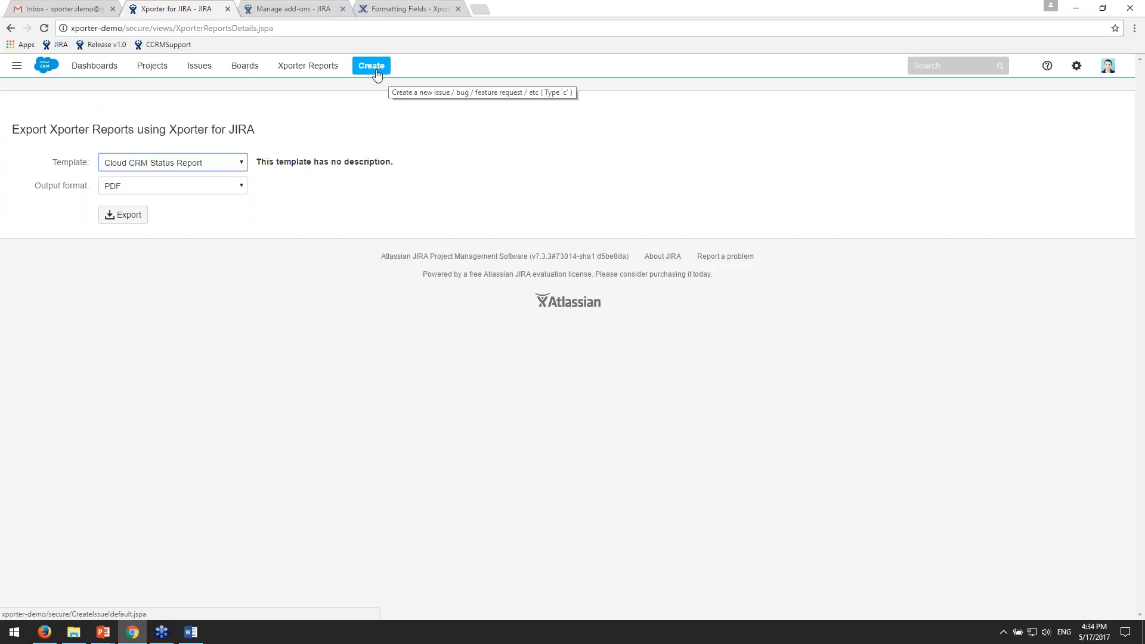
click(196, 170)
click(232, 191)
drag(302, 162, 371, 178)
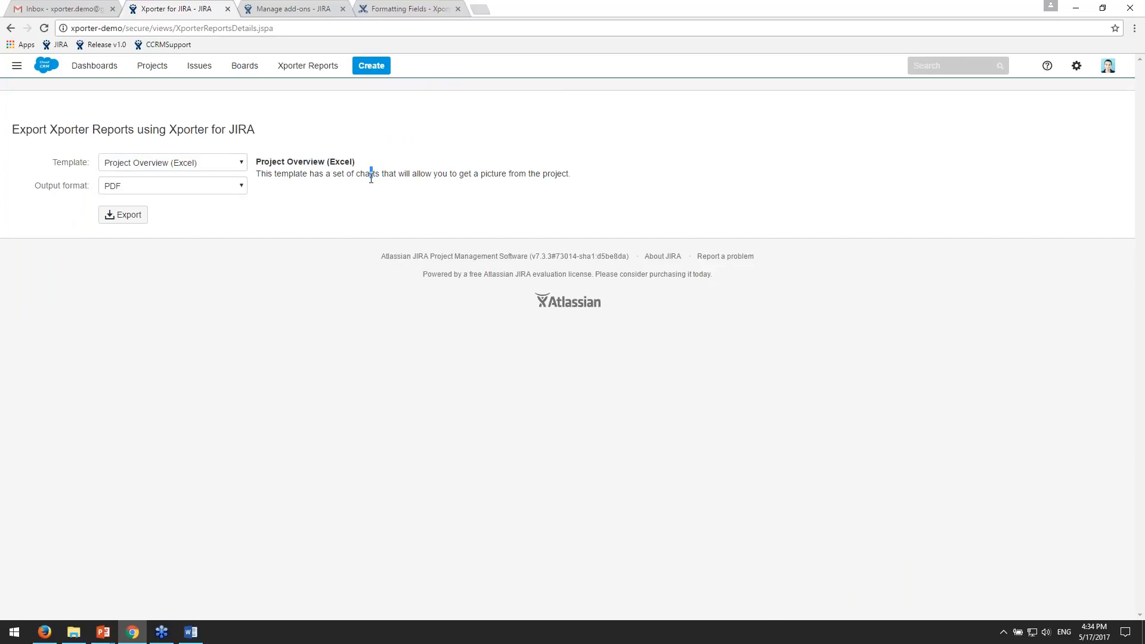
click(235, 186)
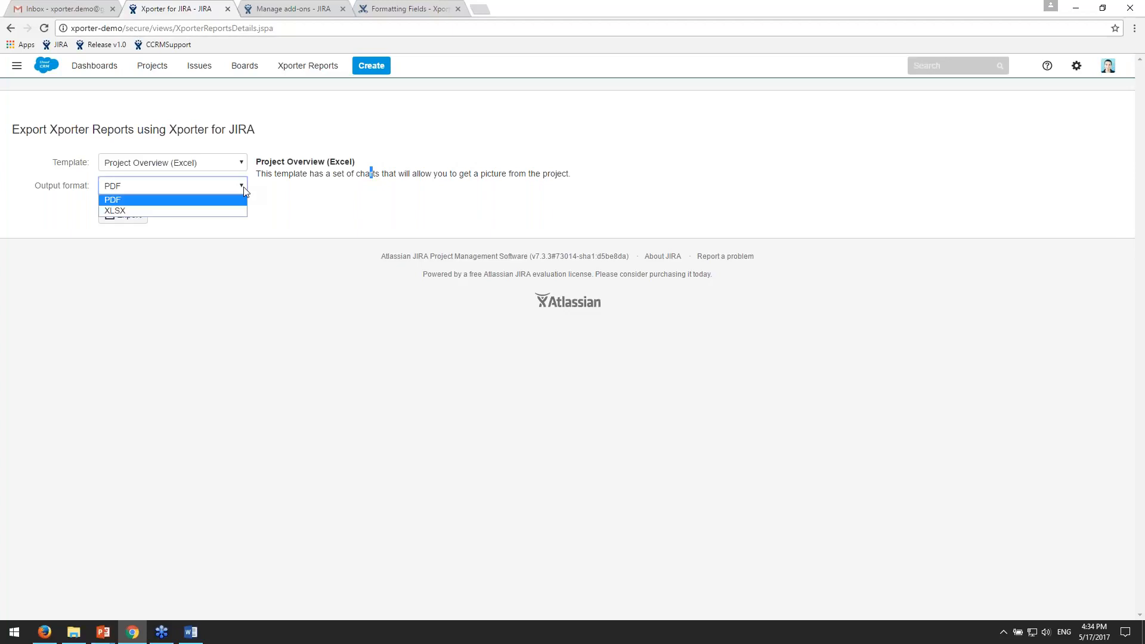
click(236, 204)
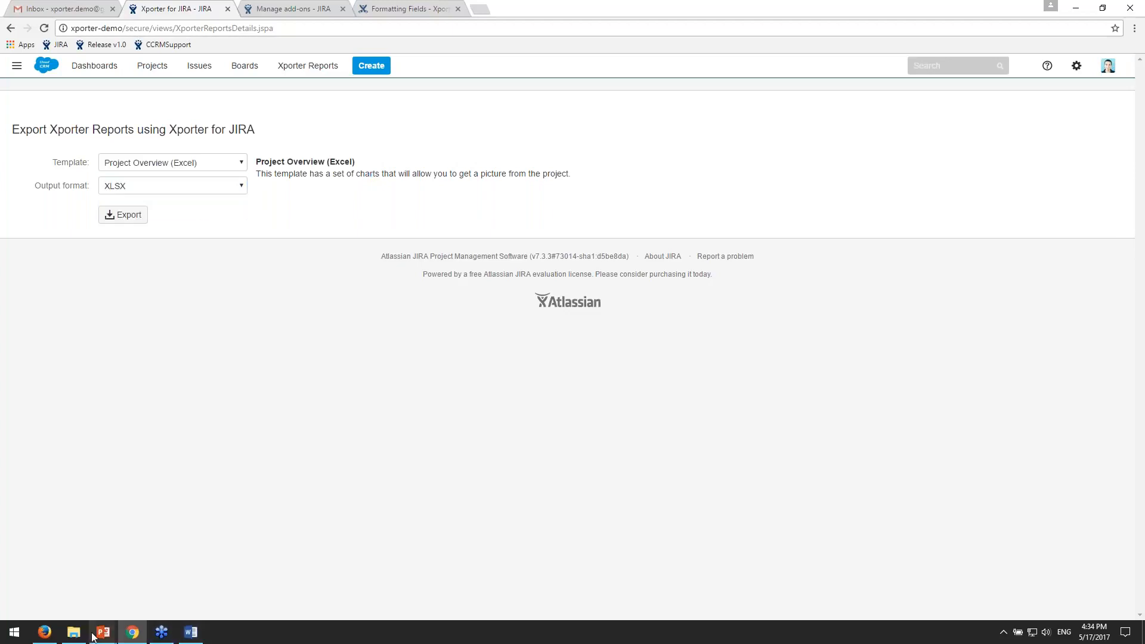
click(73, 632)
- Open the Project Overview.xlsx template and inspect A3's #{for} clause and project = CCRM query without editing
double_click(448, 232)
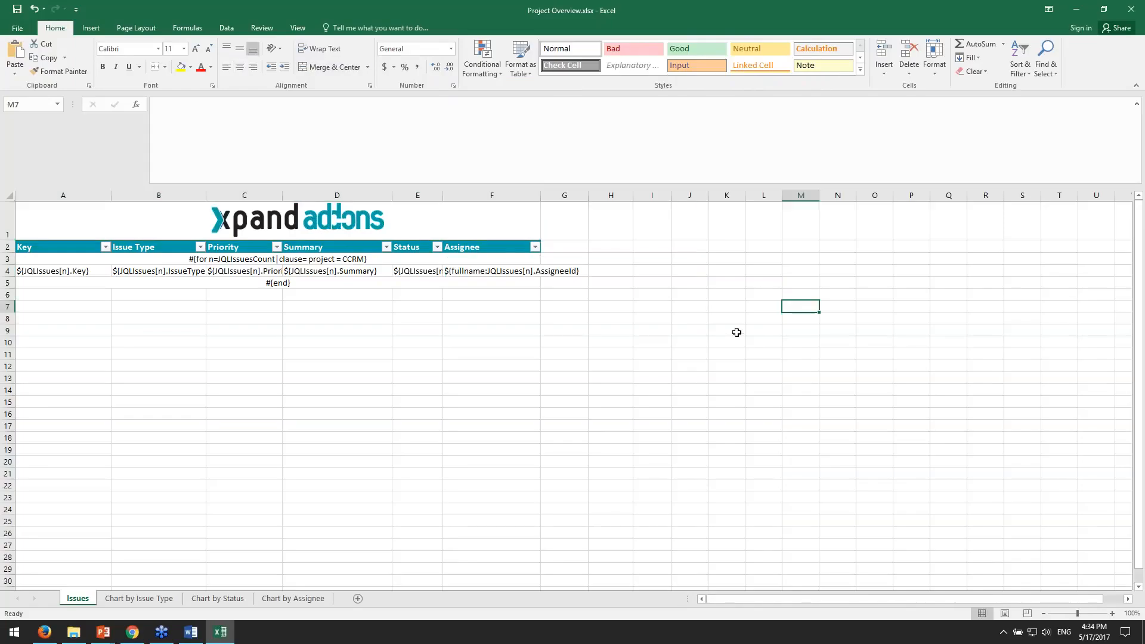
click(301, 282)
click(250, 259)
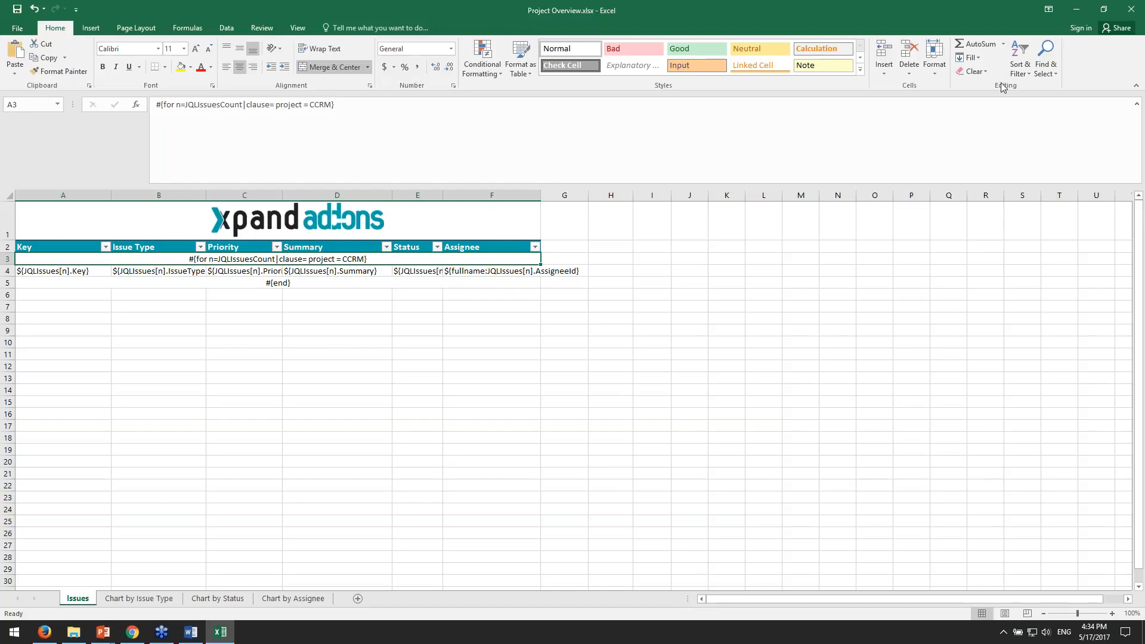
click(365, 141)
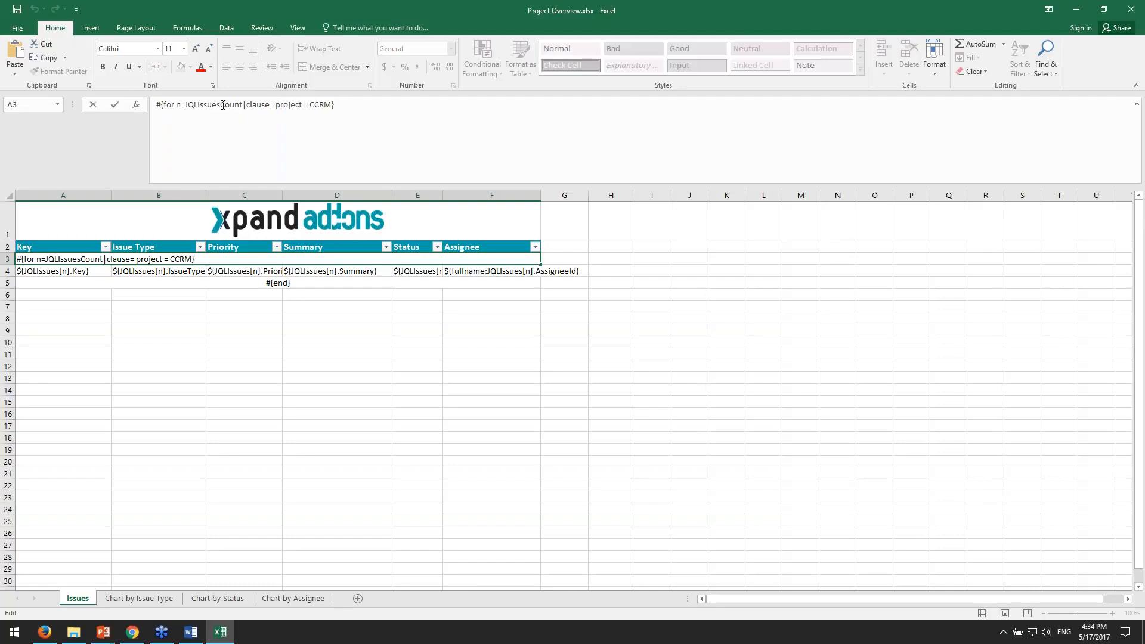
drag(189, 105, 274, 105)
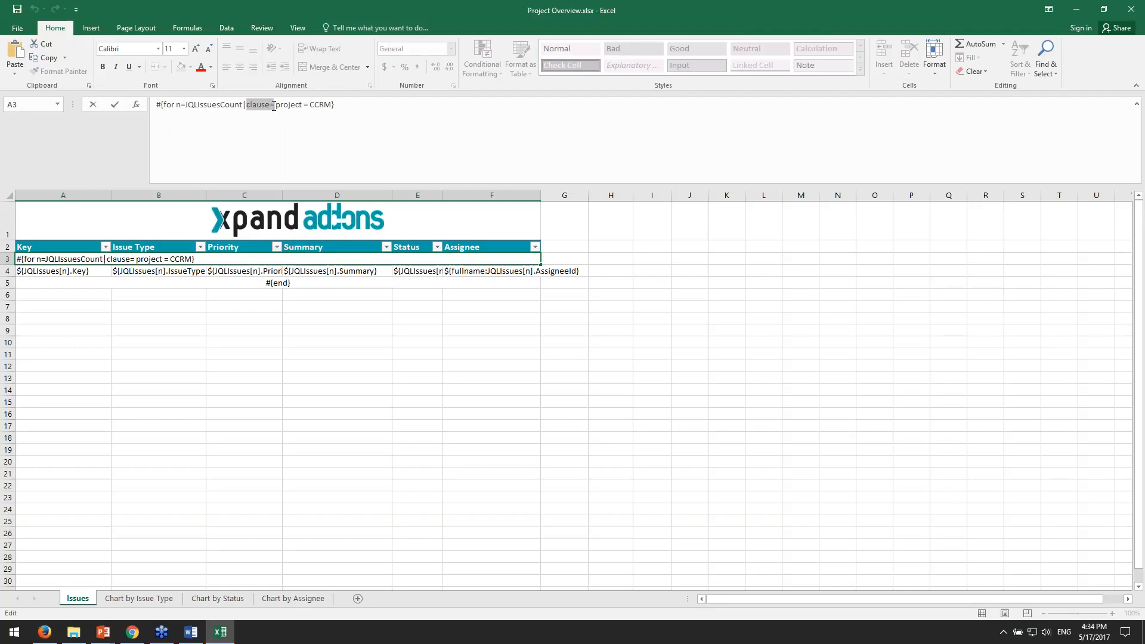
click(335, 107)
drag(275, 106, 311, 104)
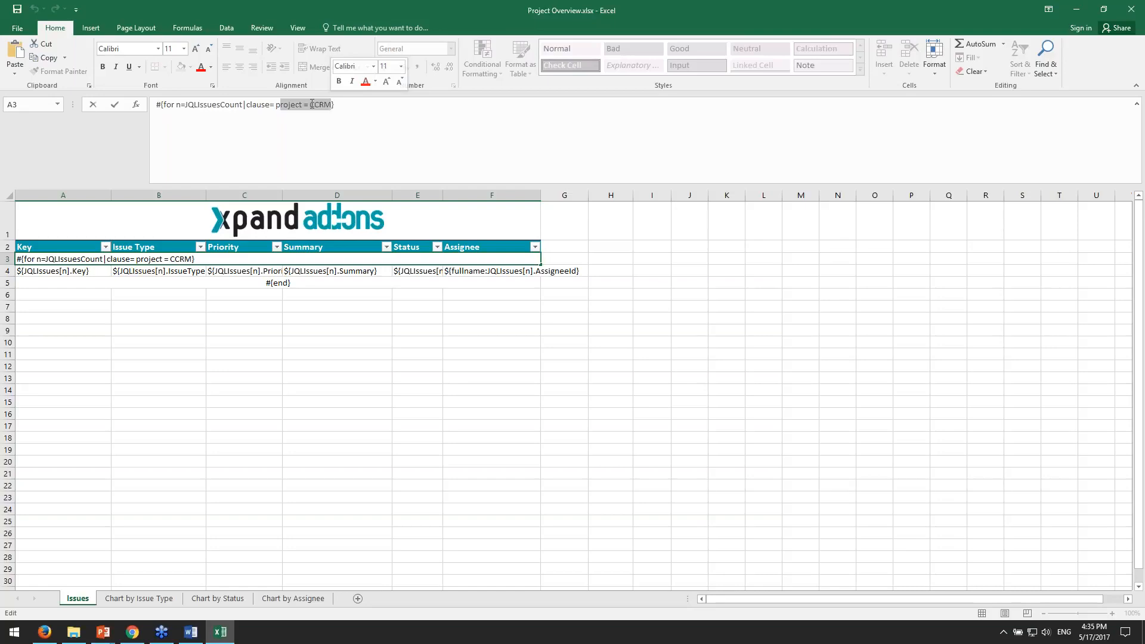
drag(275, 105, 332, 104)
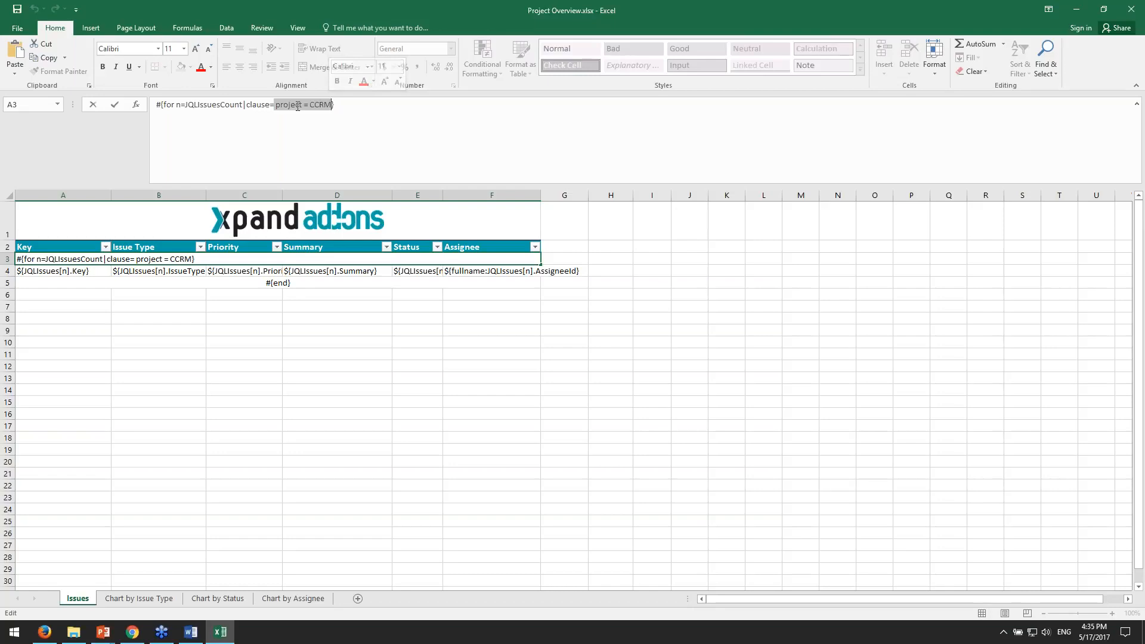
click(430, 368)
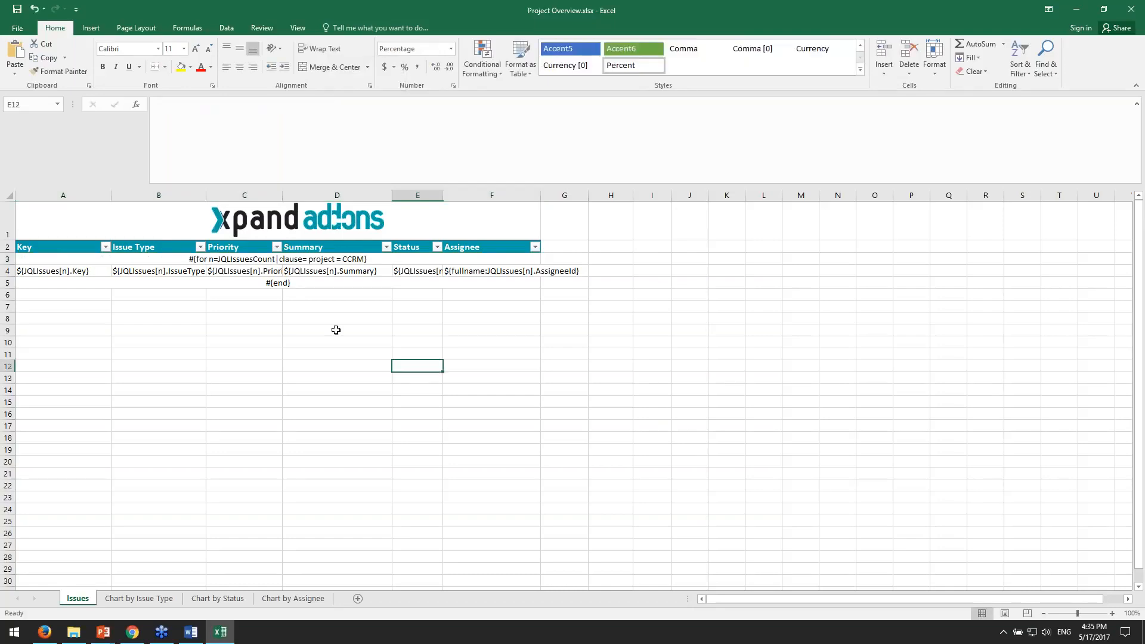
- Review the A4:F4 placeholder row and #{end} marker, recheck the CCRM query, then minimize Excel
click(245, 263)
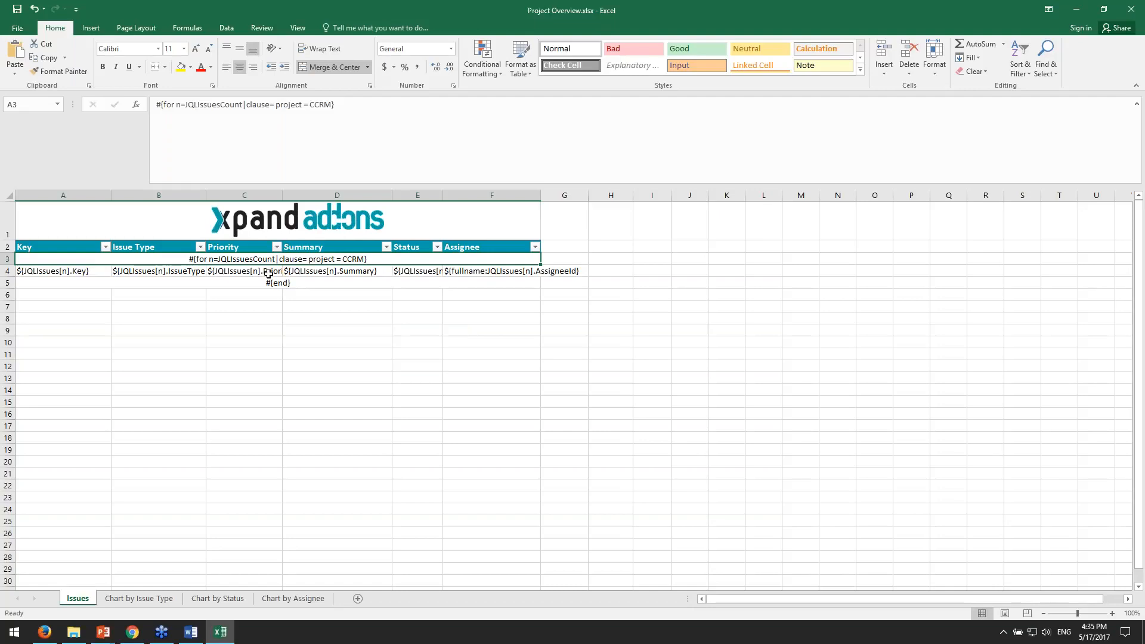
click(60, 271)
drag(59, 271, 491, 271)
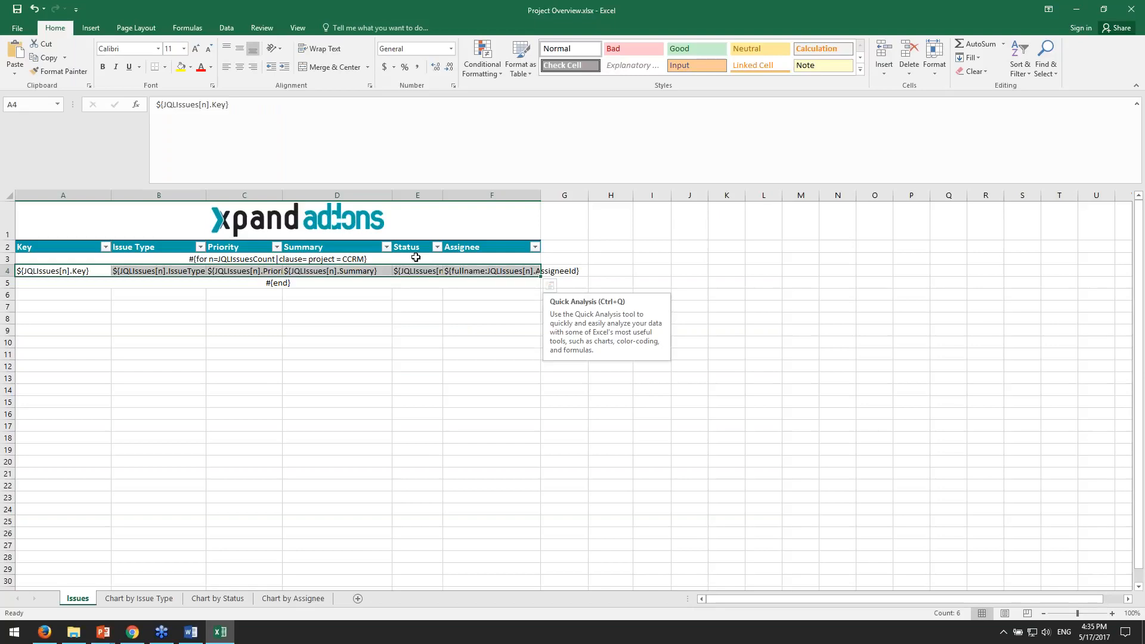
click(390, 297)
click(361, 282)
click(283, 260)
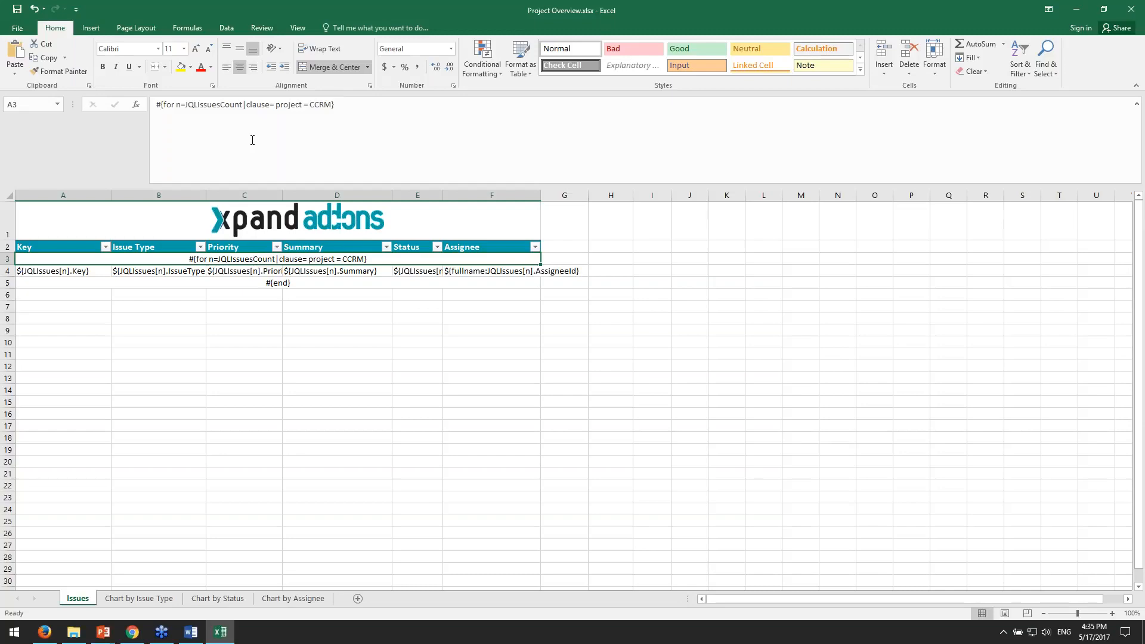
drag(275, 106, 332, 106)
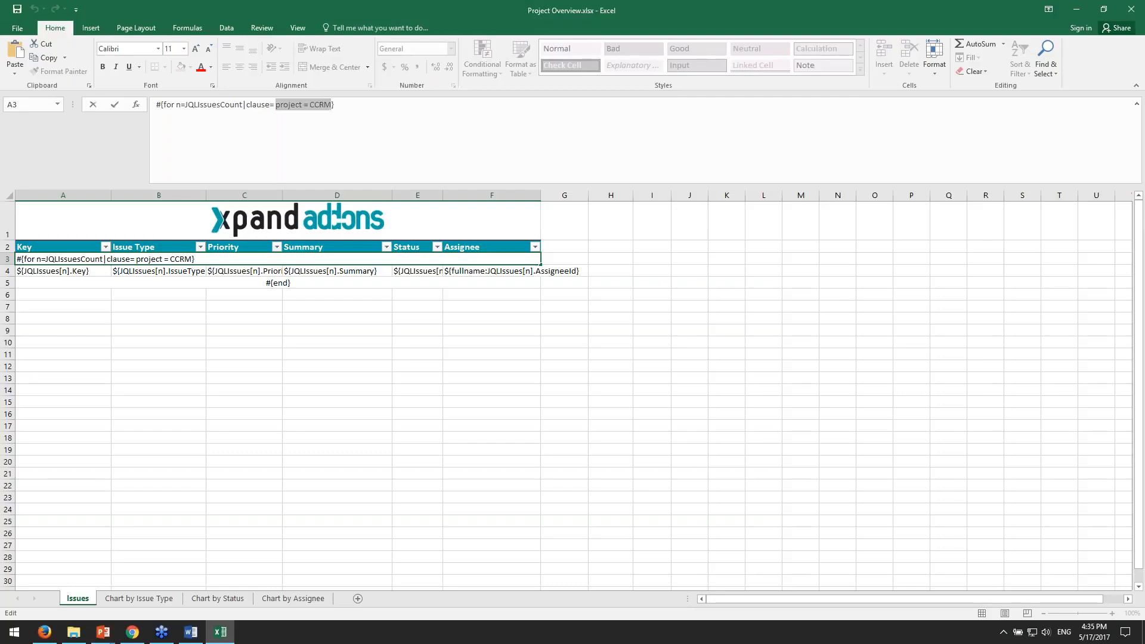
click(1077, 11)
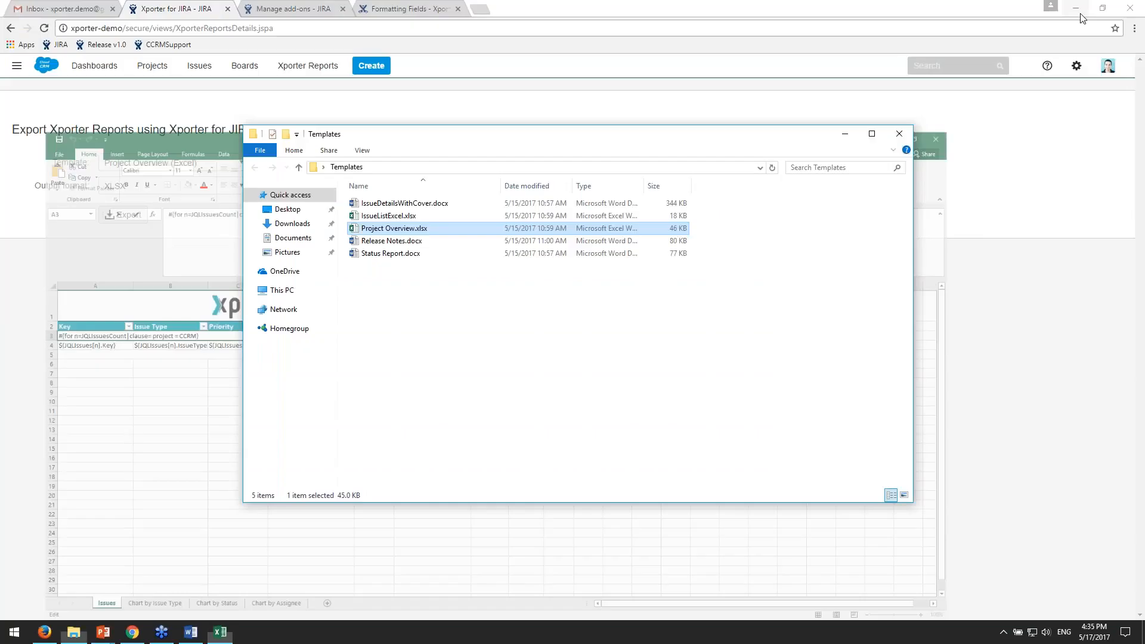
- Export the Project Overview (Excel) report as XLSX and open the downloaded Project Overview (2).xlsx
click(41, 378)
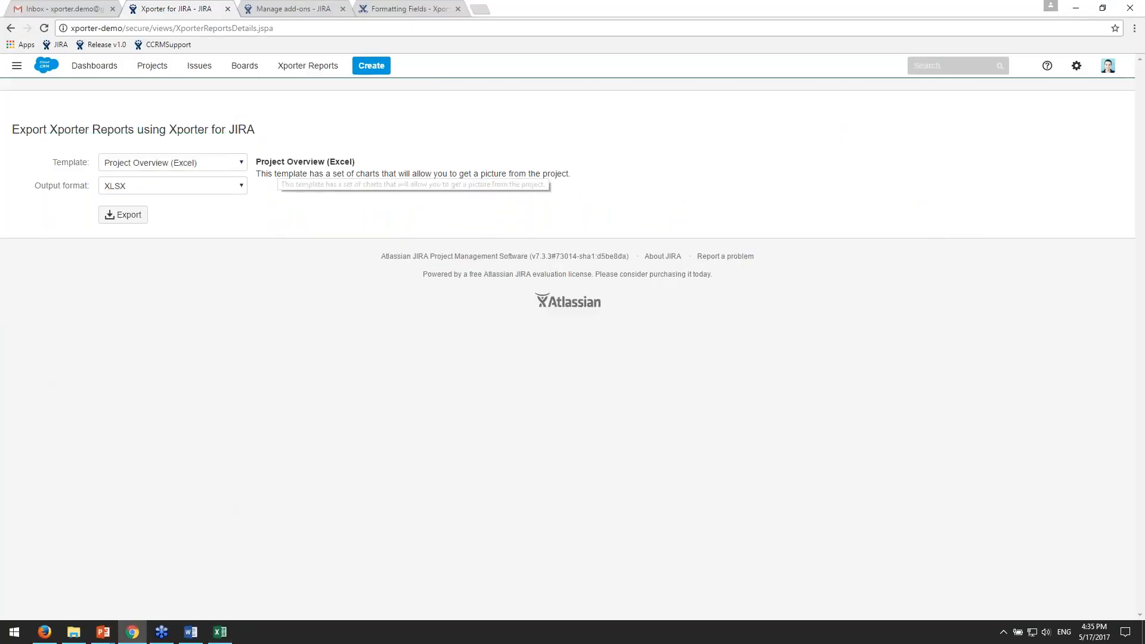
click(124, 216)
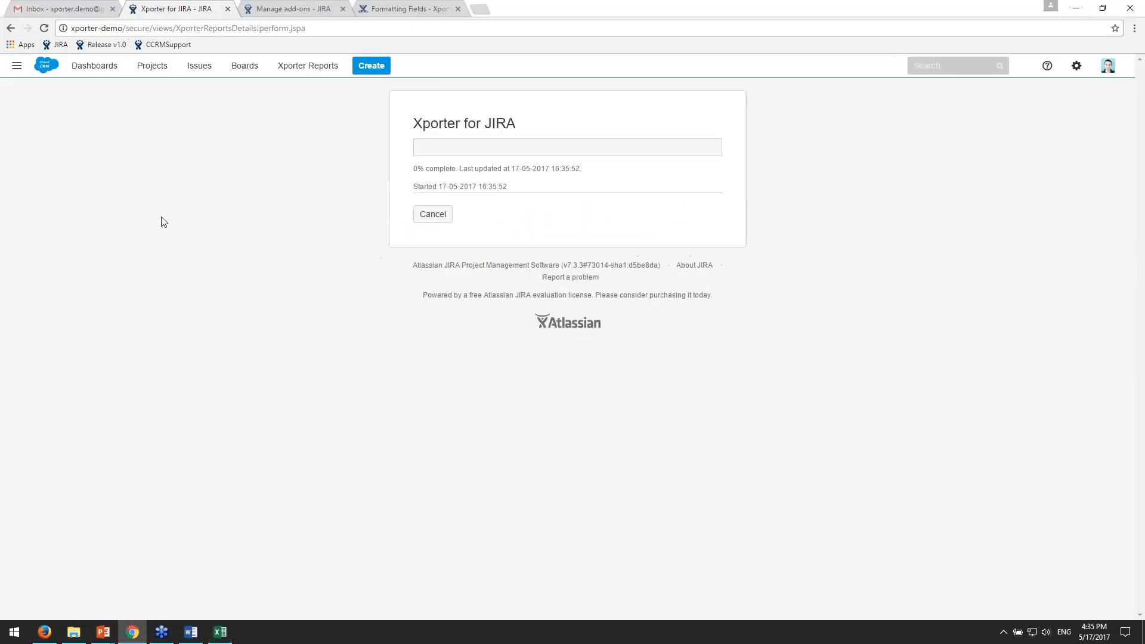
click(684, 182)
click(76, 606)
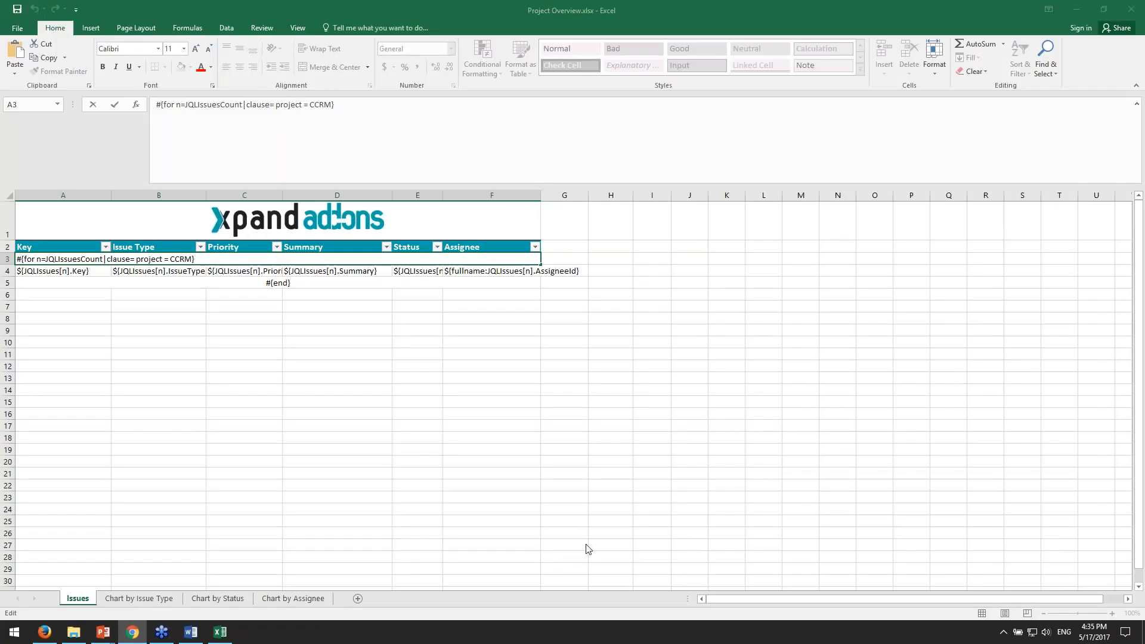
click(221, 634)
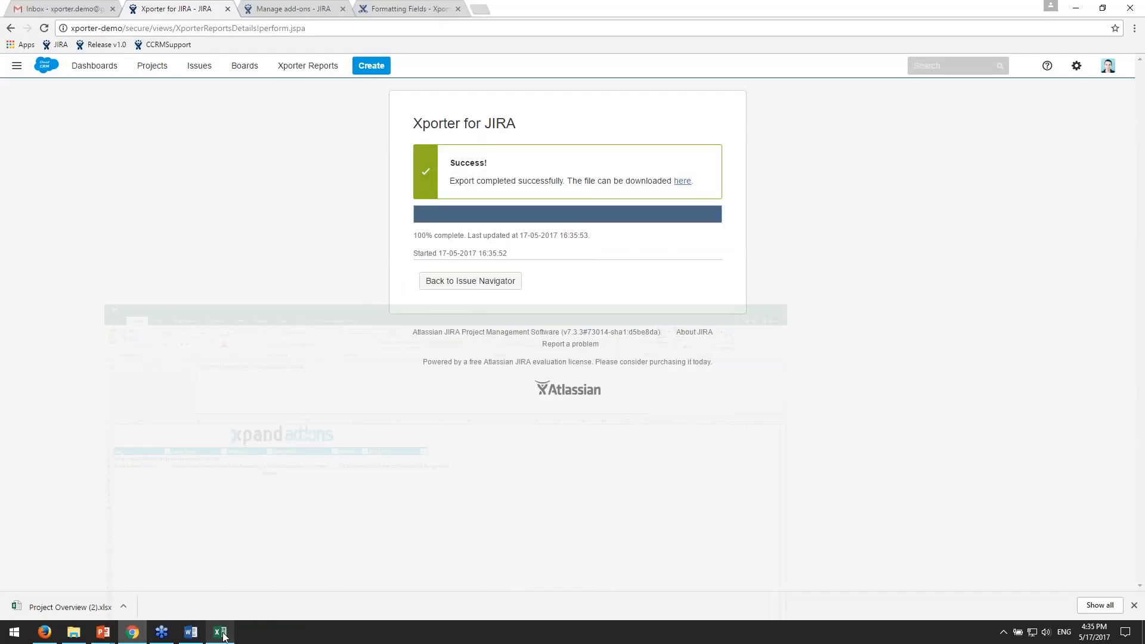
click(222, 633)
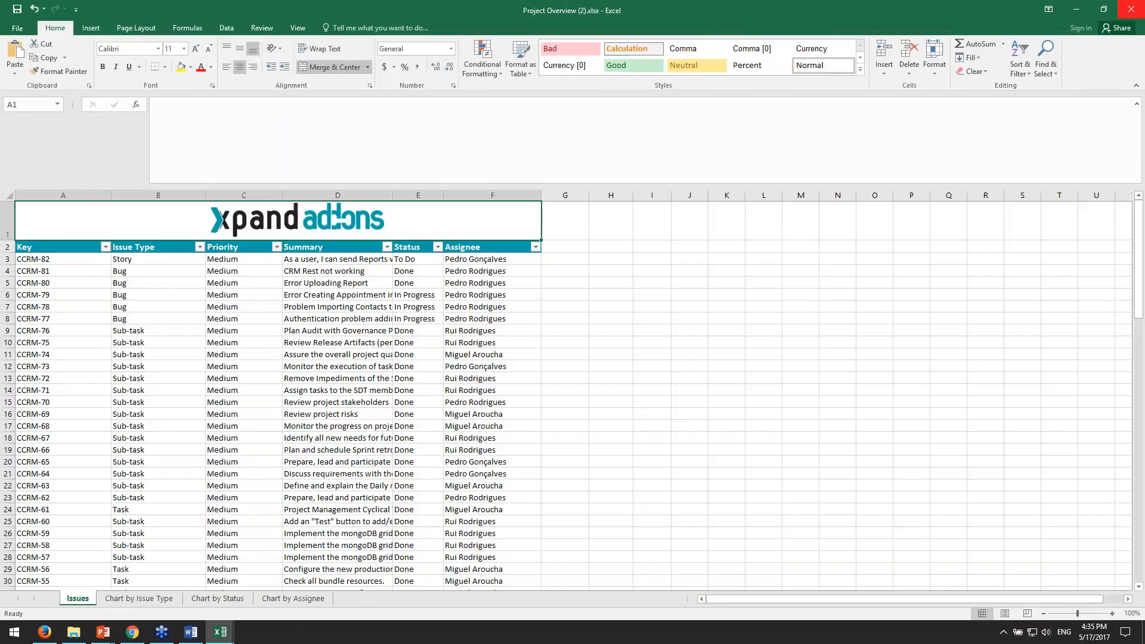
- Scroll through the exported Issues sheet, checking issue keys from CCRM-82 down to CCRM-1
click(600, 450)
scroll(1029, 306, down, 1)
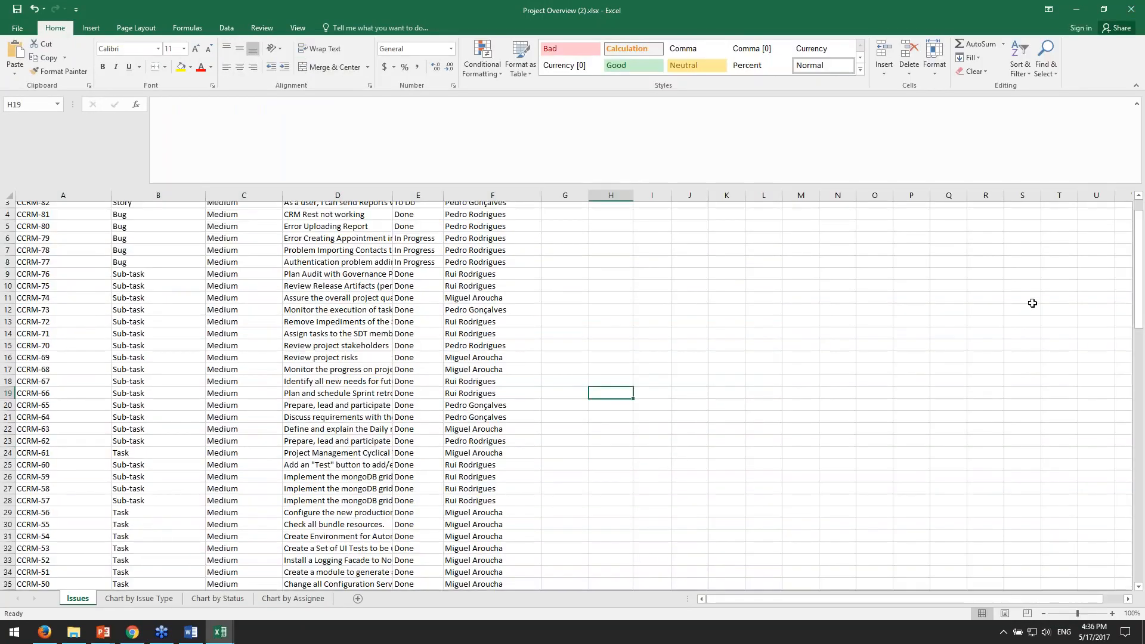
scroll(46, 267, up, 1)
click(47, 262)
scroll(146, 275, down, 1)
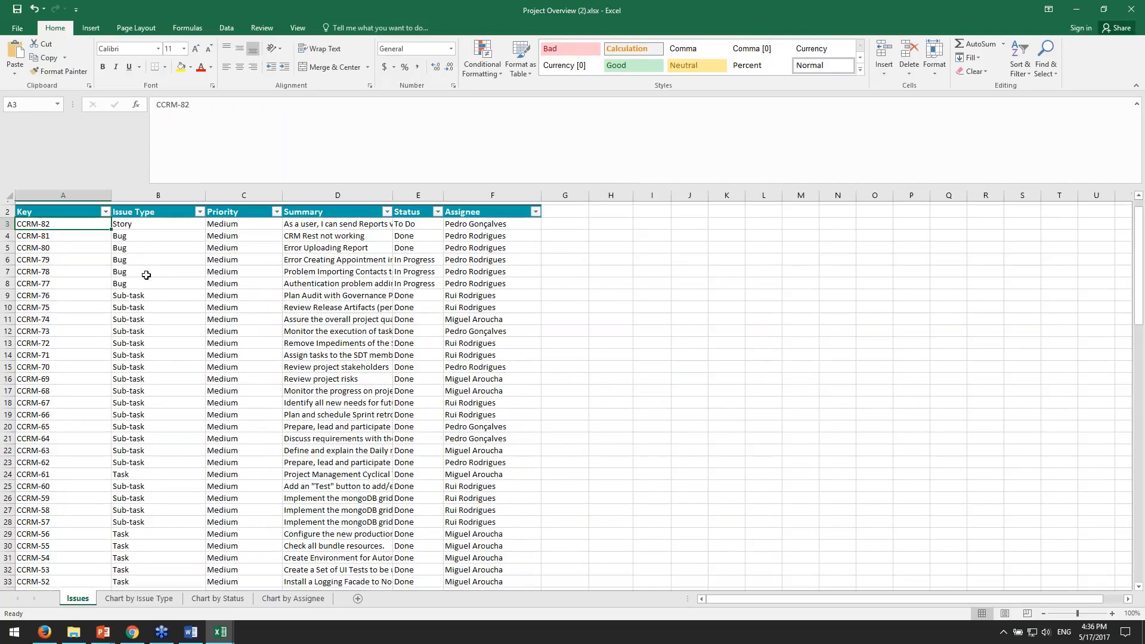
scroll(146, 275, down, 20)
click(53, 445)
scroll(119, 446, up, 20)
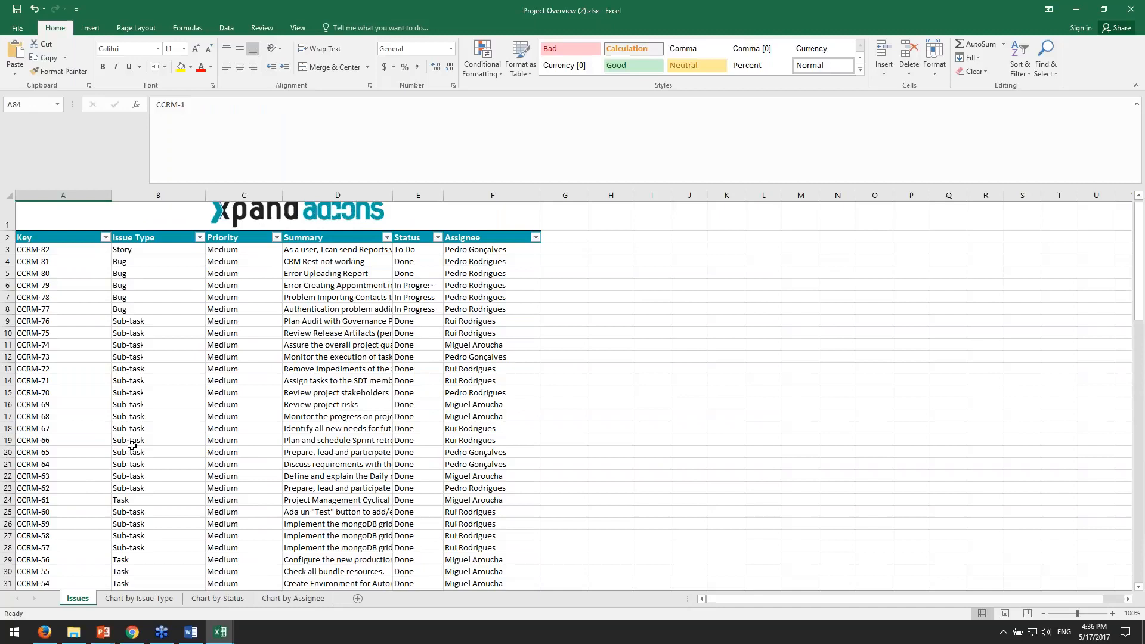
click(65, 270)
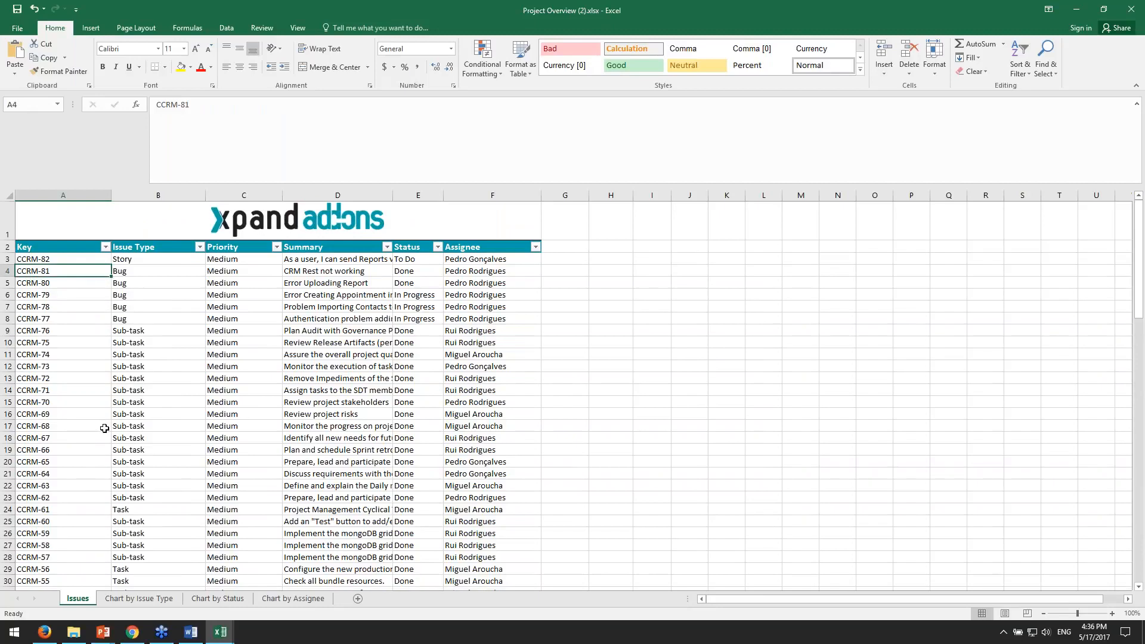
scroll(104, 428, down, 2)
scroll(105, 429, up, 2)
scroll(116, 429, down, 1)
scroll(116, 428, down, 2)
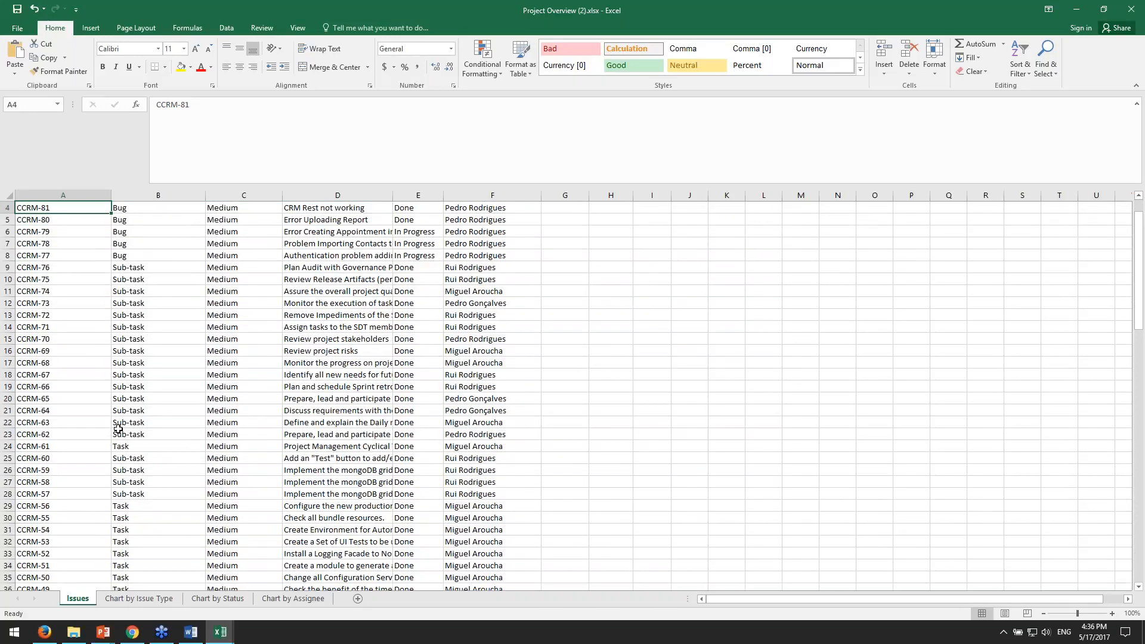
scroll(118, 429, up, 2)
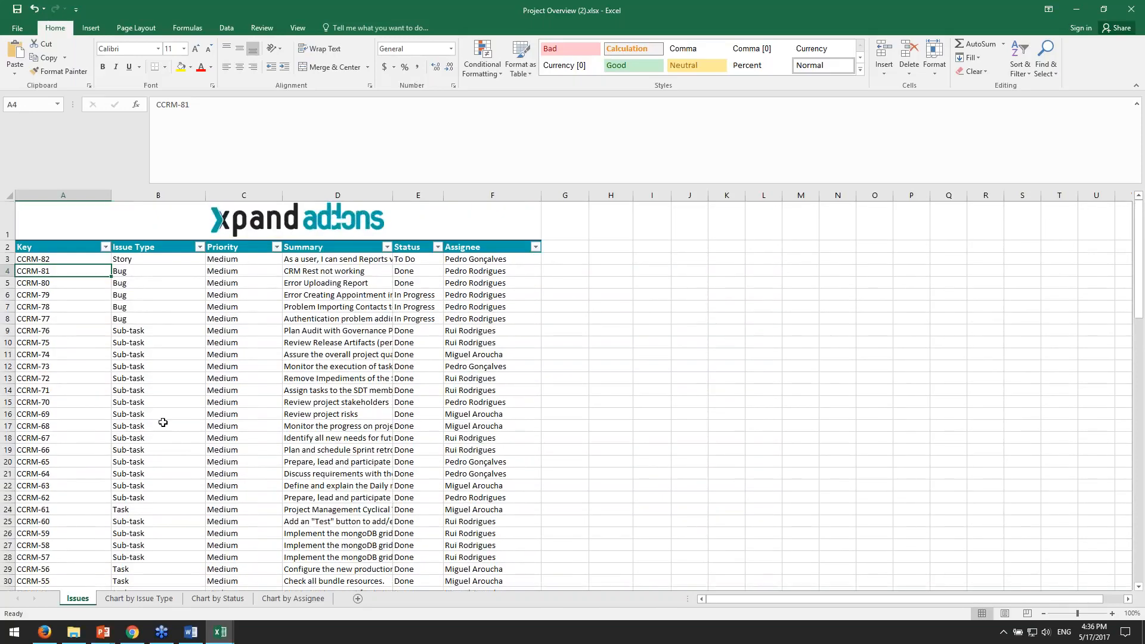
- Review the priority column, then view the Chart by Issue Type pie: 42 Story, 5 Bug, 19 Sub-task, 16 Task
click(244, 403)
scroll(555, 399, down, 2)
scroll(555, 400, down, 3)
scroll(544, 398, up, 5)
drag(604, 183, 615, 114)
click(611, 318)
scroll(522, 384, down, 3)
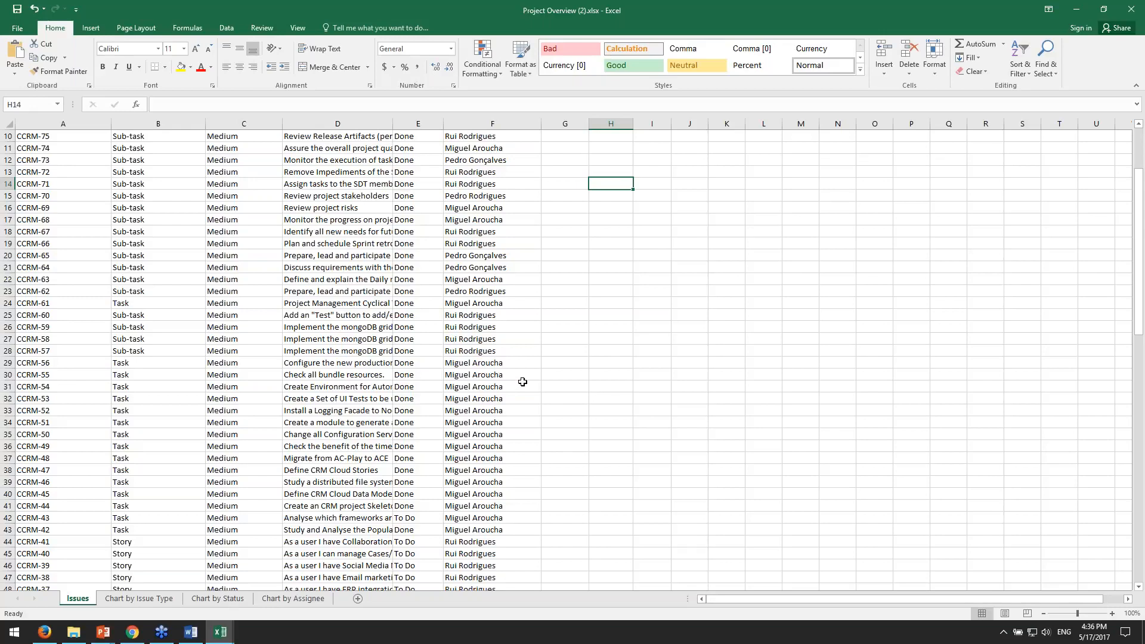
scroll(596, 351, up, 3)
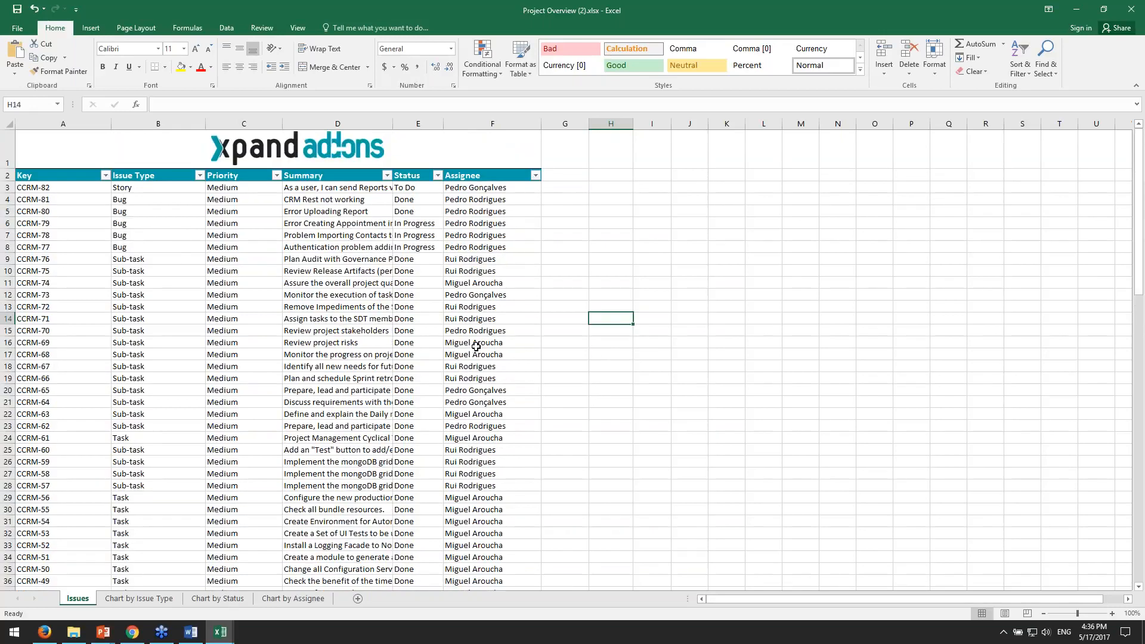
click(601, 294)
scroll(745, 317, down, 1)
scroll(745, 318, down, 1)
scroll(745, 313, up, 1)
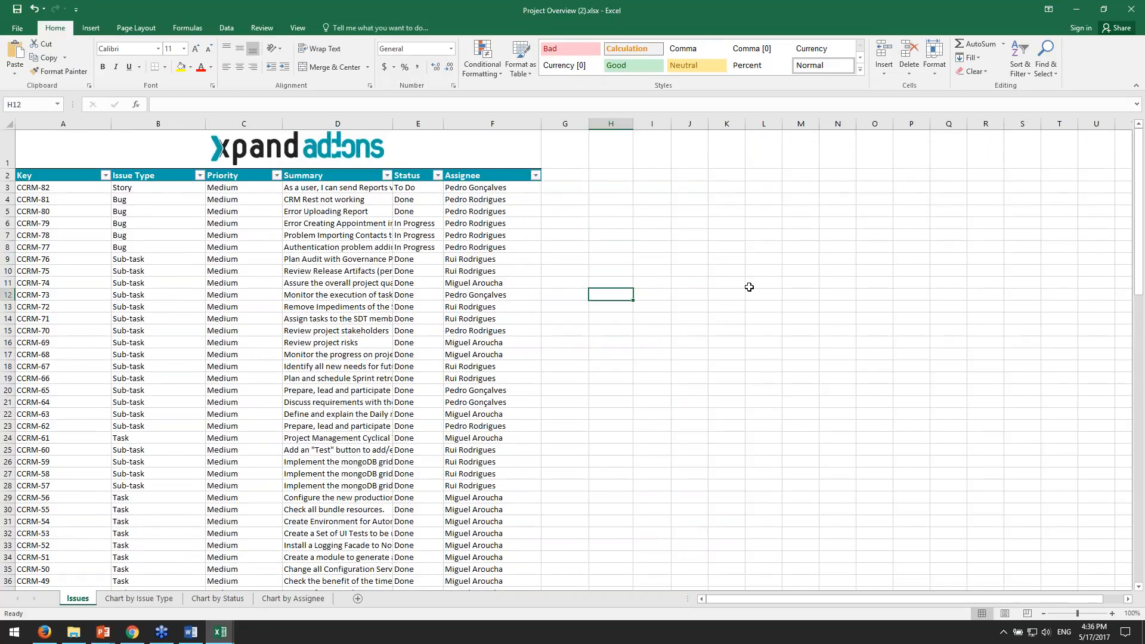
click(645, 273)
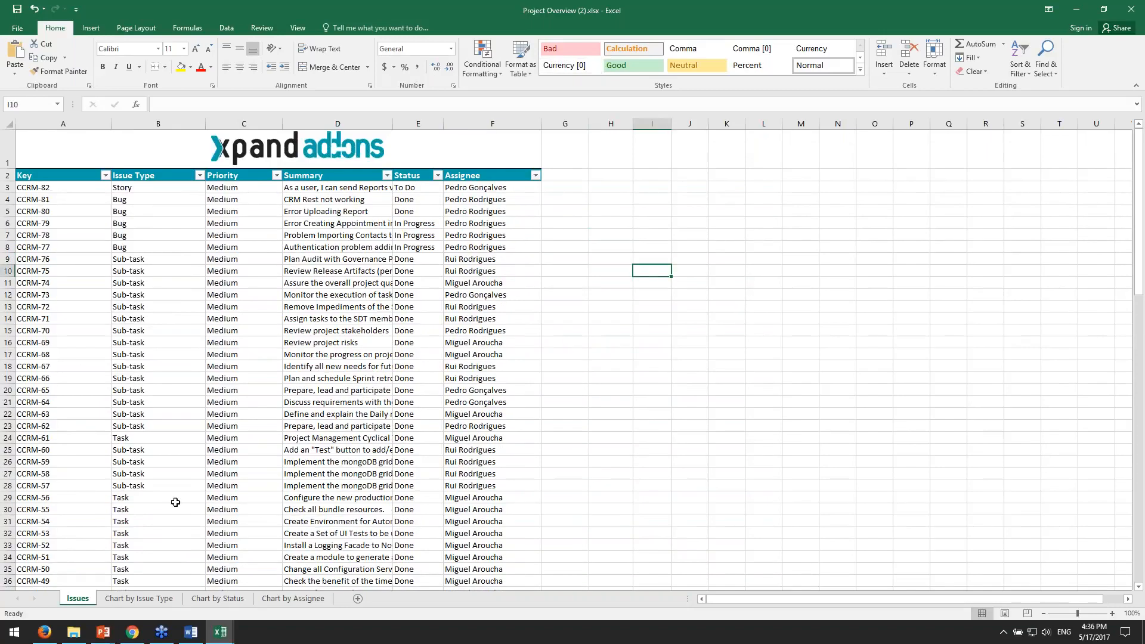
click(739, 521)
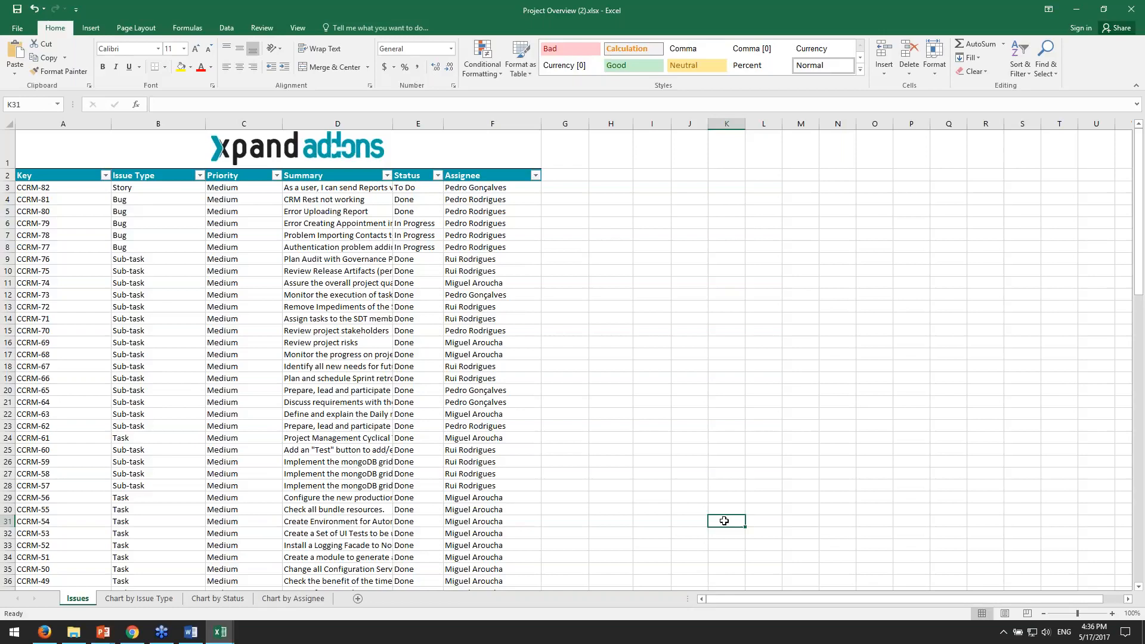
click(140, 600)
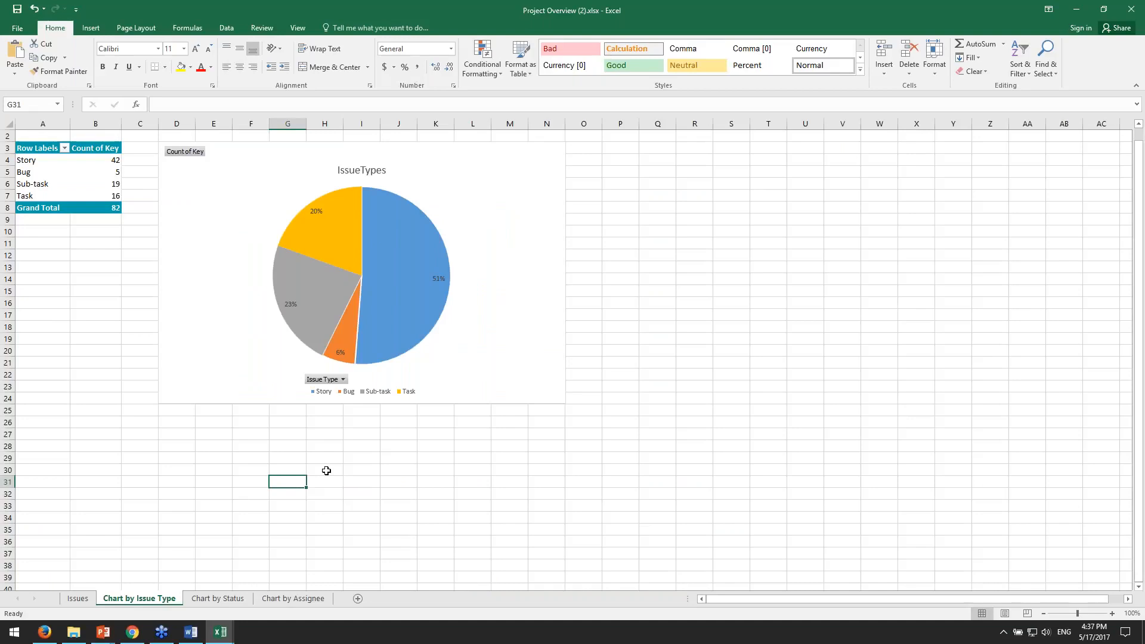
- Inspect the pie chart series on the Chart by Issue Type sheet
click(93, 597)
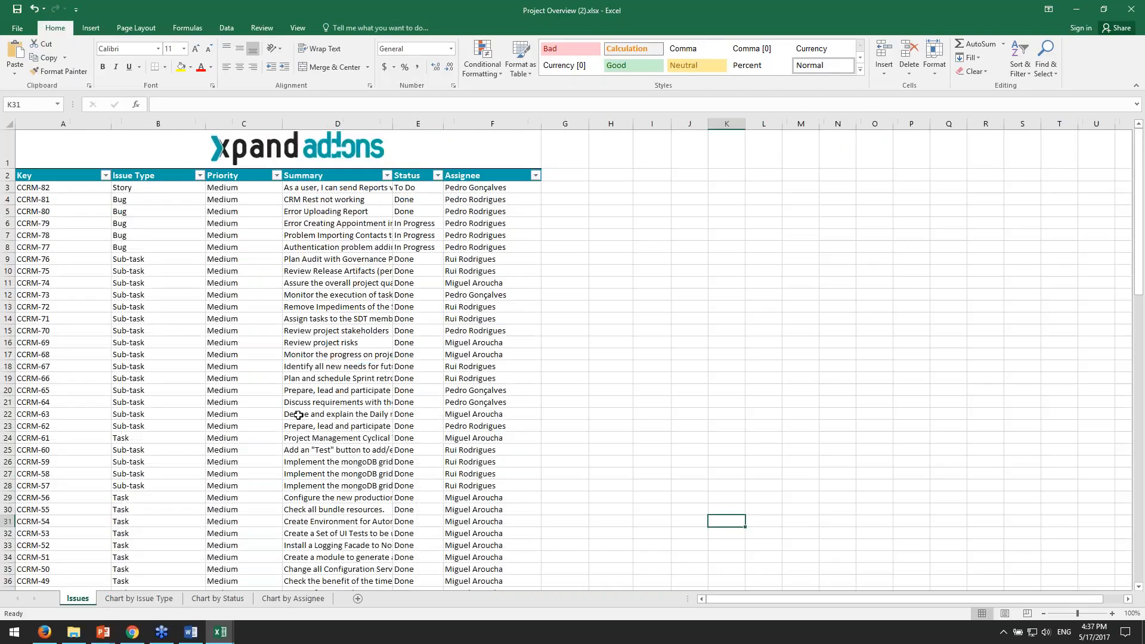
click(135, 601)
mouse_move(335, 273)
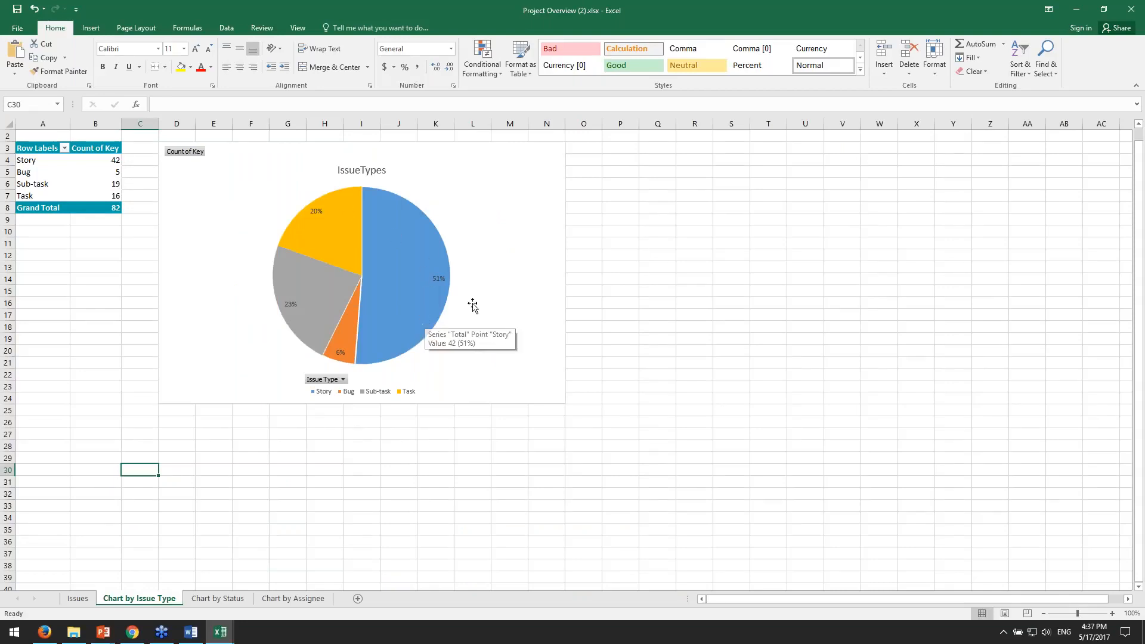
mouse_move(422, 302)
click(398, 285)
click(581, 577)
- Review the Chart by Status sheet's Done count of 55 and its Count of Key bars
click(217, 598)
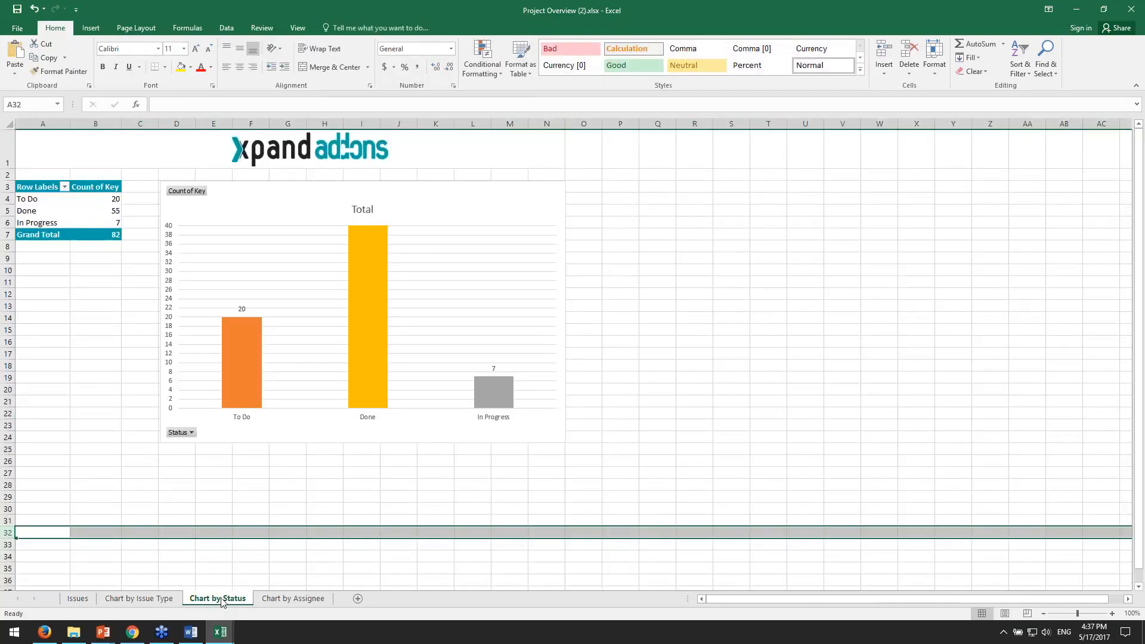
click(347, 493)
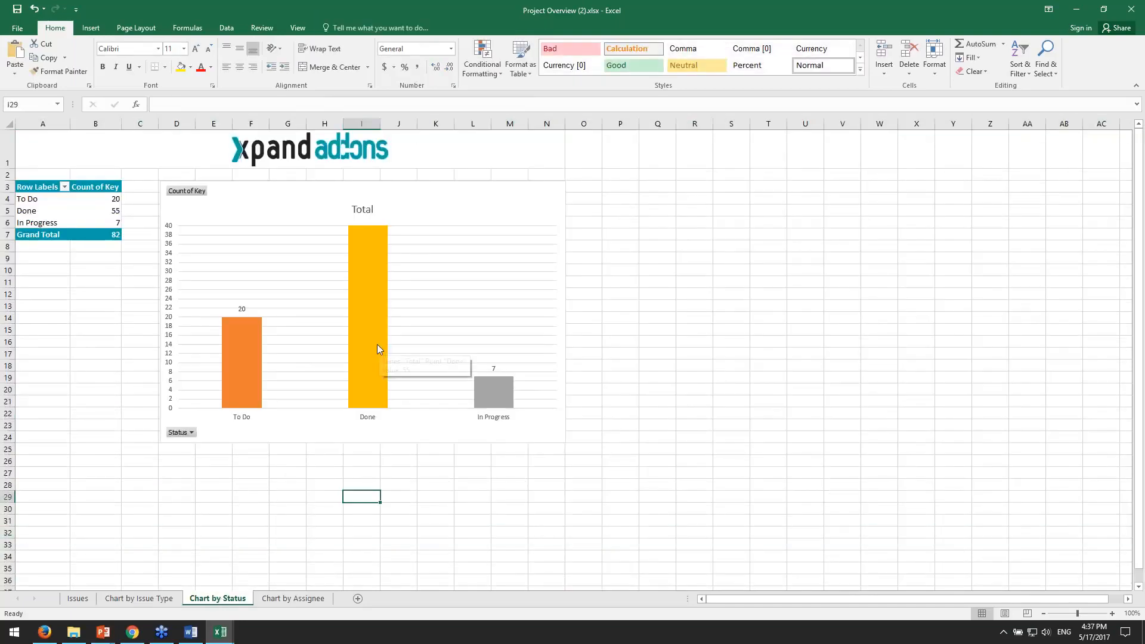
click(114, 212)
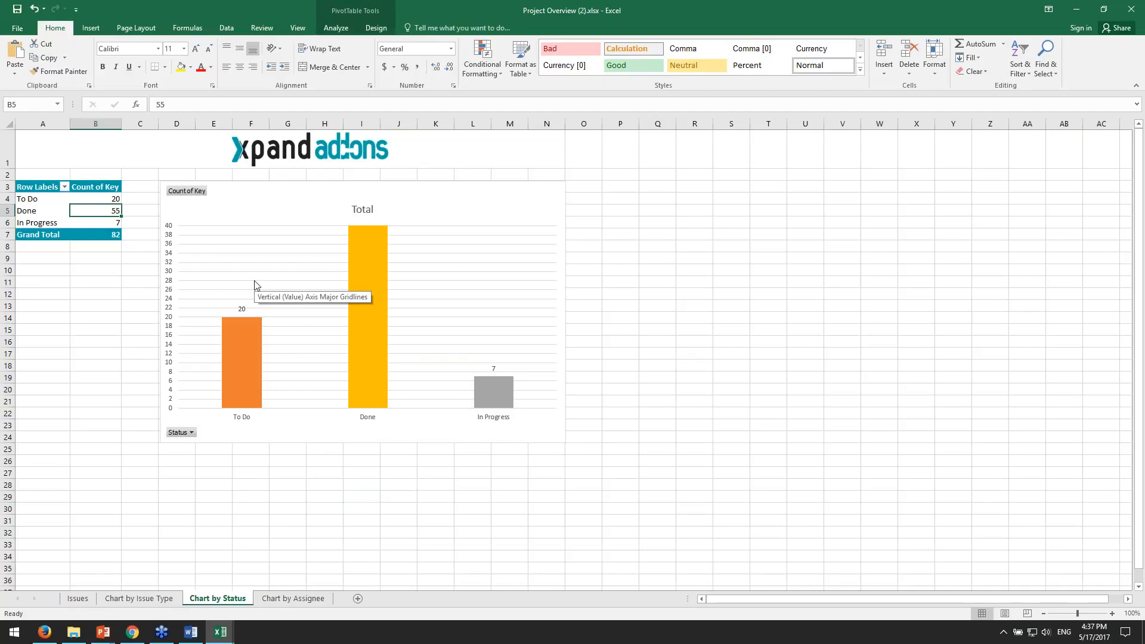
click(371, 295)
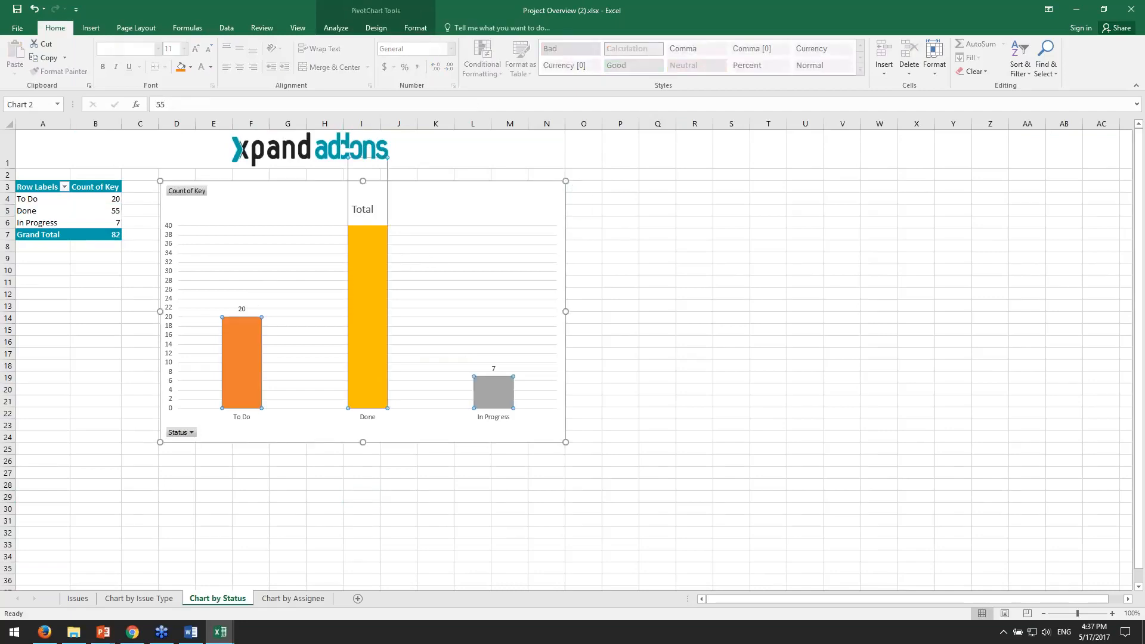
click(841, 353)
- Review the Chart by Assignee pivot, then return to the Issues sheet with Ctrl+PgUp
click(293, 598)
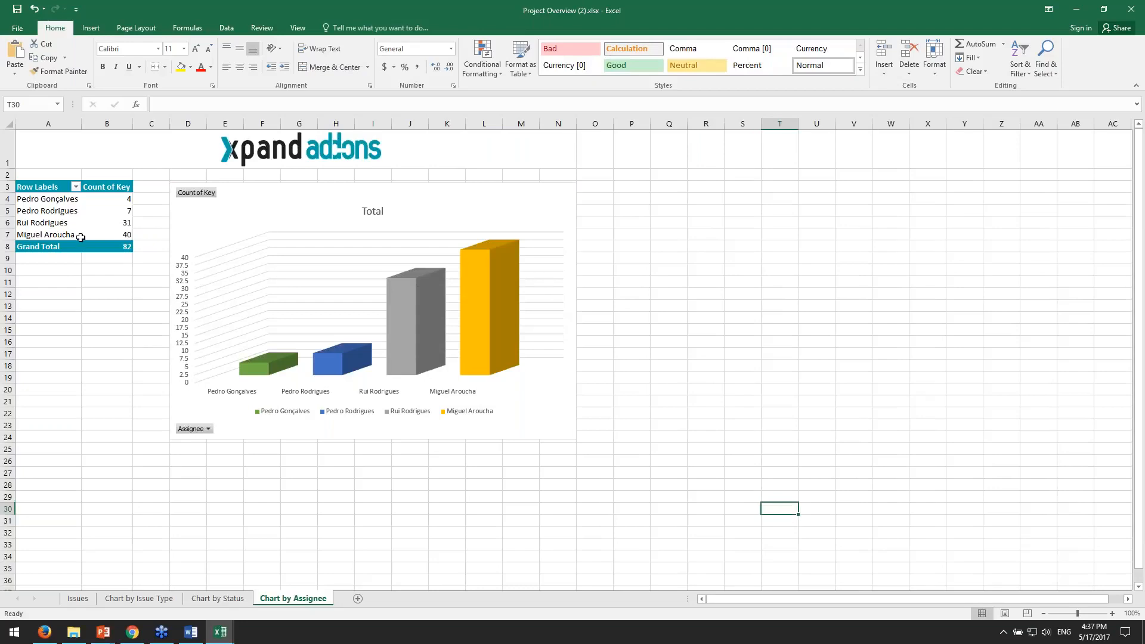
click(631, 437)
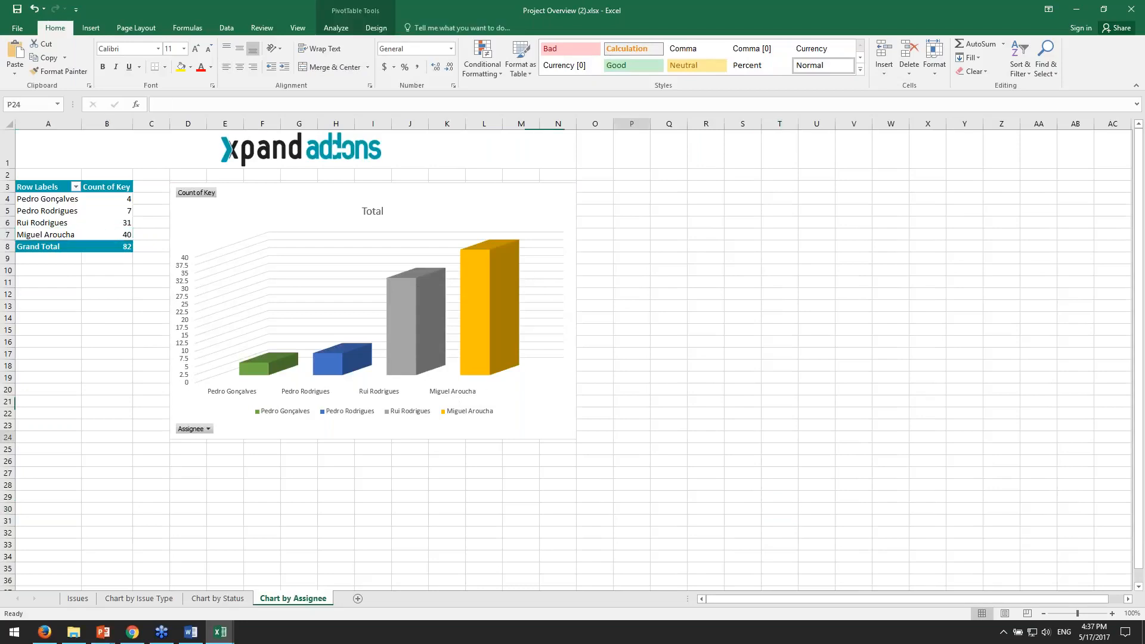
click(100, 222)
click(56, 224)
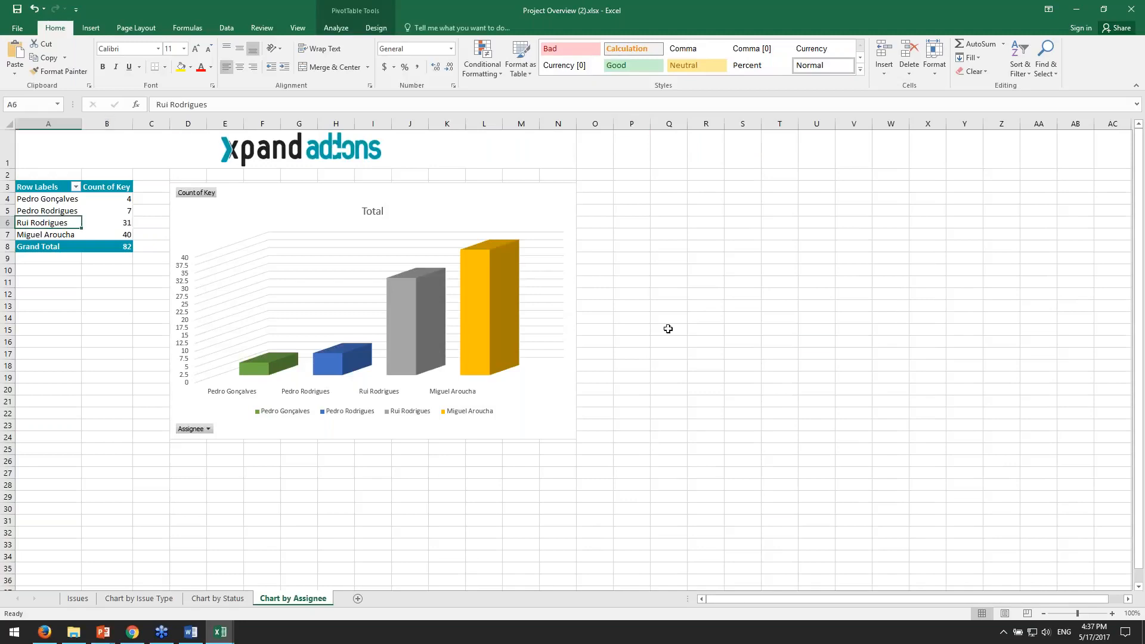
click(818, 343)
click(739, 366)
key(ctrl+Page_Up)
key(ctrl+Page_Up)
key(ctrl+Page_Up)
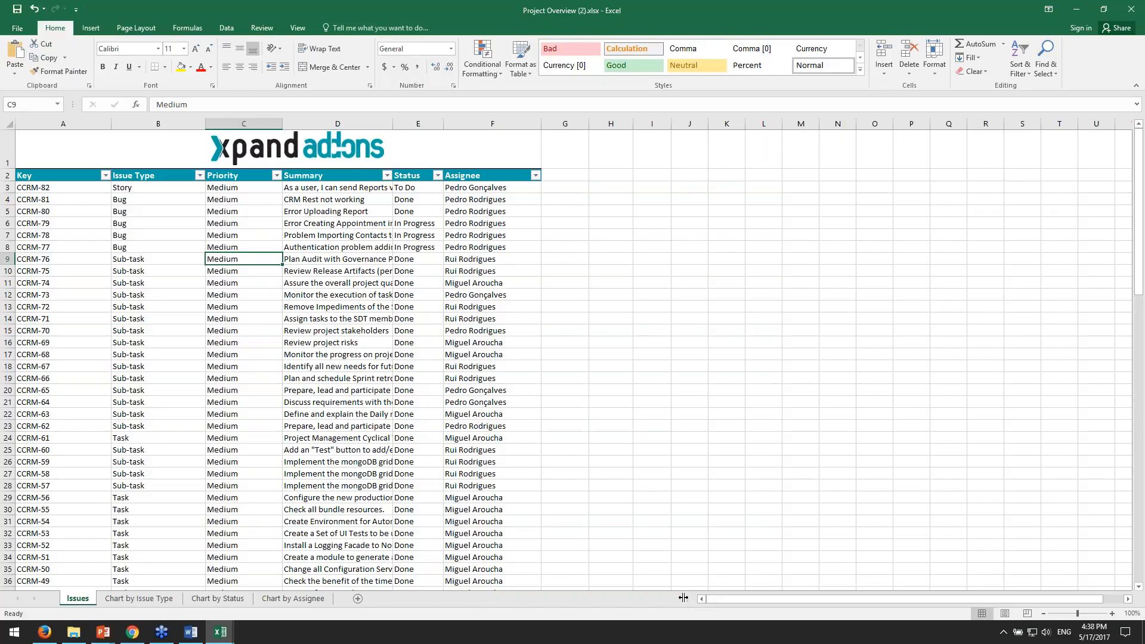
- Close Project Overview (2).xlsx and the Project Overview.xlsx template, choosing Don't Save for both
click(763, 496)
click(1131, 8)
click(574, 332)
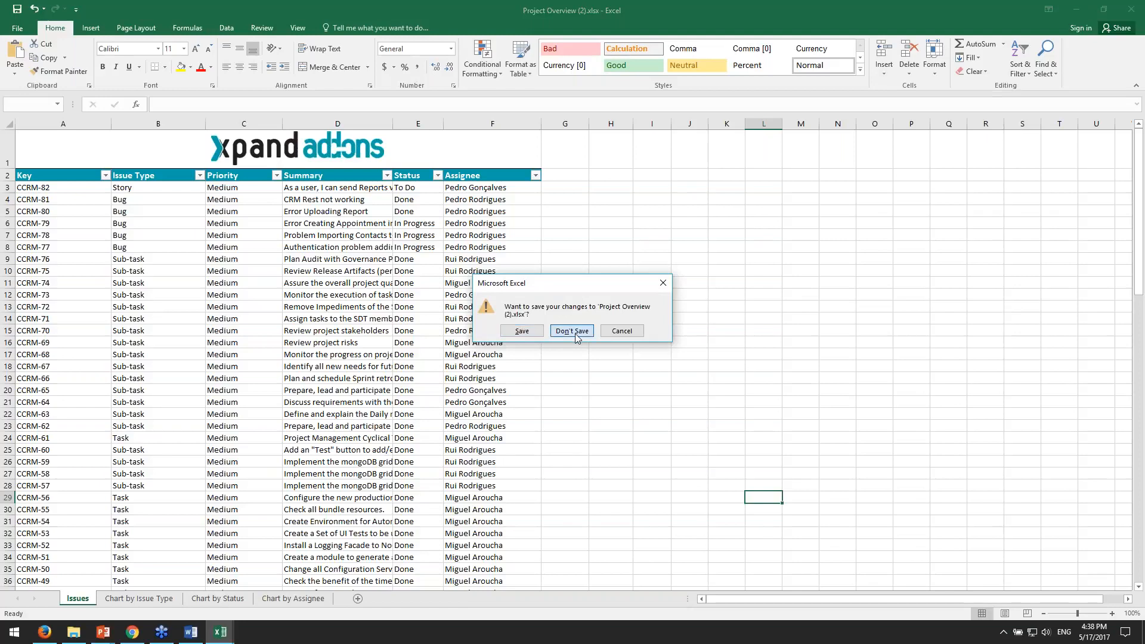
click(1131, 9)
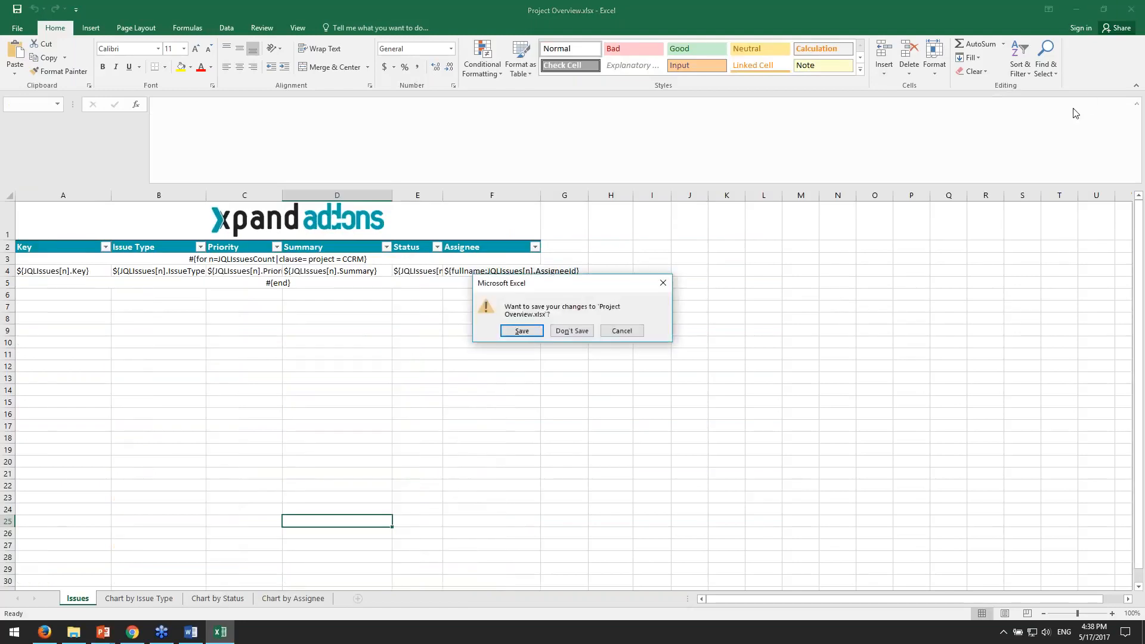
click(571, 331)
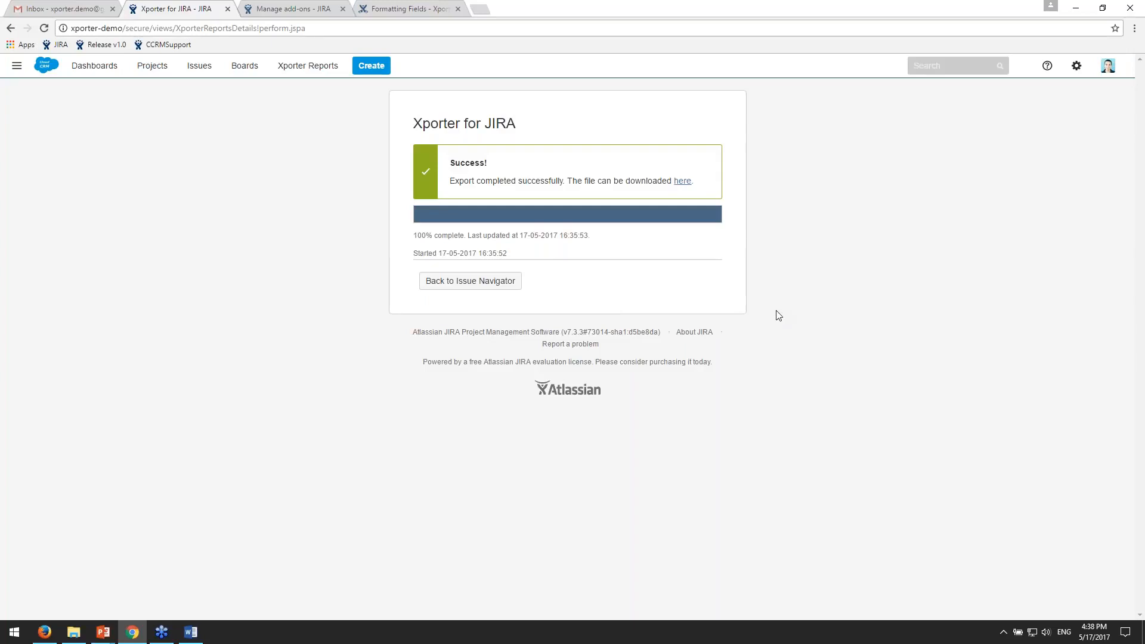
- Return to the issue search results, then enter JIRA administration by confirming the admin password
key(Tab)
click(475, 285)
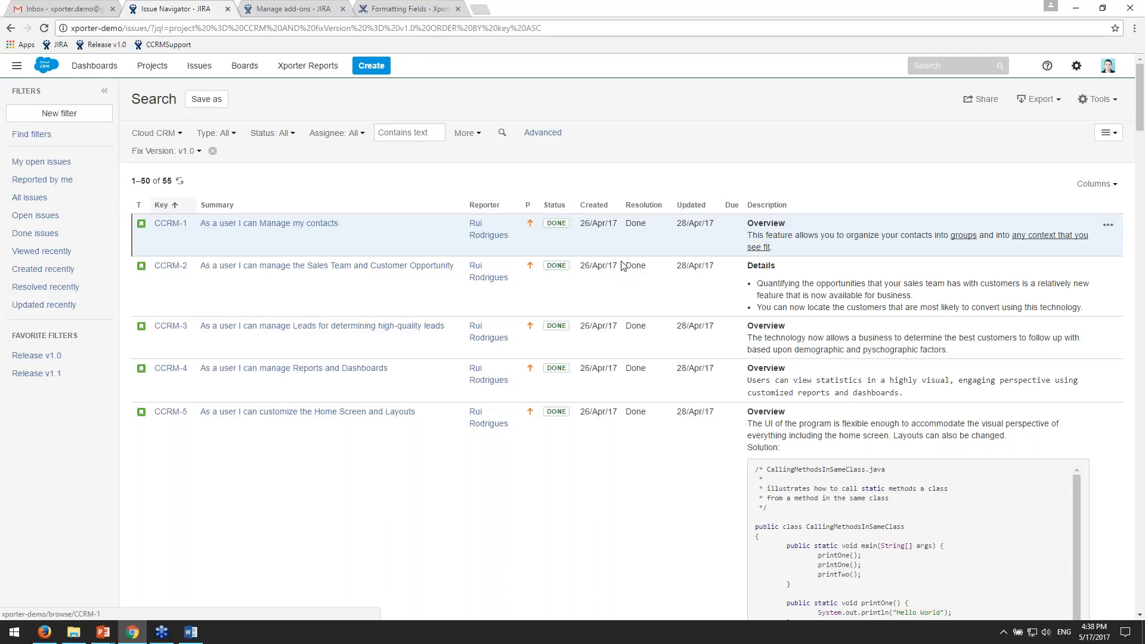
click(1076, 65)
click(1053, 174)
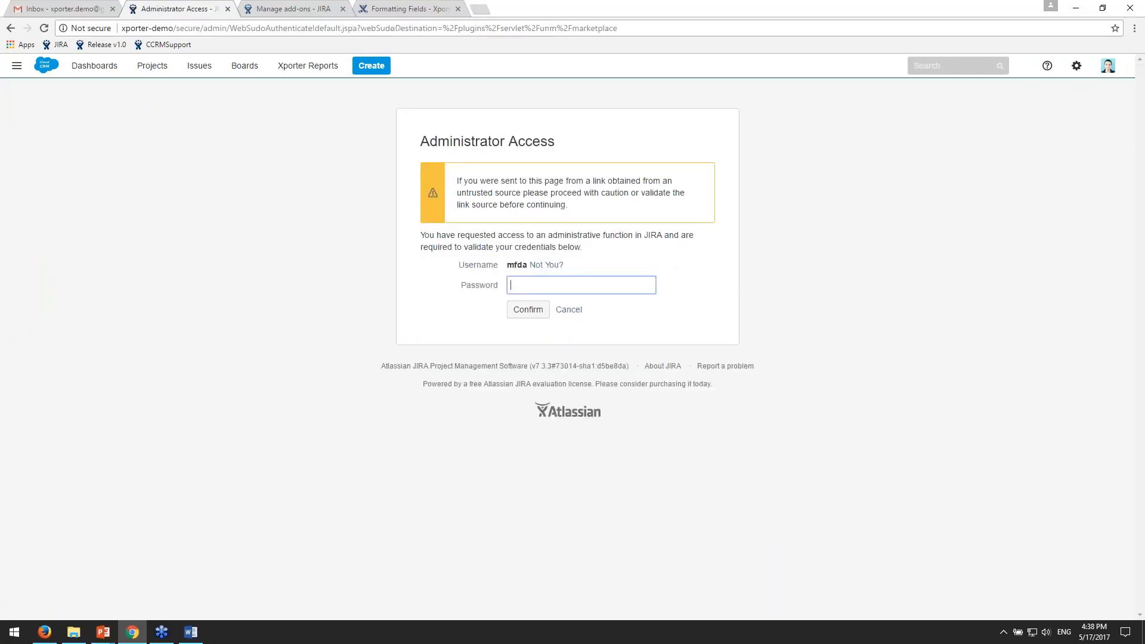
text(•••••)
key(Return)
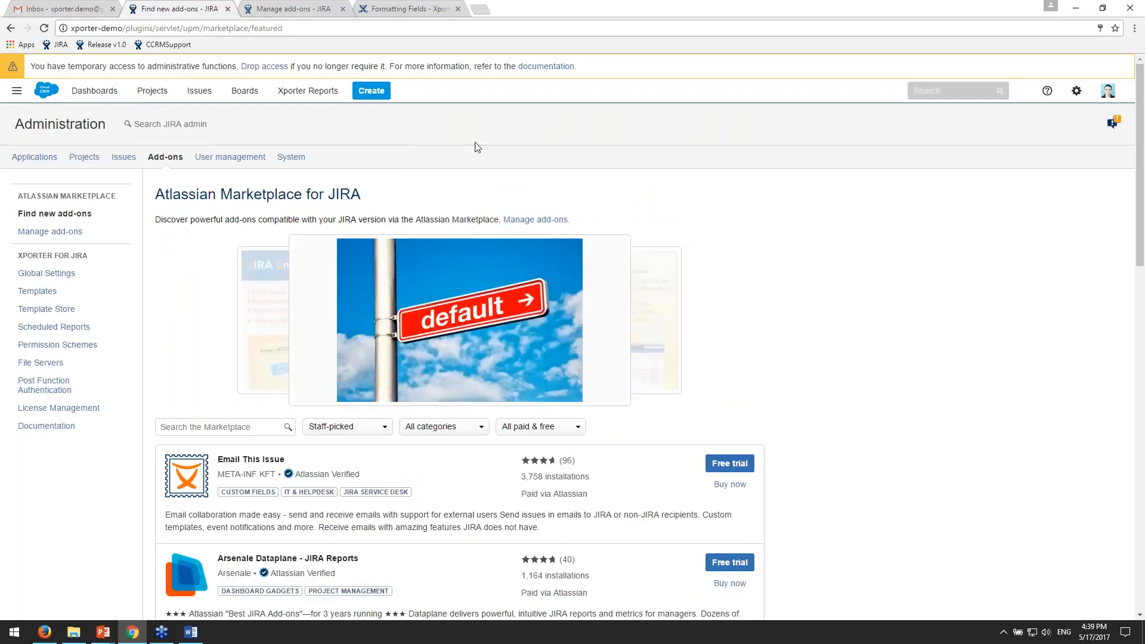
- Open Xporter Scheduled Reports and highlight the disabled Project Overview report's cron 10 * * * ? and Send Email option
click(68, 332)
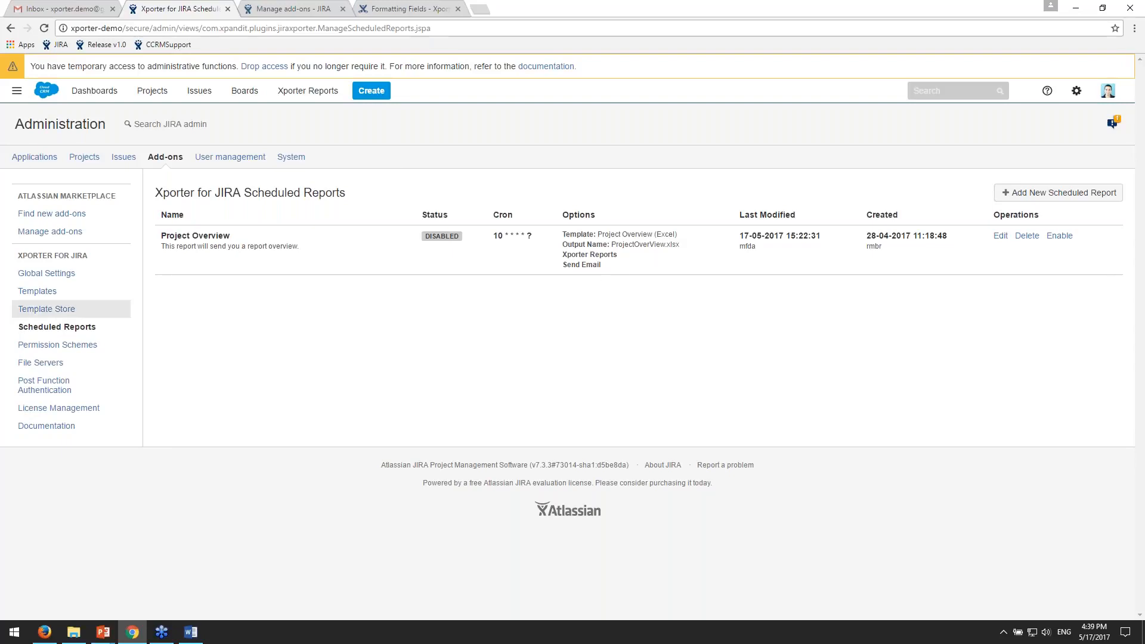
drag(251, 193, 396, 194)
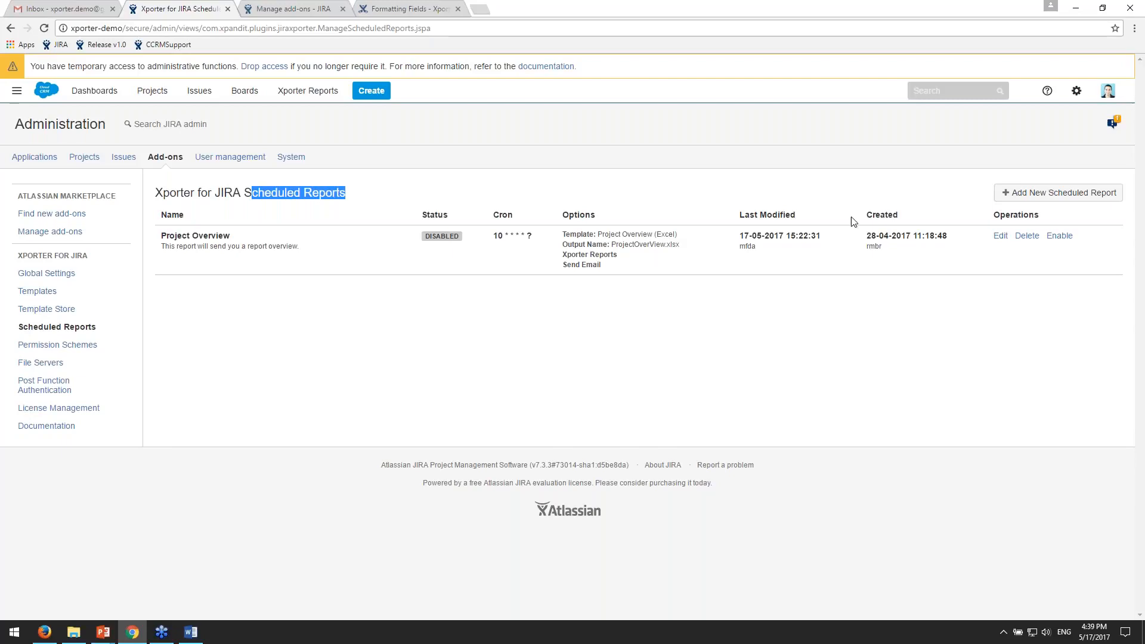
click(490, 238)
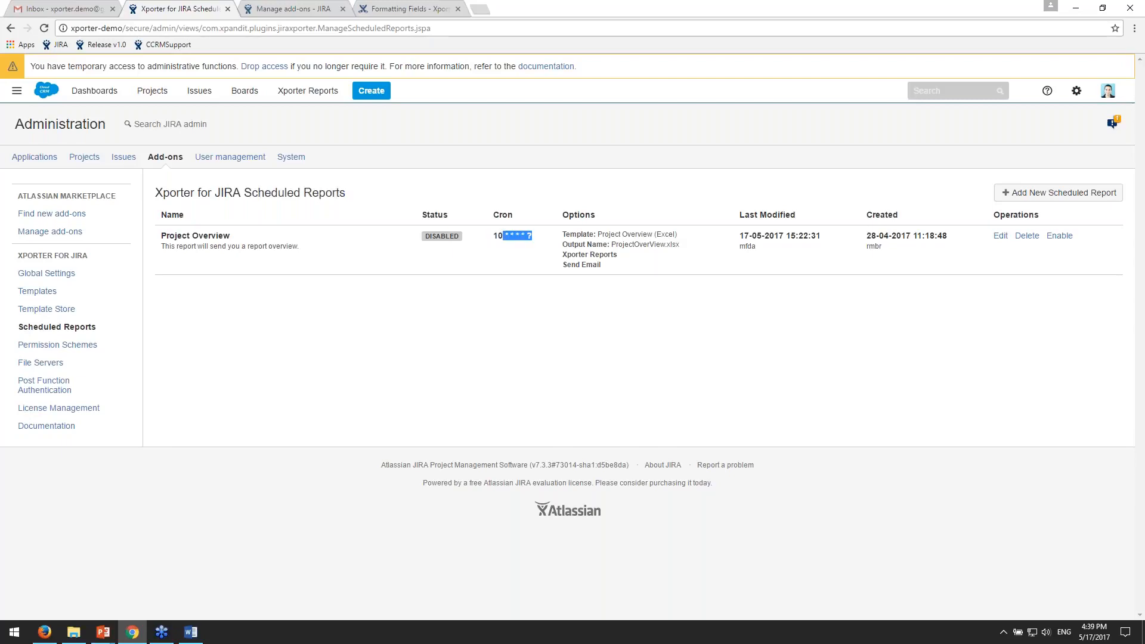
double_click(498, 235)
click(567, 267)
drag(566, 266, 611, 271)
click(59, 6)
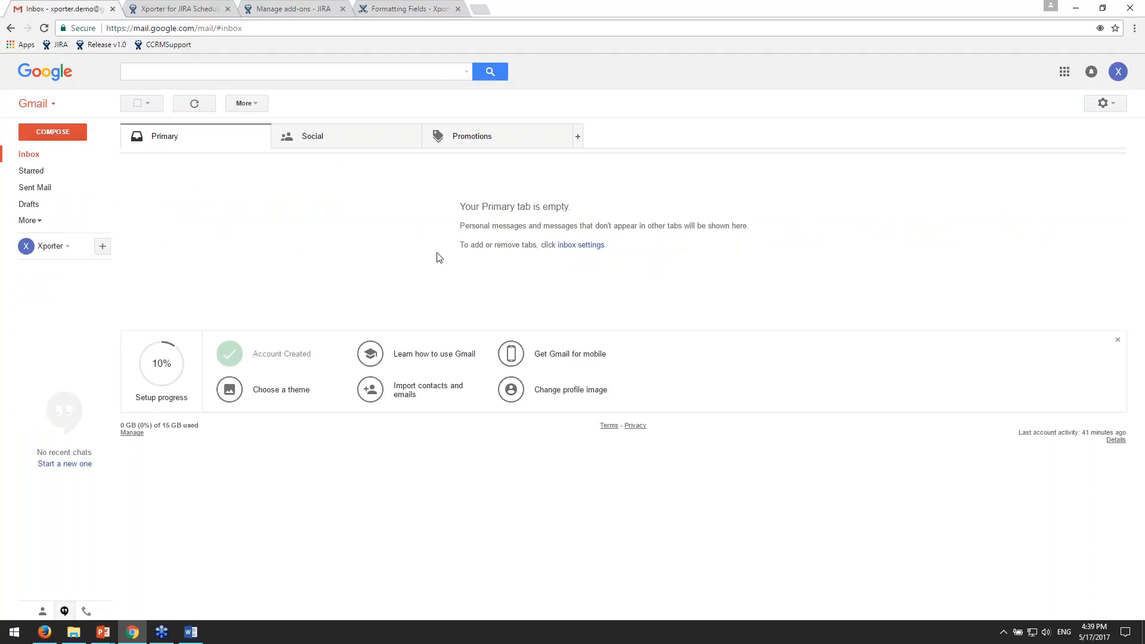
- Go to the Manage add-ons tab, where the Project Overview report shows Enabled
click(293, 10)
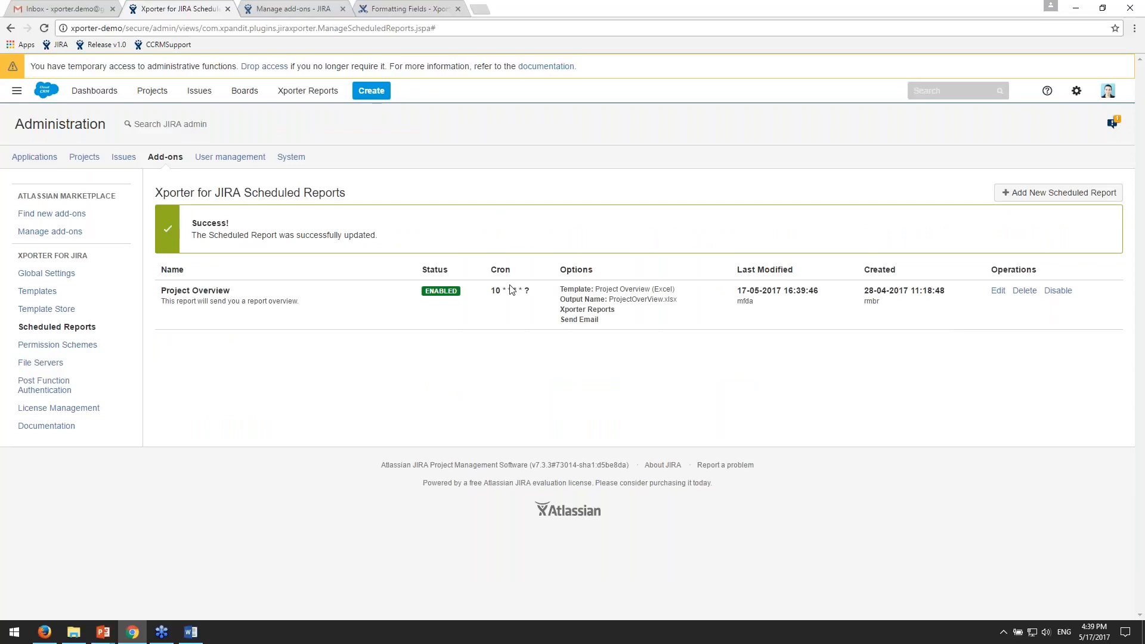
- Open the Project Overview report's edit form and review its name, cron expression and Export Data setting
click(104, 9)
click(172, 8)
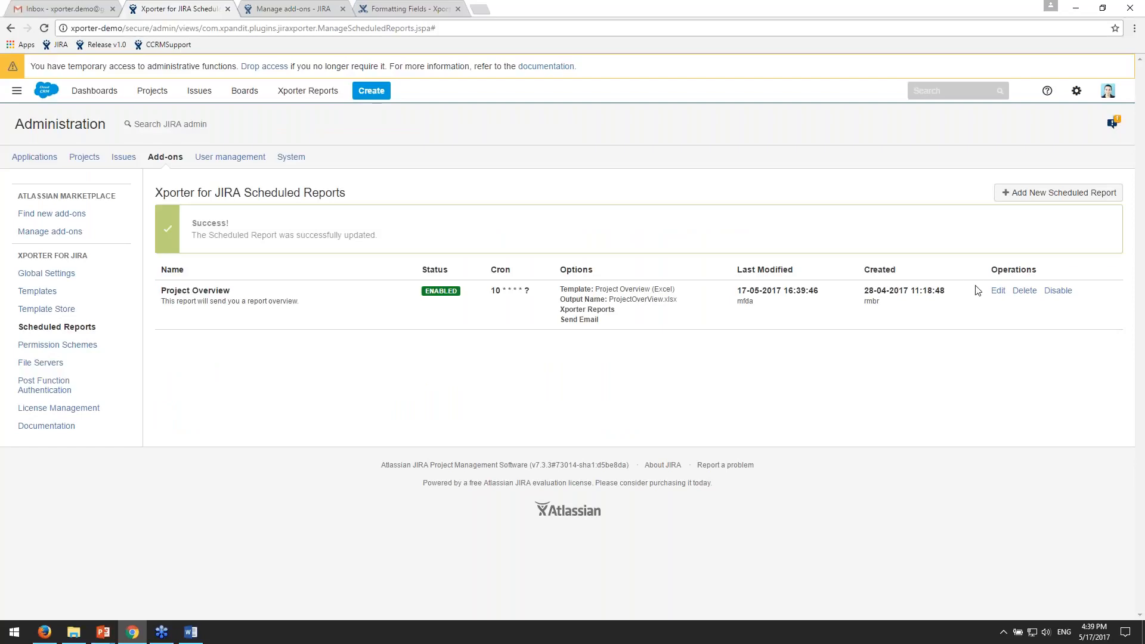
click(998, 290)
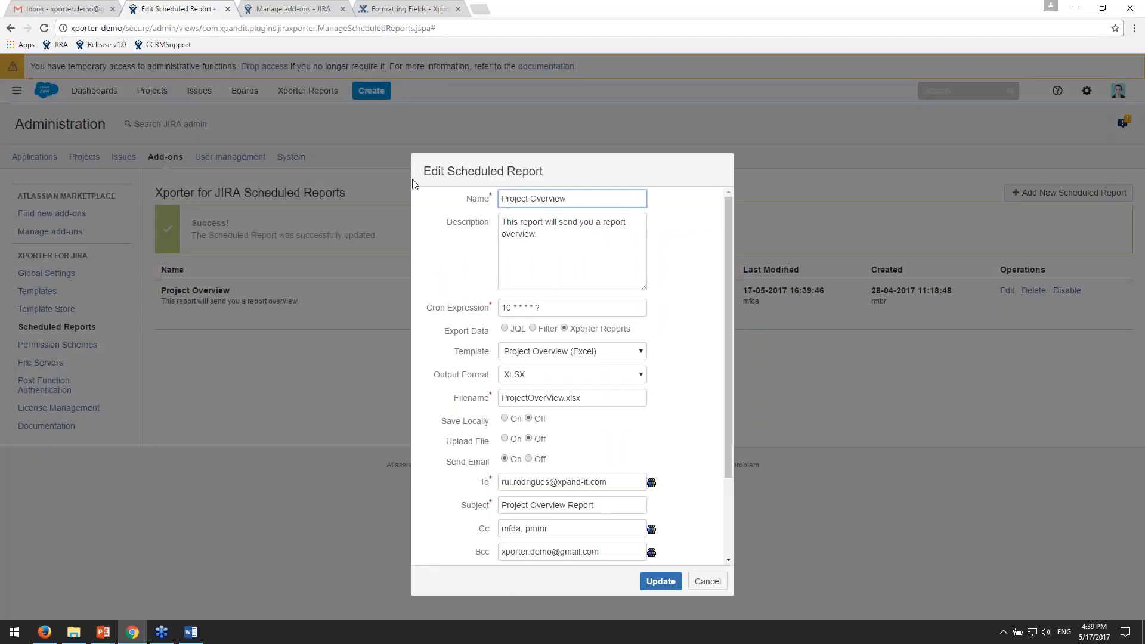
scroll(686, 211, down, 1)
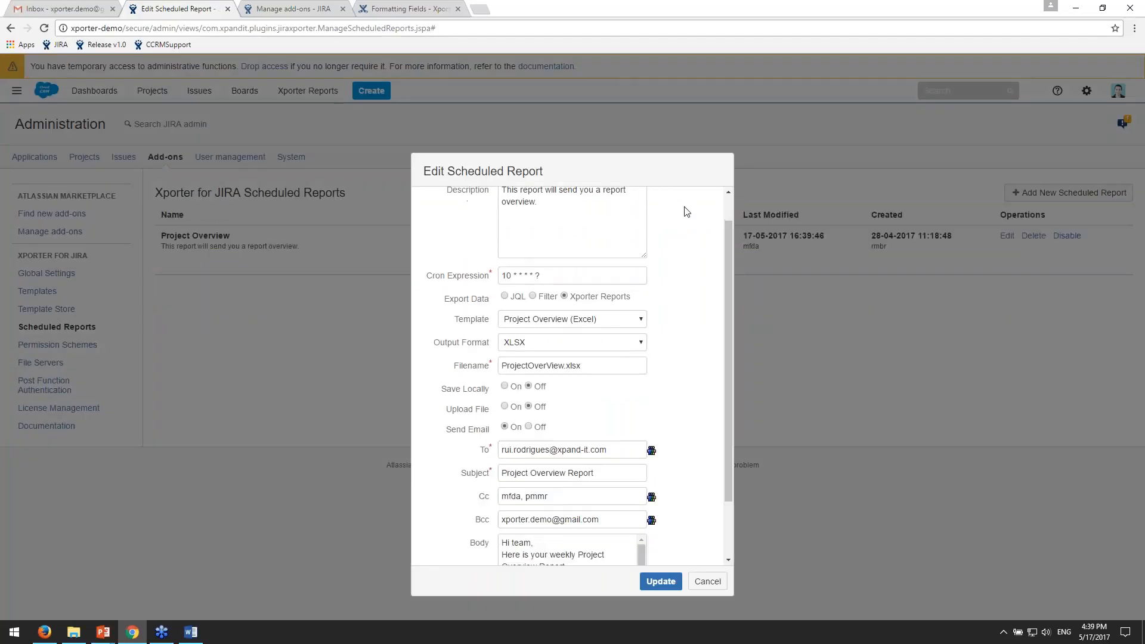
scroll(689, 218, up, 1)
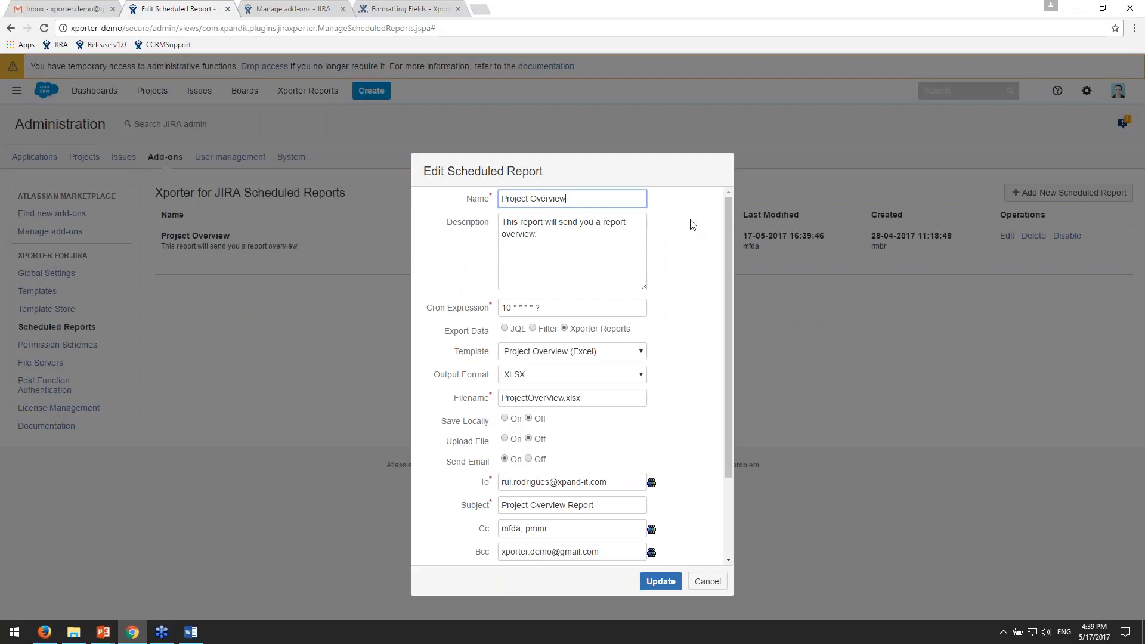
scroll(565, 255, down, 2)
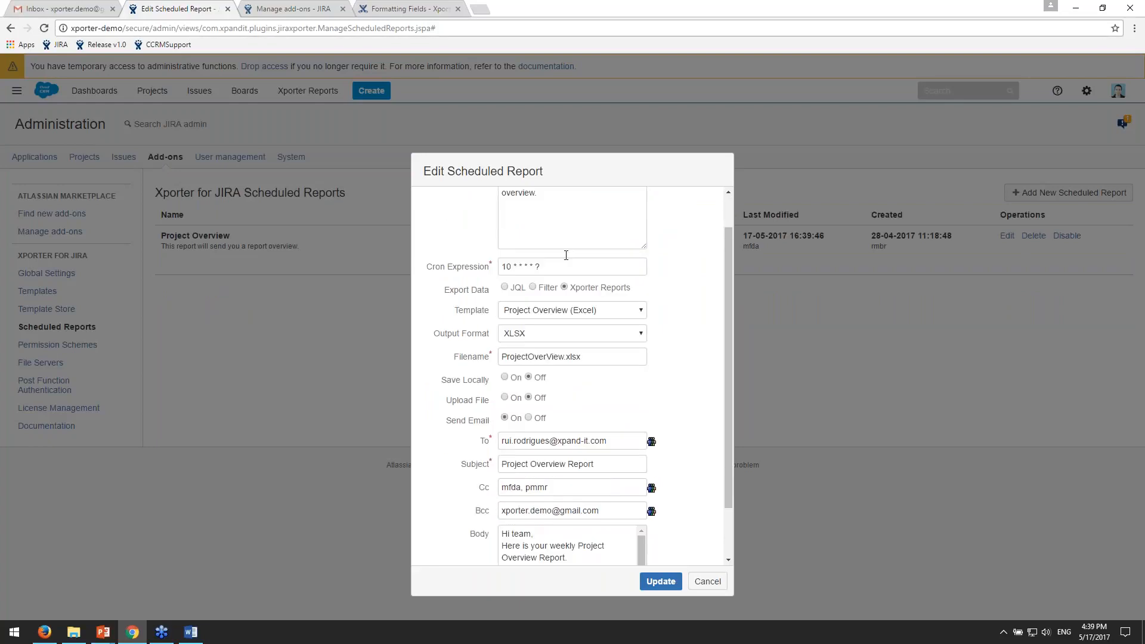
scroll(572, 257, up, 2)
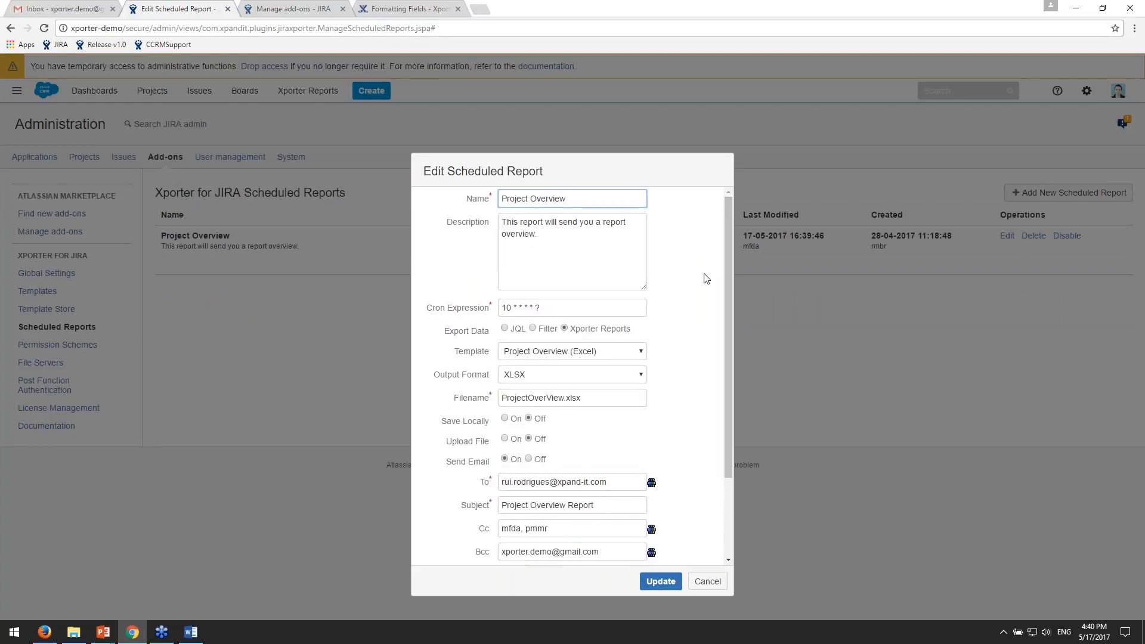
triple_click(602, 198)
drag(577, 307, 577, 300)
click(714, 319)
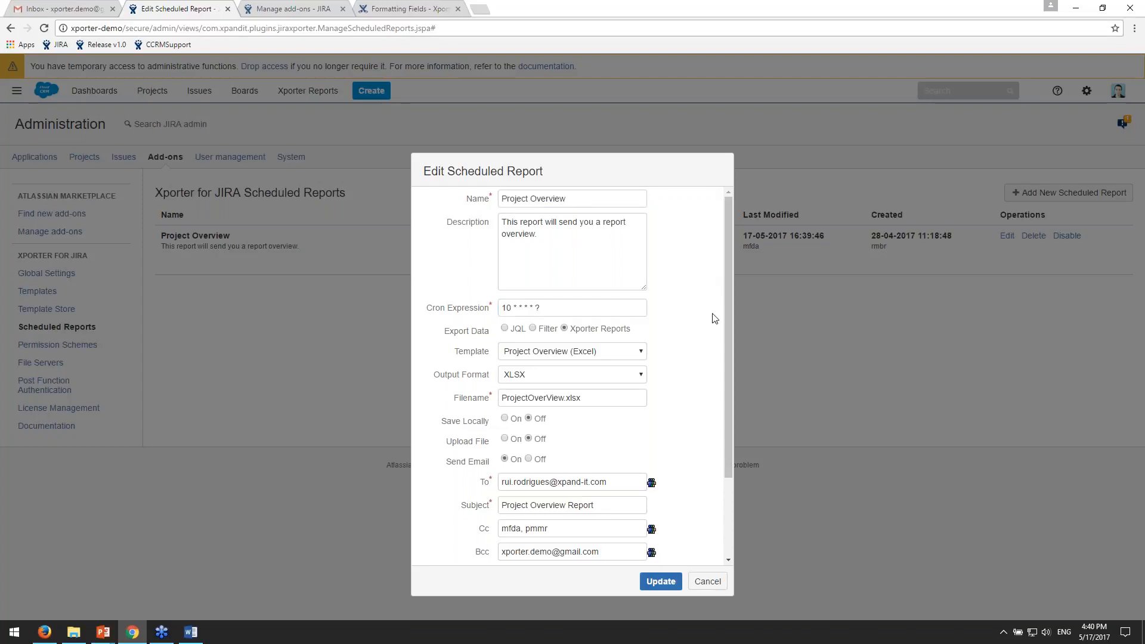
drag(459, 331, 484, 330)
drag(595, 328, 599, 329)
click(638, 331)
- Try Export Data as filter Release v1.0 and JQL 'project - CCRM', then return to Xporter Reports with Project Overview (Excel)
click(532, 328)
click(542, 352)
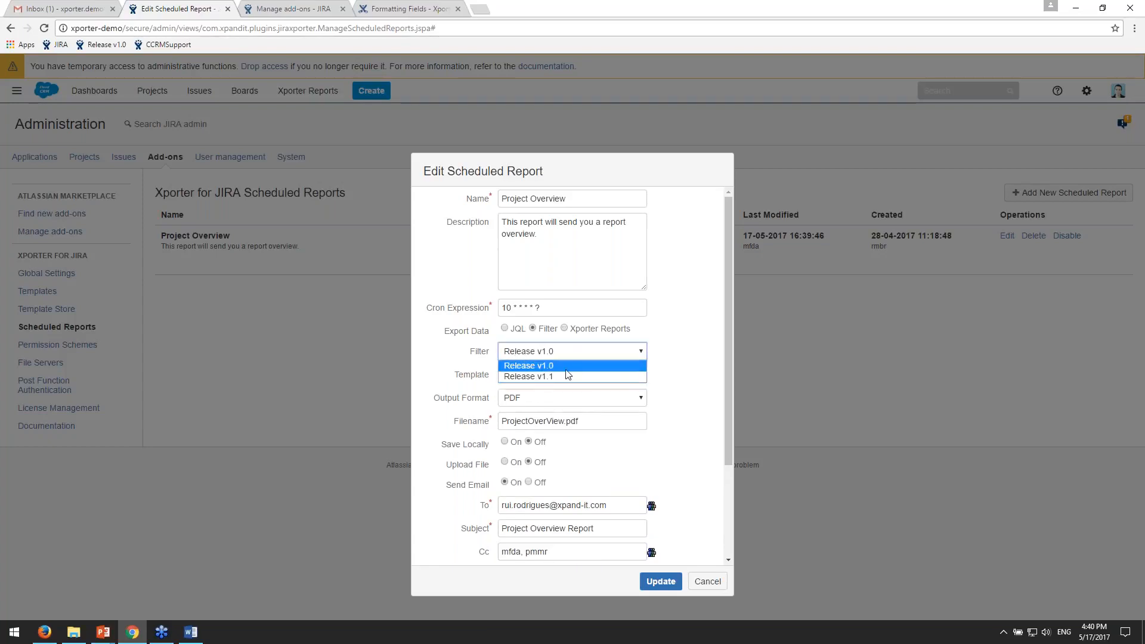
click(641, 357)
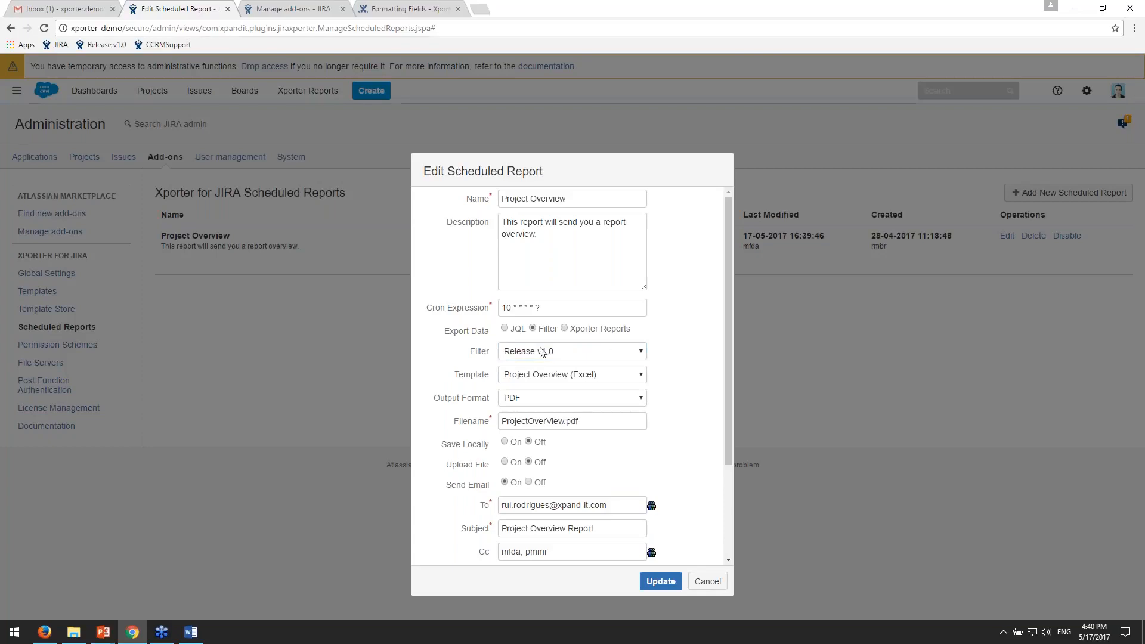
click(505, 329)
text(project -)
text( CCRM)
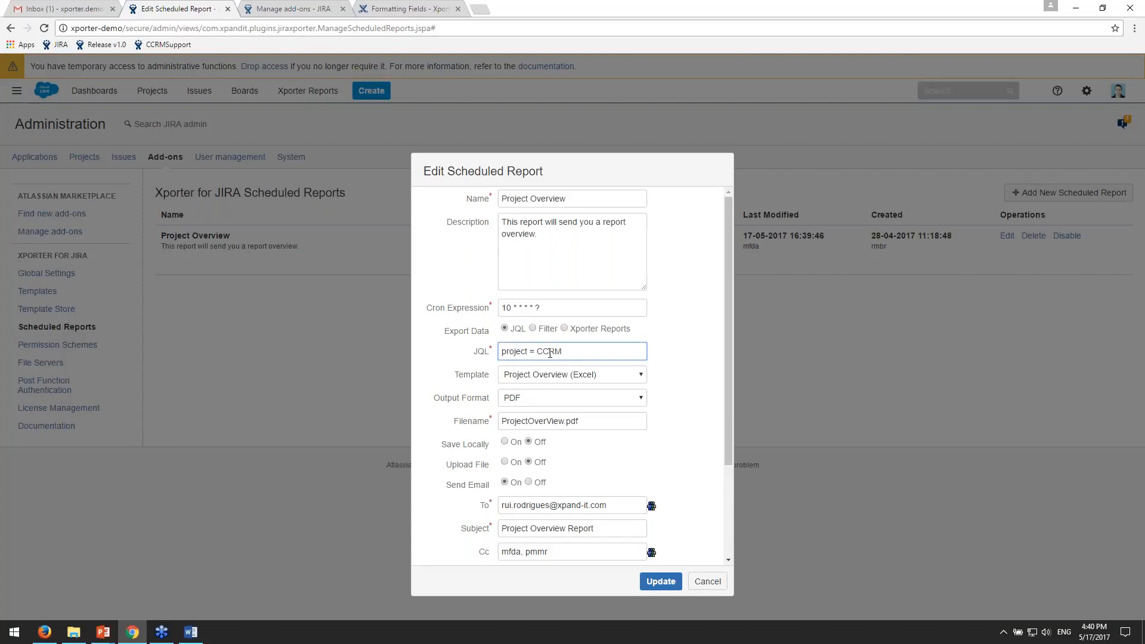
click(583, 329)
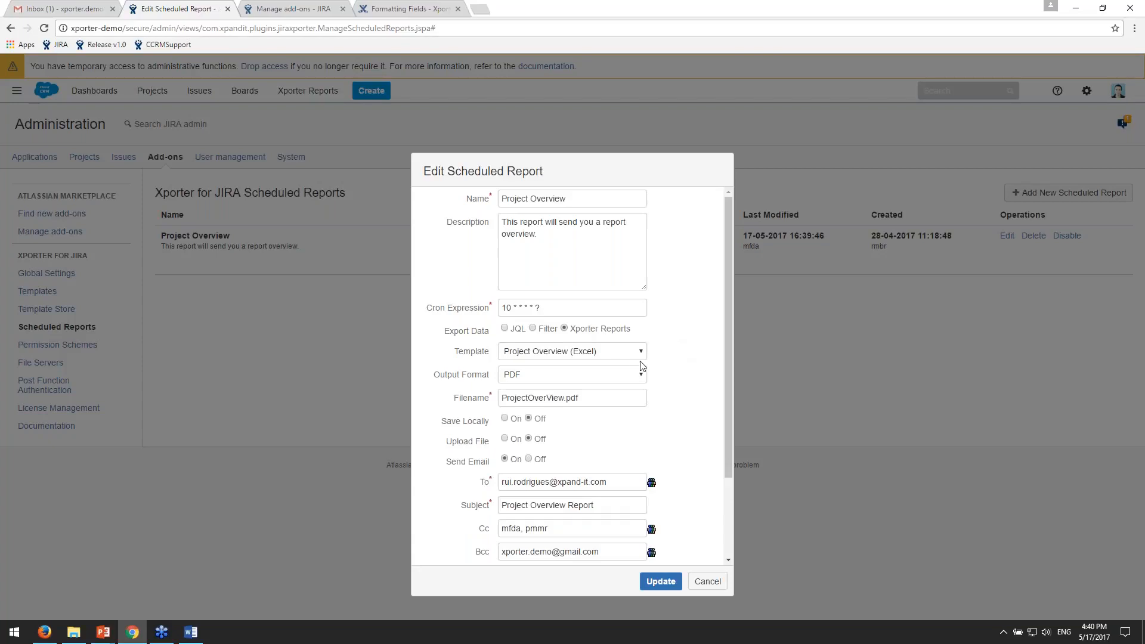
click(577, 353)
click(578, 352)
- Check the output file name, then toggle Save Locally and Upload File on and back off
scroll(695, 352, down, 3)
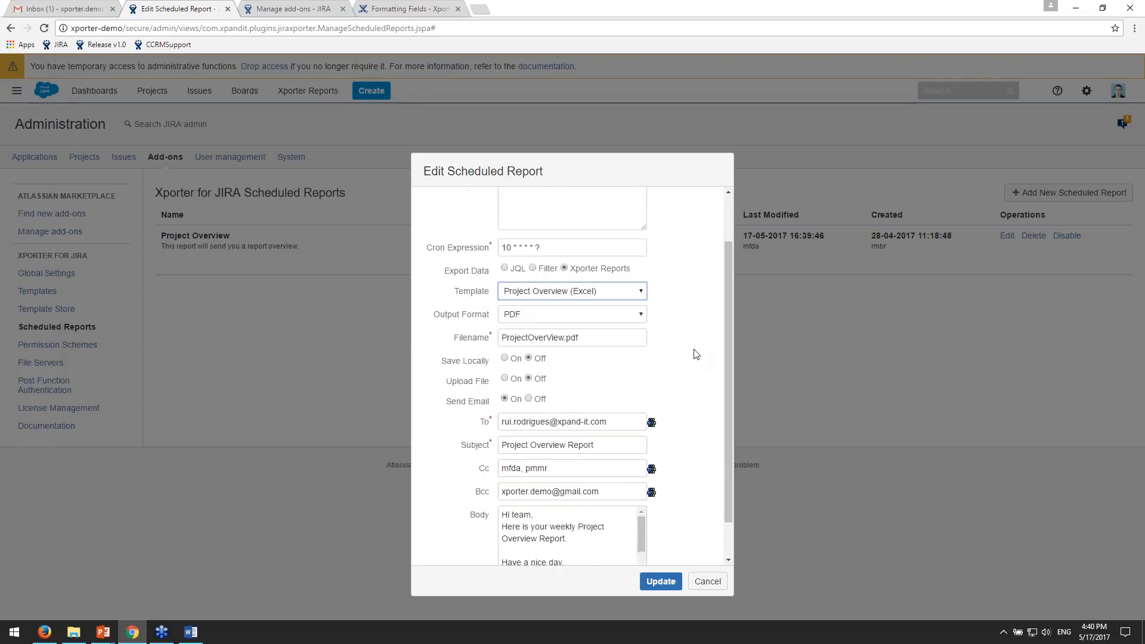
drag(588, 294, 477, 293)
click(605, 293)
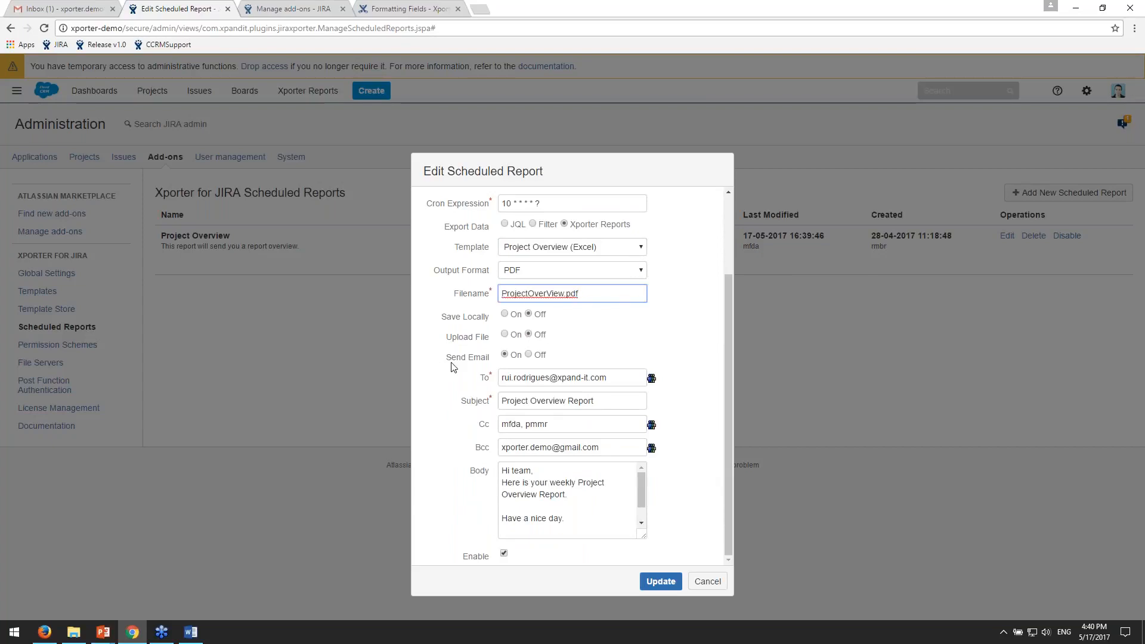
click(451, 312)
drag(440, 360, 551, 357)
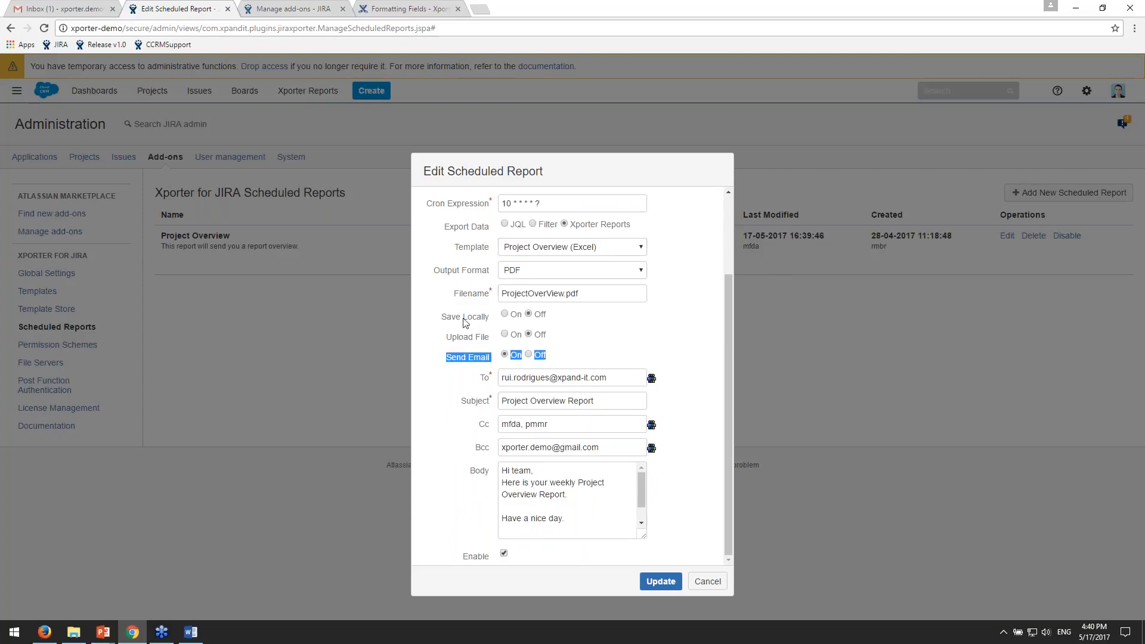
drag(463, 319, 491, 320)
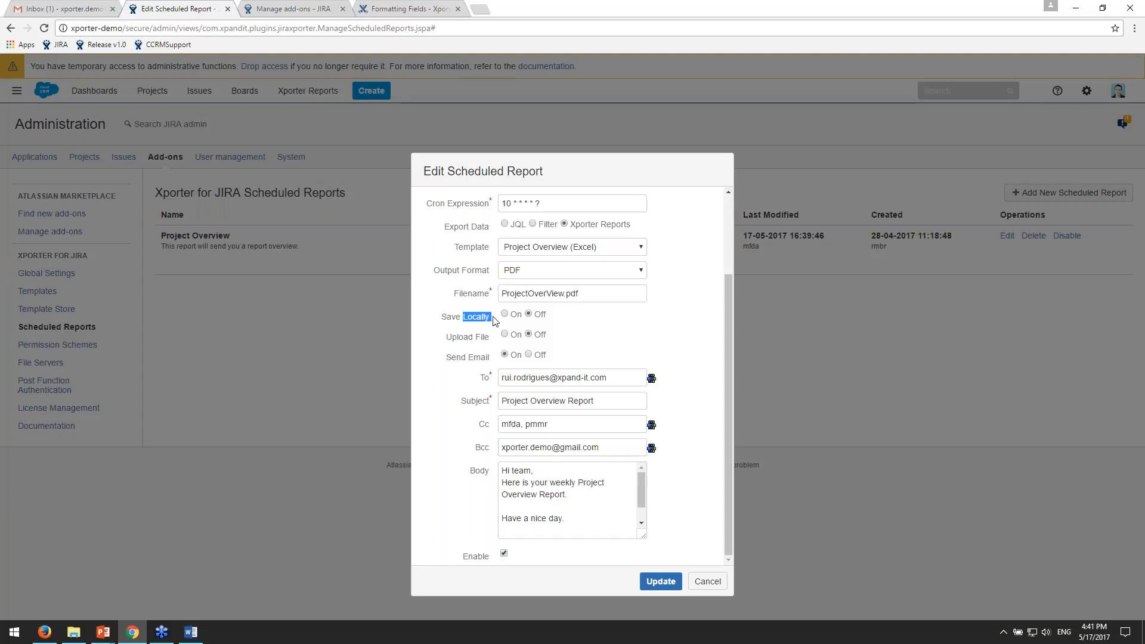
click(504, 313)
click(534, 329)
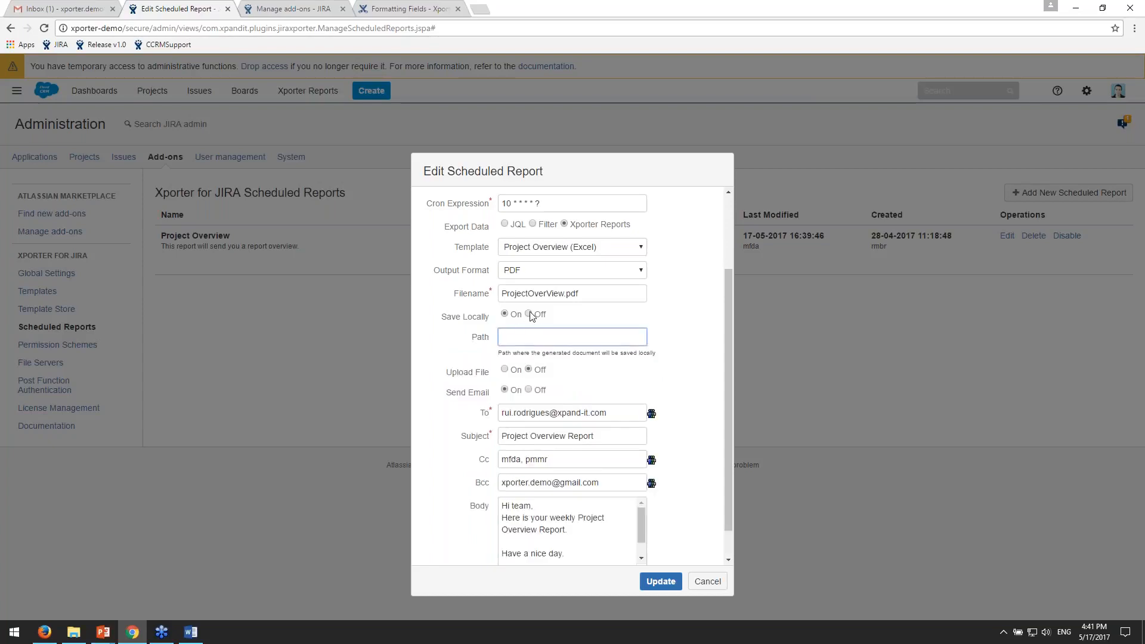
click(528, 313)
drag(457, 338, 483, 333)
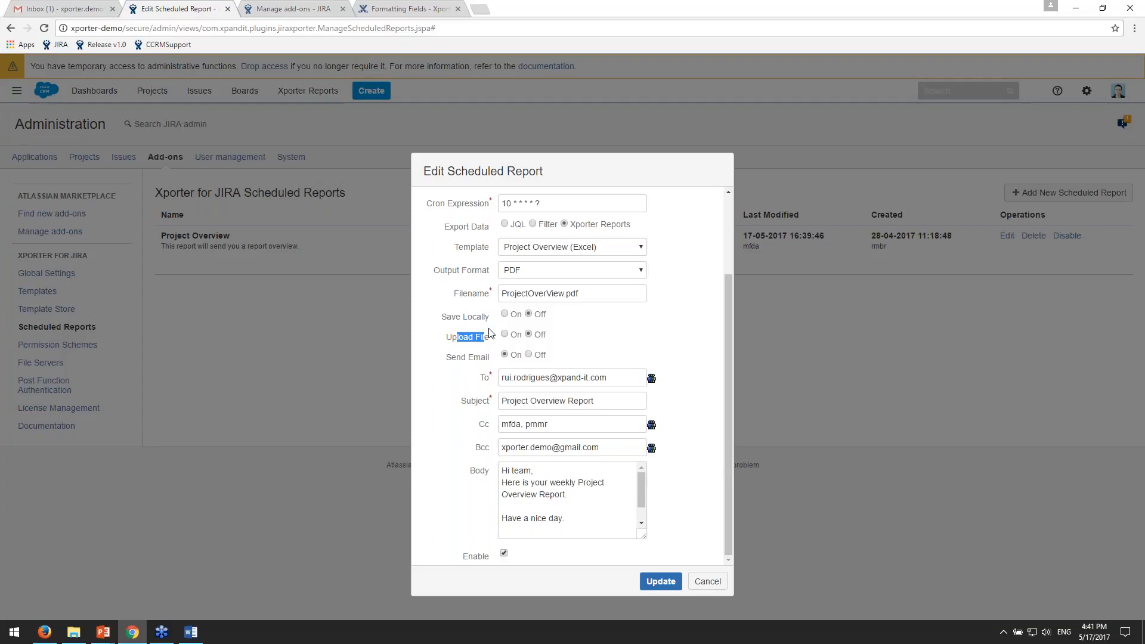
click(515, 335)
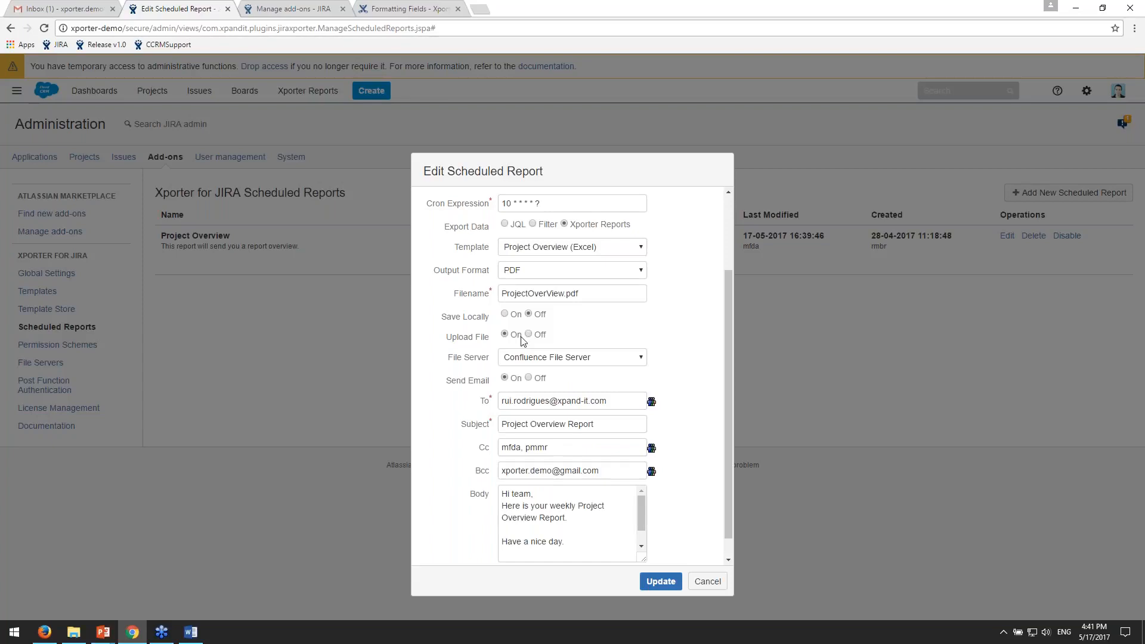
click(596, 357)
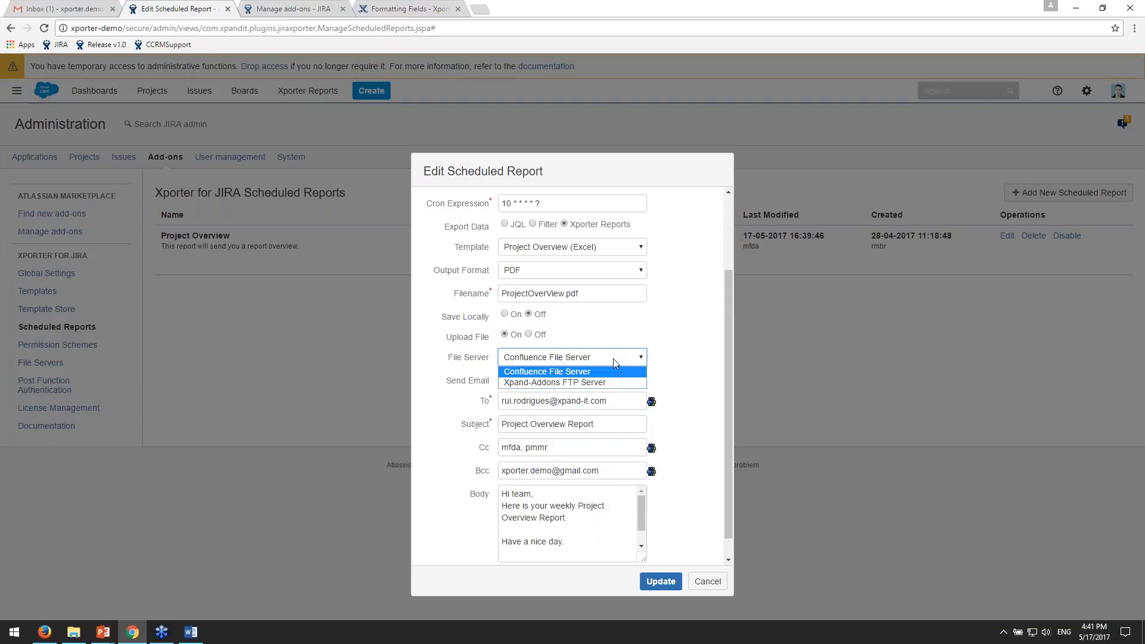
click(529, 334)
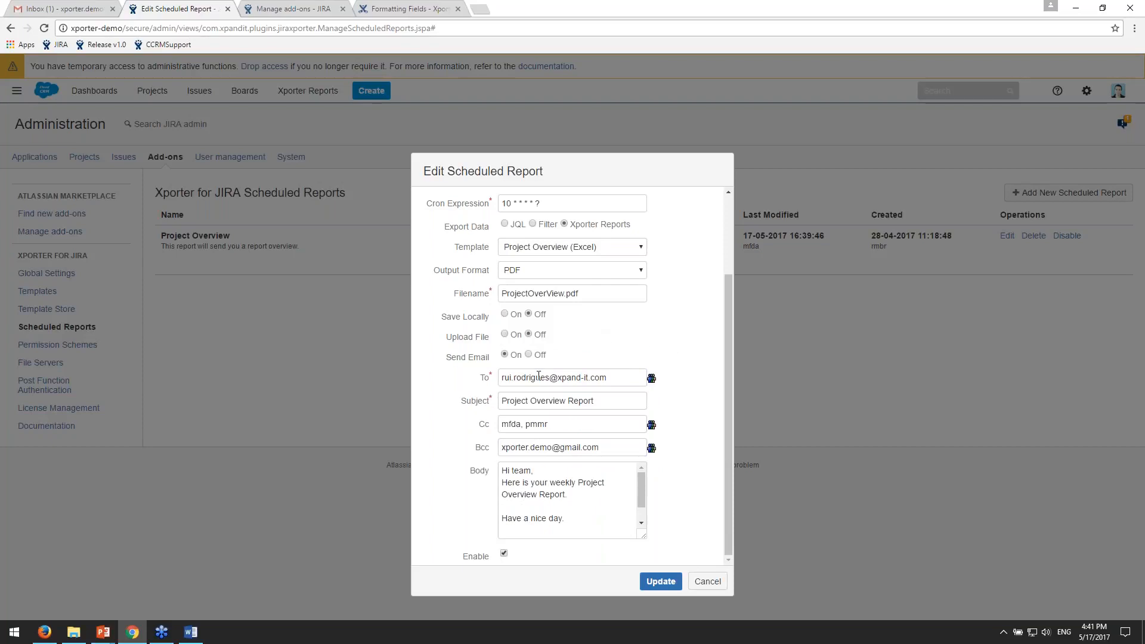
- Review the email To, Subject, Cc, Bcc and body fields, then cancel the form unchanged
triple_click(613, 377)
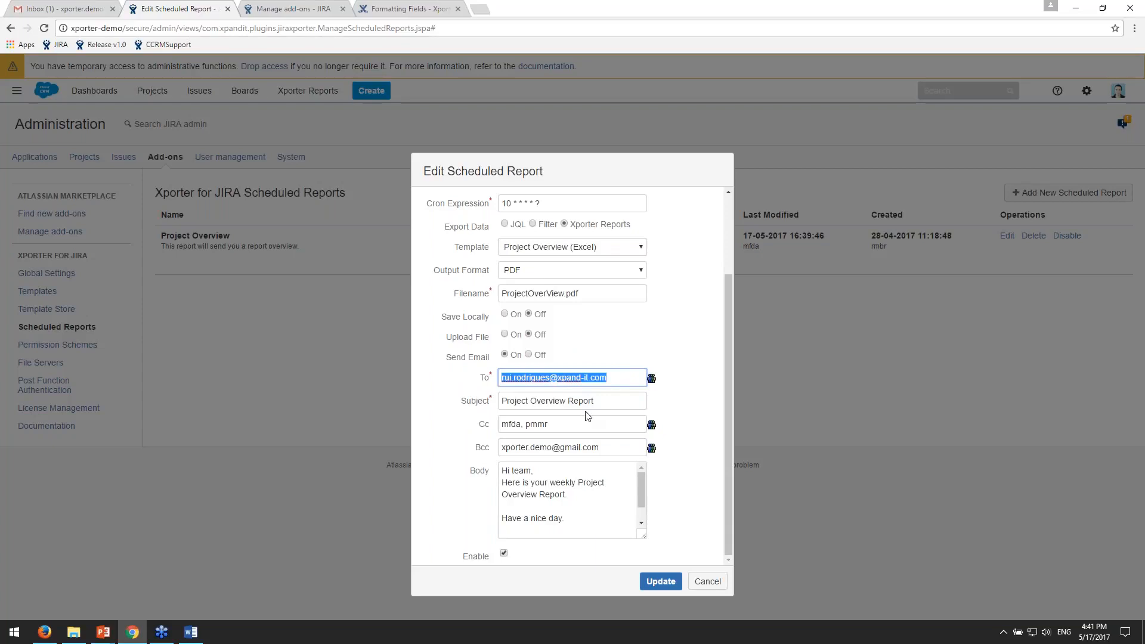
click(617, 400)
drag(617, 400, 543, 428)
click(545, 429)
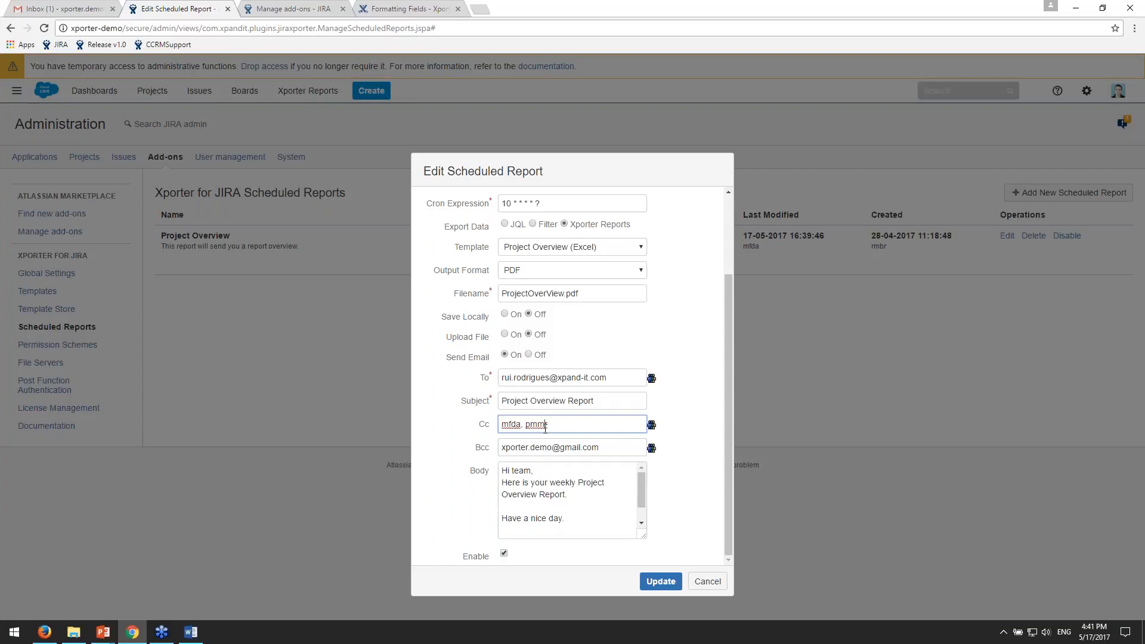
drag(599, 447, 501, 447)
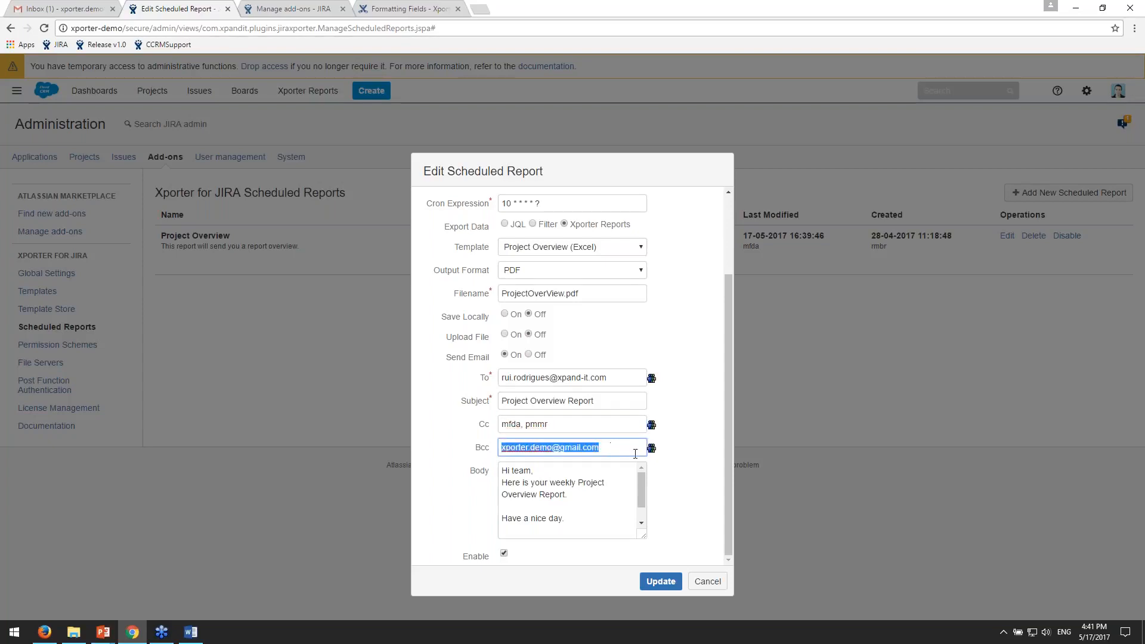
click(570, 494)
scroll(572, 494, down, 1)
scroll(620, 516, up, 1)
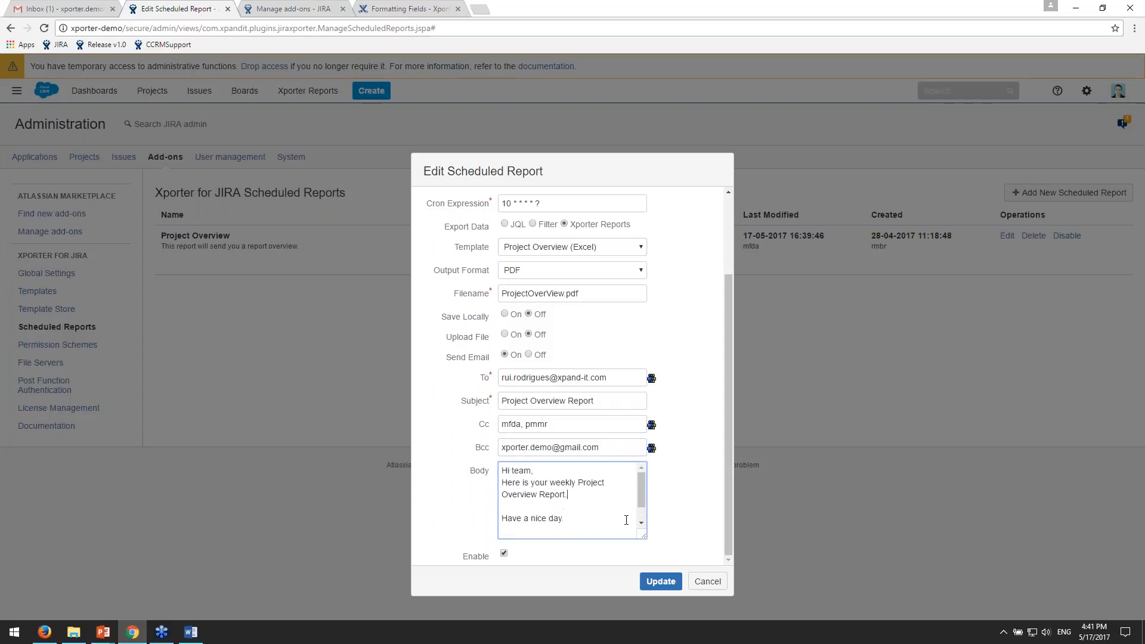
scroll(621, 519, down, 1)
scroll(577, 498, up, 1)
click(707, 581)
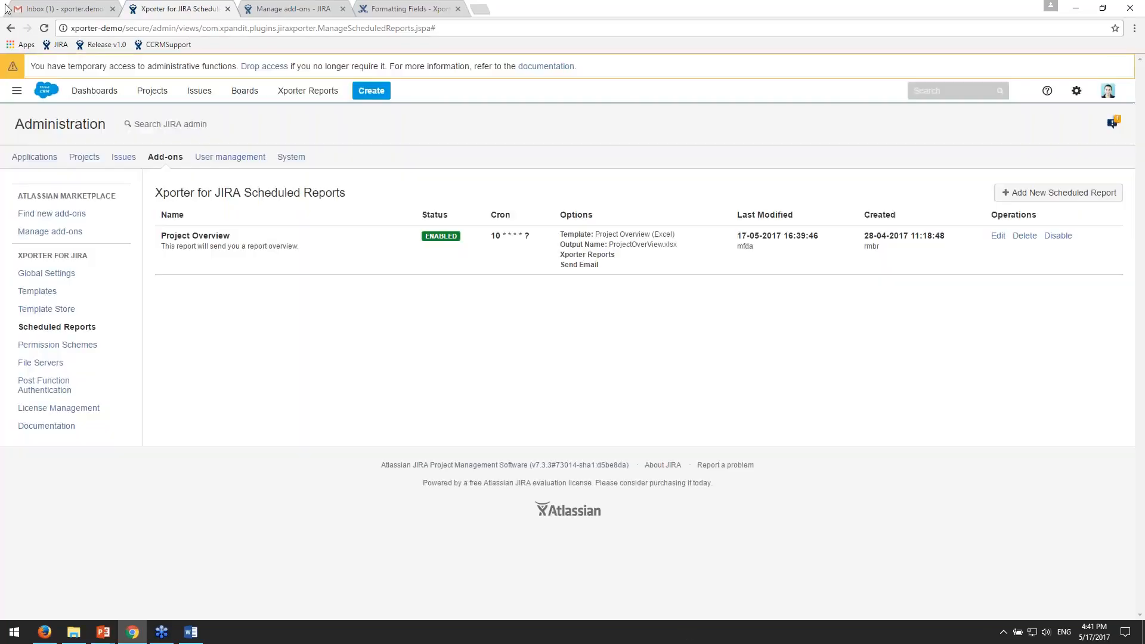
- Disable Project Overview in Scheduled Reports and open the [Cloud CRM] Project Overview Report thread in Gmail
click(60, 8)
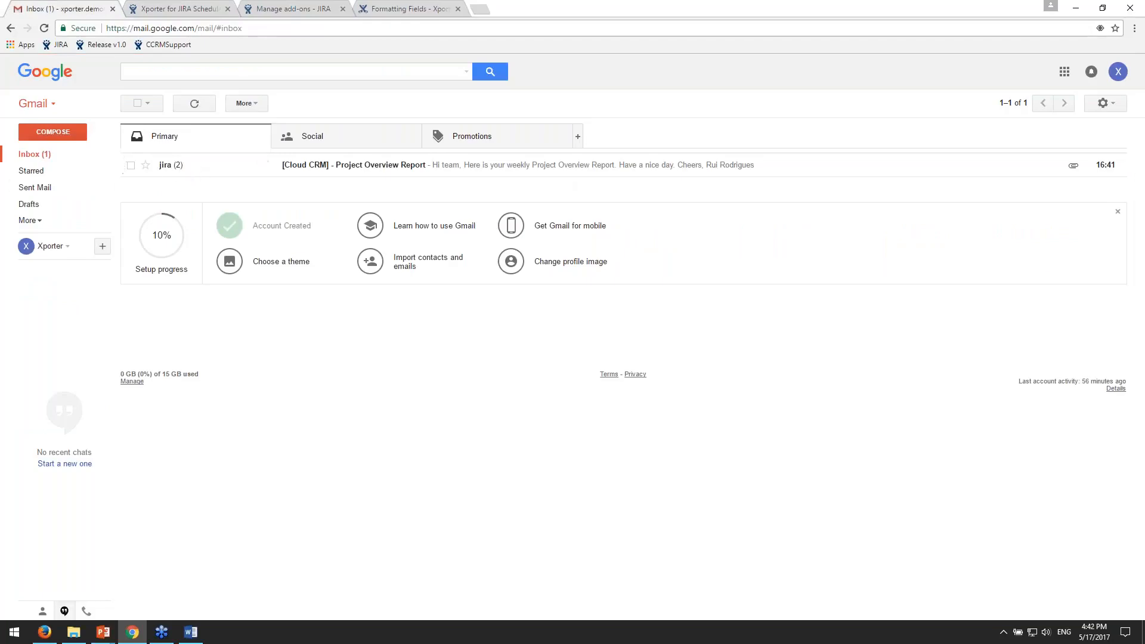
click(193, 7)
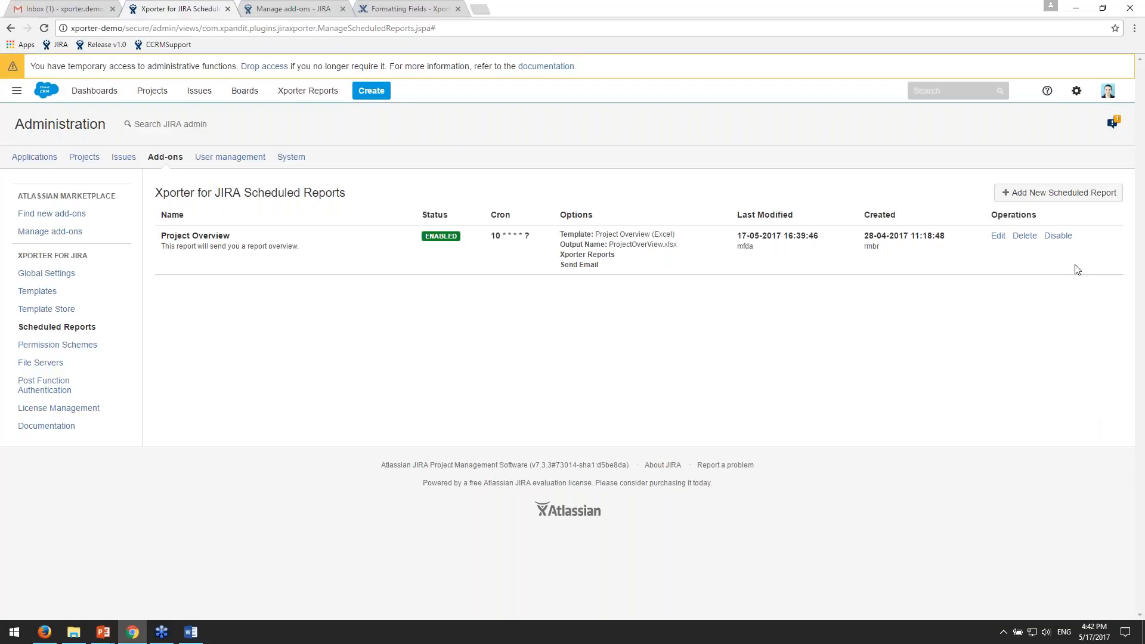
click(1061, 240)
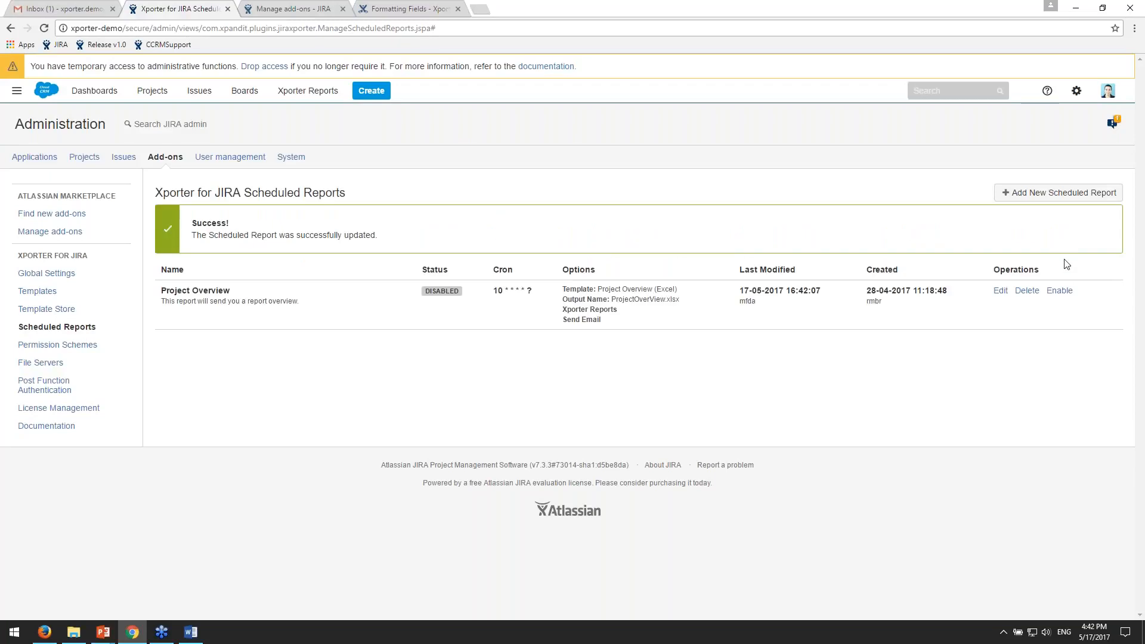
click(35, 8)
click(395, 173)
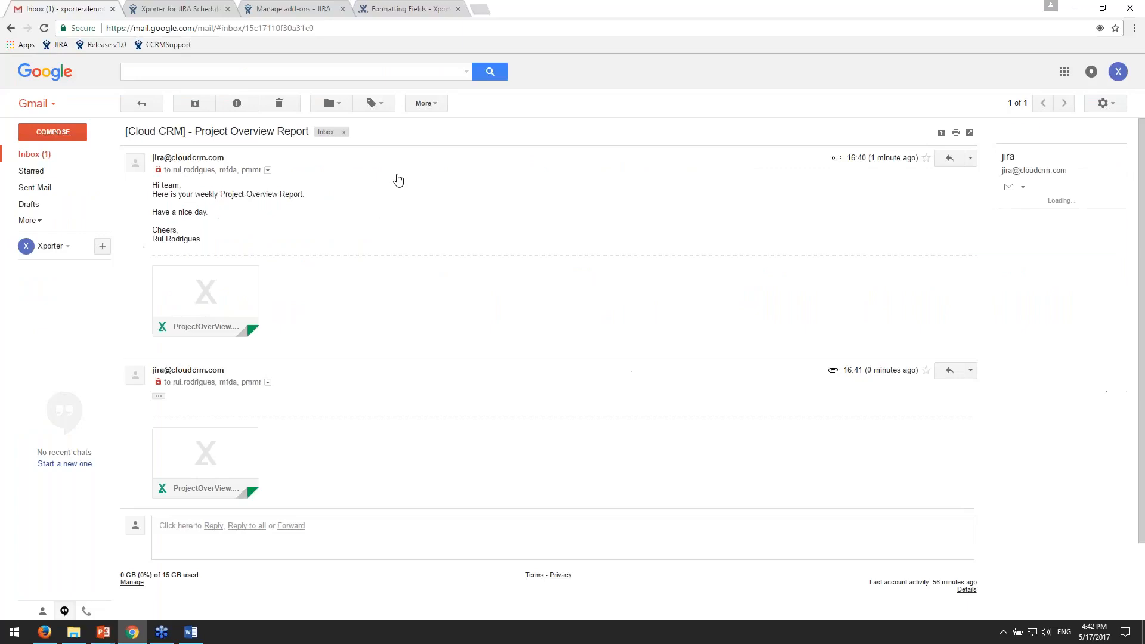
- Highlight the report e-mail's body text and recipients line, then clear the highlight
drag(160, 184, 243, 227)
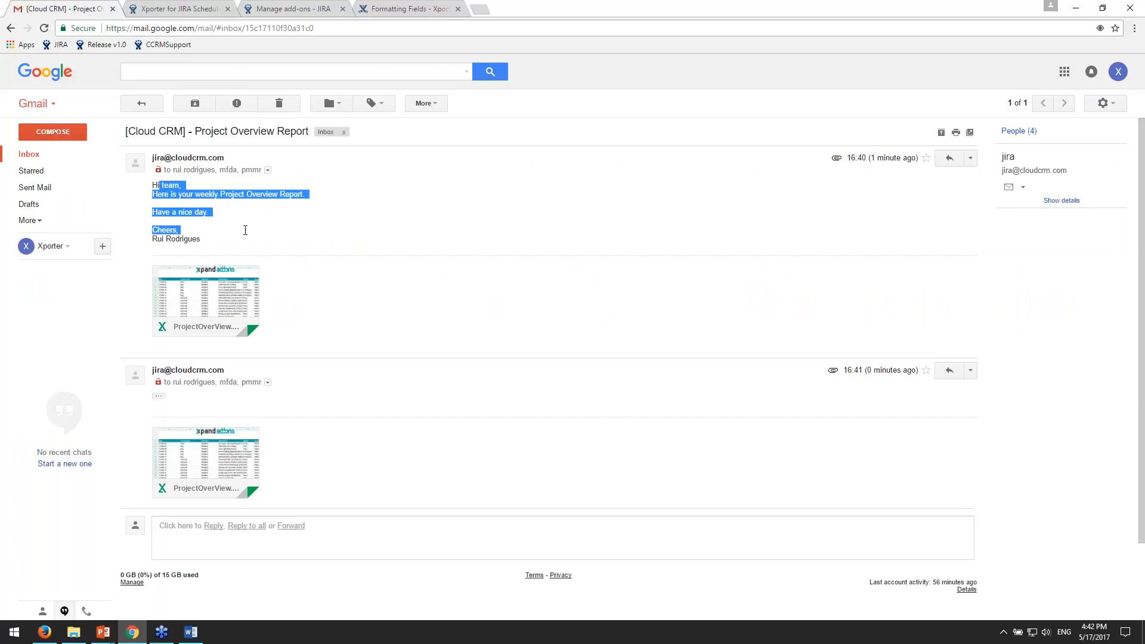
drag(173, 170, 258, 176)
click(692, 248)
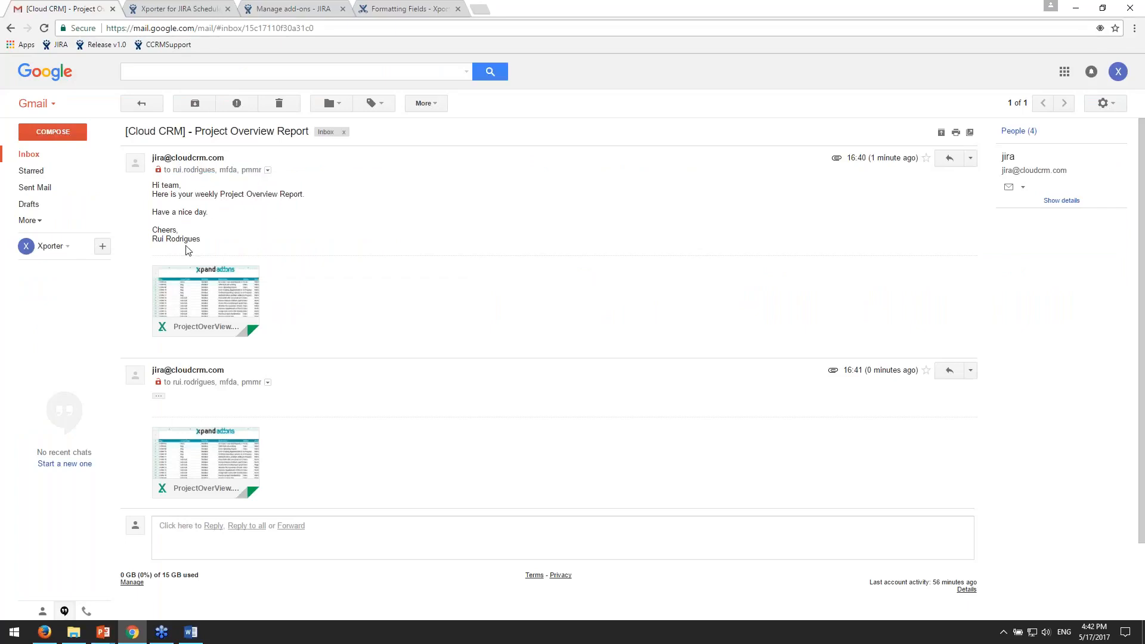
- Preview the ProjectOverView.xlsx attachment, then download it and open it in Excel
click(220, 293)
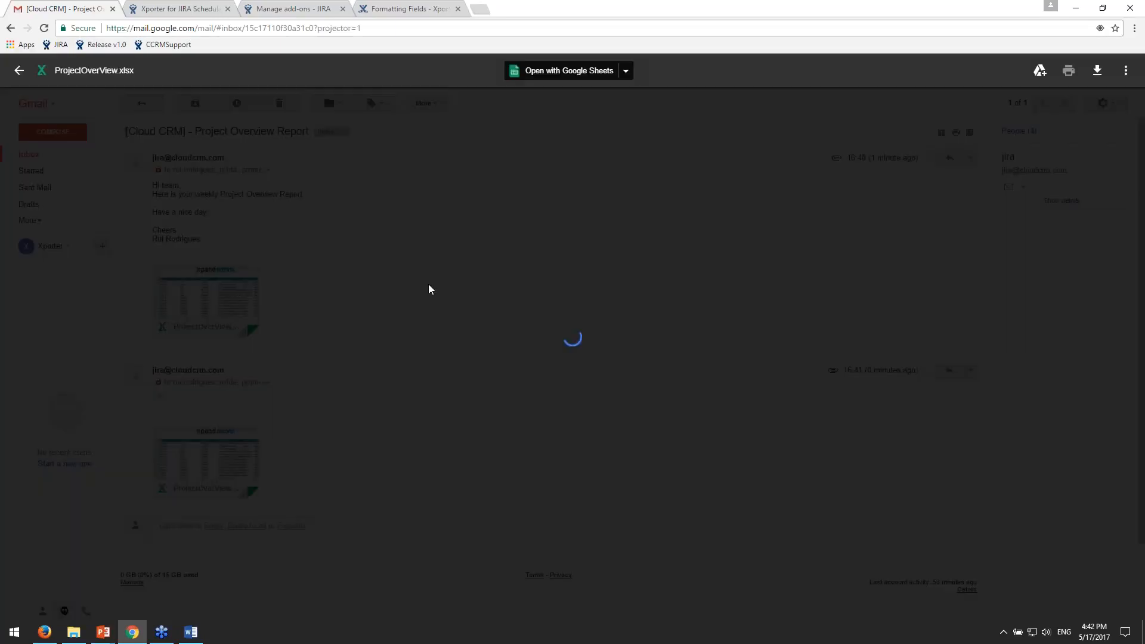
click(19, 69)
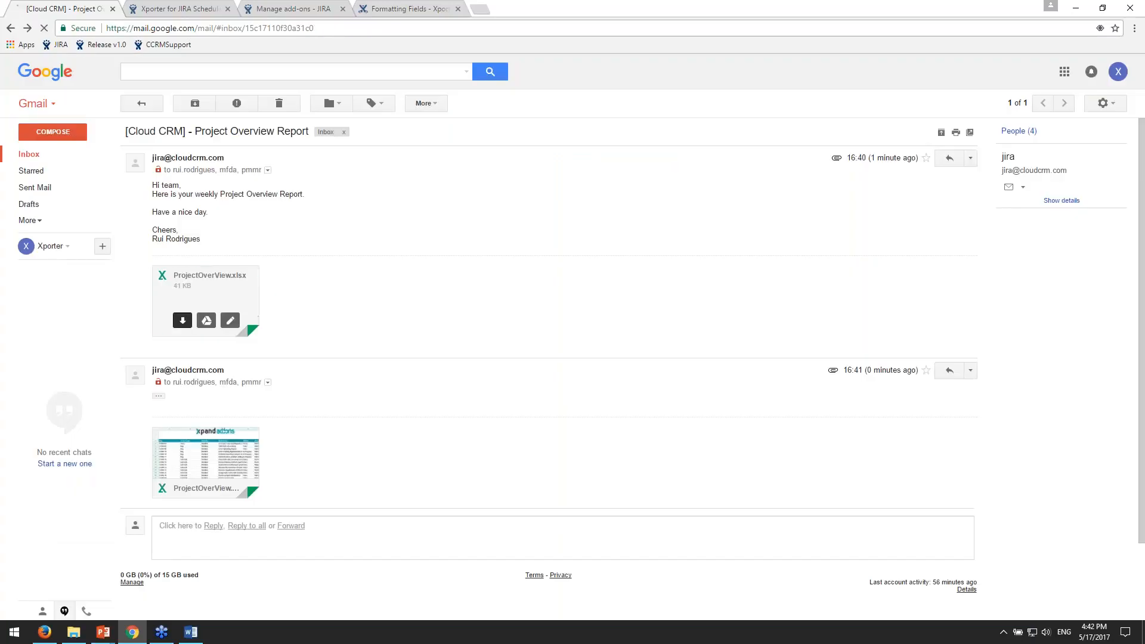
click(183, 320)
click(77, 611)
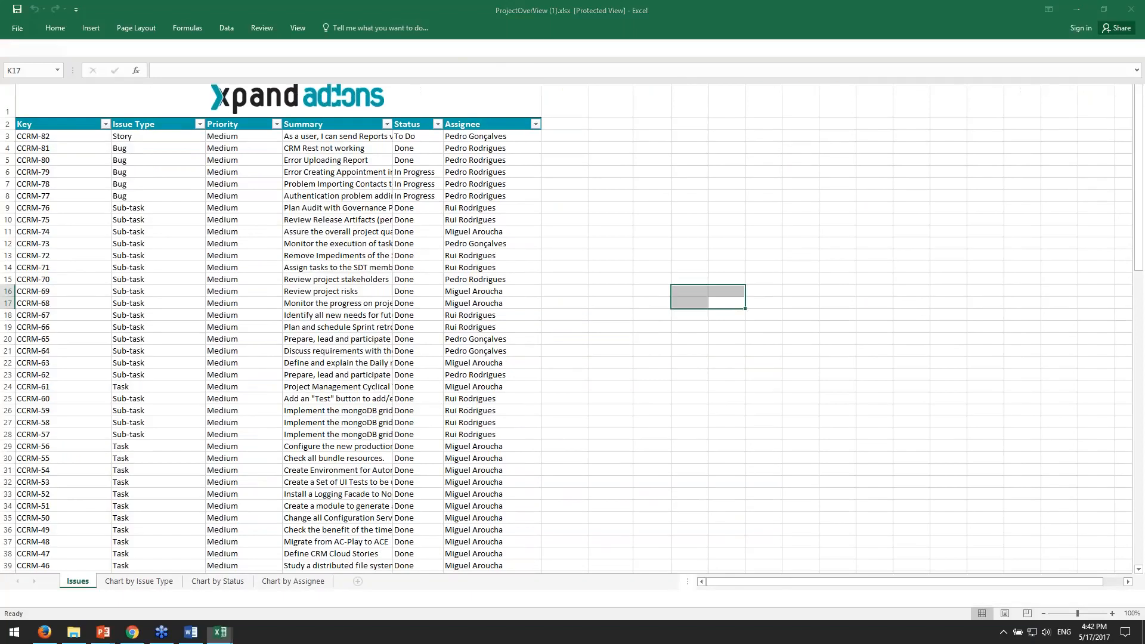
- Browse the Chart by Issue Type and Chart by Assignee sheets, then close ProjectOverView (1).xlsx without saving
click(867, 341)
scroll(868, 341, down, 15)
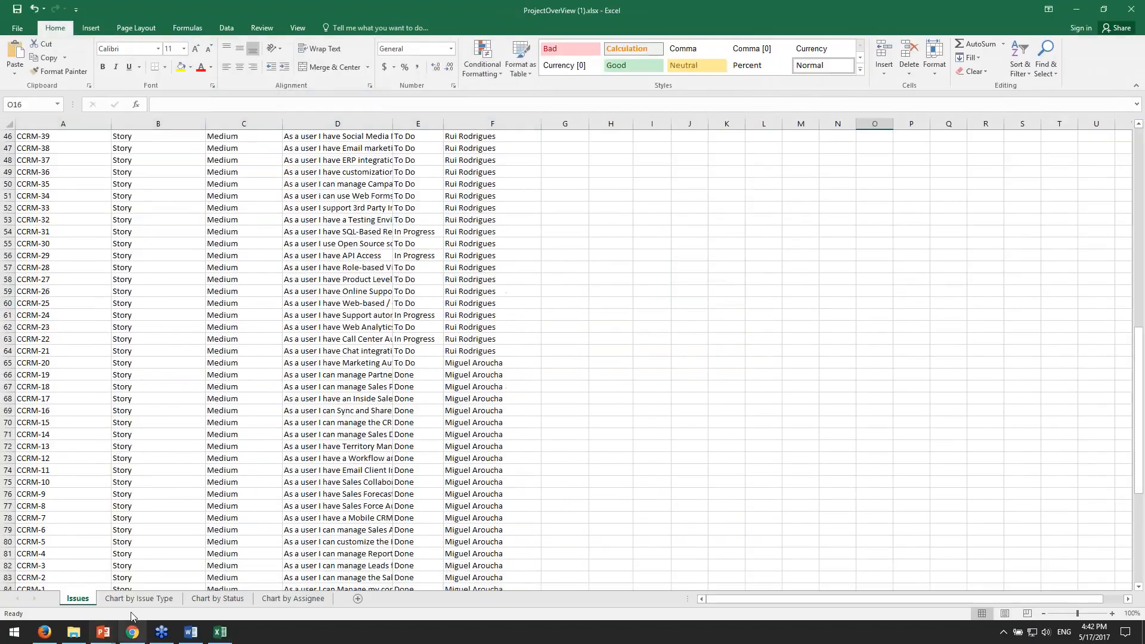
click(136, 598)
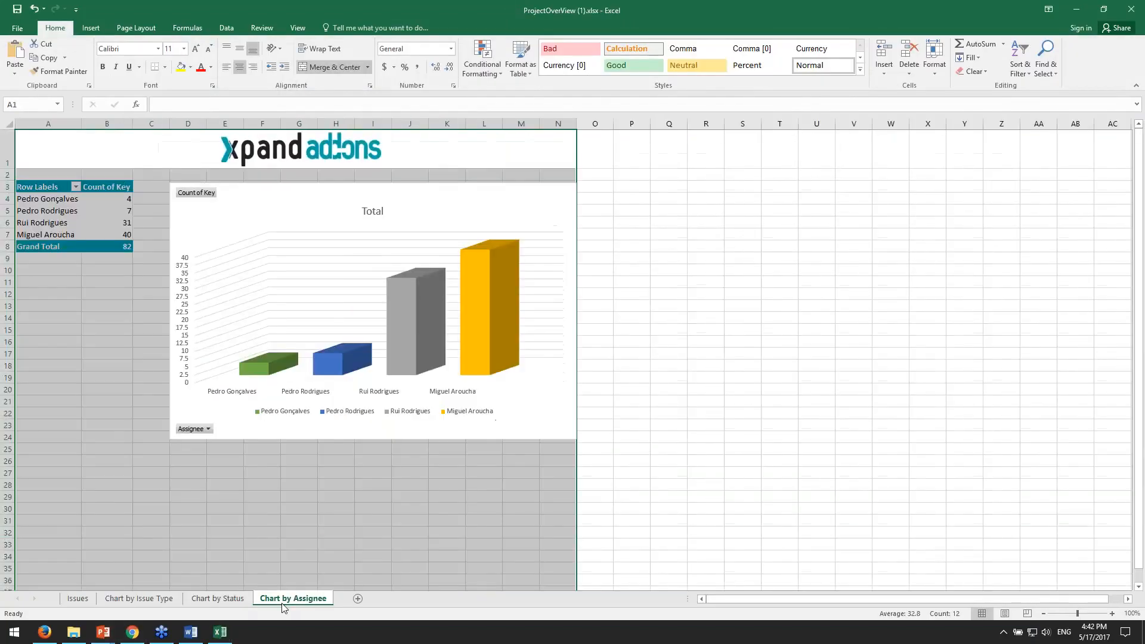
click(1131, 9)
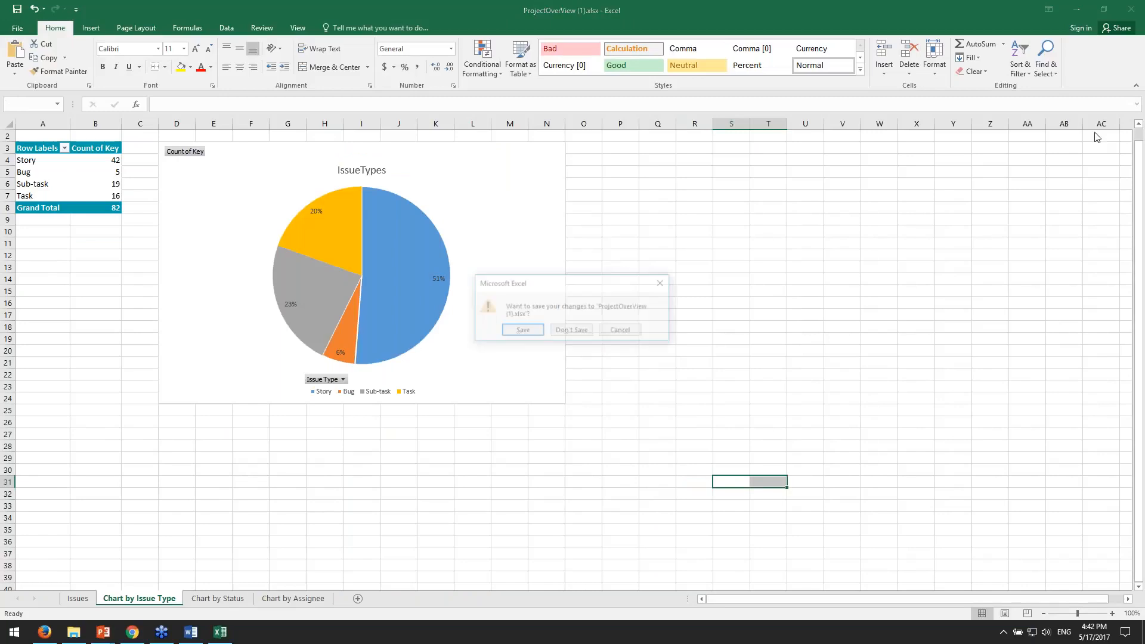
click(571, 331)
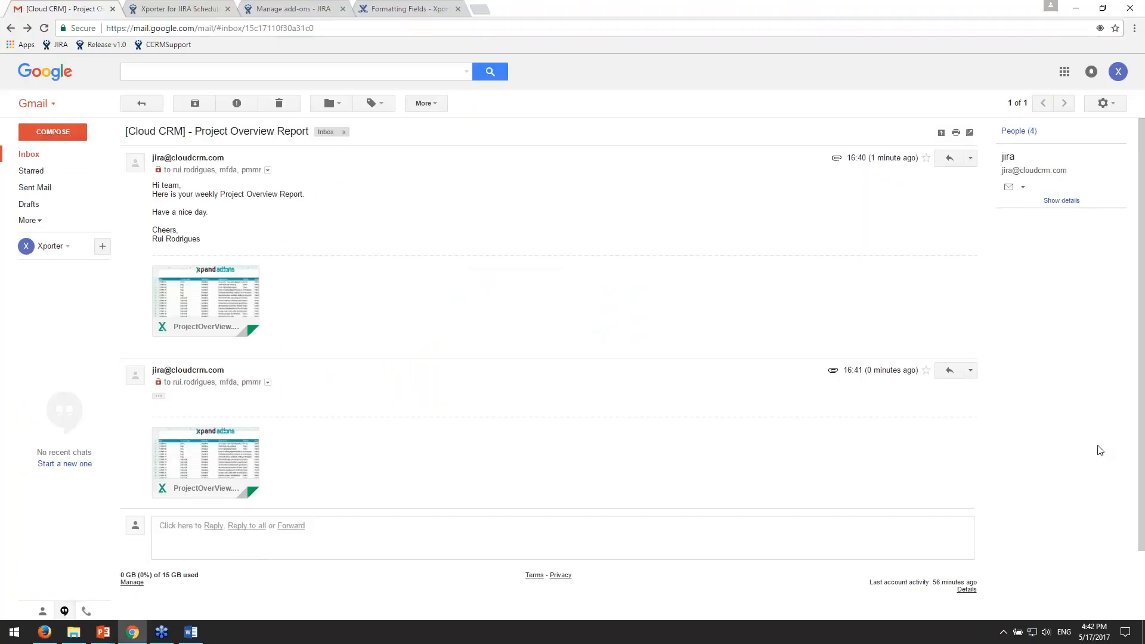
- Return to the Gmail inbox, then switch back to JIRA's Xporter Scheduled Reports page
click(72, 150)
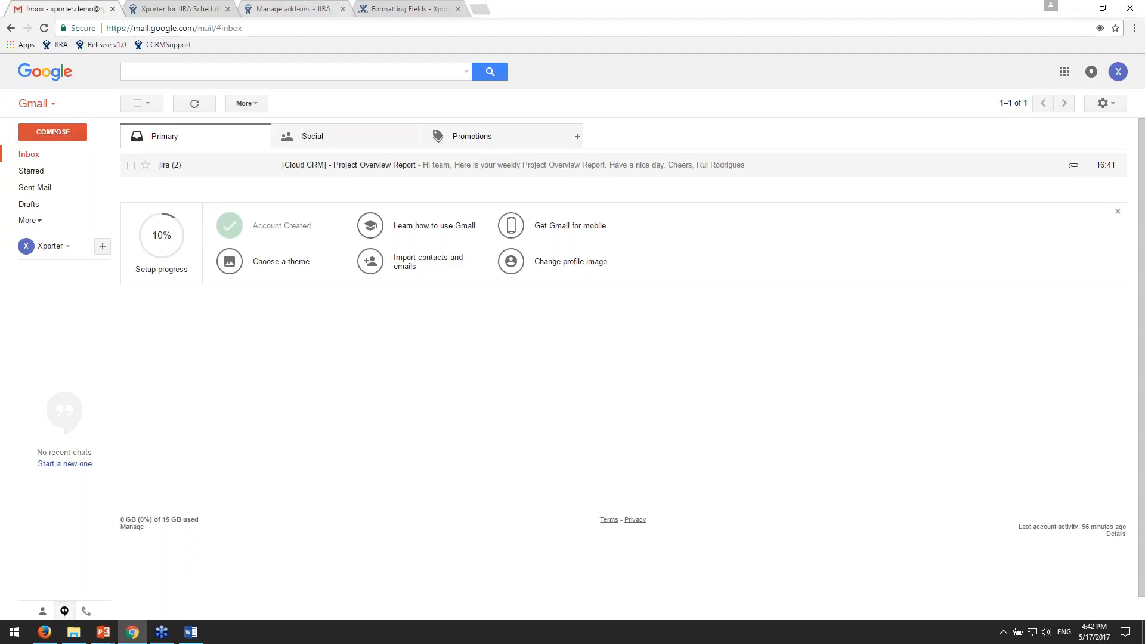
click(168, 10)
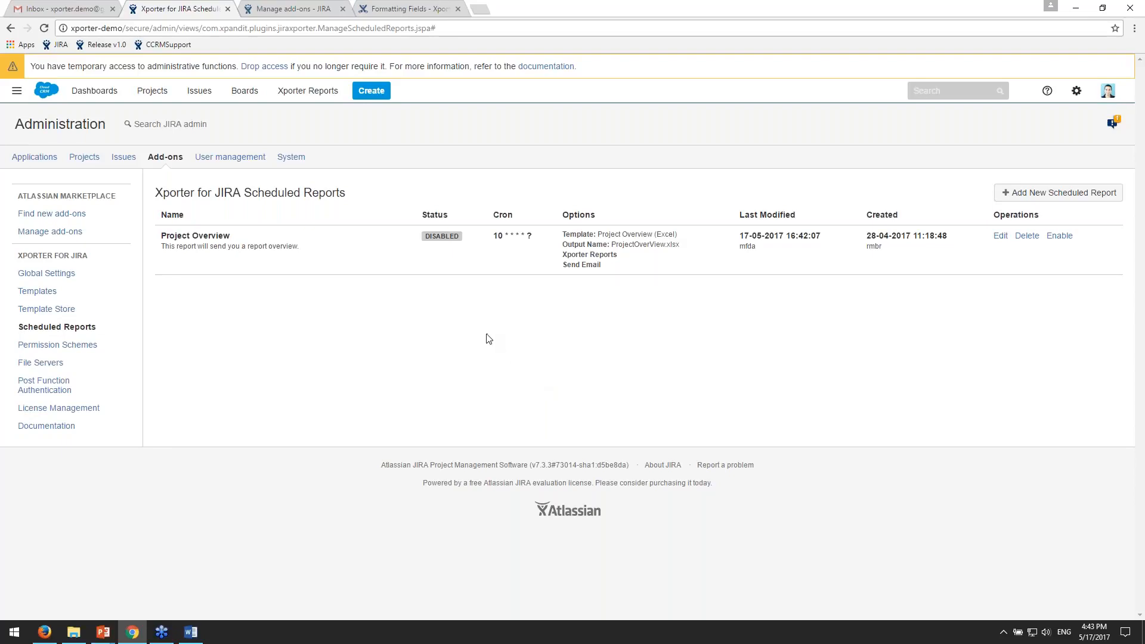
- Go to Administration > Workflows and edit the Software Simplified Workflow for Project CCRM as a draft
click(123, 157)
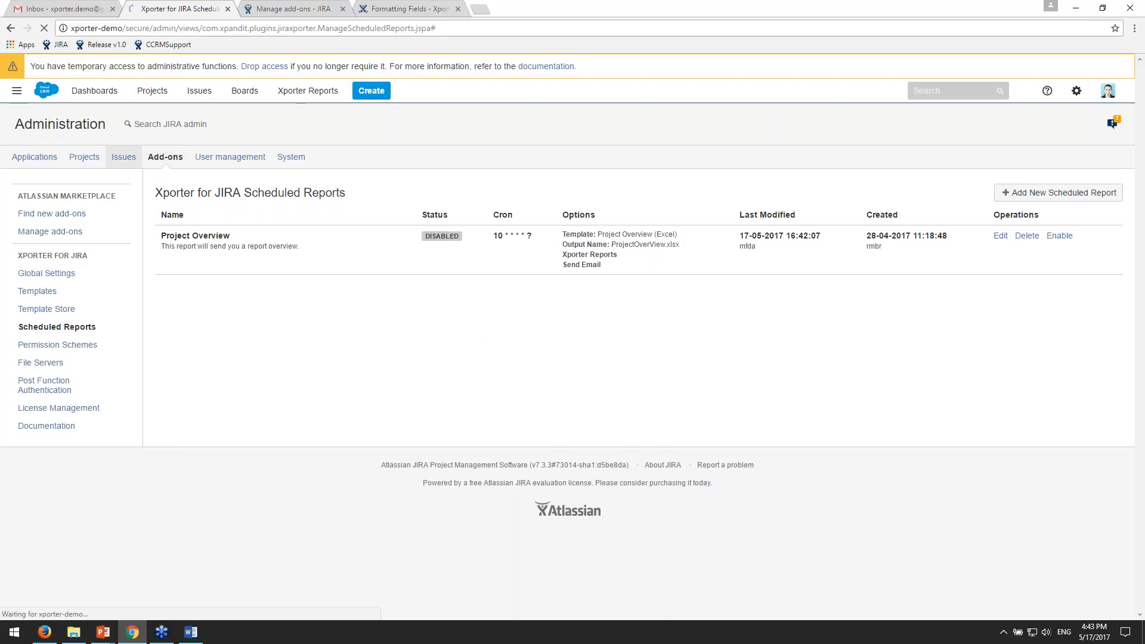
click(66, 292)
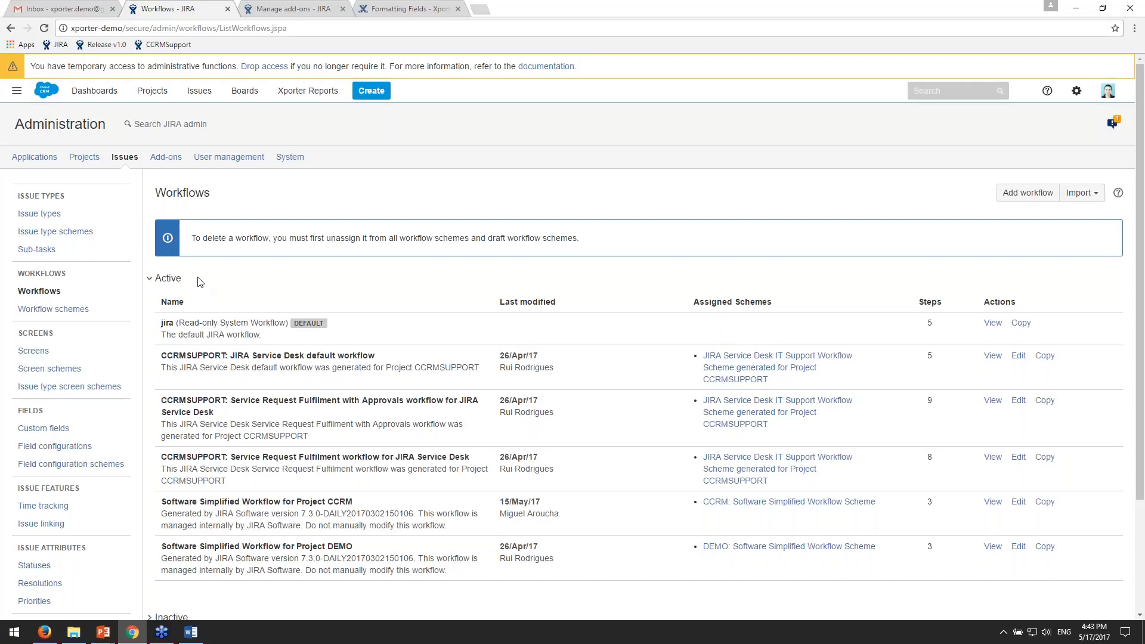
scroll(199, 282, down, 3)
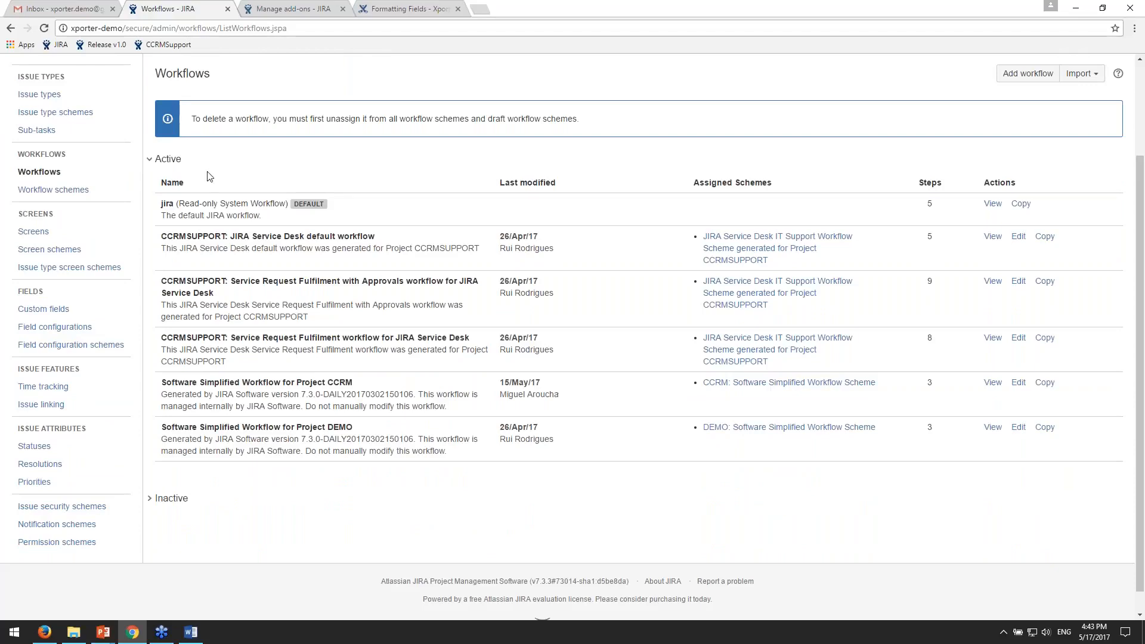
drag(337, 394, 549, 395)
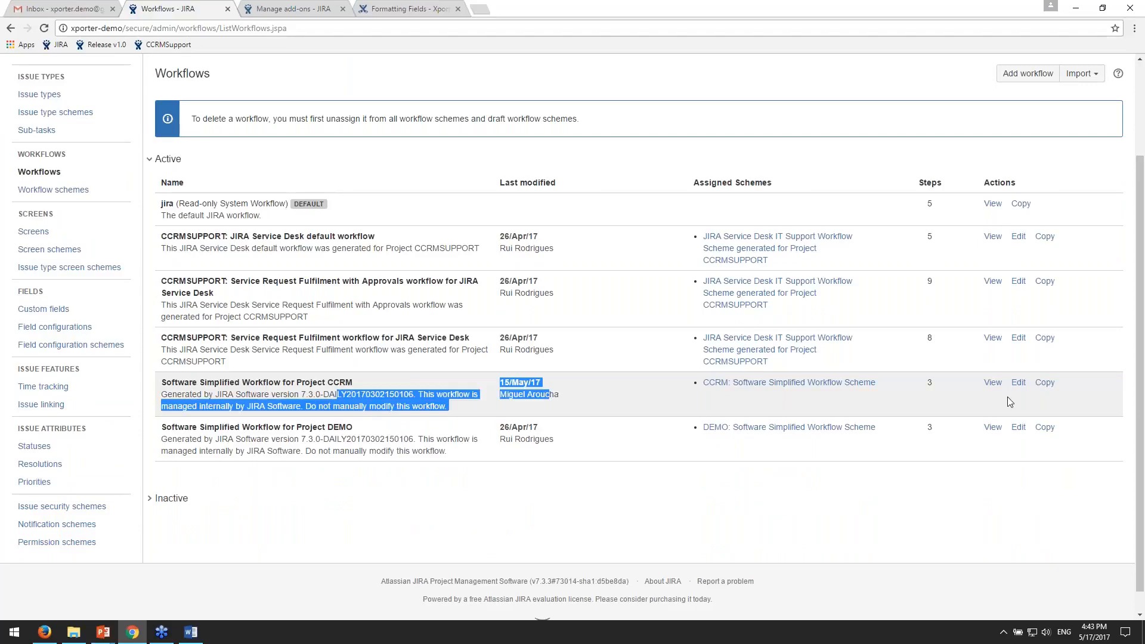
click(1018, 382)
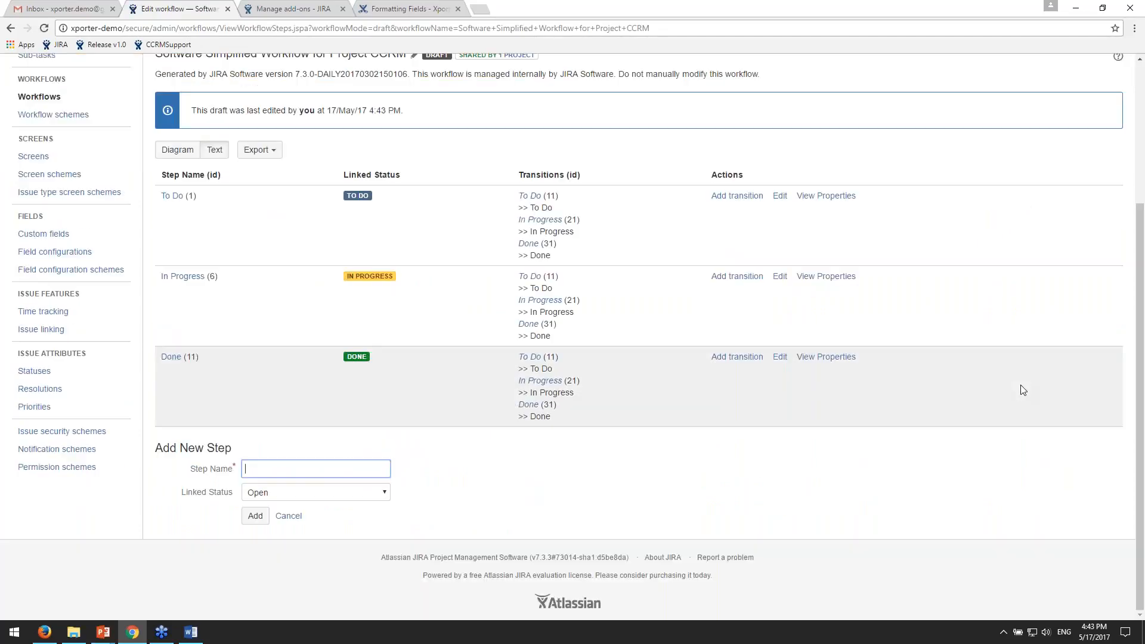
- Open the In Progress and Done transitions in new tabs and view In Progress's post functions
scroll(1018, 391, up, 3)
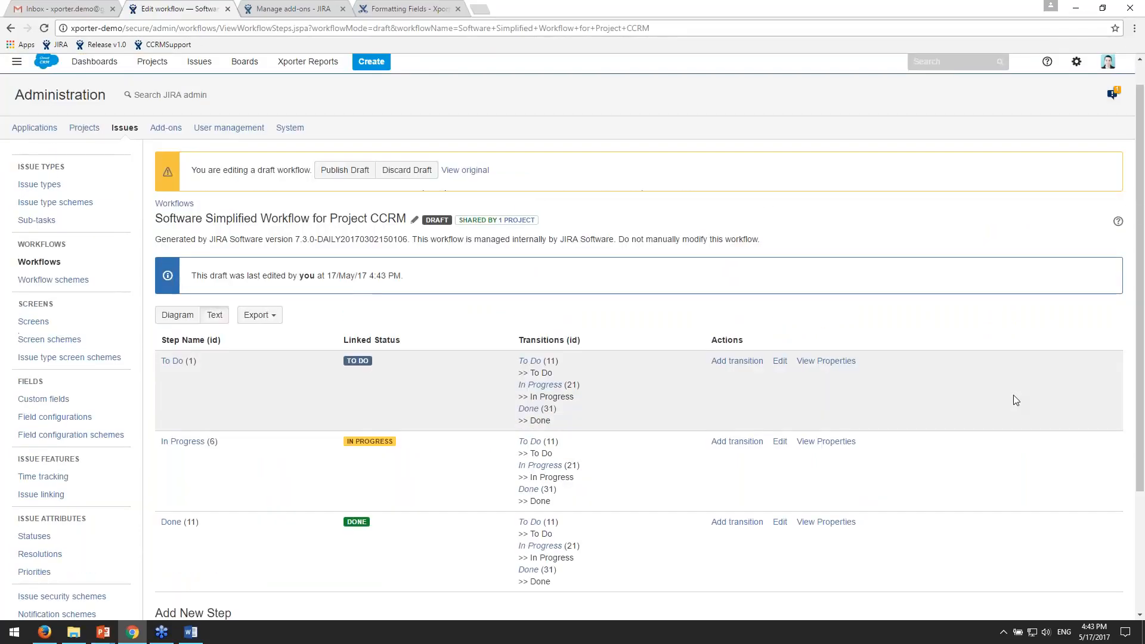
scroll(889, 425, down, 1)
ctrl+click(539, 339)
ctrl+click(528, 363)
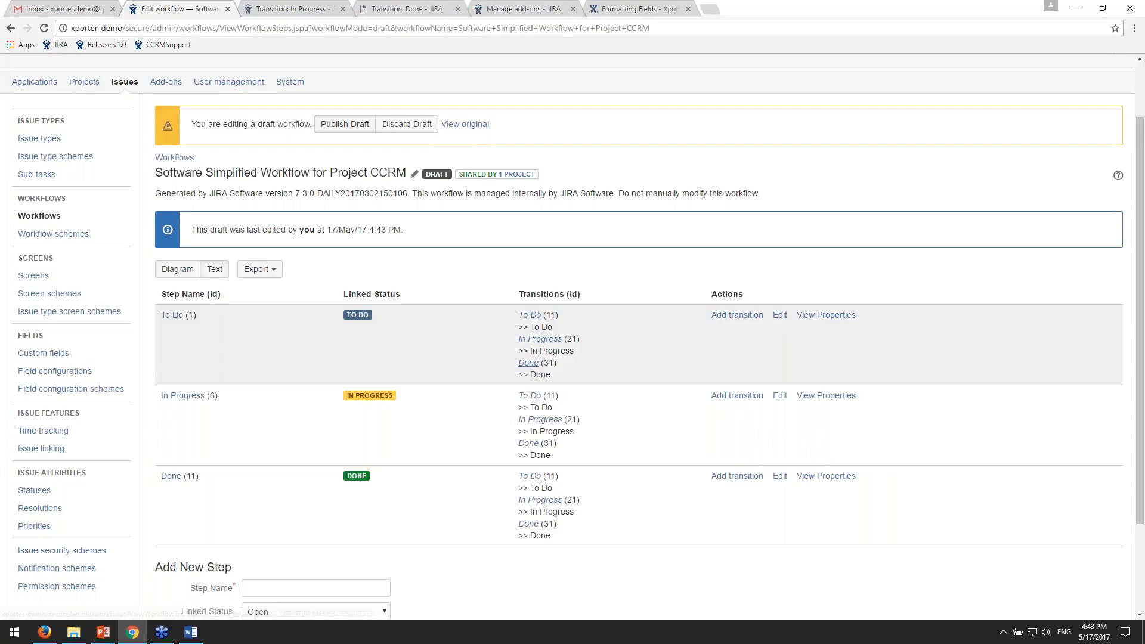
click(287, 9)
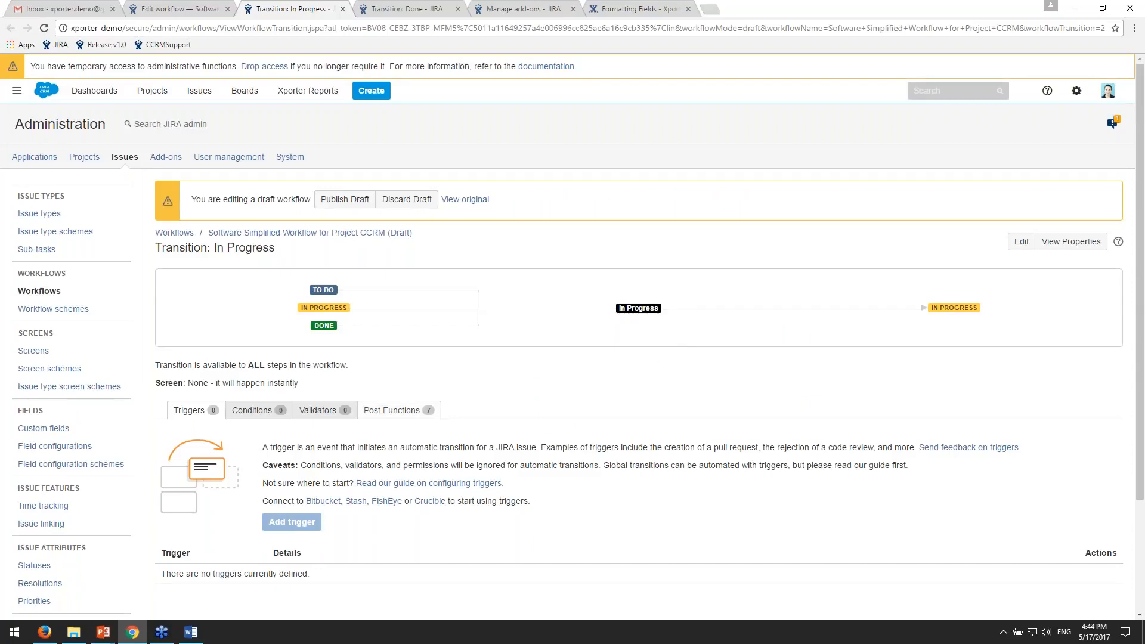
click(394, 411)
- Highlight the post function's InProgress.pdf output, IssueQRCode.docx template and attach-to-issue setting
scroll(443, 401, down, 5)
drag(180, 300, 809, 305)
click(777, 306)
drag(205, 299, 258, 299)
drag(384, 299, 442, 300)
drag(560, 300, 652, 300)
click(760, 282)
click(1097, 301)
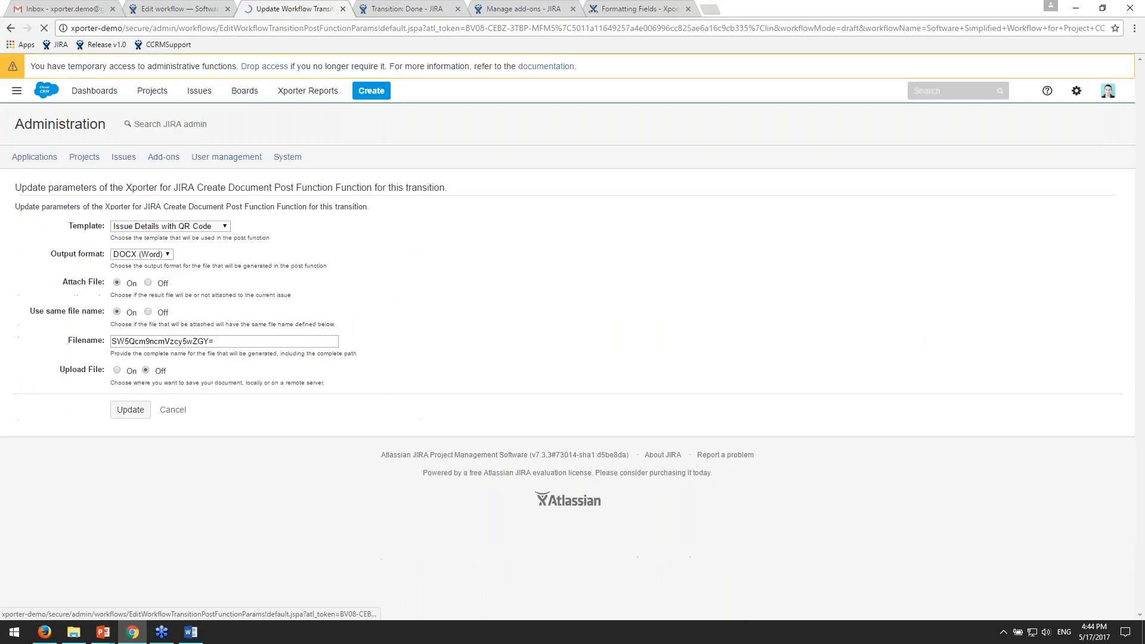
drag(573, 428, 77, 295)
click(478, 314)
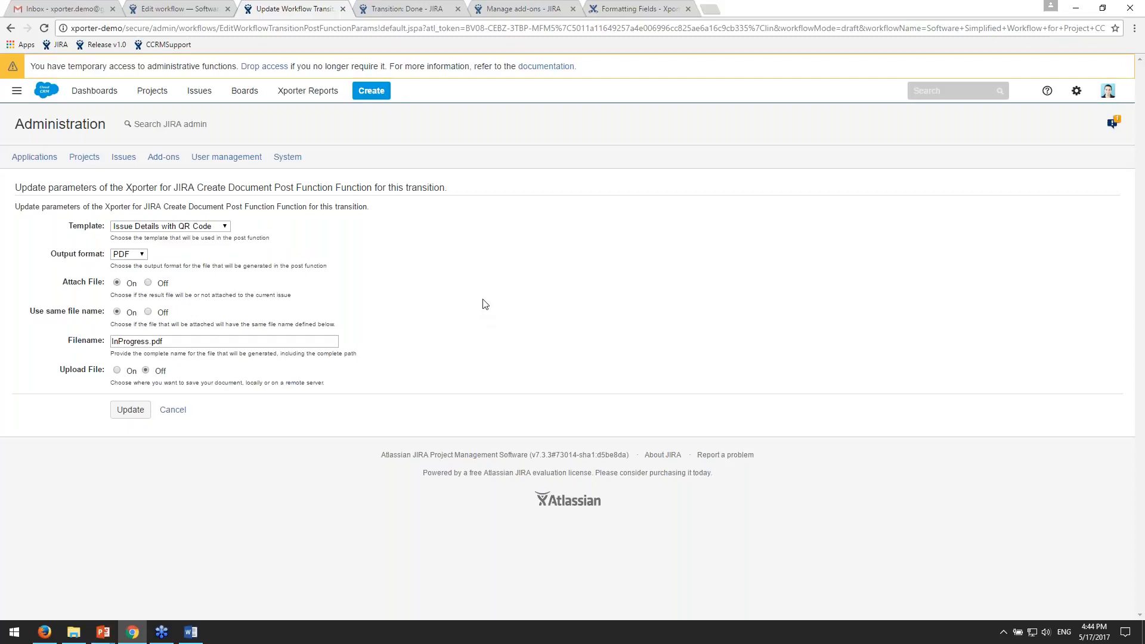
click(148, 283)
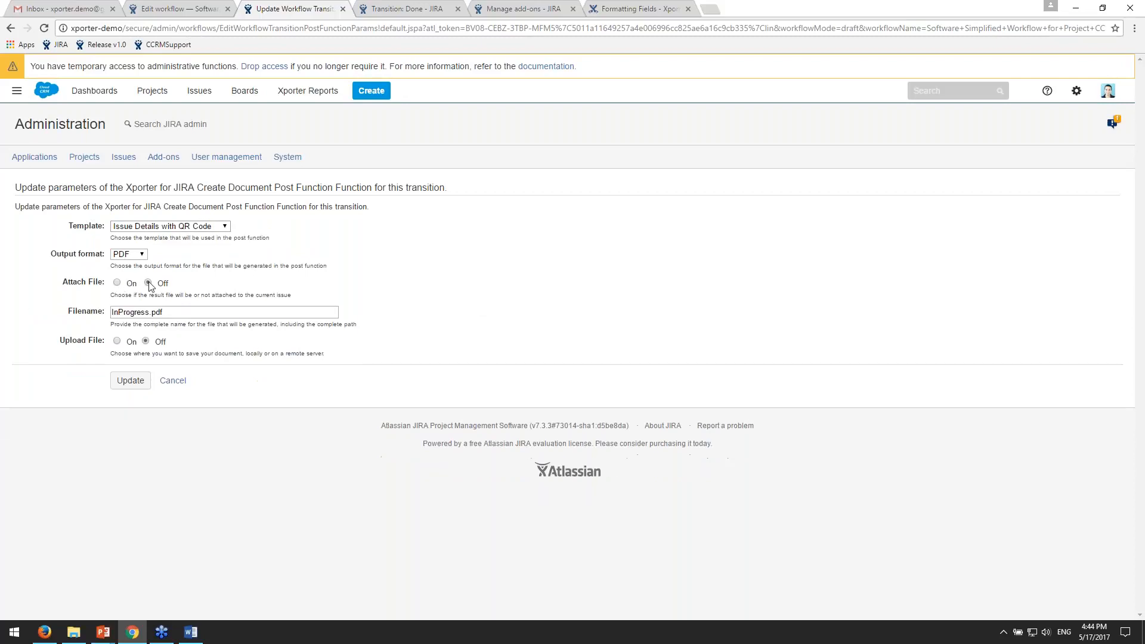
click(118, 283)
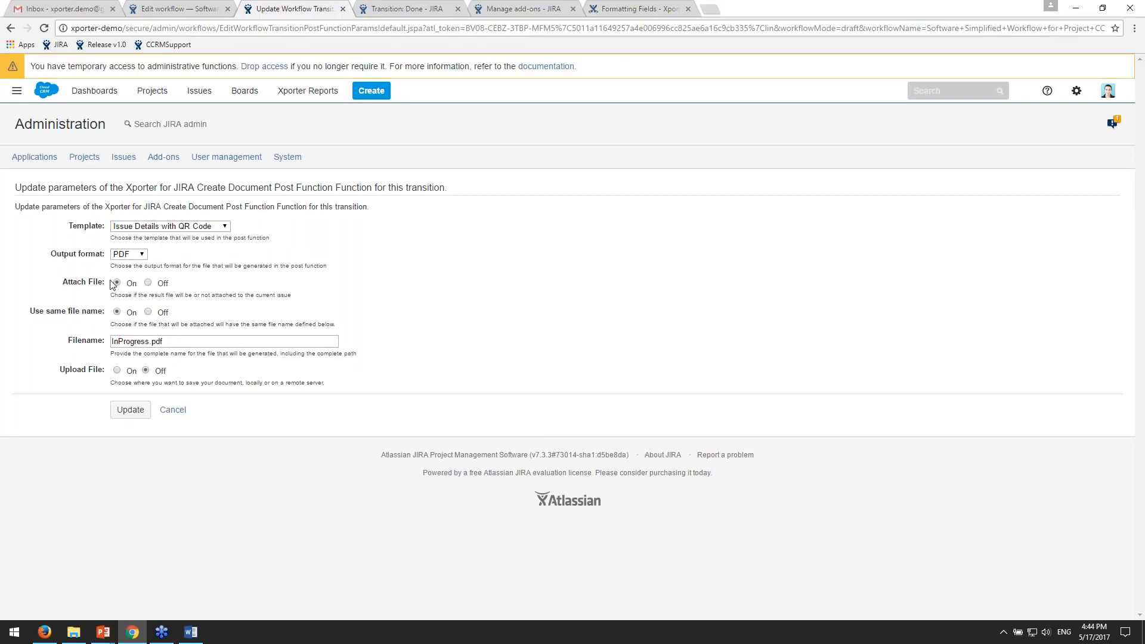
click(159, 232)
click(158, 229)
click(123, 254)
click(140, 255)
click(149, 337)
drag(149, 338, 163, 341)
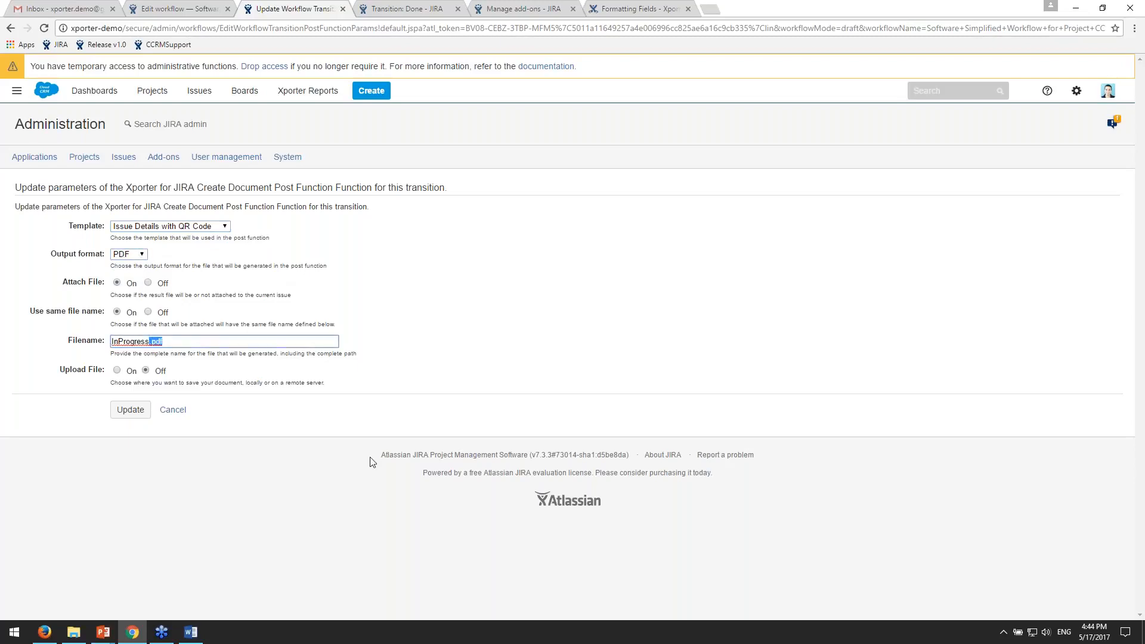
click(118, 370)
click(167, 399)
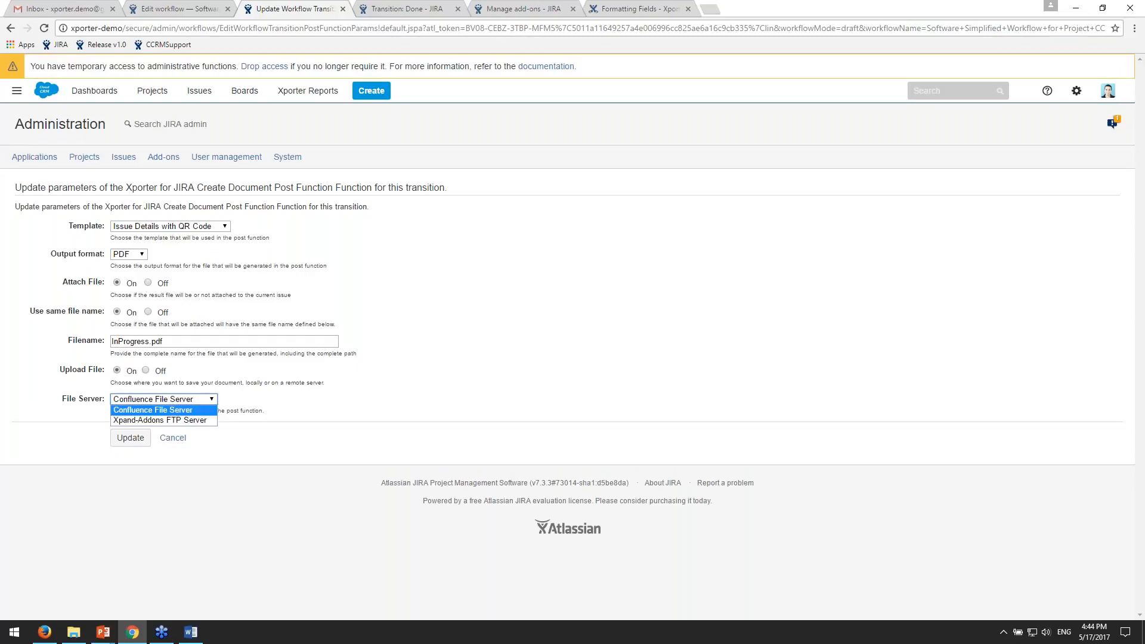
click(154, 367)
click(145, 371)
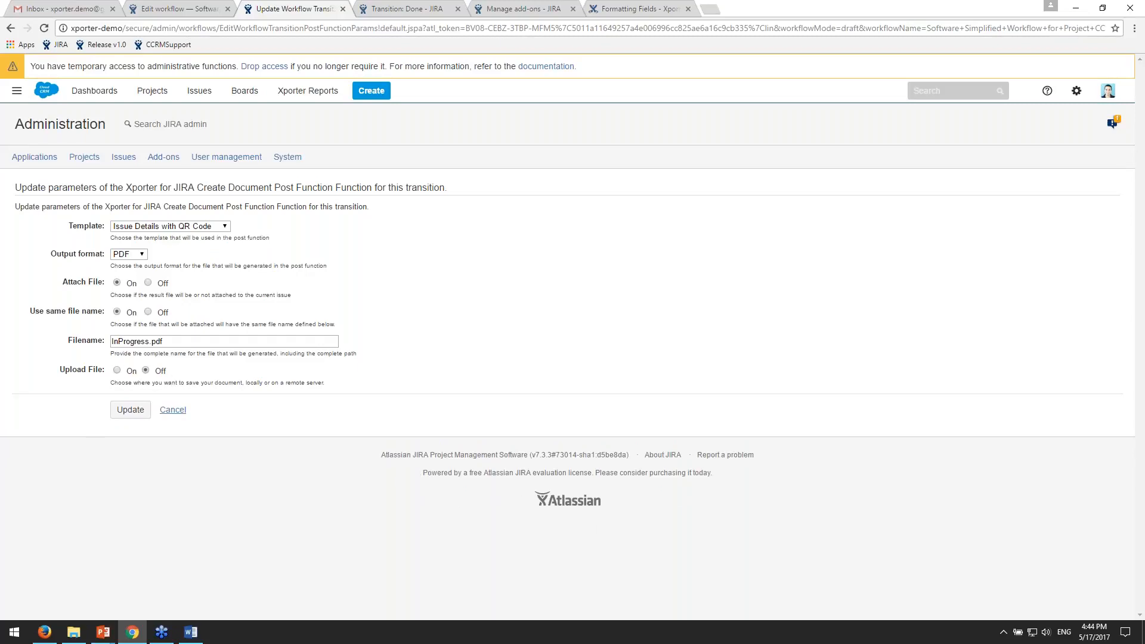
click(175, 411)
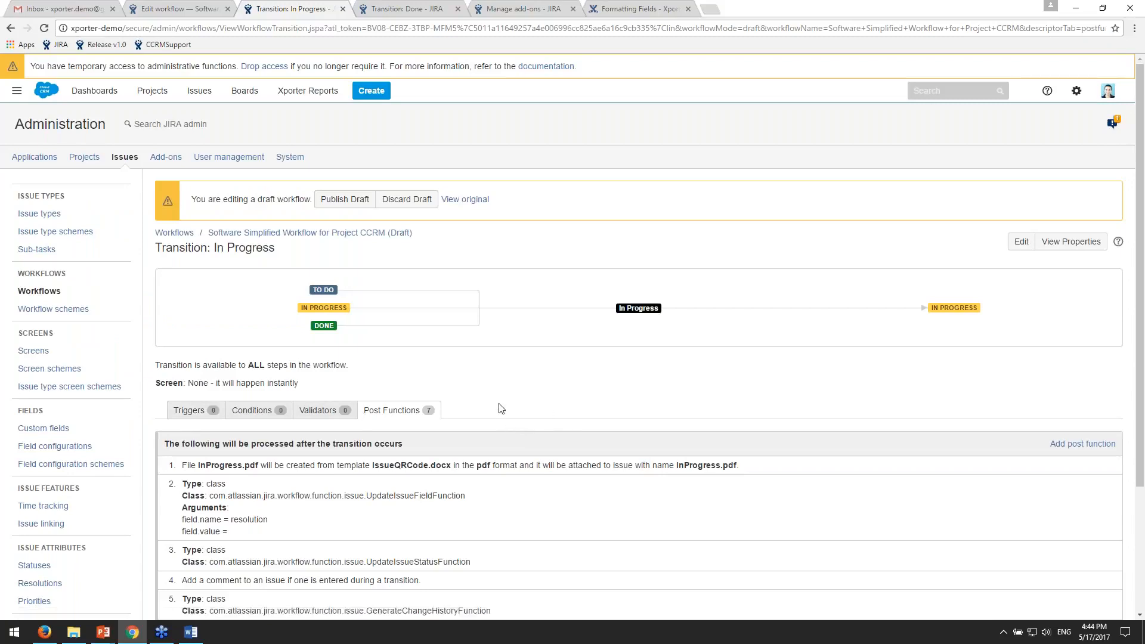
- Review the Done transition's post functions, noting the e-mail recipient and IssueDetailsWithCover.docx template
click(418, 11)
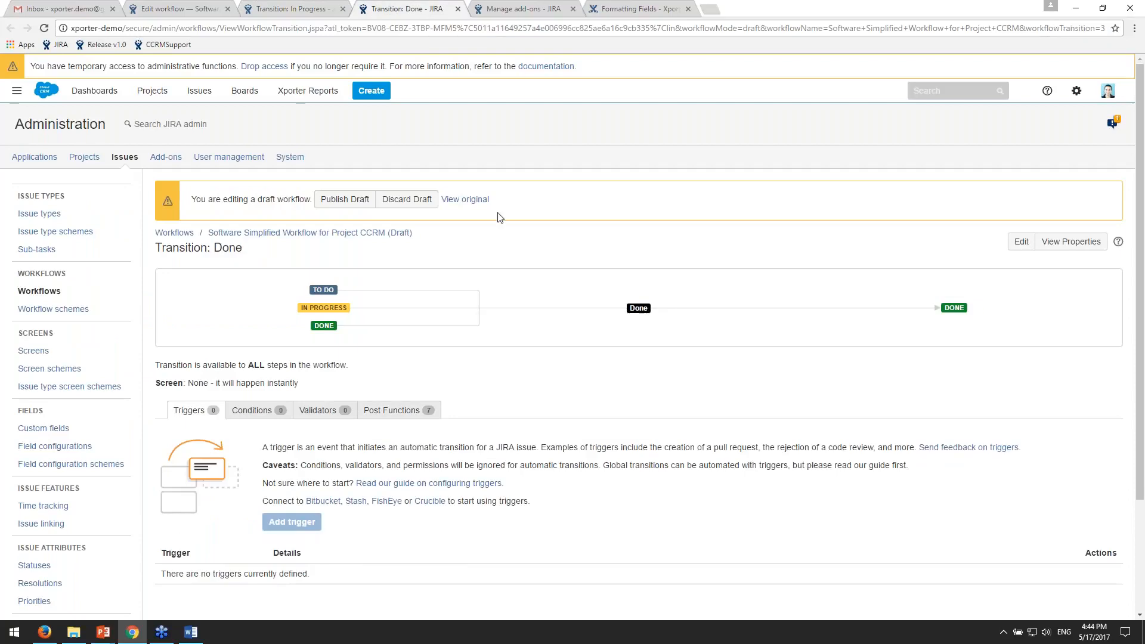
click(414, 413)
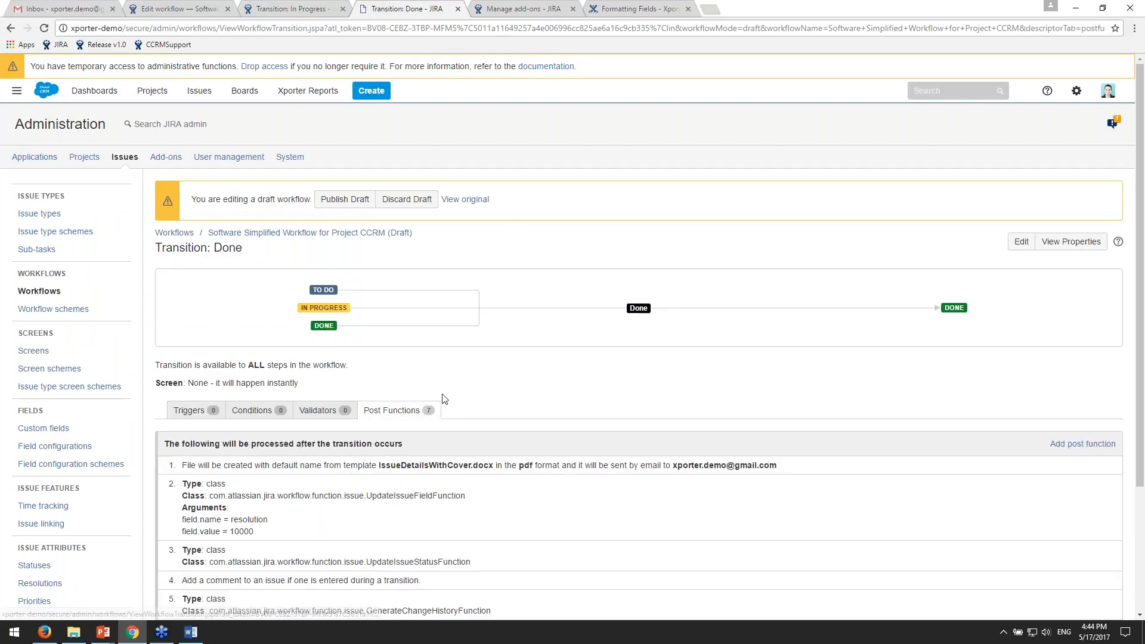
drag(673, 465, 776, 466)
click(41, 6)
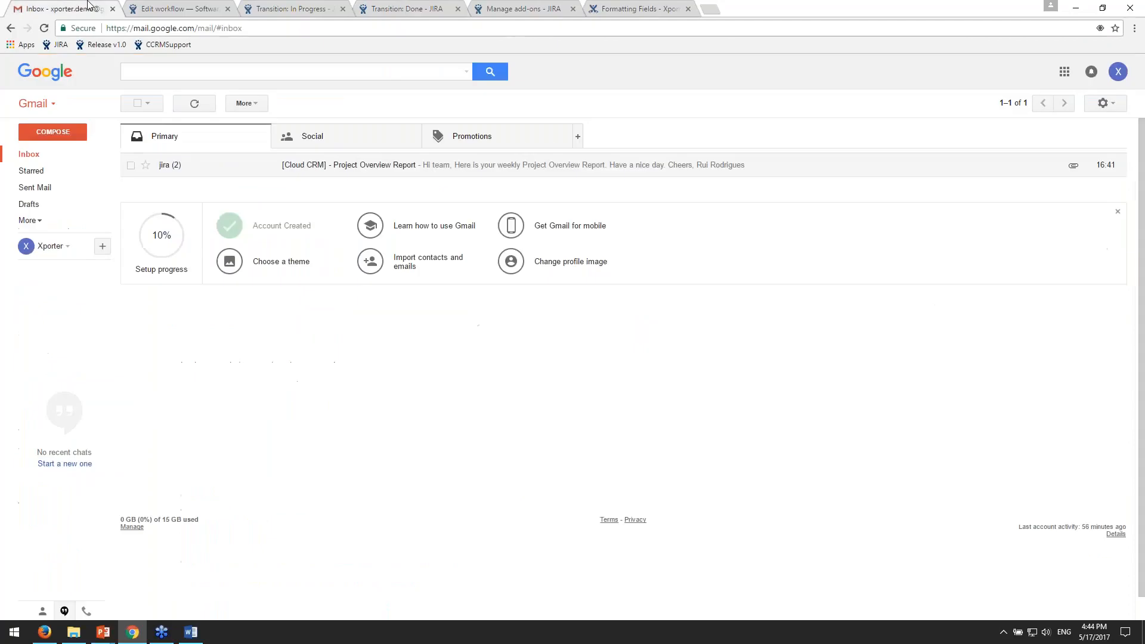
click(435, 13)
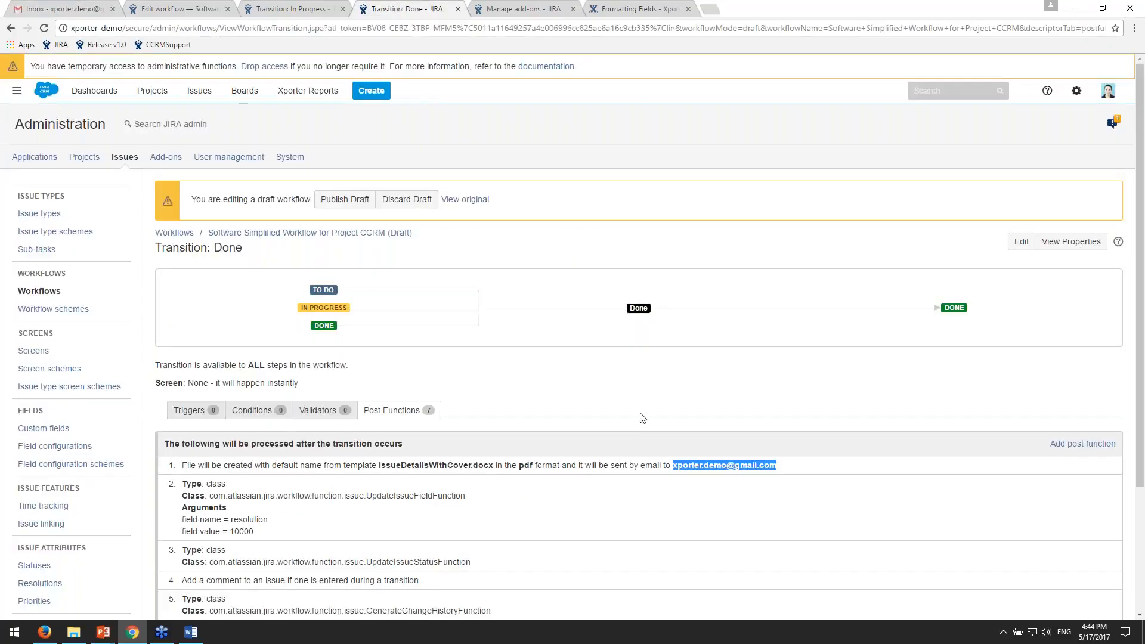
drag(401, 465, 497, 467)
click(497, 466)
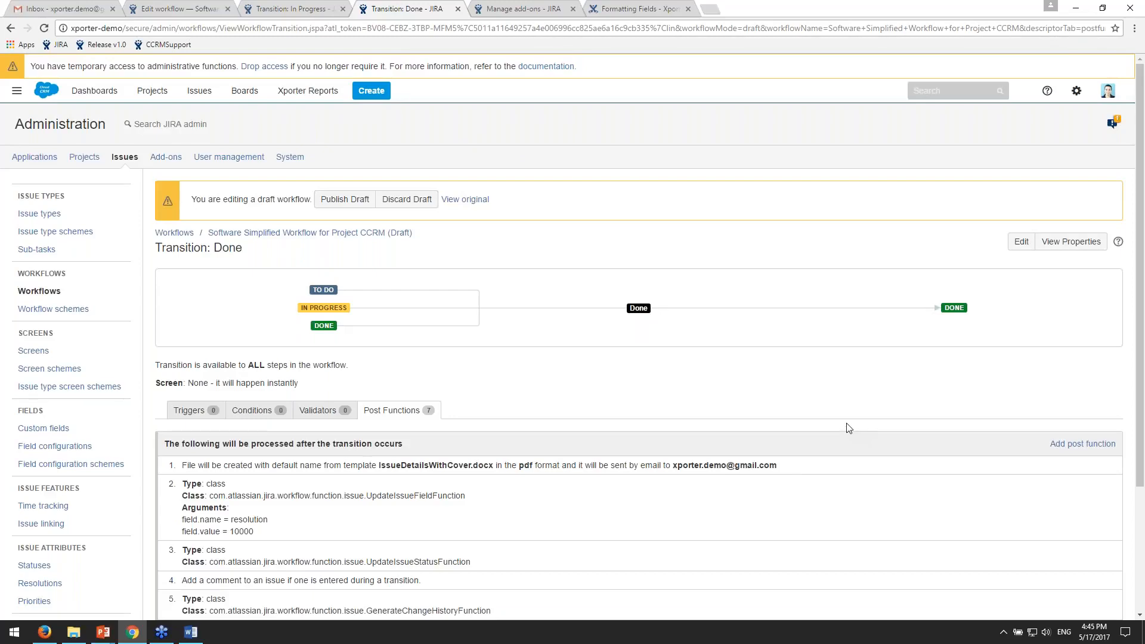
- Discard the workflow draft, close the extra transition tabs, and open issue CCRM-43
click(406, 199)
click(669, 429)
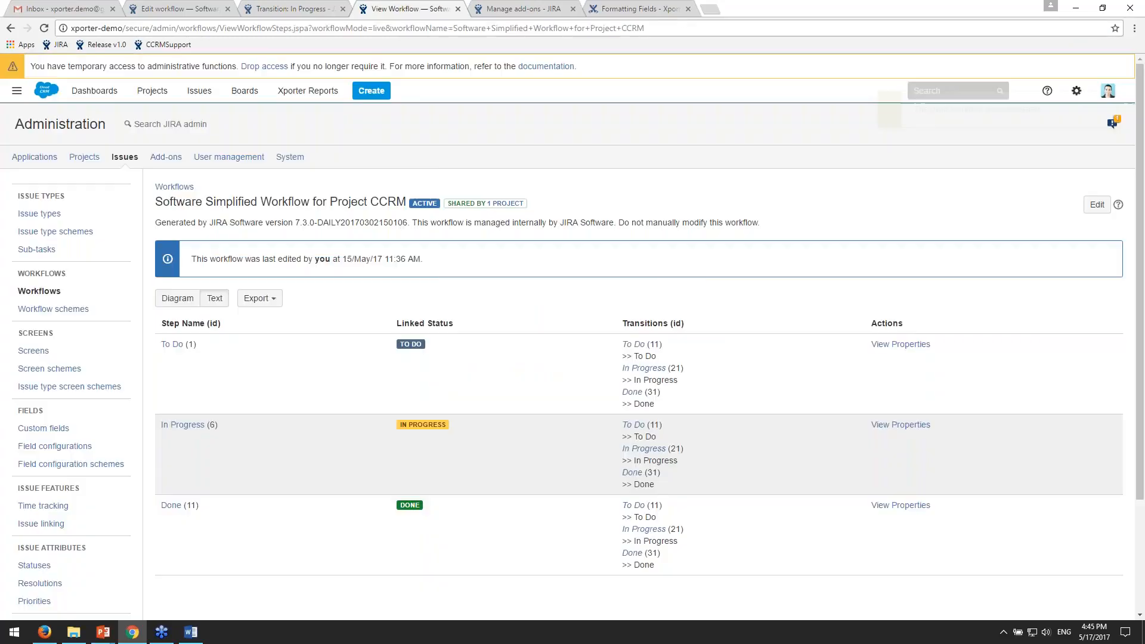
middle_click(406, 9)
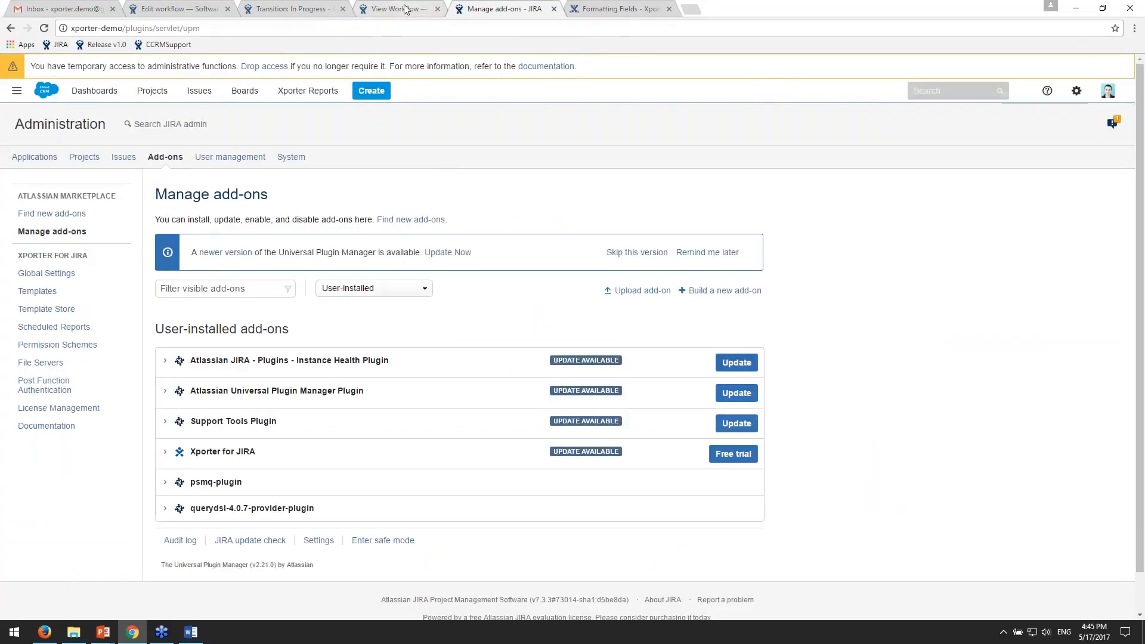
middle_click(298, 9)
click(194, 9)
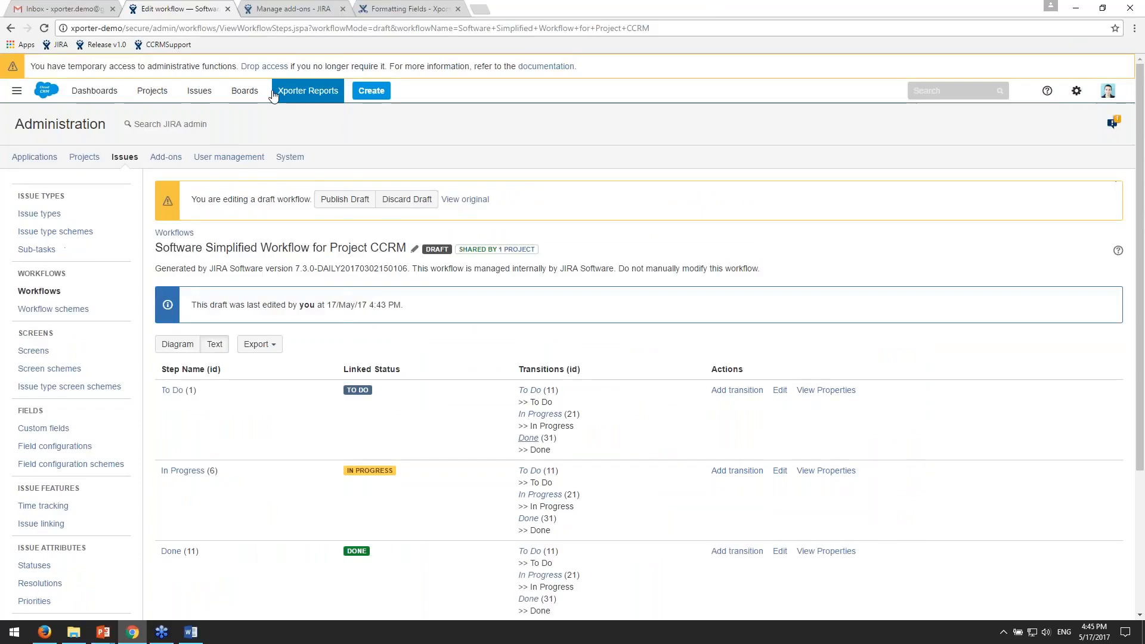
click(203, 90)
click(228, 195)
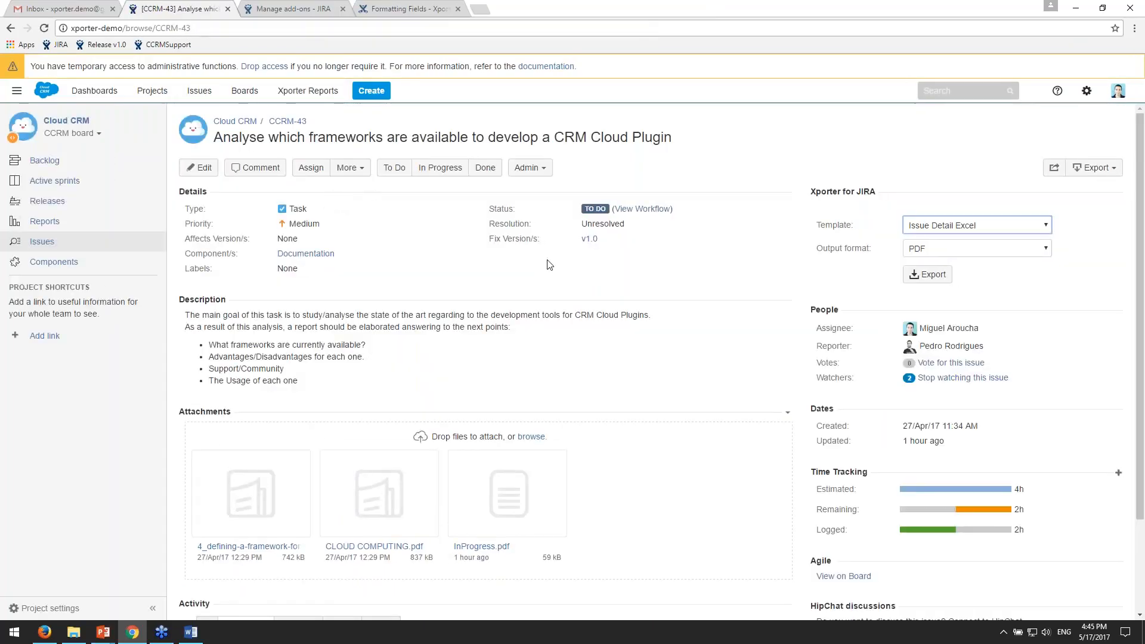
- Delete CCRM-43's existing InProgress.pdf attachment and move the issue to In Progress
click(554, 549)
click(675, 388)
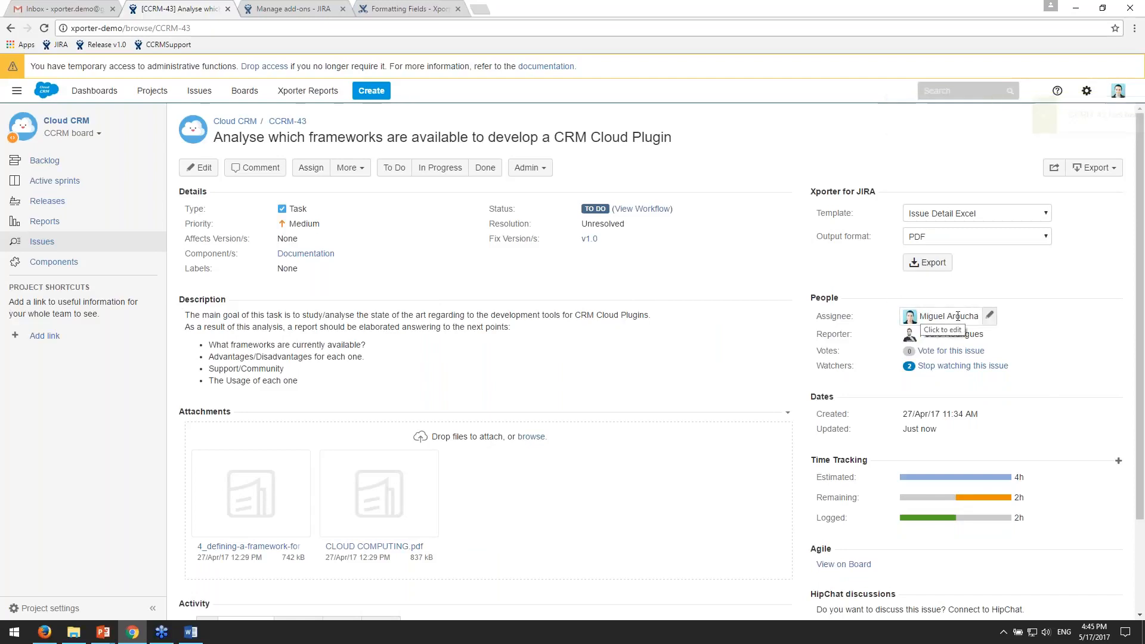
mouse_move(948, 317)
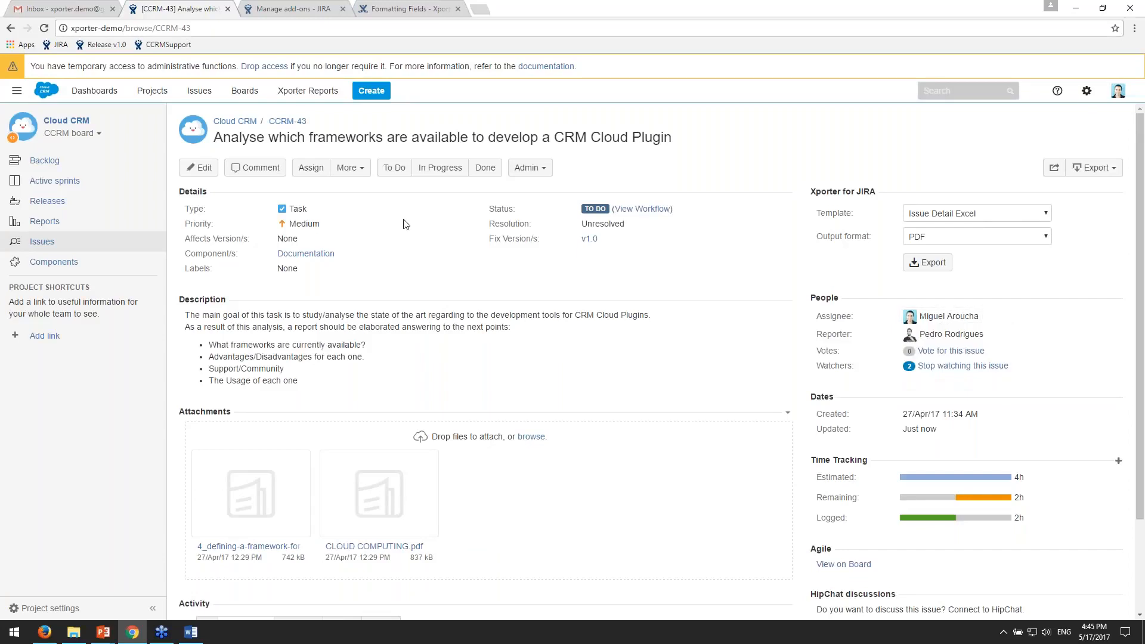
scroll(608, 299, down, 2)
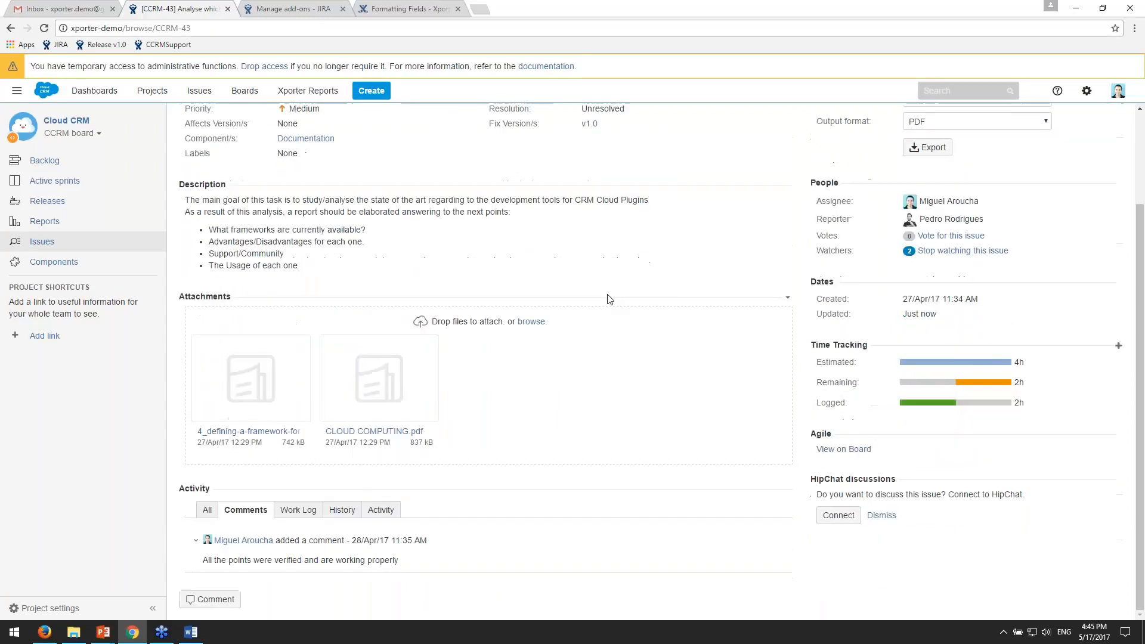
scroll(608, 298, up, 2)
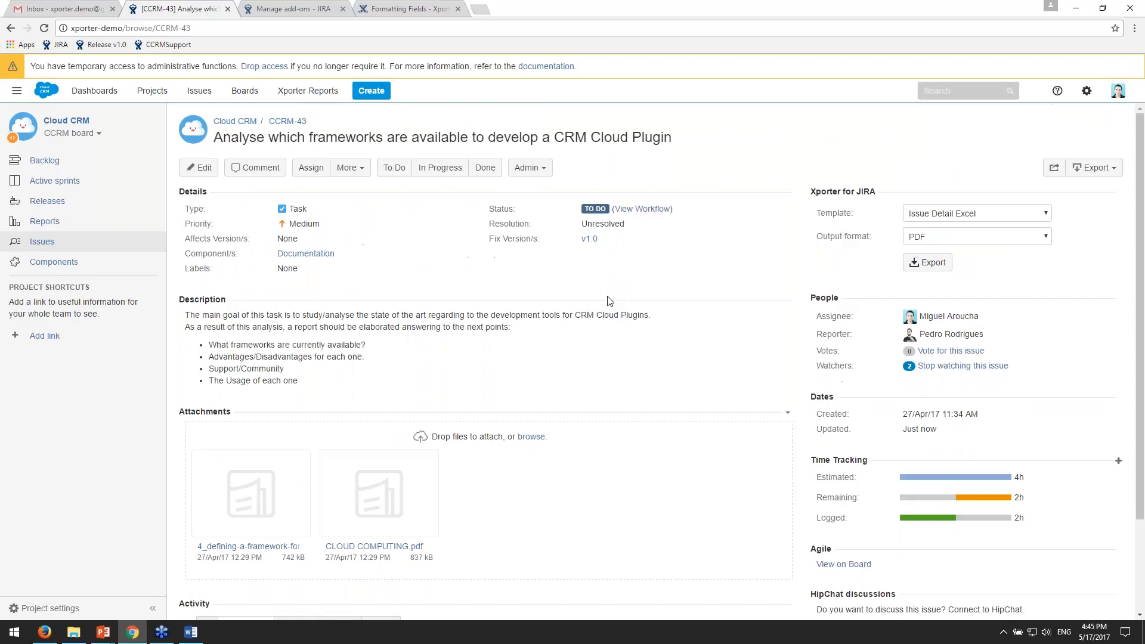
click(452, 169)
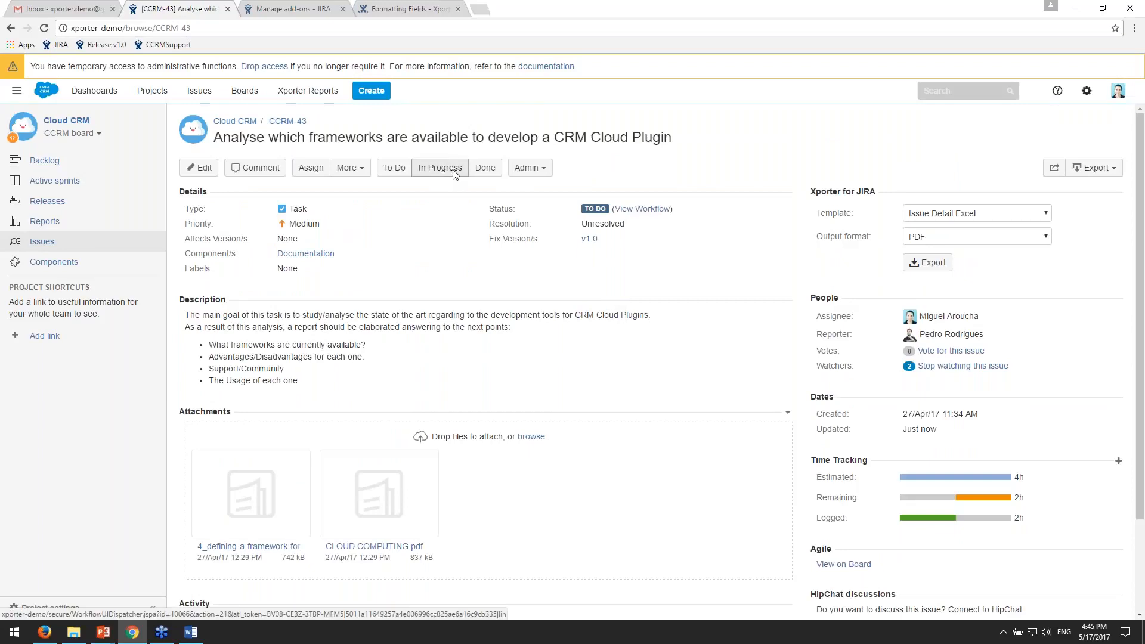
- Check the newly generated InProgress.pdf, then transition CCRM-43 to Done
scroll(836, 316, down, 2)
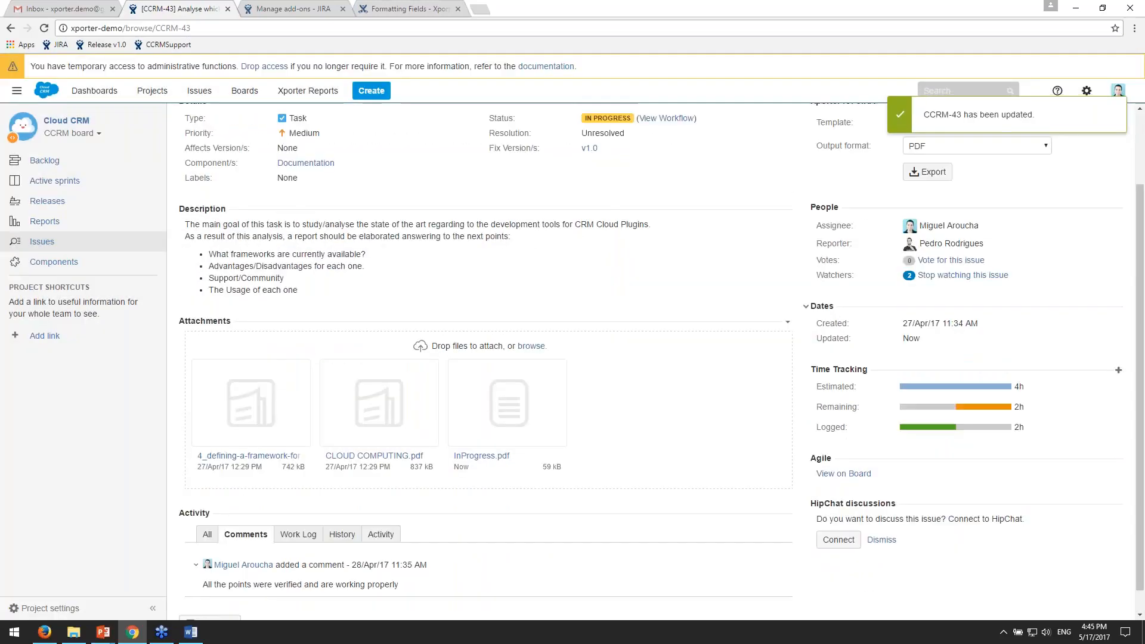
click(513, 397)
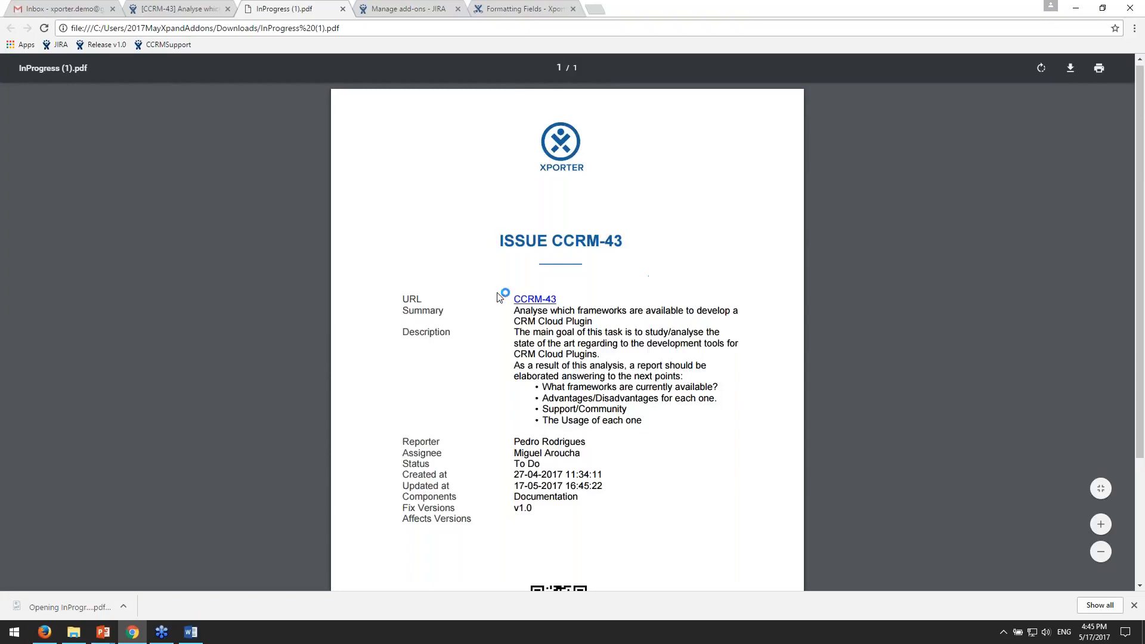
scroll(514, 433, down, 3)
scroll(516, 437, up, 3)
scroll(572, 435, down, 2)
scroll(655, 334, up, 2)
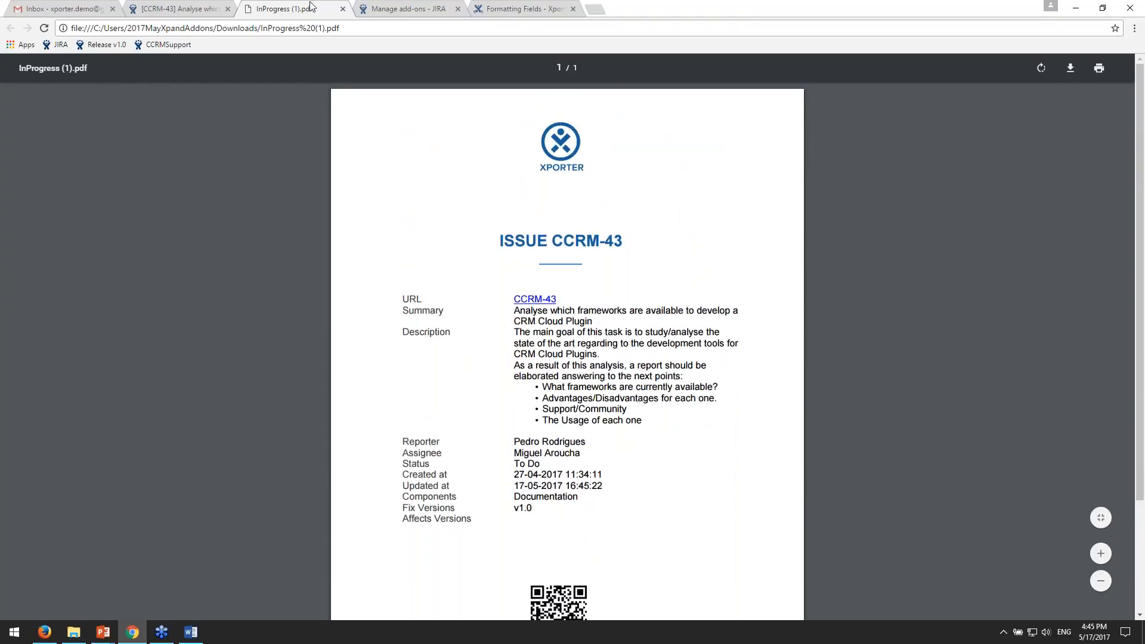
key(ctrl+w)
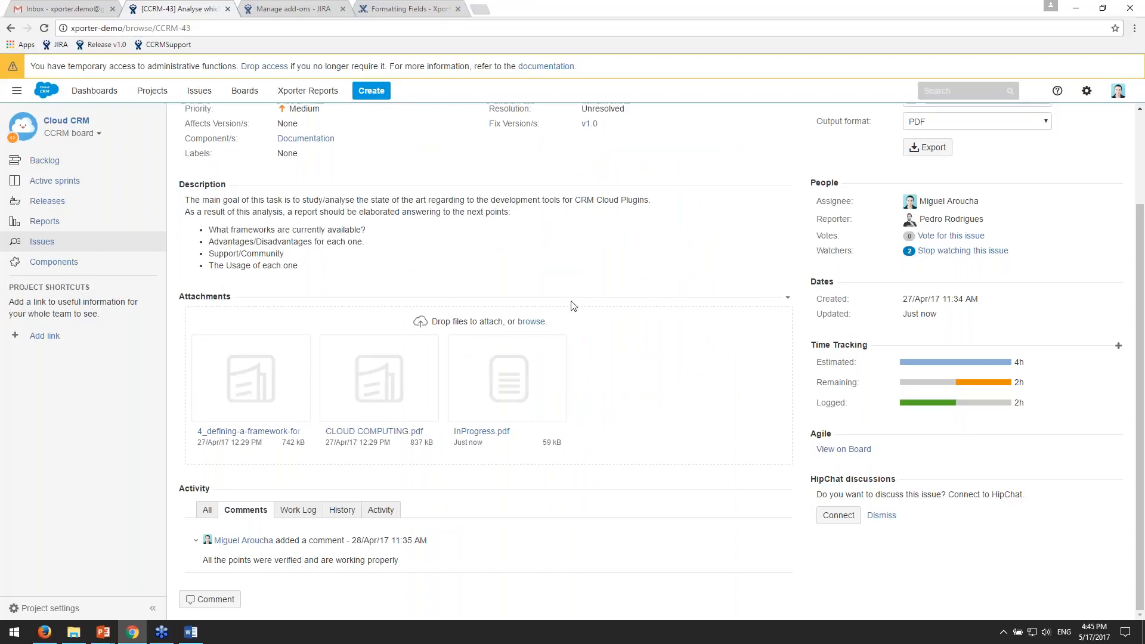
scroll(605, 363, up, 3)
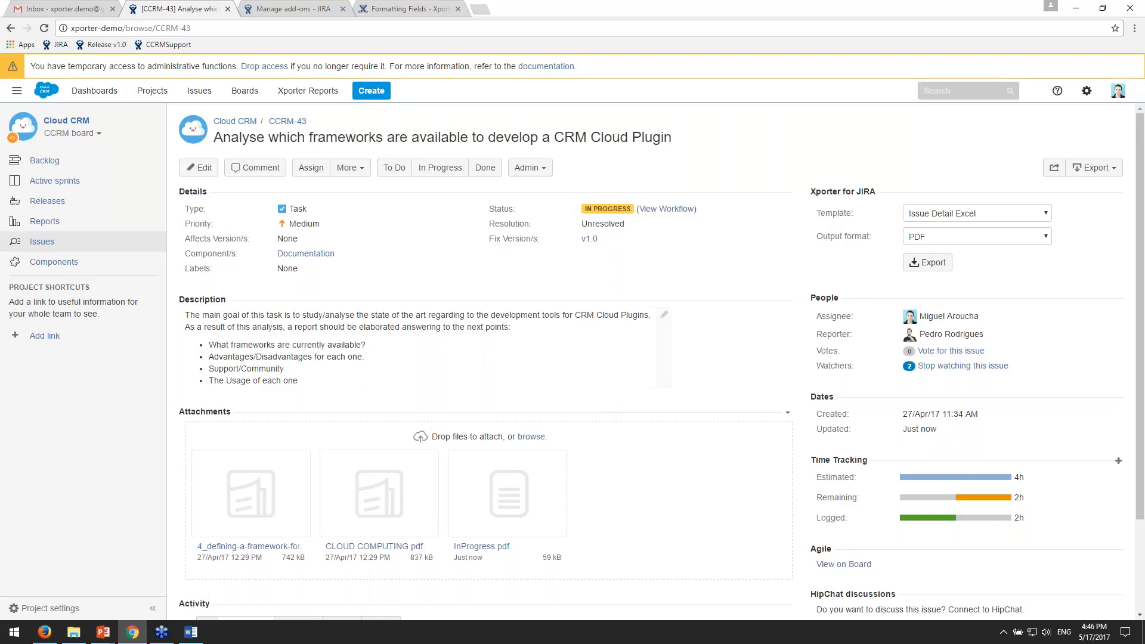
click(485, 167)
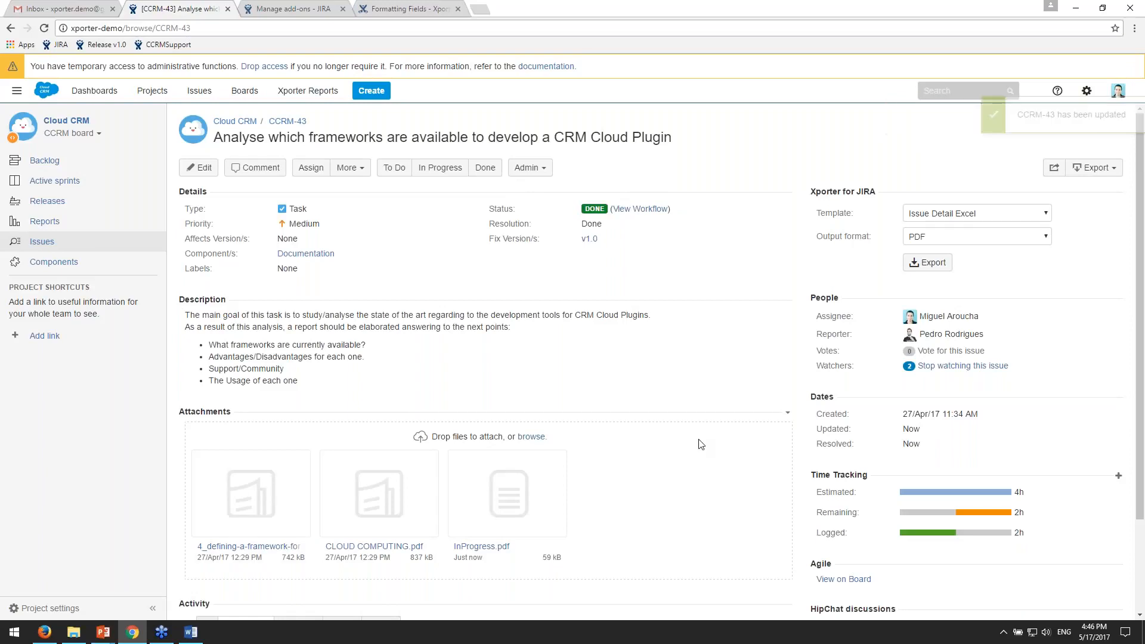
- Open the 'CCRM-43 marked as Done' e-mail and highlight its issue key and report description
click(52, 11)
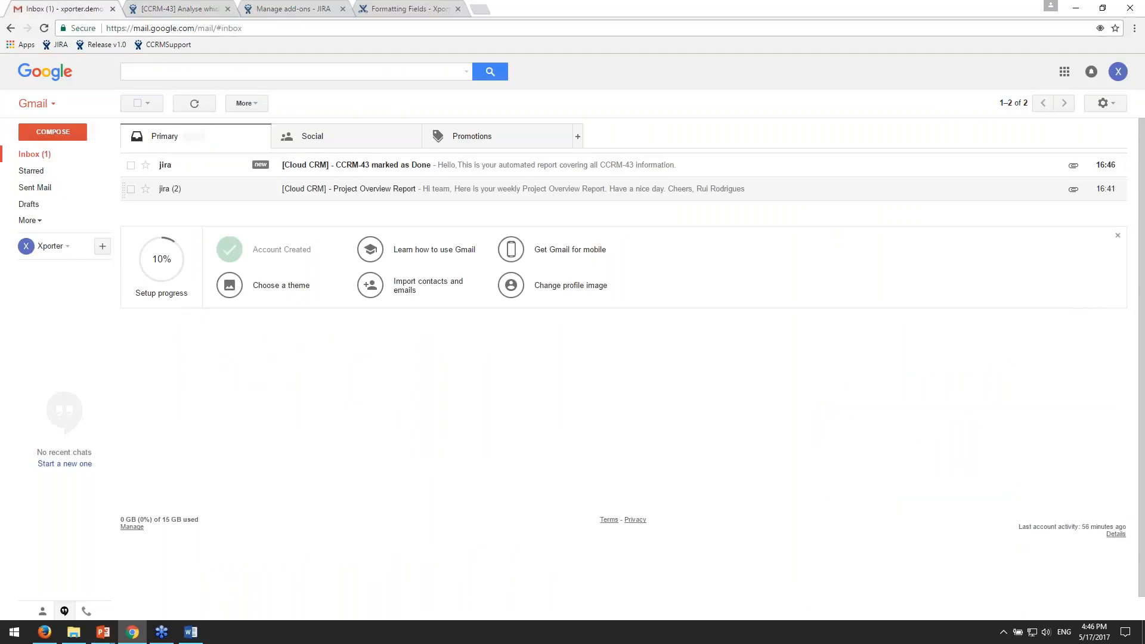
click(359, 172)
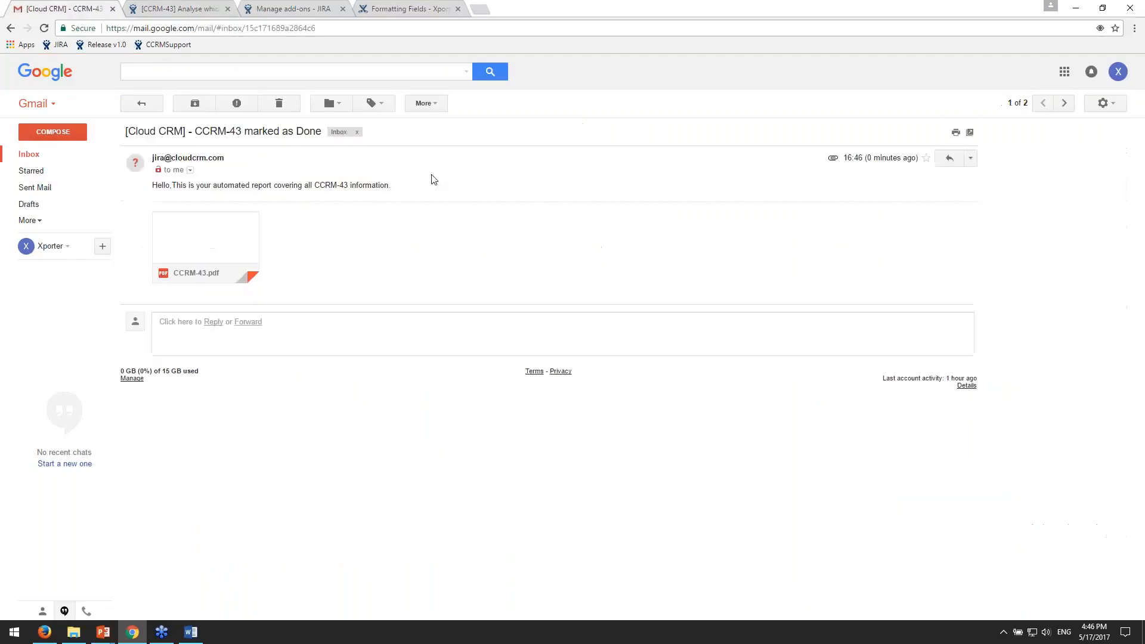
drag(320, 185, 353, 188)
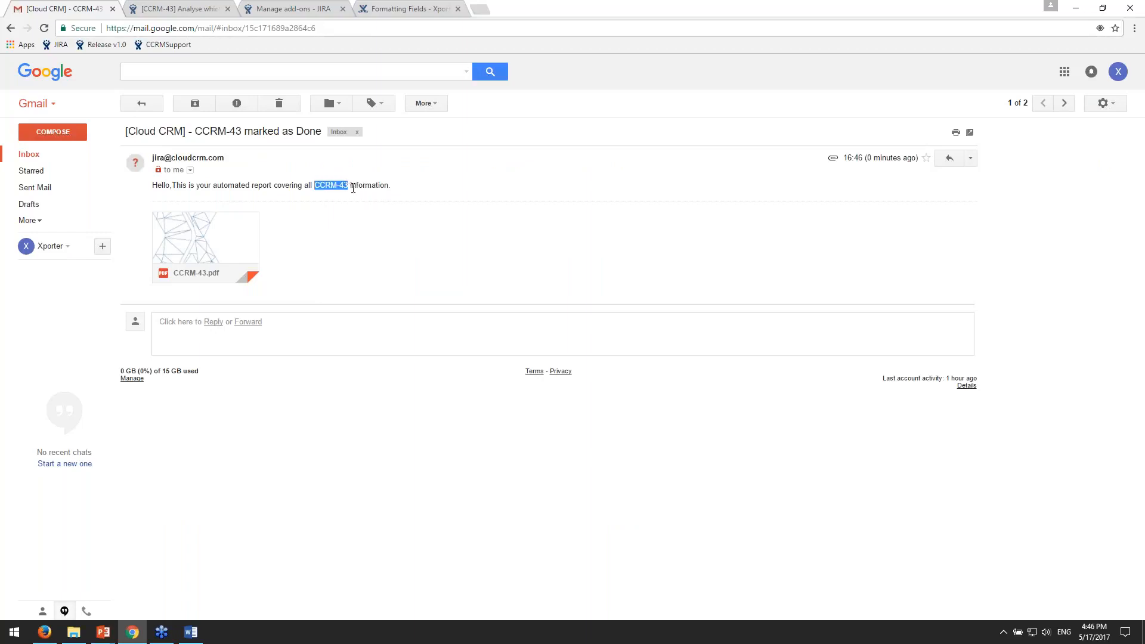
drag(203, 131, 326, 131)
drag(180, 184, 331, 186)
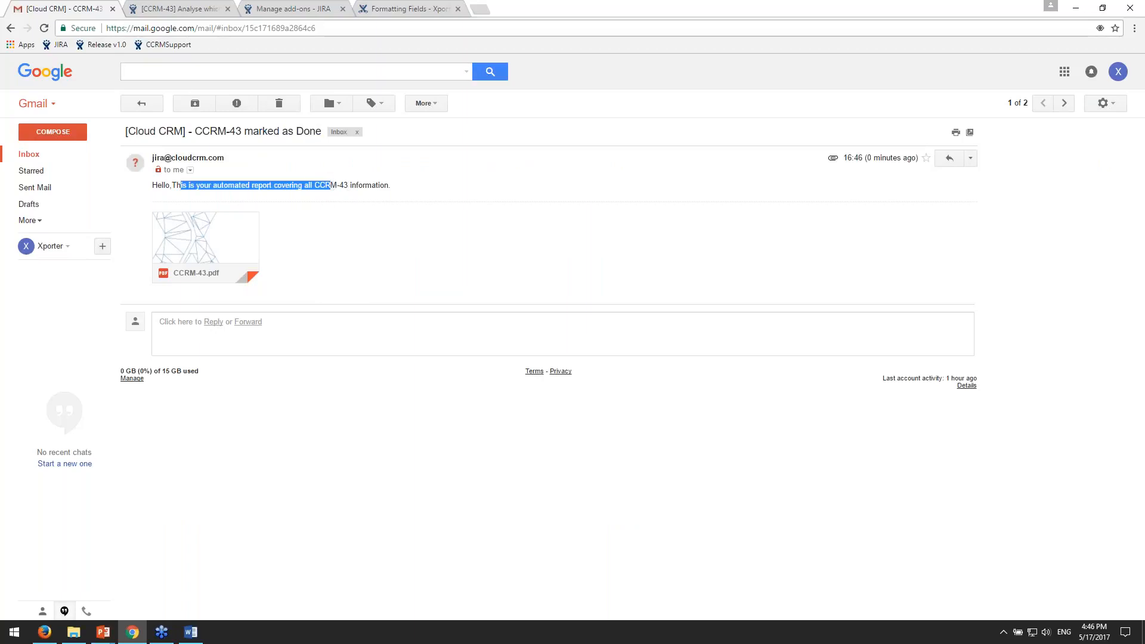
click(268, 186)
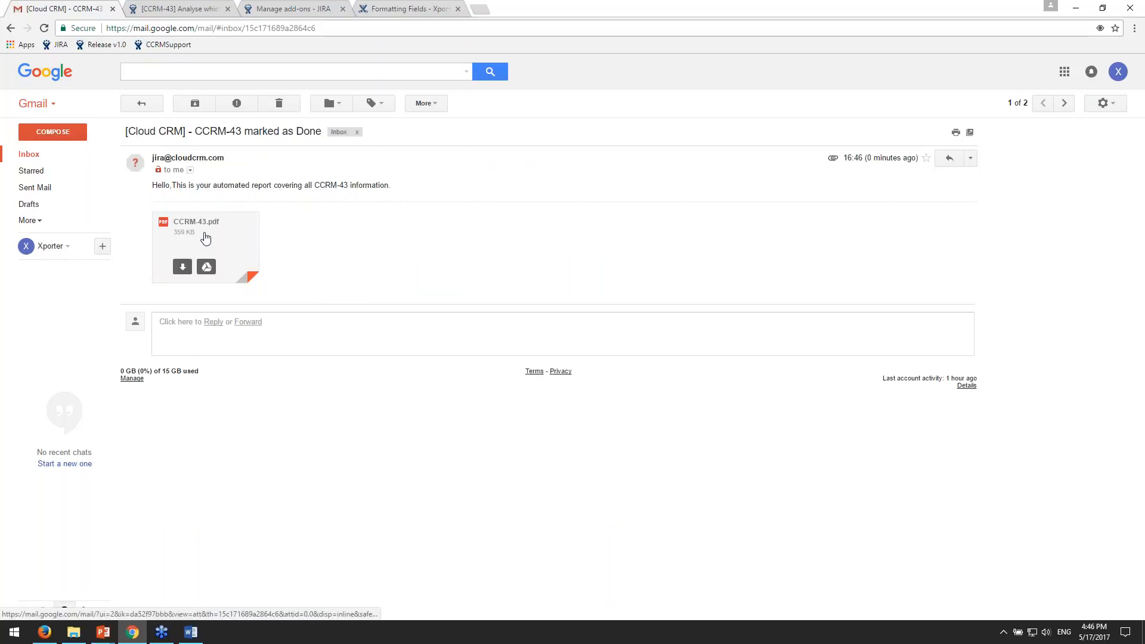
- Preview the CCRM-43.pdf attachment, close it, and return to the inbox
click(206, 239)
scroll(749, 256, down, 10)
scroll(749, 257, down, 5)
scroll(906, 342, up, 8)
scroll(949, 351, up, 6)
click(911, 351)
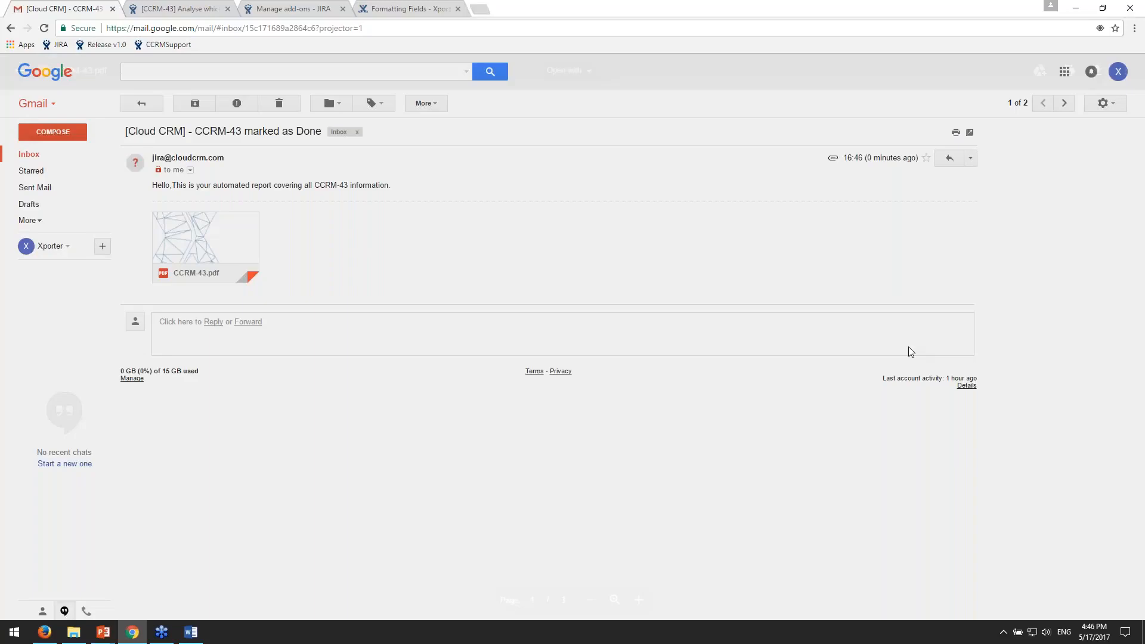
click(30, 157)
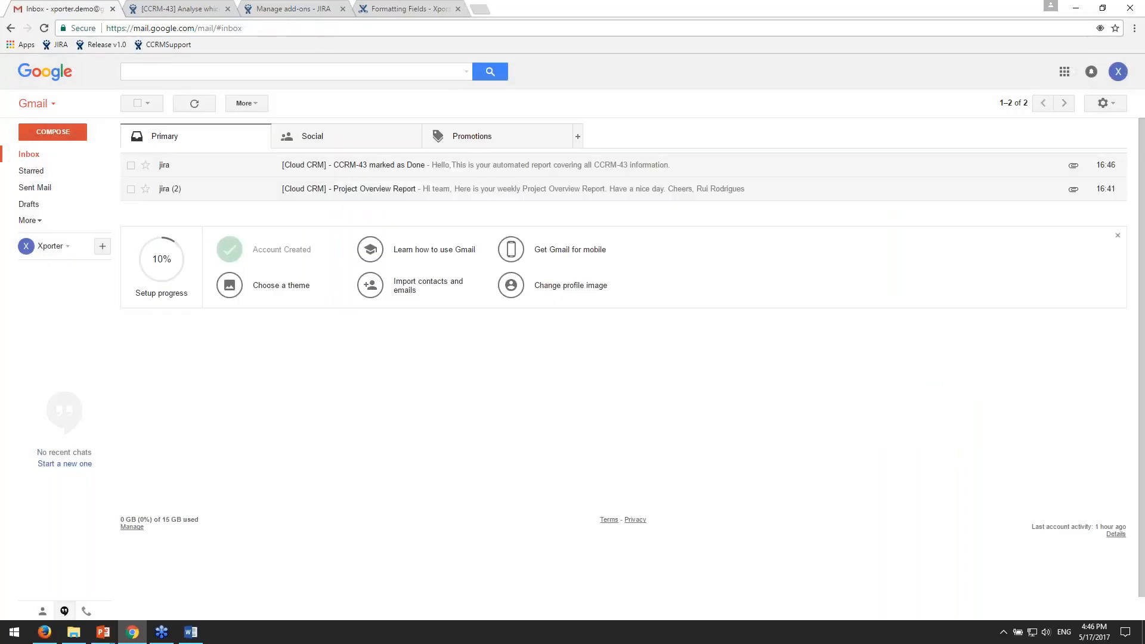
- Switch through the JIRA tabs to the Xporter Formatting Fields documentation page
click(203, 9)
click(292, 6)
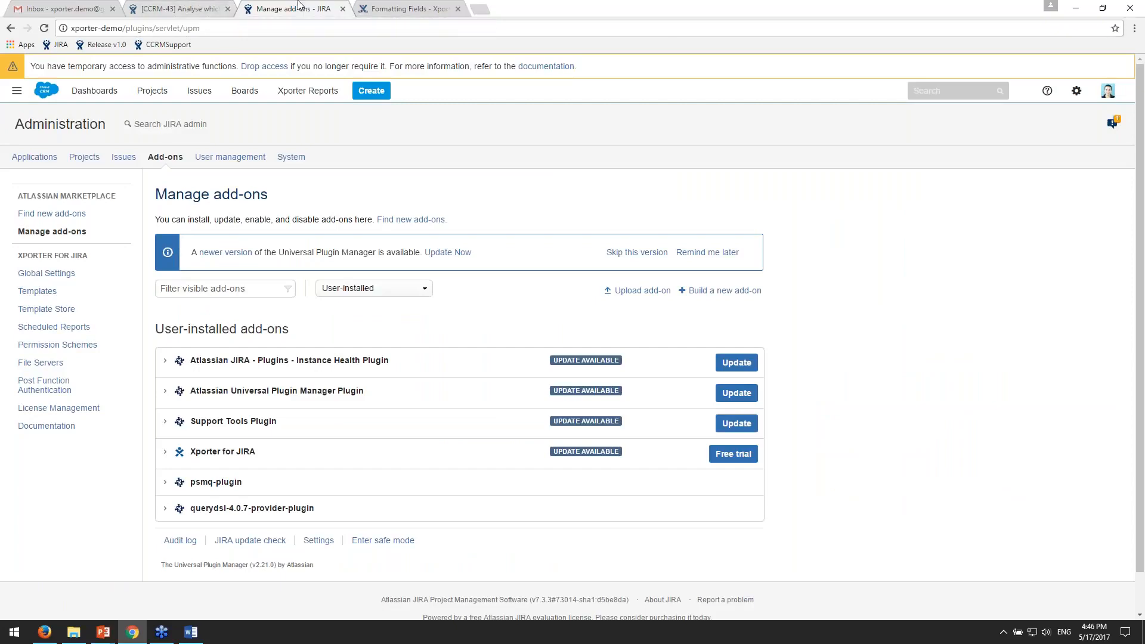
click(401, 7)
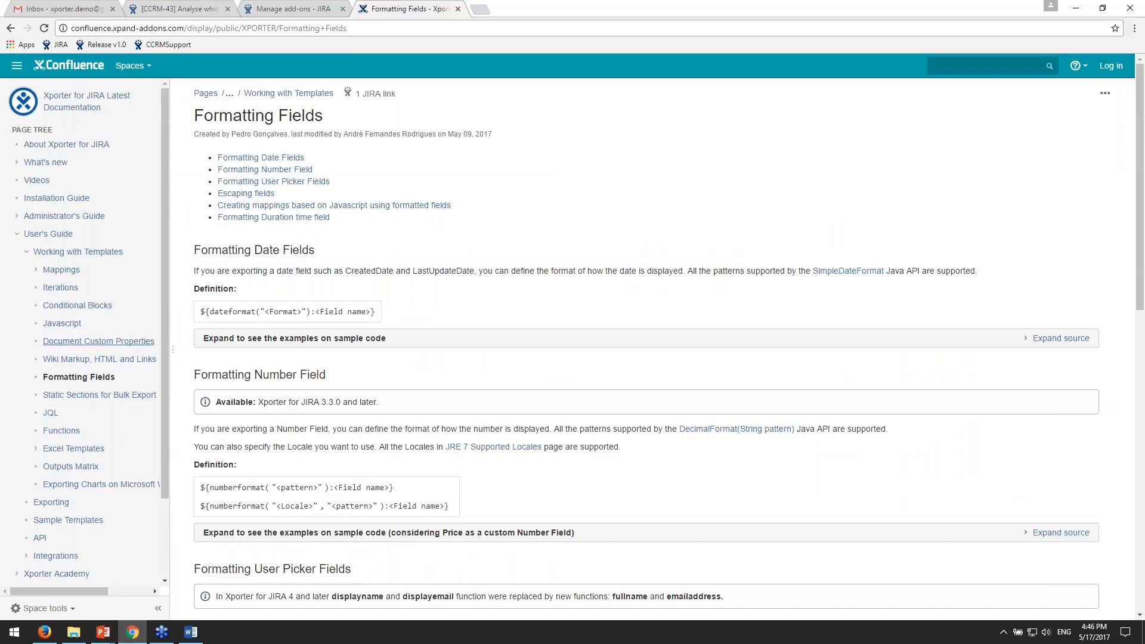
- Open Xporter's Integrations docs page, highlight the Xray for JIRA entry, and return to Manage add-ons
scroll(89, 358, down, 1)
click(55, 513)
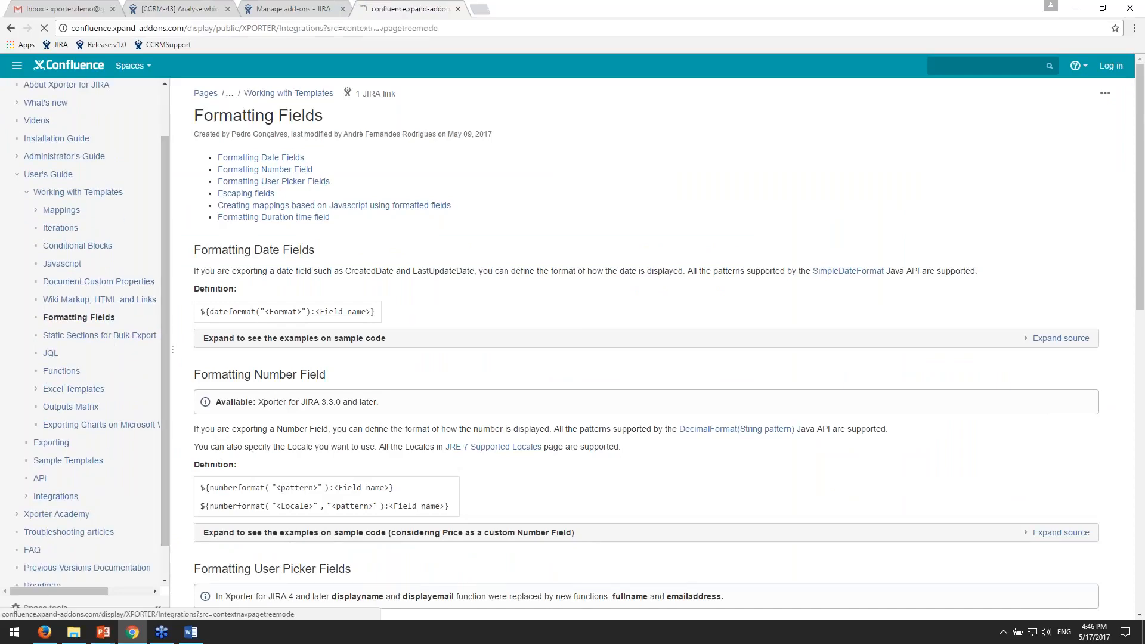
drag(441, 297, 366, 110)
click(500, 292)
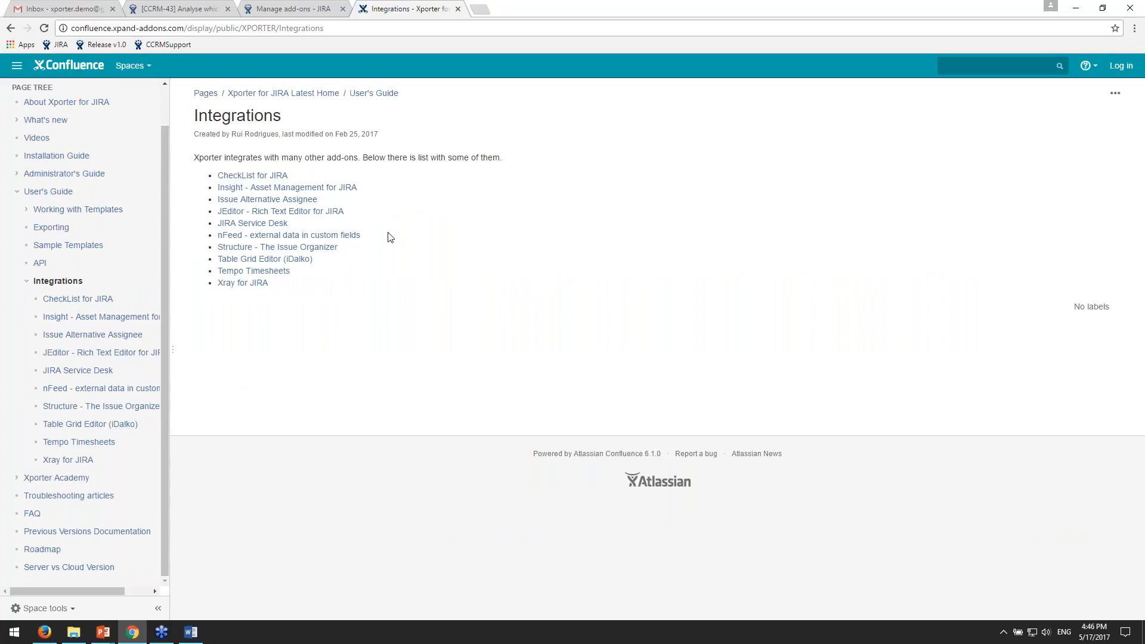
drag(269, 283, 217, 283)
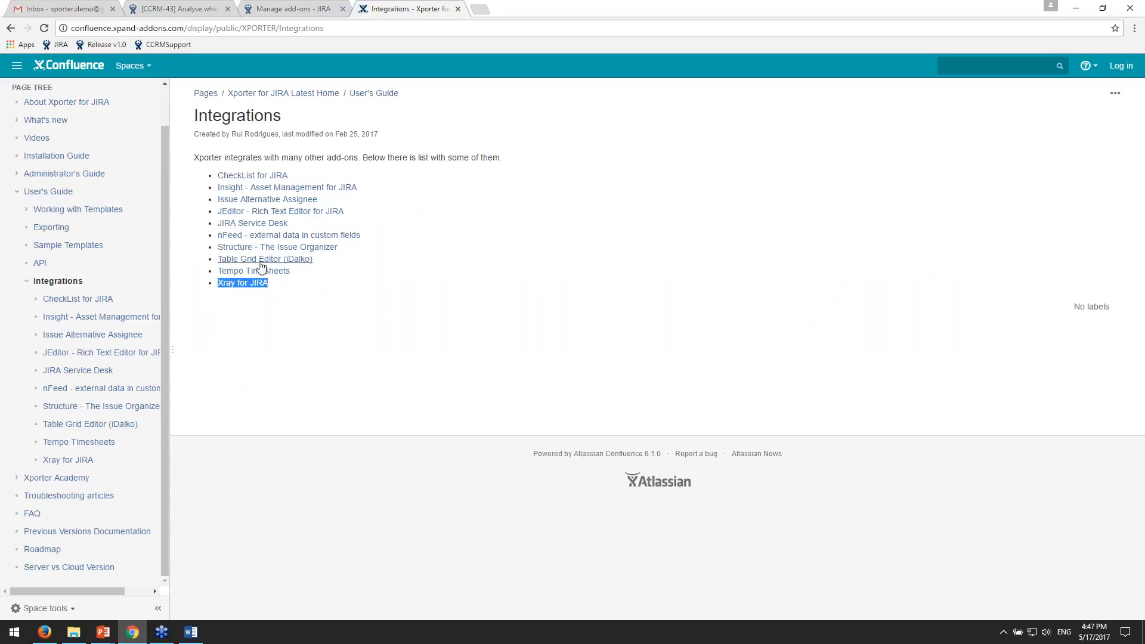
click(491, 302)
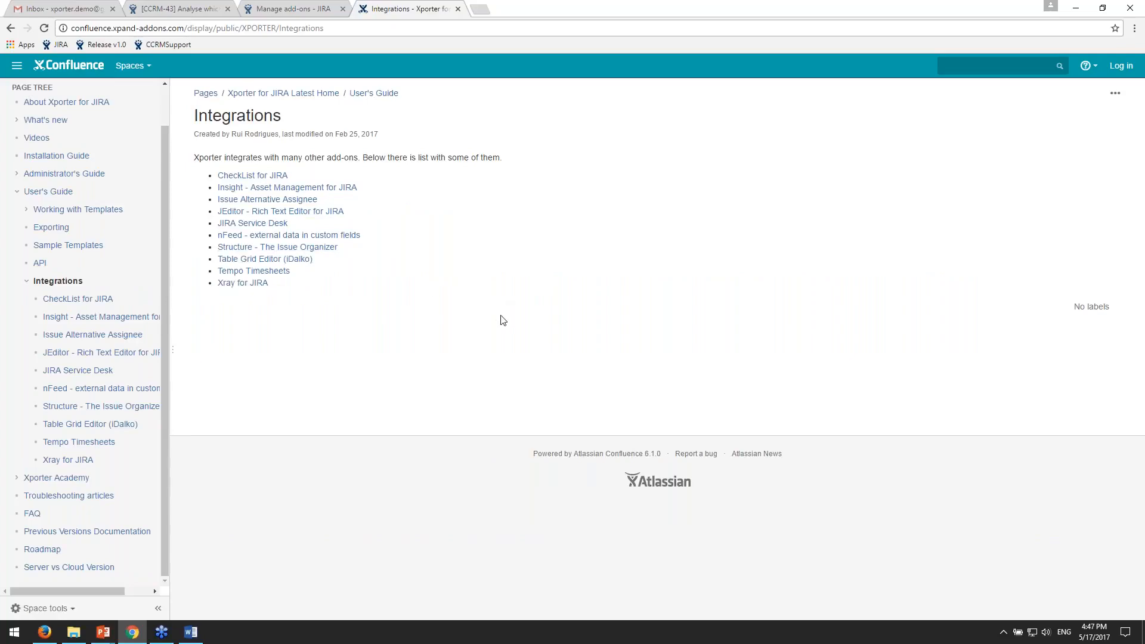
click(292, 10)
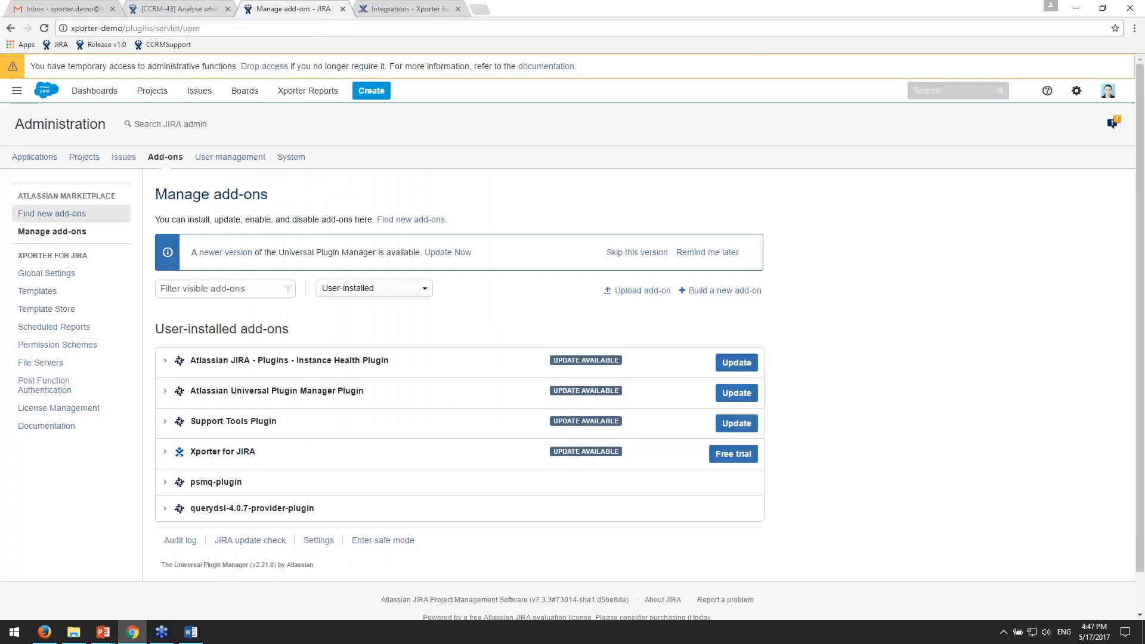
- Open Xporter Global Settings and highlight the DOCX, ODT, PDF and XLSX output formats
click(47, 273)
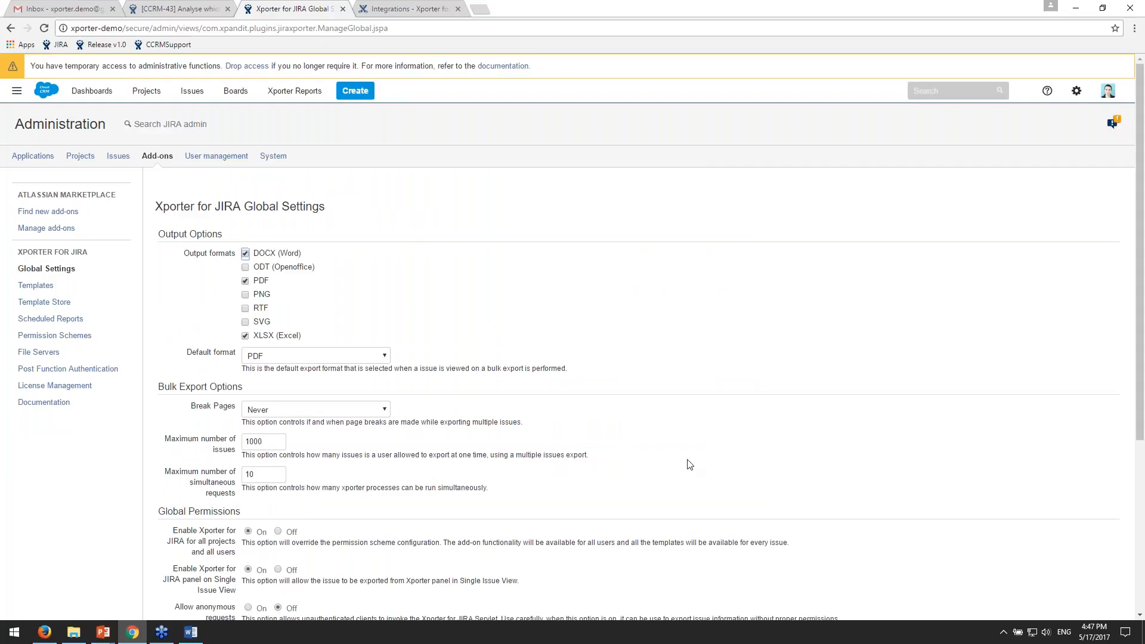
scroll(714, 452, down, 2)
scroll(714, 453, down, 2)
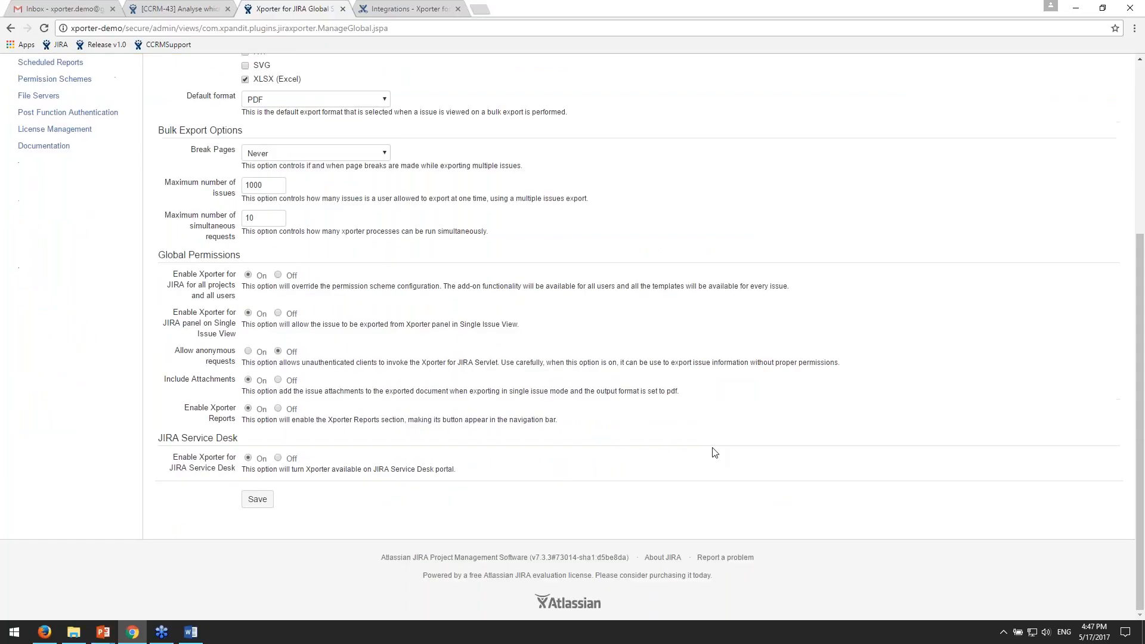
scroll(714, 453, up, 3)
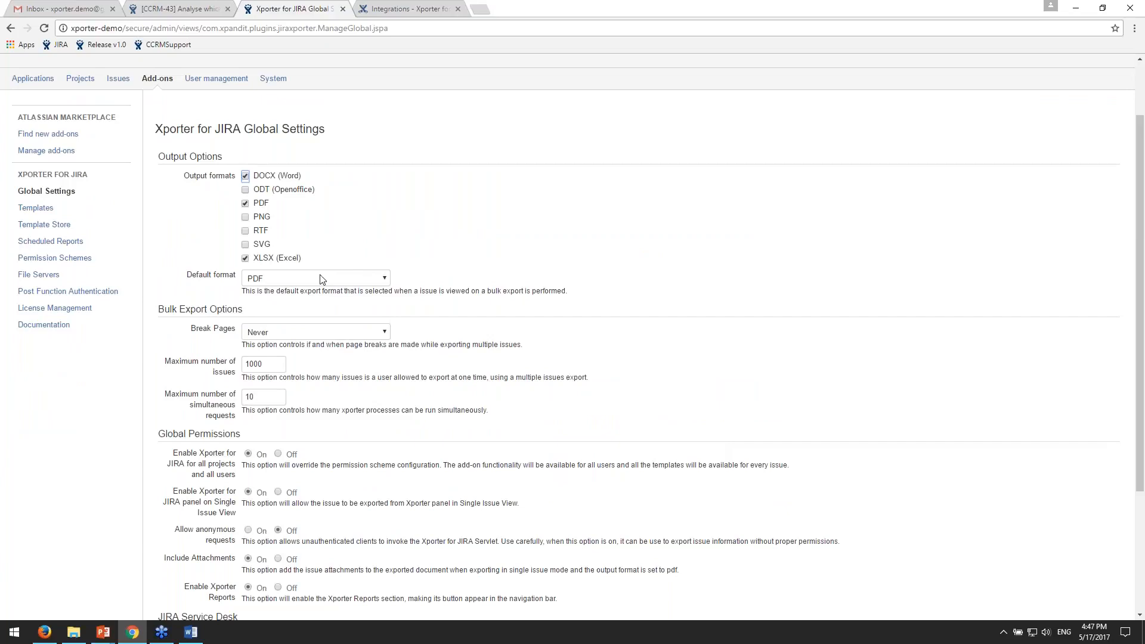
drag(410, 262, 461, 193)
click(459, 194)
drag(365, 192, 247, 192)
drag(373, 176, 258, 176)
drag(296, 217, 225, 176)
drag(337, 263, 292, 258)
- Scroll through the remaining Global Settings options, then open the Xporter Templates list
scroll(368, 272, down, 1)
scroll(371, 272, down, 1)
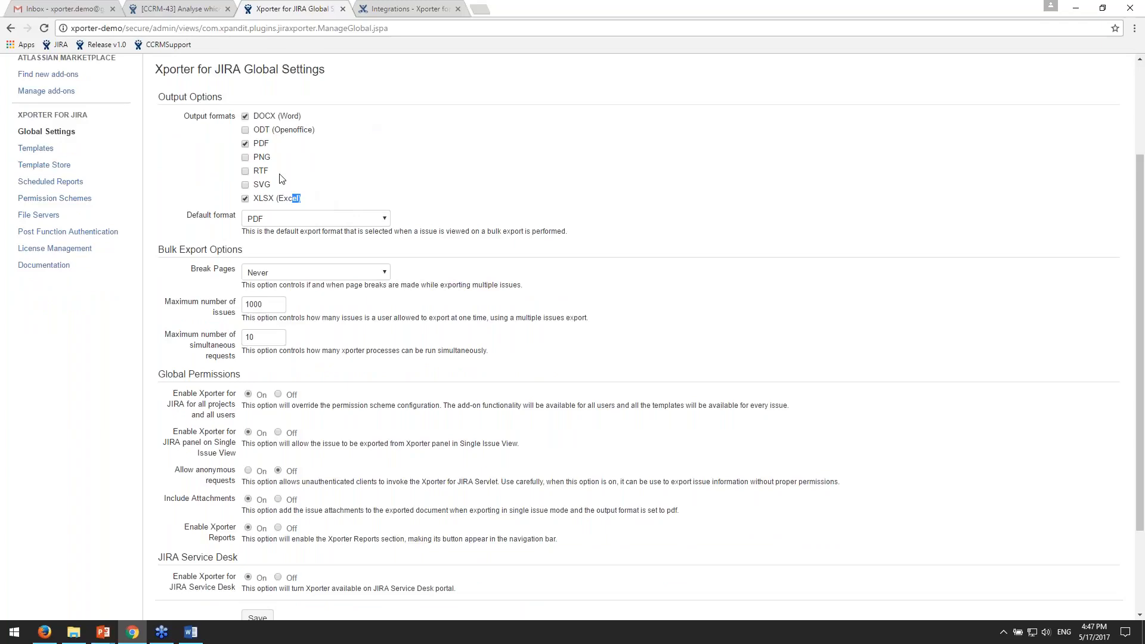
scroll(401, 222, down, 1)
scroll(402, 222, down, 2)
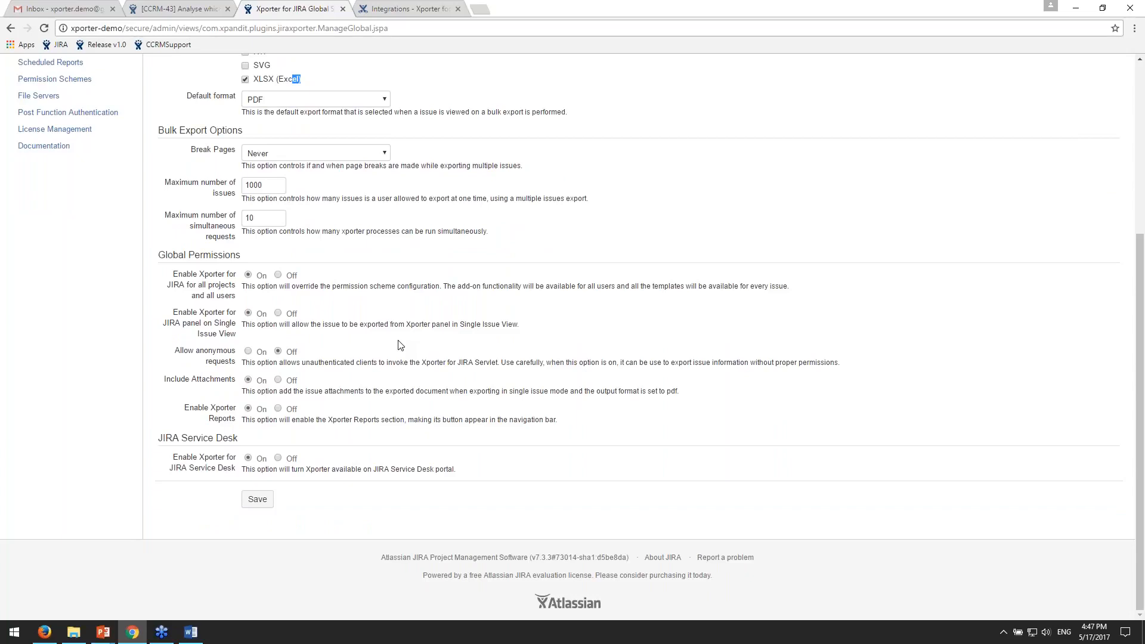
scroll(516, 361, up, 3)
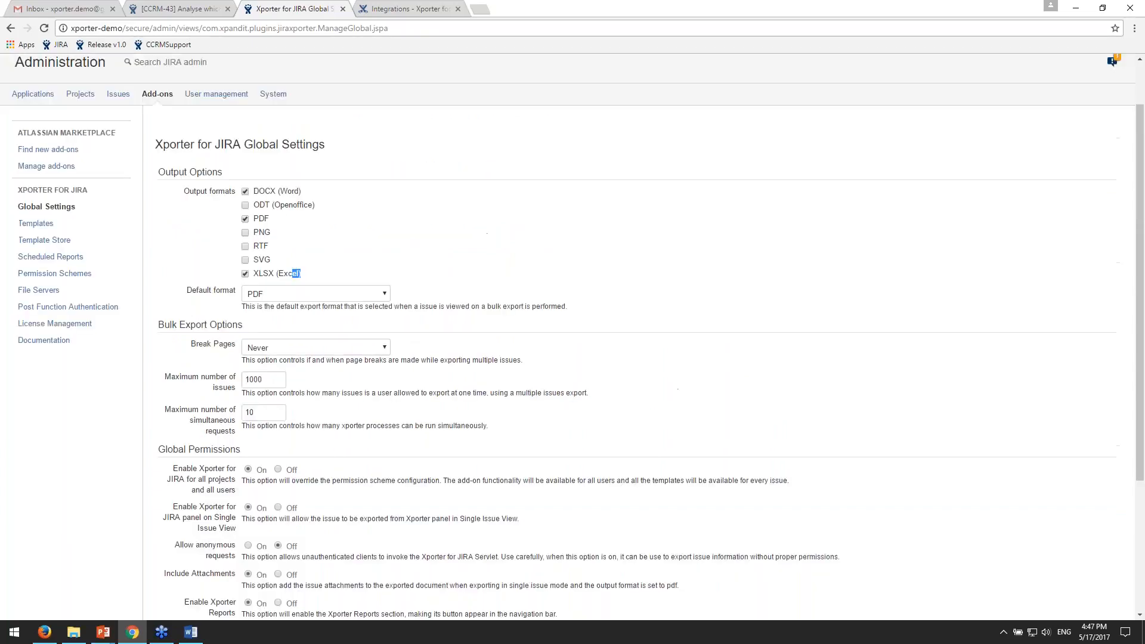
scroll(590, 322, up, 1)
scroll(677, 364, down, 1)
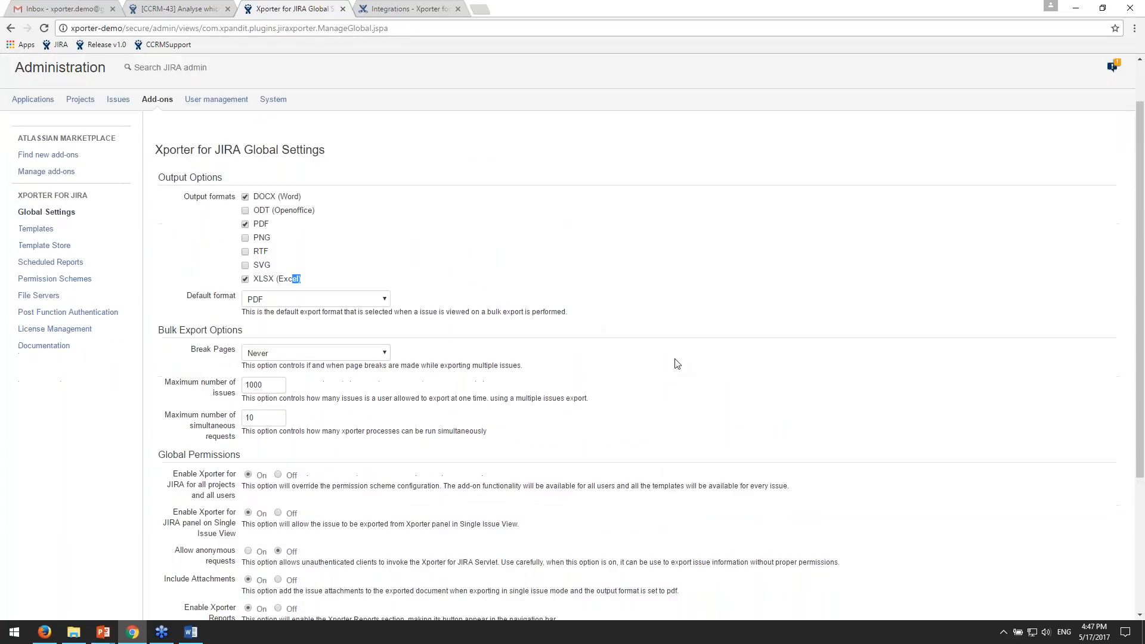
scroll(677, 364, up, 1)
click(39, 291)
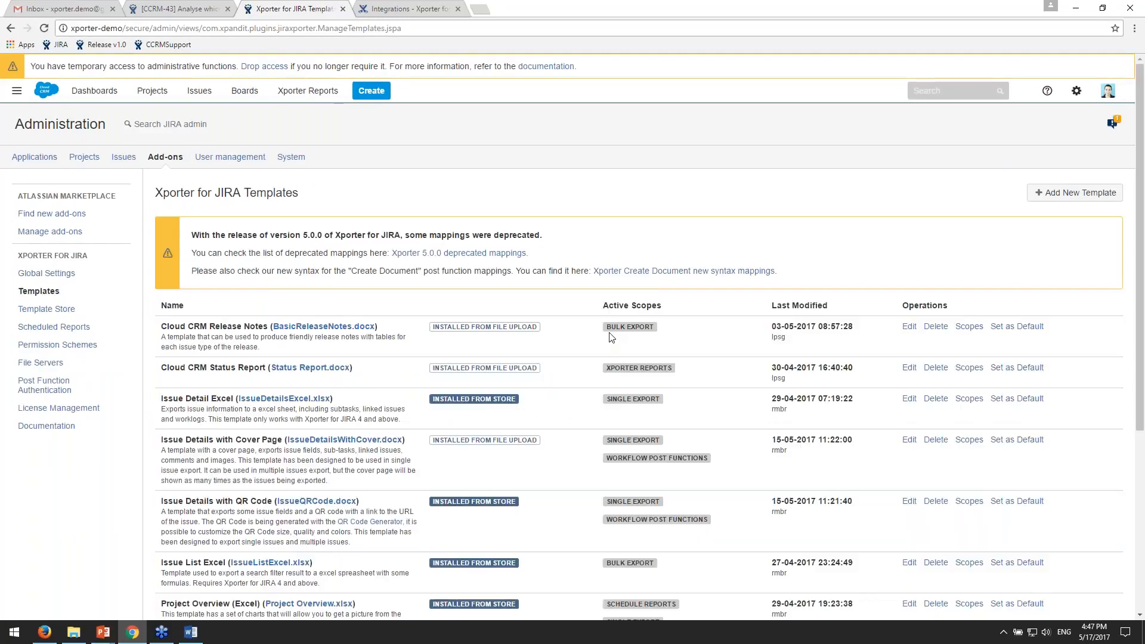
- Scroll through the installed Xporter templates list, checking the Active Scopes column
scroll(386, 373, down, 1)
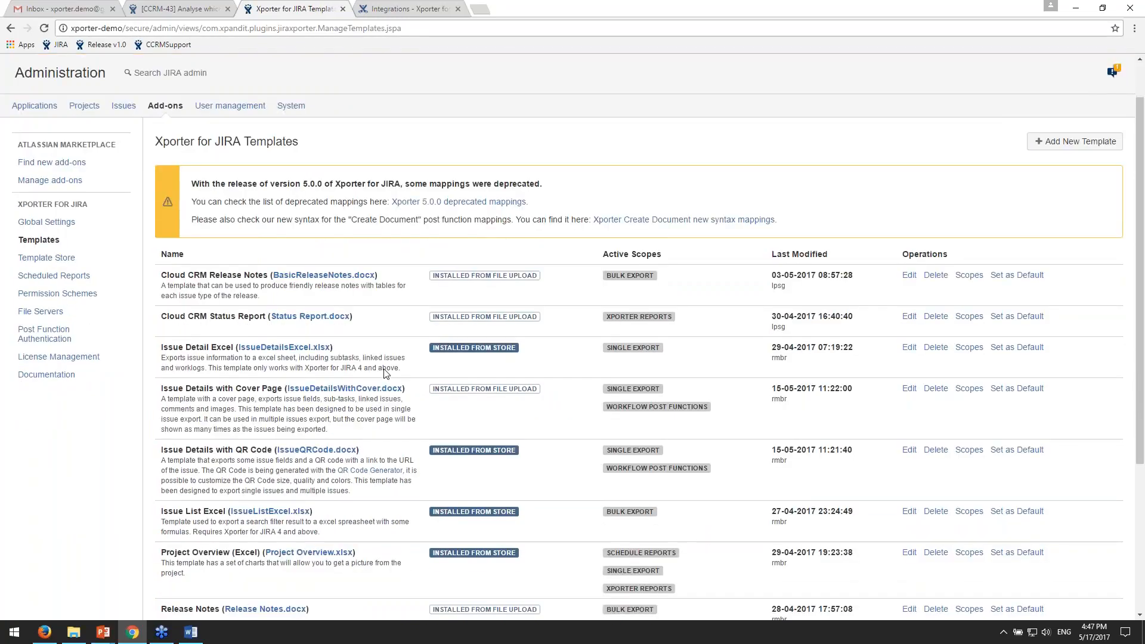
scroll(386, 373, down, 1)
scroll(683, 423, down, 1)
scroll(682, 423, down, 2)
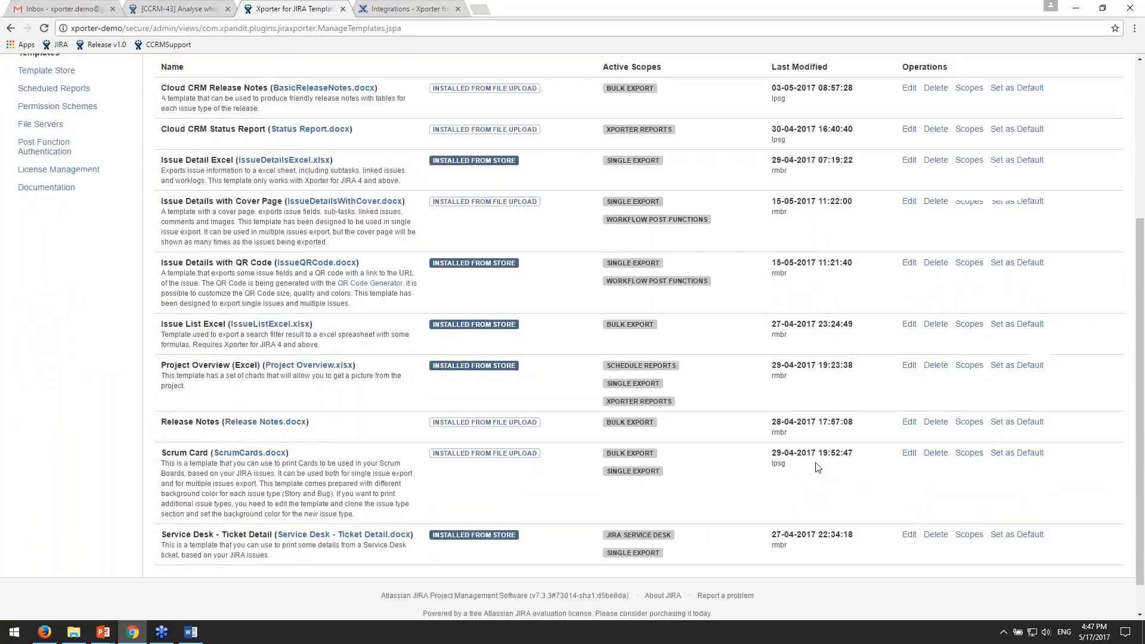
scroll(882, 477, up, 1)
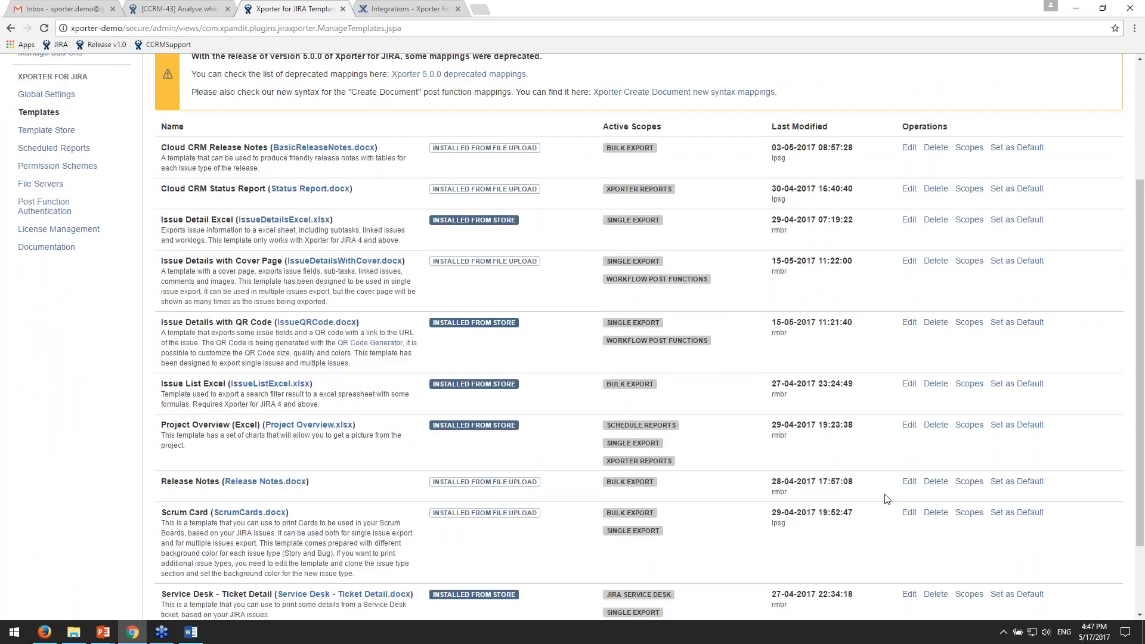
drag(624, 127, 666, 127)
click(666, 129)
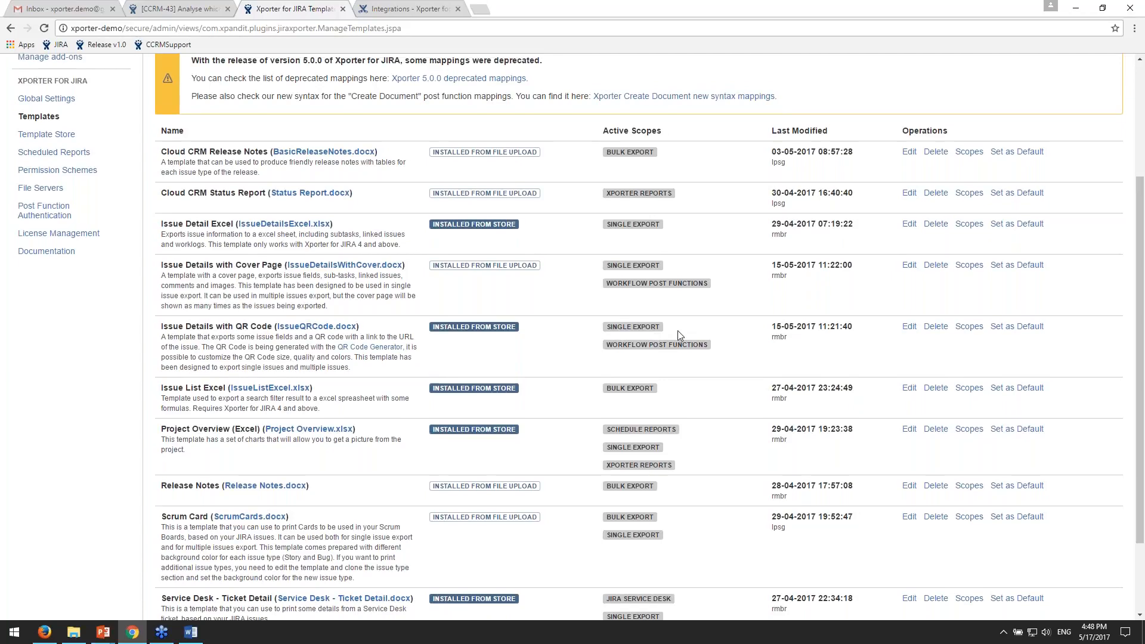
- Finish scanning the templates and open the Xporter Template Store from the sidebar
scroll(655, 332, up, 3)
scroll(777, 470, down, 1)
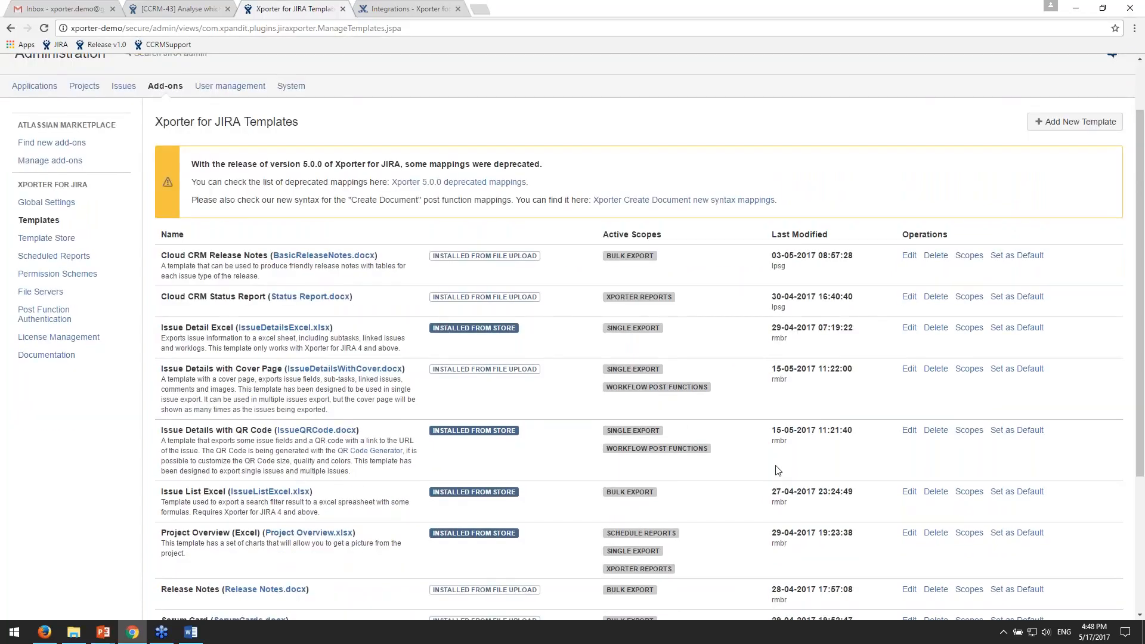
scroll(777, 470, down, 3)
scroll(778, 471, up, 4)
click(45, 304)
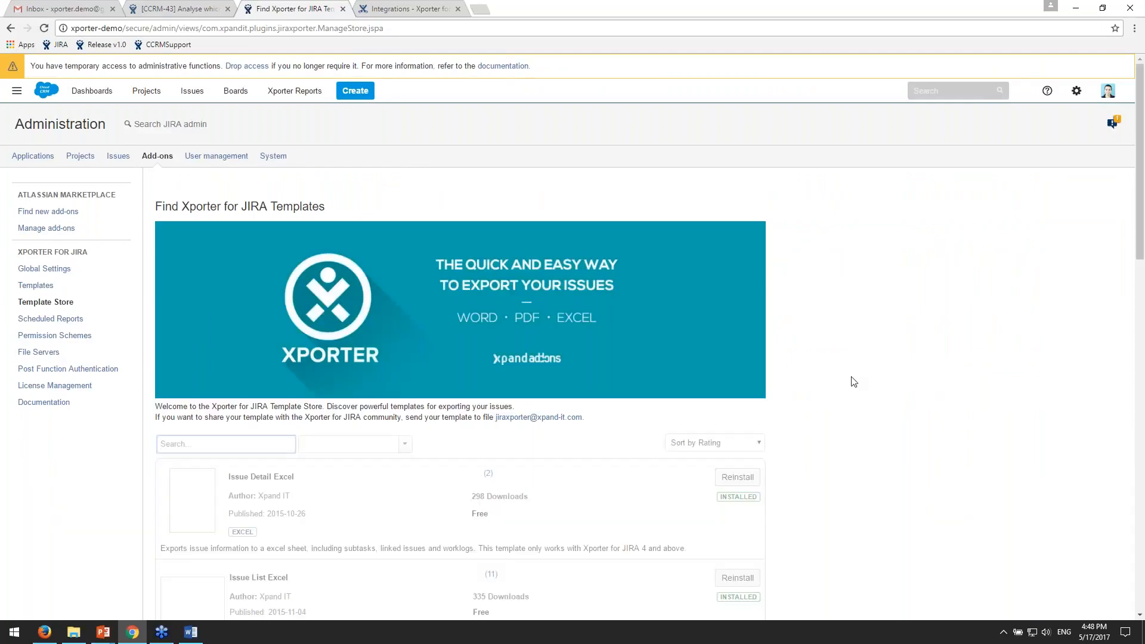
scroll(853, 381, down, 7)
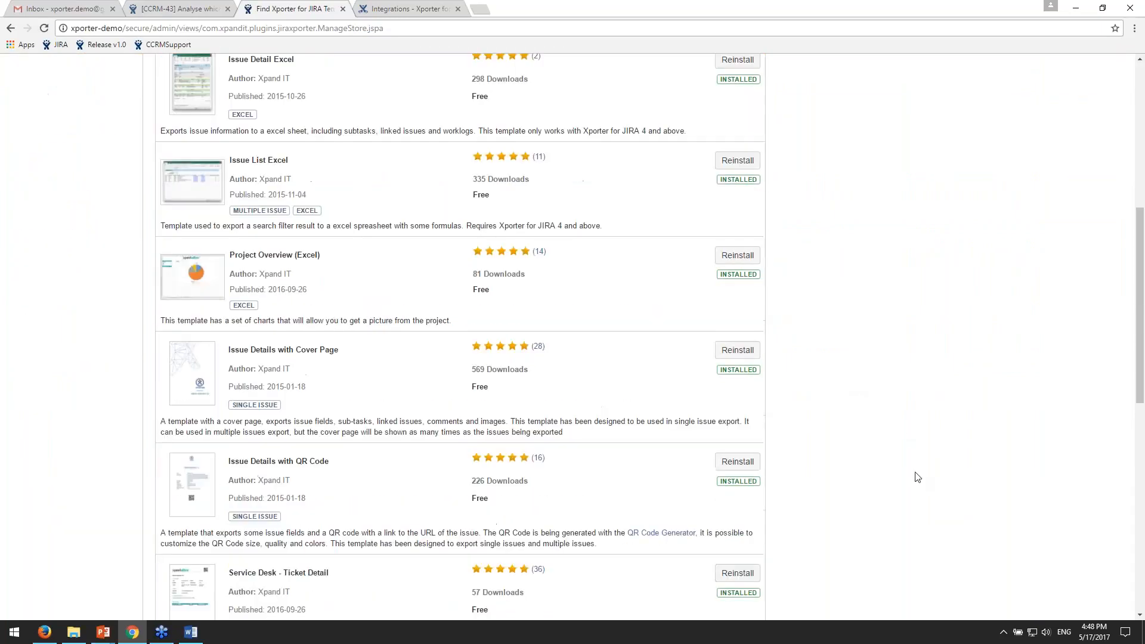
scroll(920, 487, down, 6)
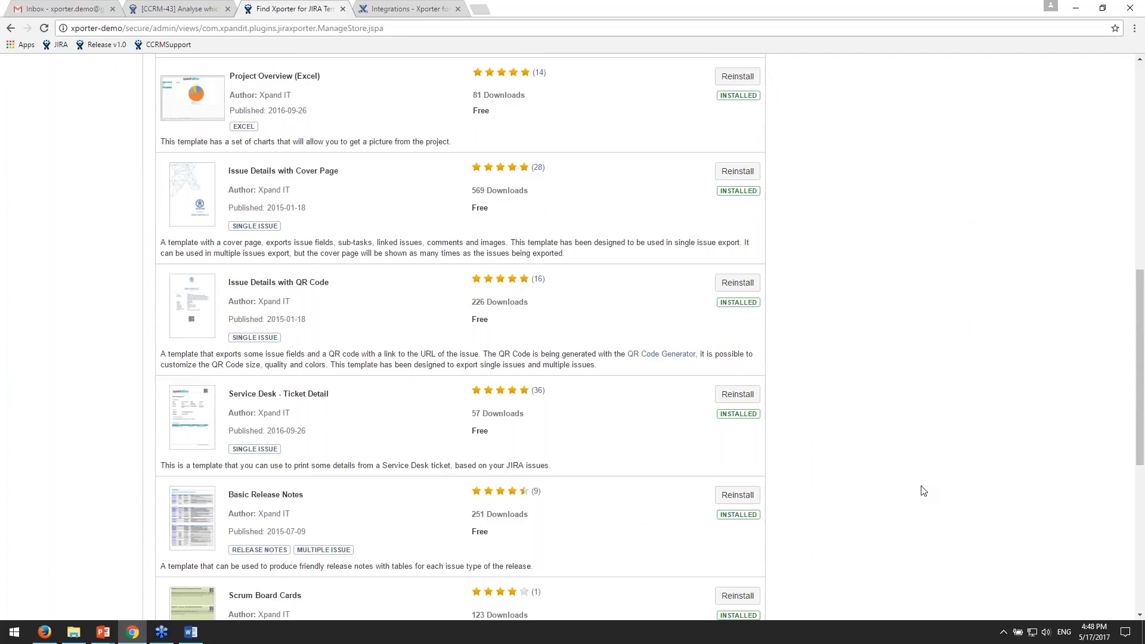
scroll(925, 488, down, 3)
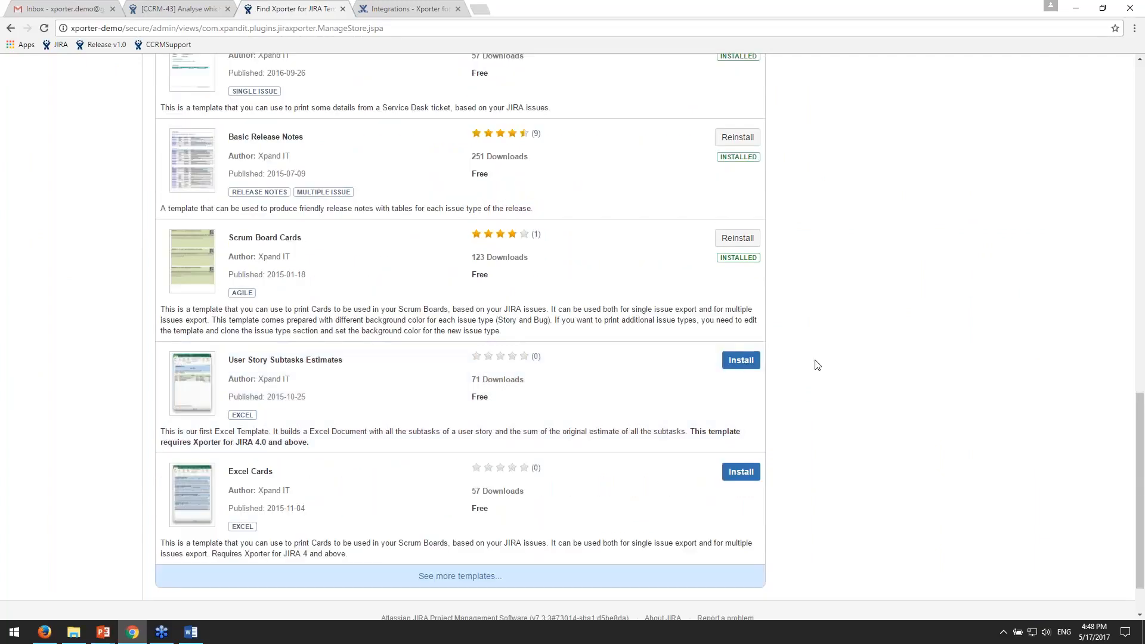
scroll(823, 365, up, 6)
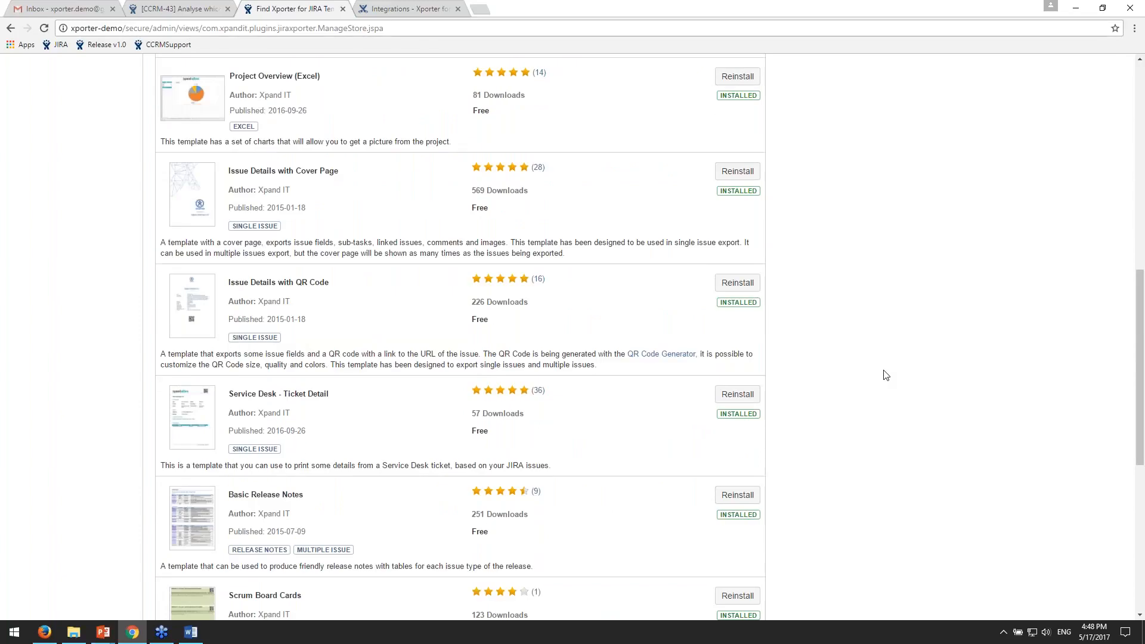
scroll(886, 375, up, 4)
scroll(959, 380, up, 3)
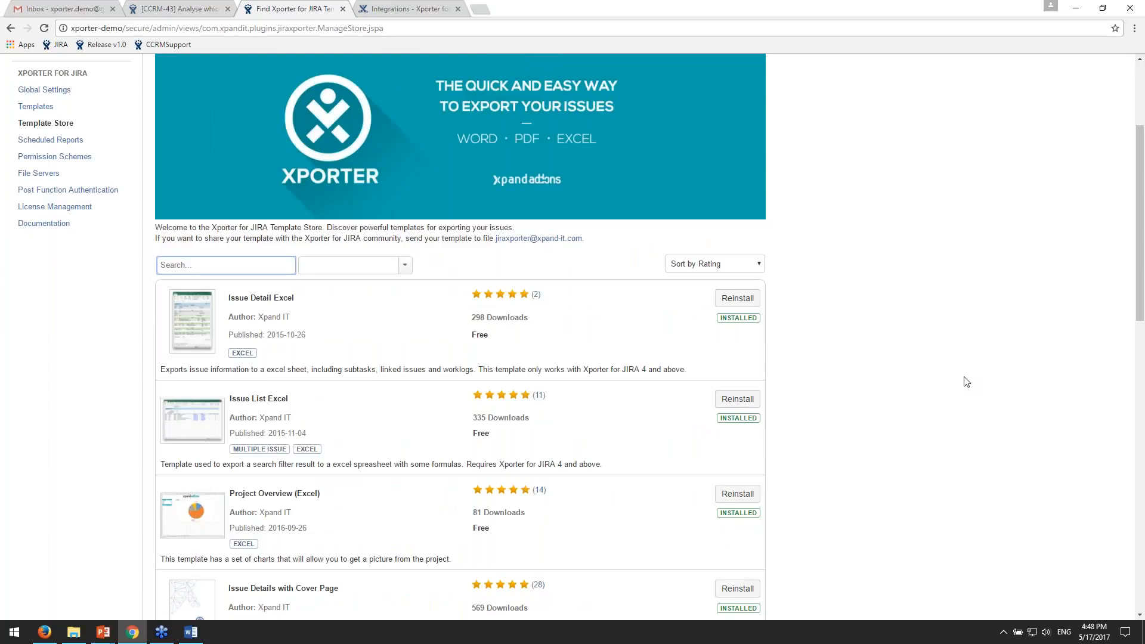
scroll(965, 384, up, 3)
scroll(965, 388, up, 1)
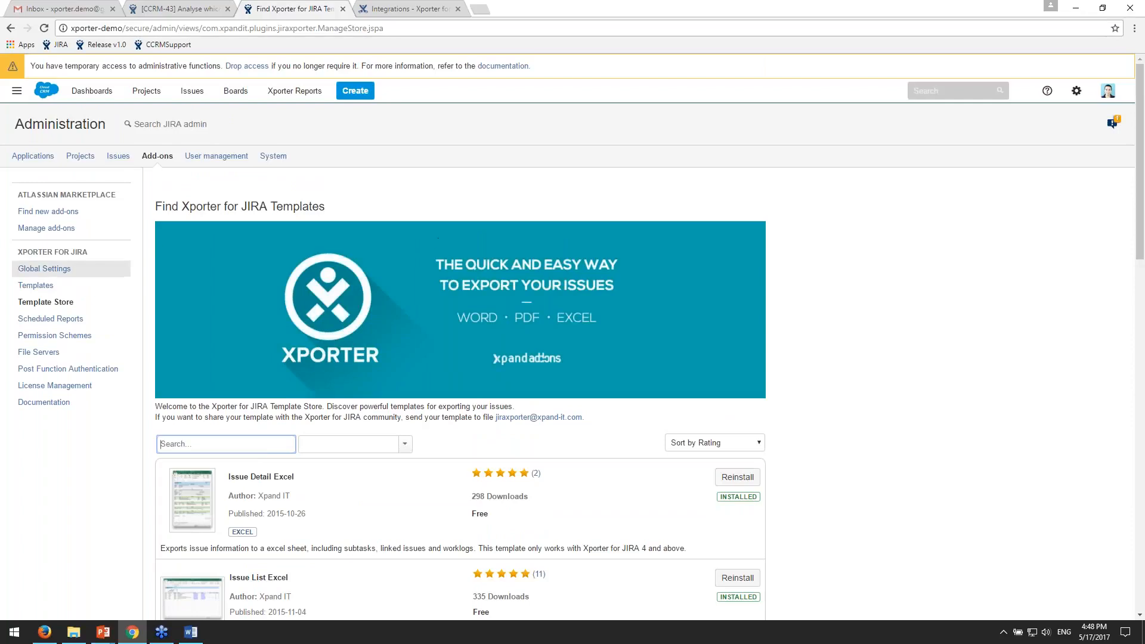
click(72, 337)
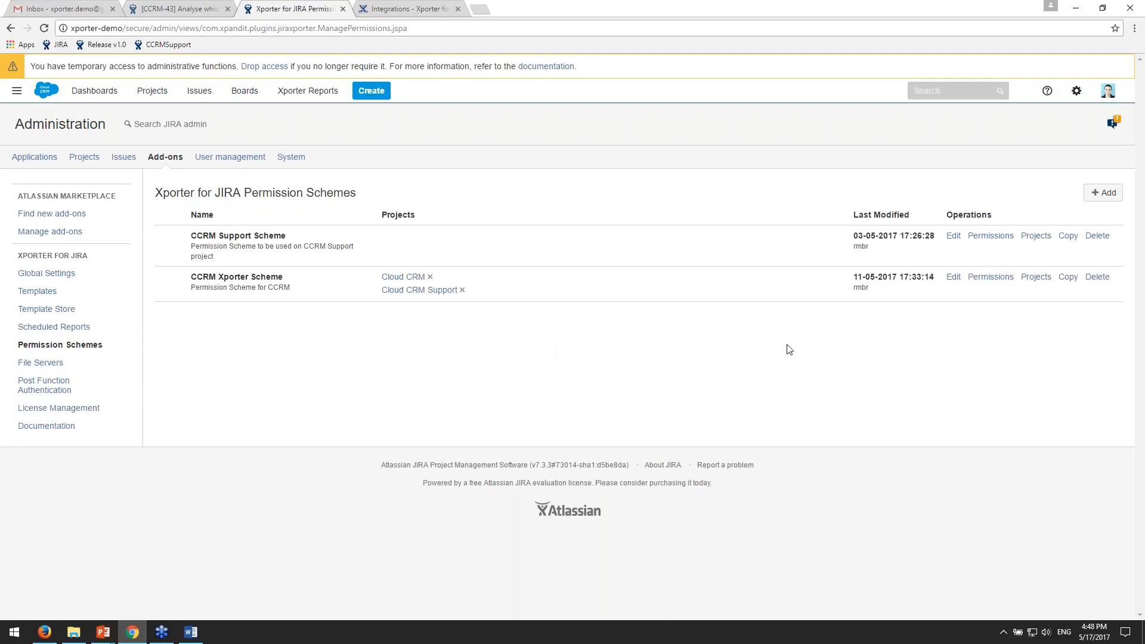
- Open the CCRM Xporter Scheme permissions and review its exportable issue types and allowed roles
click(990, 282)
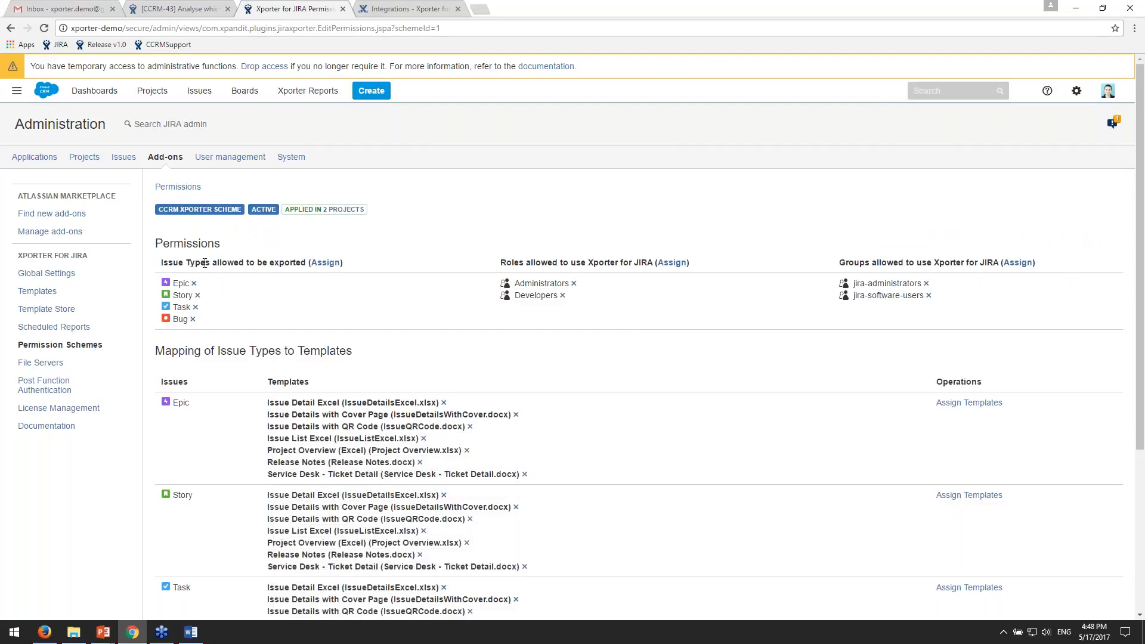
drag(205, 263, 284, 262)
click(177, 263)
drag(168, 262, 234, 262)
scroll(271, 286, down, 2)
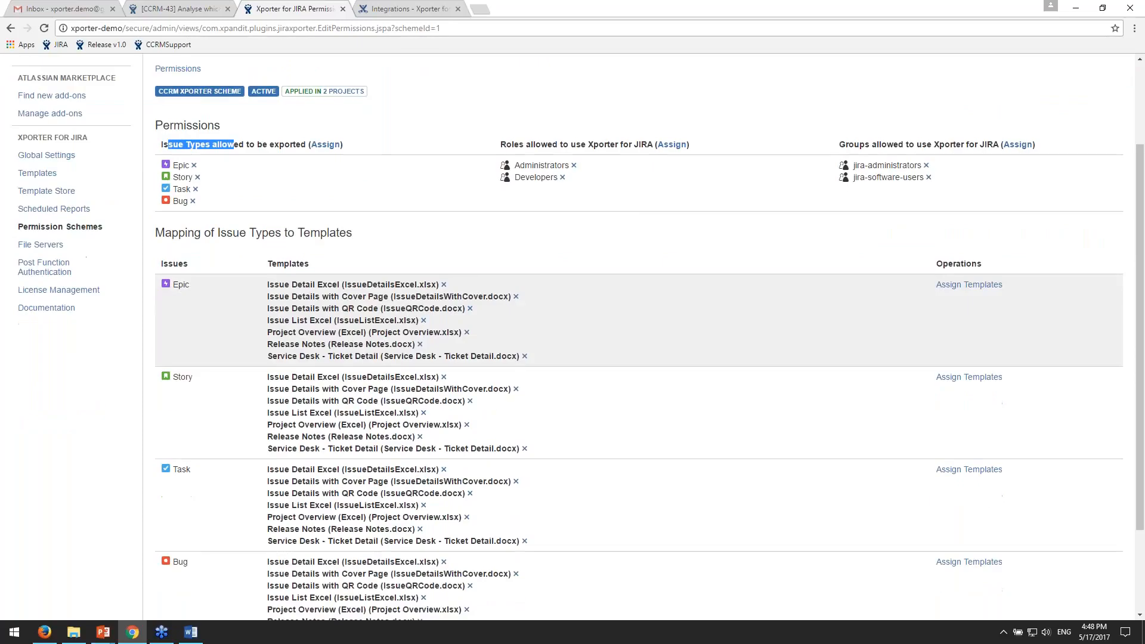
drag(505, 143, 593, 143)
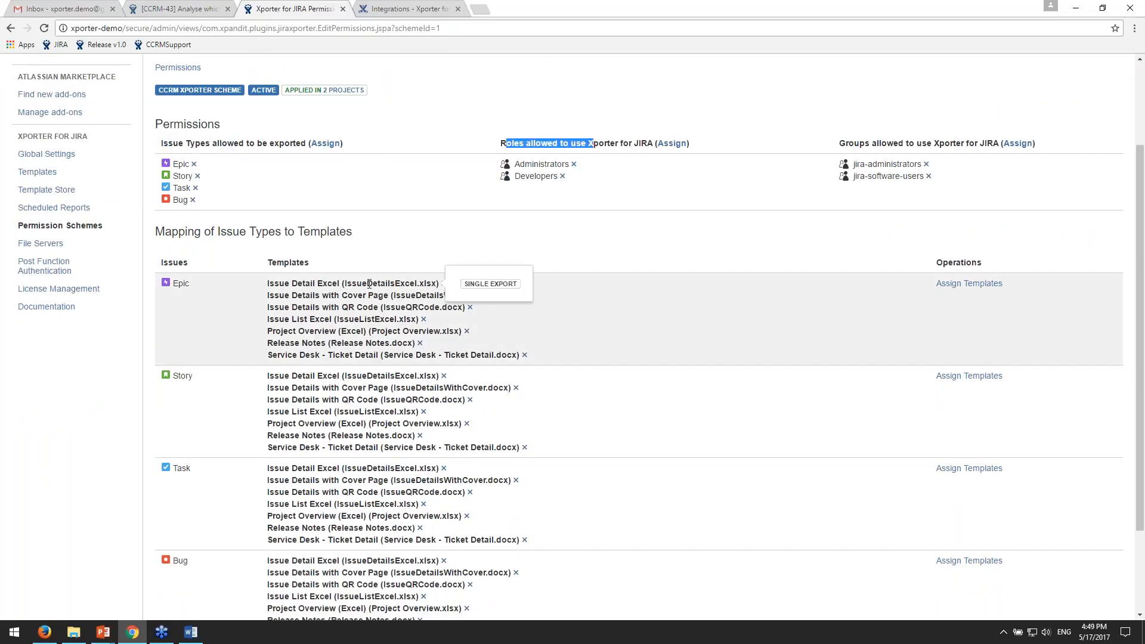
- Review the scheme's remaining group and template mappings, then return to the permission schemes list
scroll(358, 295, down, 1)
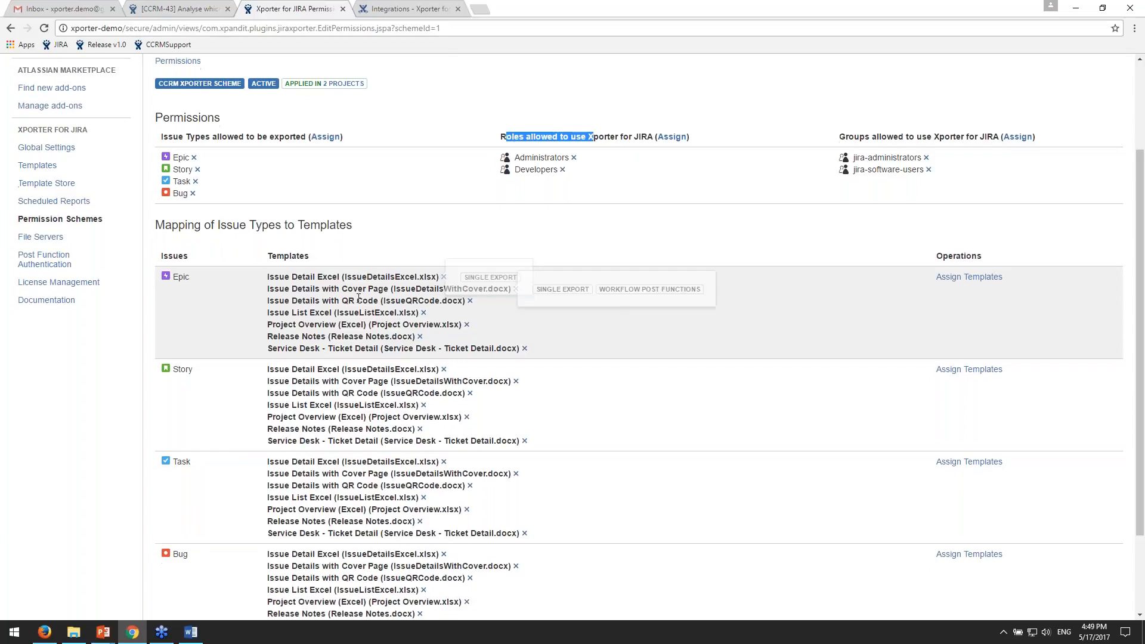
scroll(359, 297, down, 2)
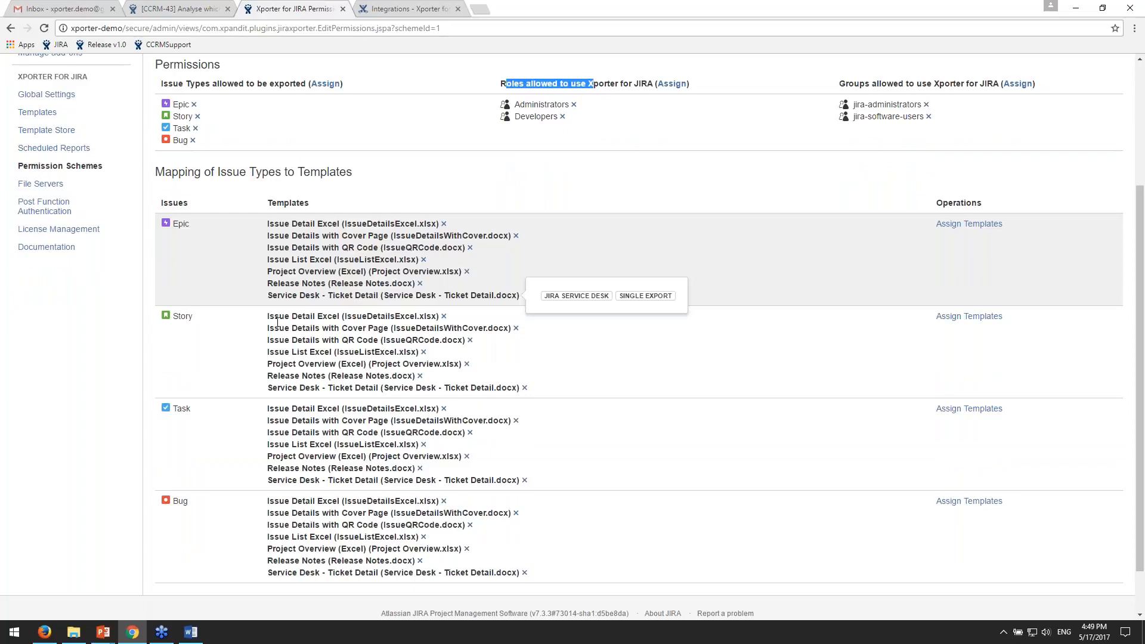
scroll(277, 322, up, 1)
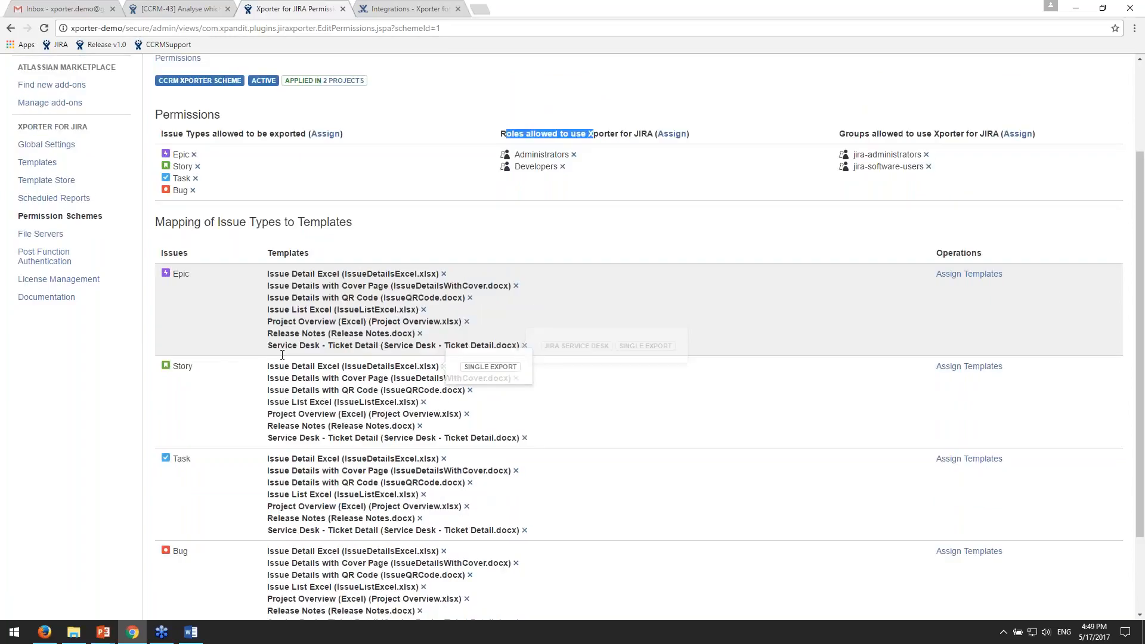
scroll(282, 354, up, 2)
click(790, 381)
click(83, 348)
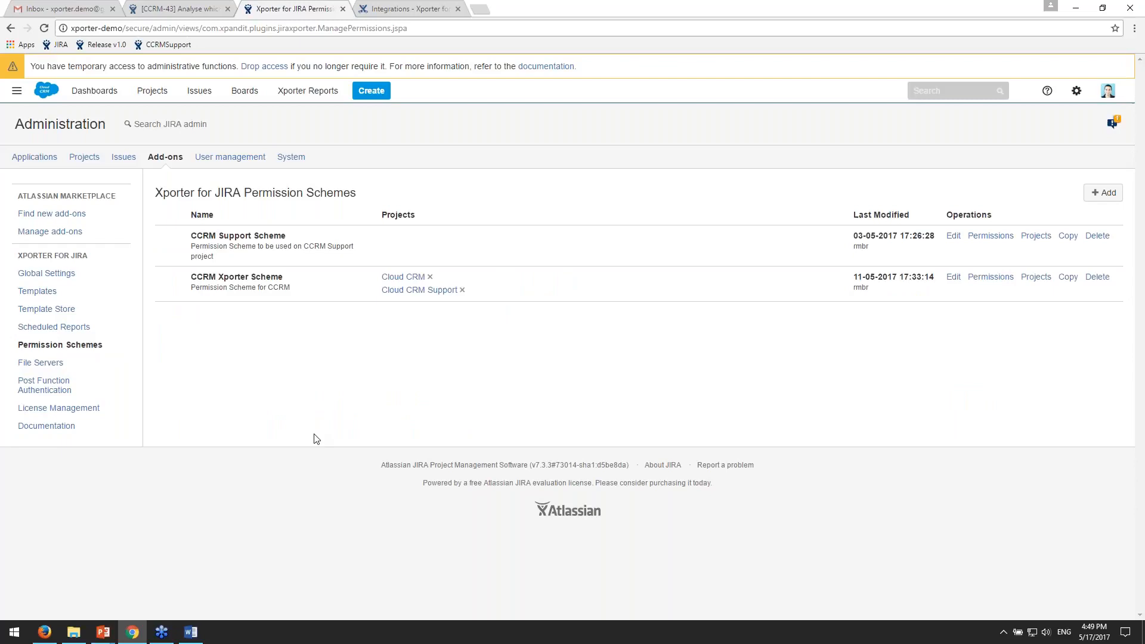
click(421, 16)
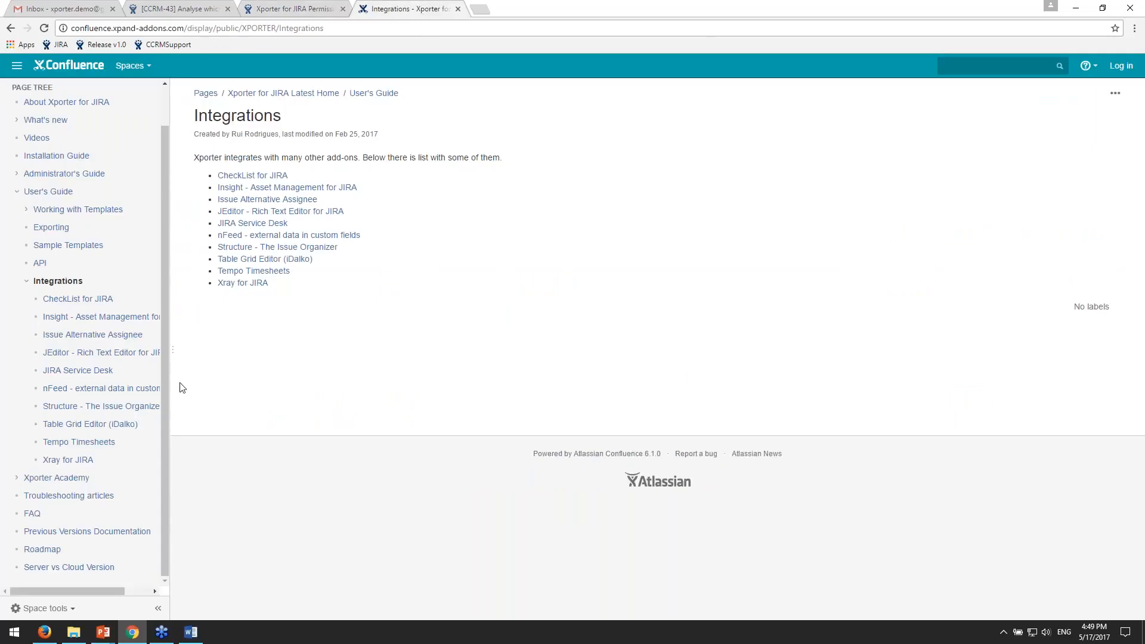
- Collapse User's Guide in the Confluence page tree and open the Roadmap page
scroll(89, 370, up, 1)
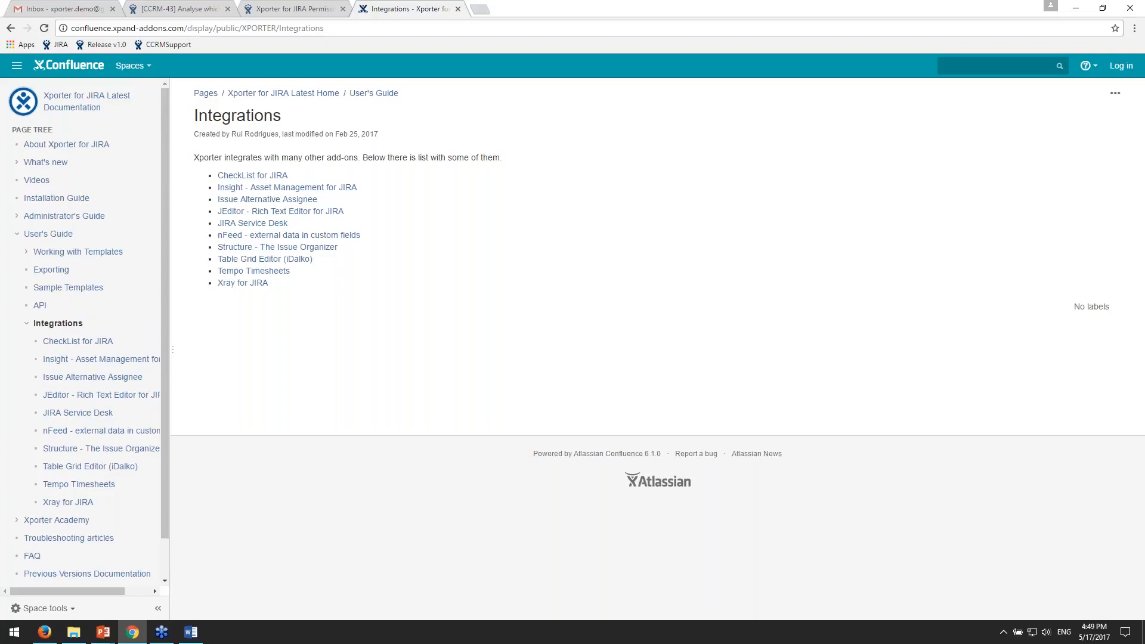
click(26, 325)
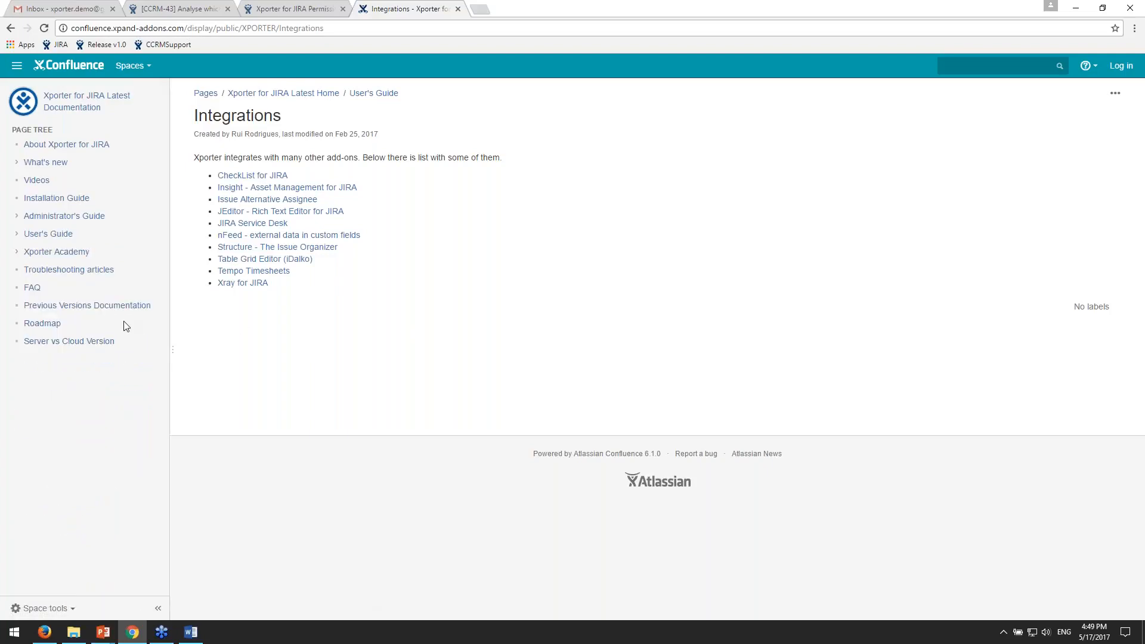
click(44, 324)
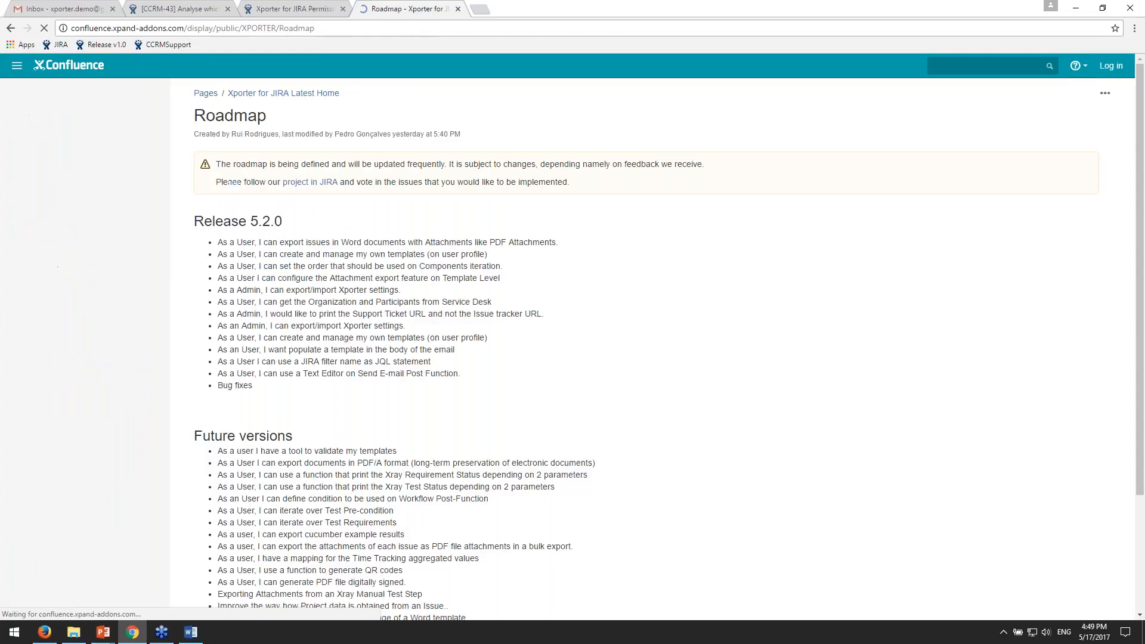
- Read through the Roadmap page's Release 5.2.0 planned items
scroll(656, 358, down, 5)
scroll(656, 357, up, 5)
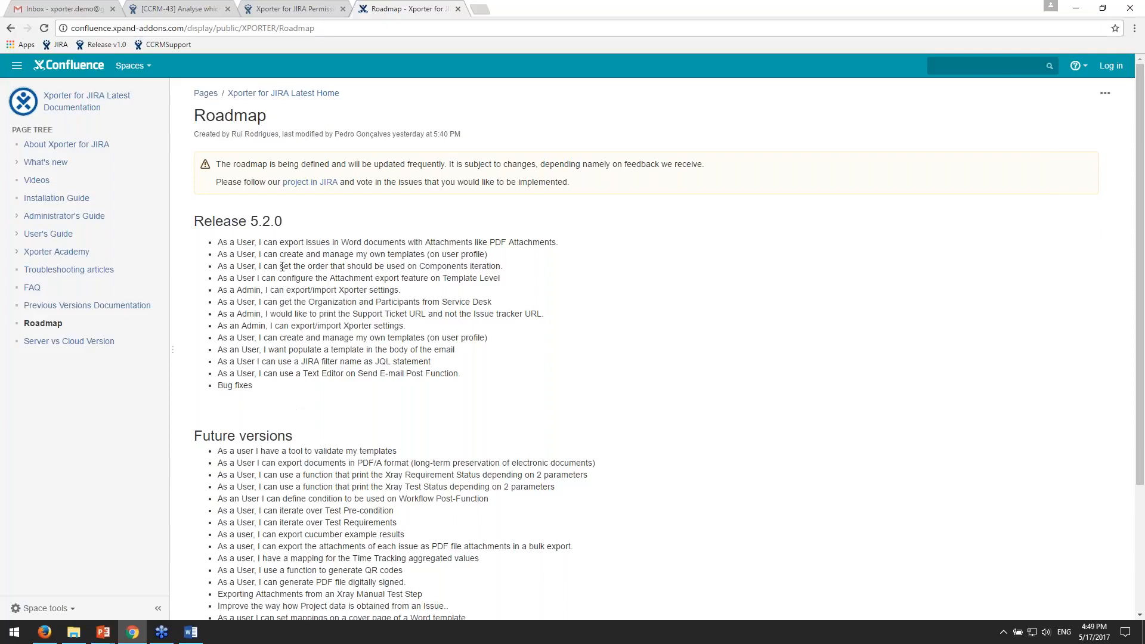
drag(218, 242, 442, 242)
click(439, 245)
drag(224, 221, 282, 222)
scroll(282, 221, down, 1)
click(510, 566)
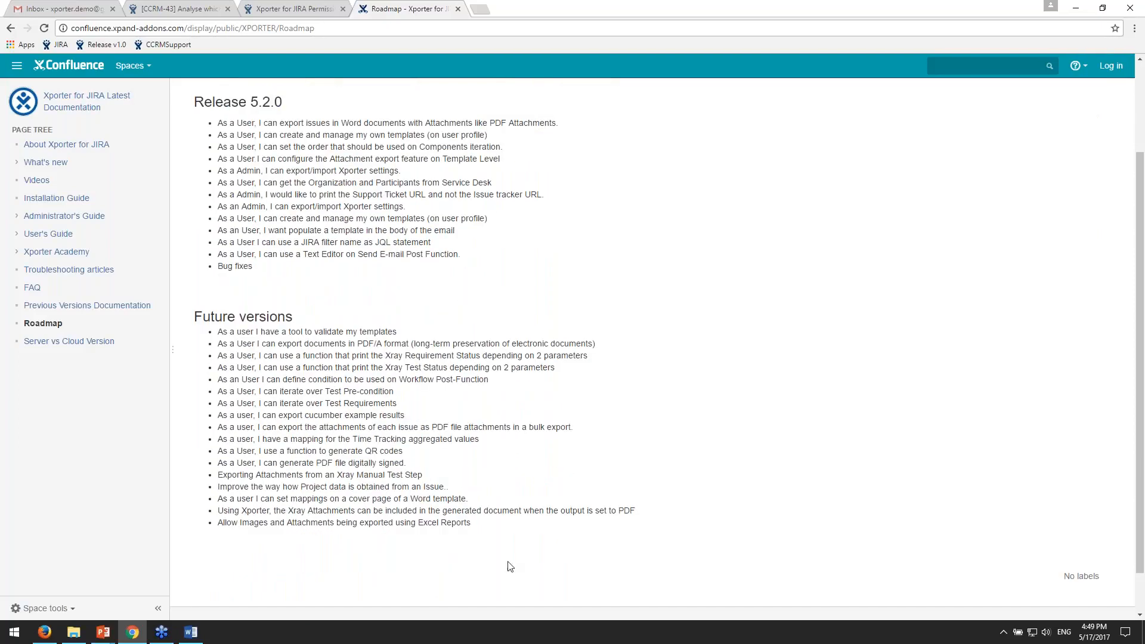
scroll(353, 454, up, 2)
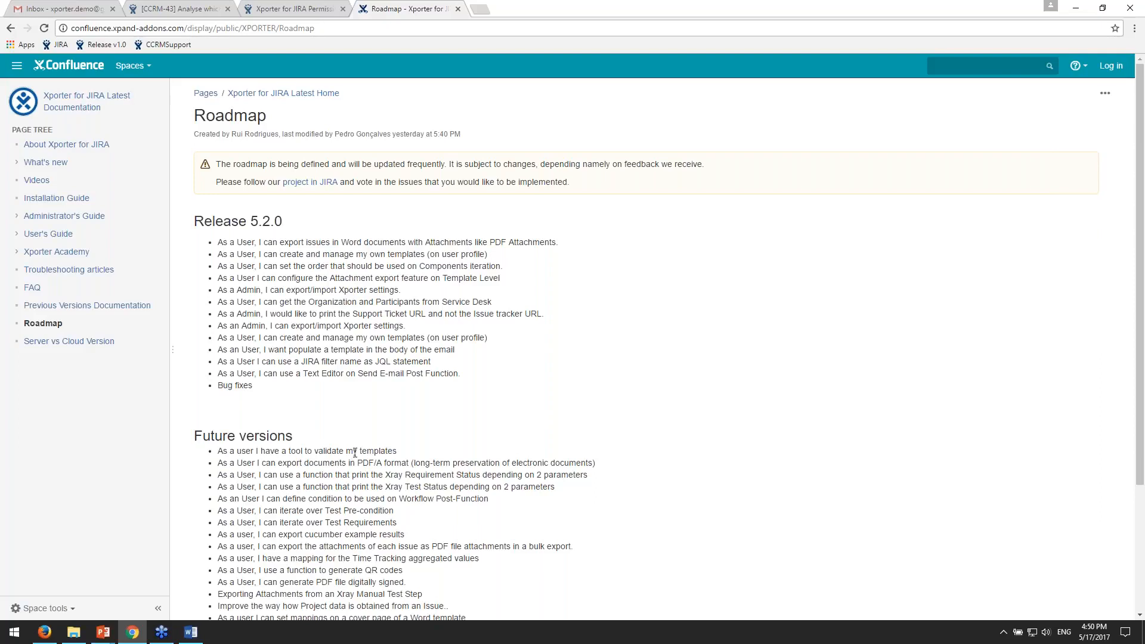
scroll(432, 414, down, 1)
scroll(432, 413, down, 1)
scroll(431, 413, up, 1)
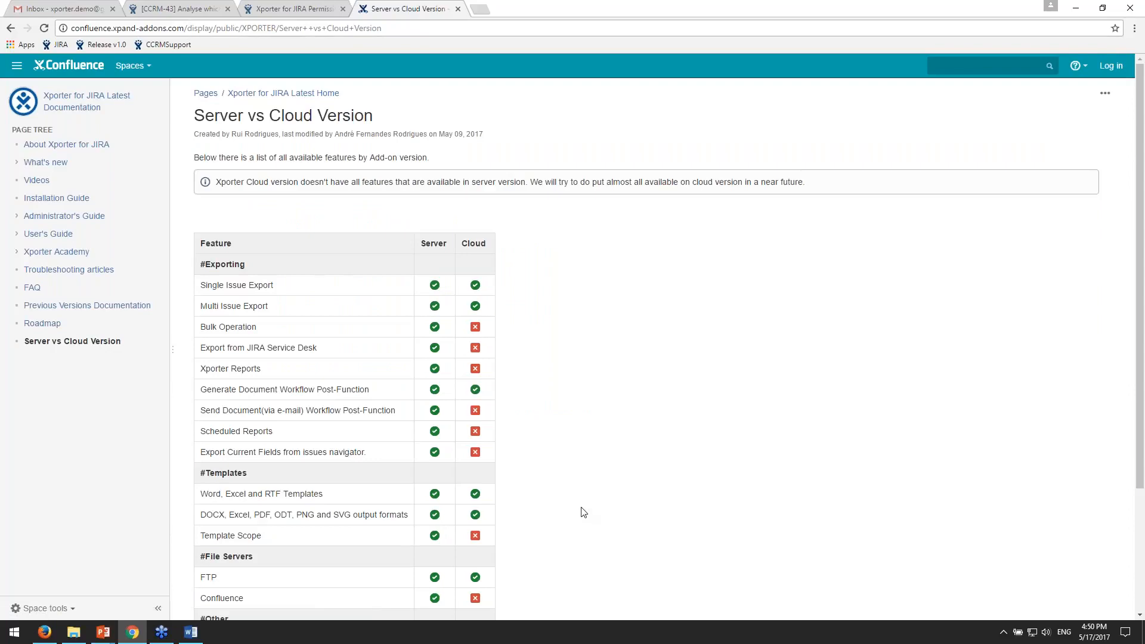
scroll(611, 546, down, 1)
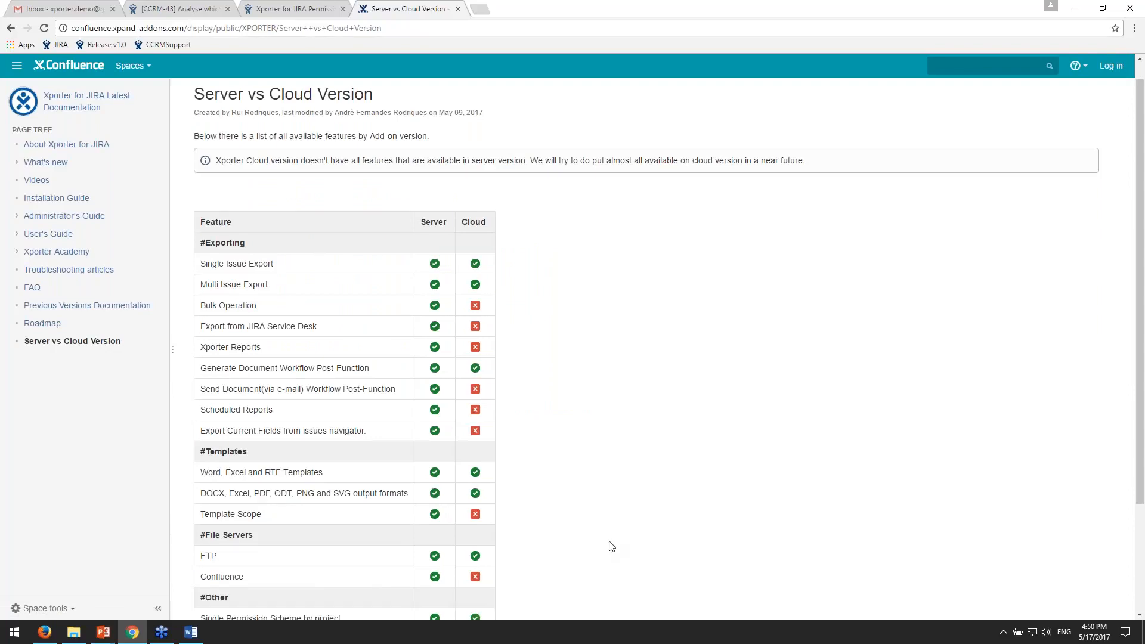
scroll(611, 547, down, 1)
scroll(420, 398, down, 1)
scroll(430, 434, up, 1)
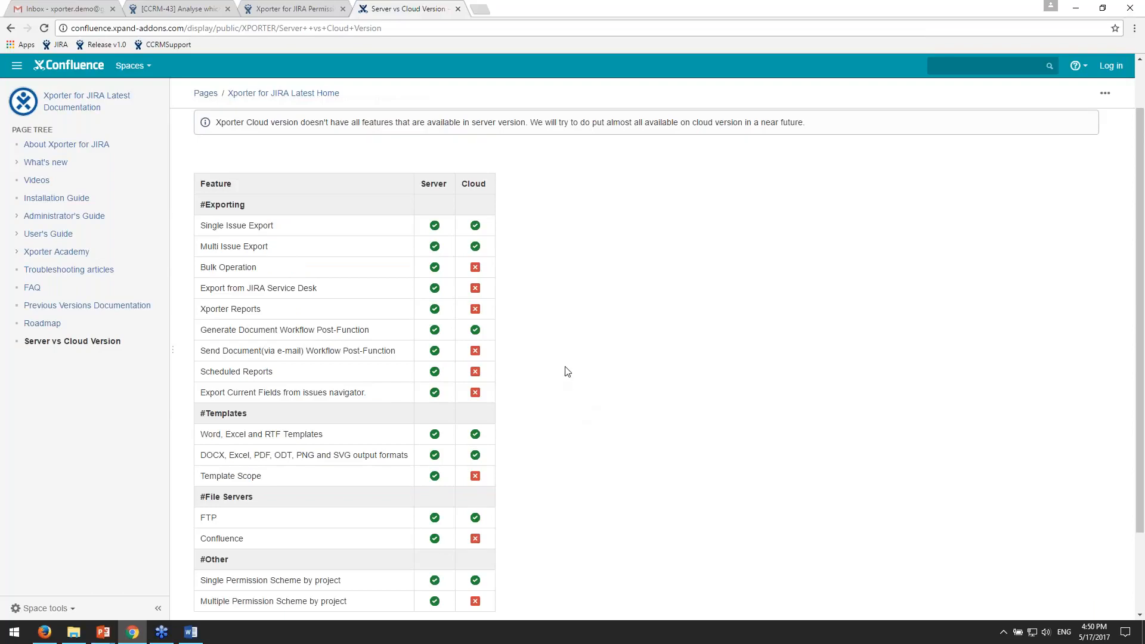
scroll(825, 479, down, 1)
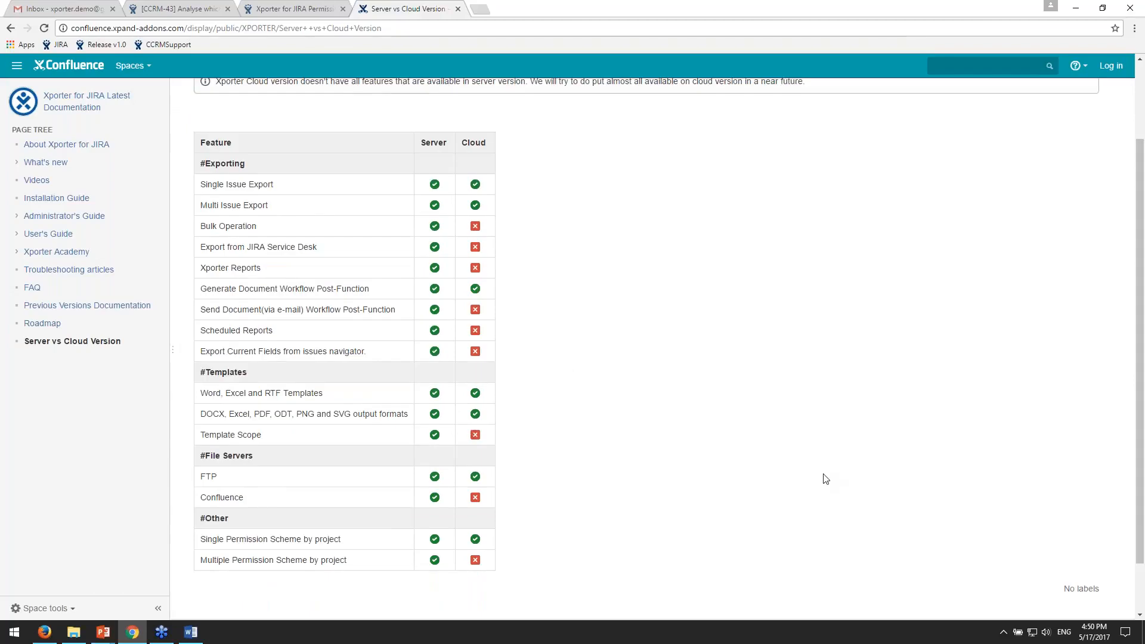
scroll(825, 478, down, 1)
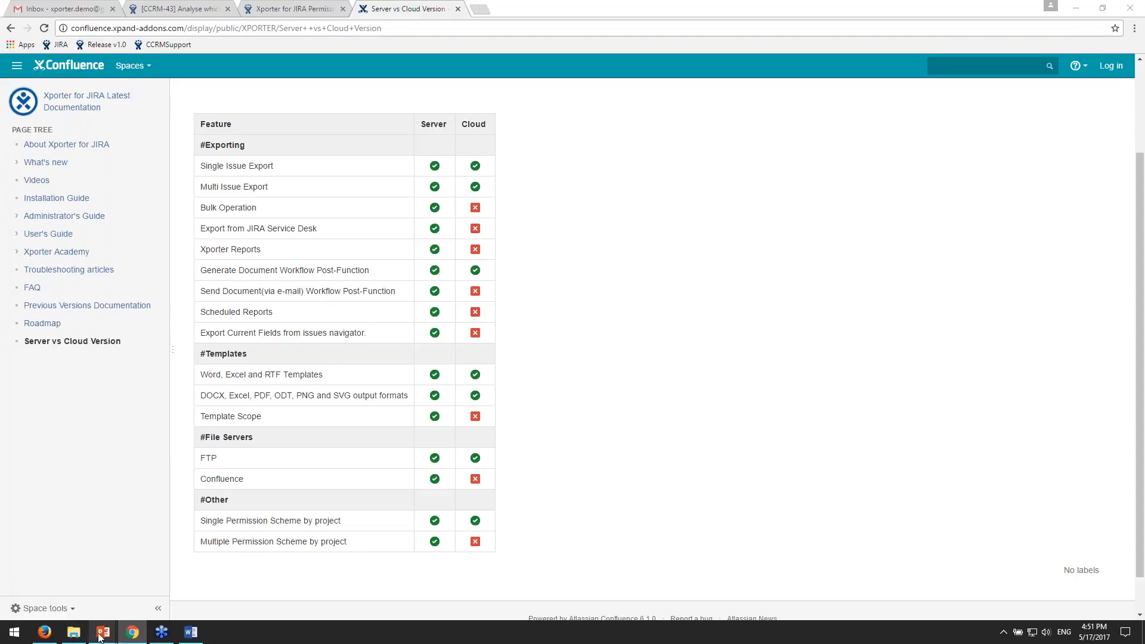
mouse_move(99, 635)
mouse_move(92, 596)
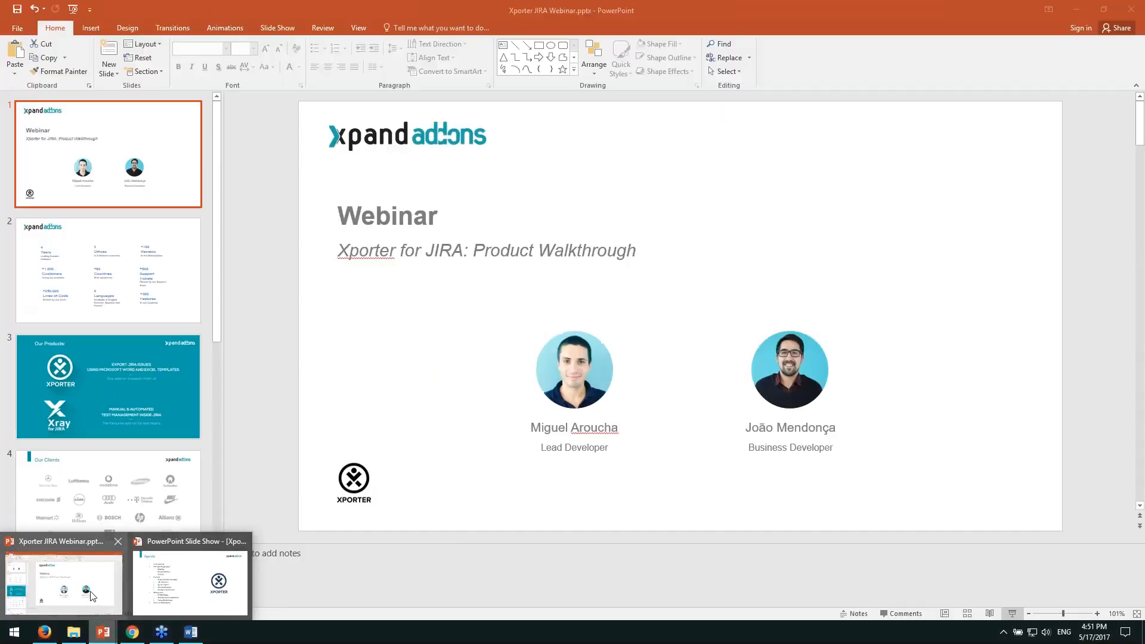
- Bring up the full-screen webinar slide show, stepping forward and back to the Agenda slide
click(186, 585)
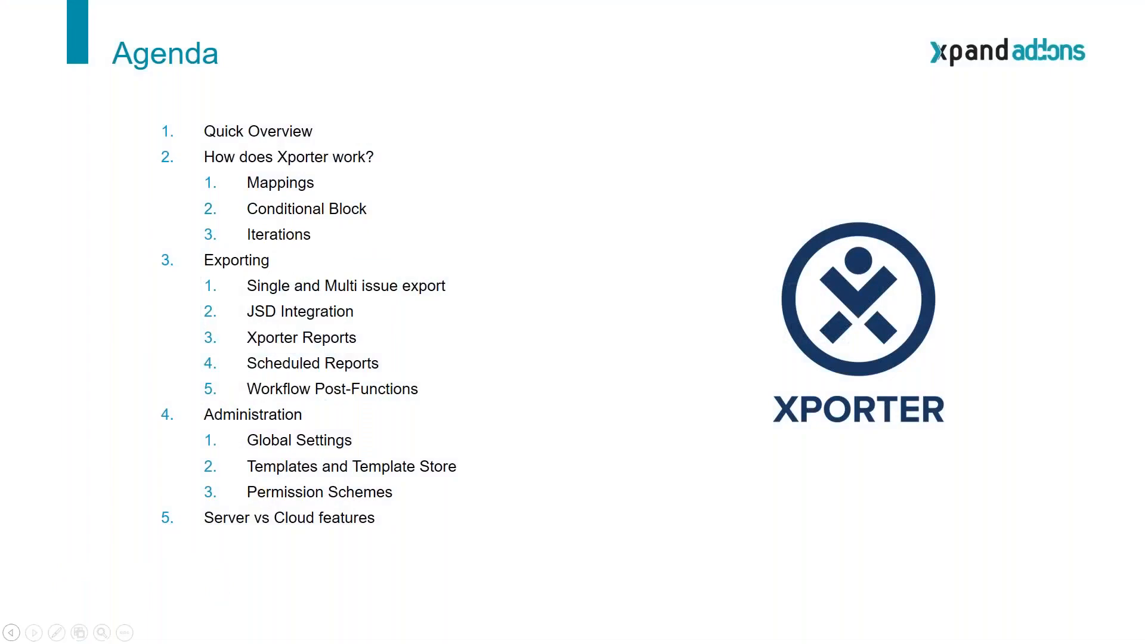
key(Right)
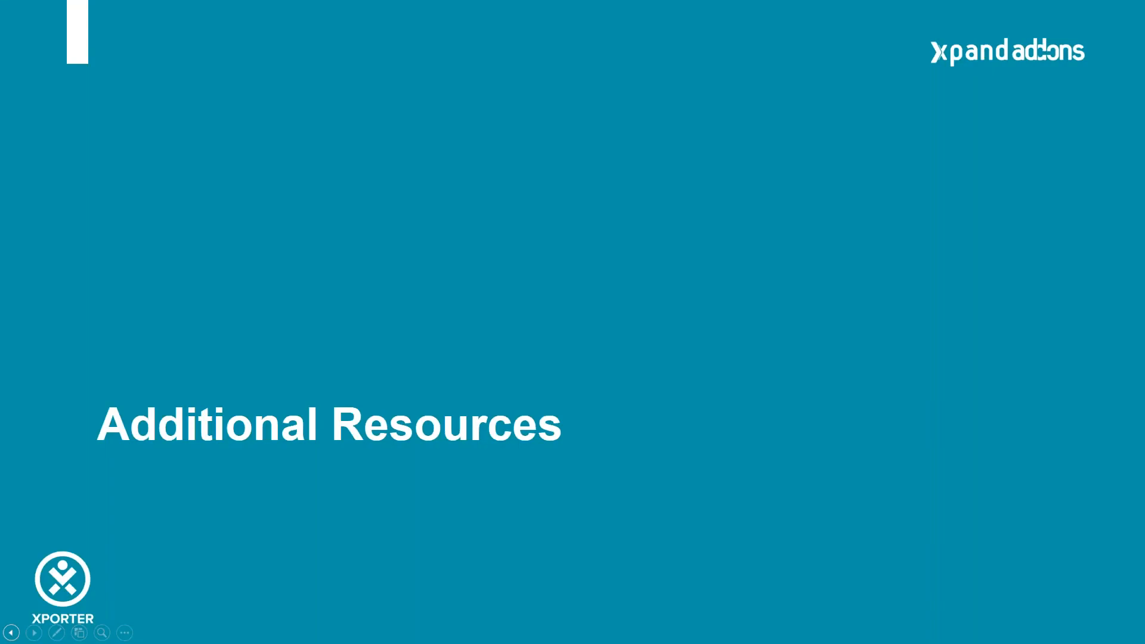
key(Left)
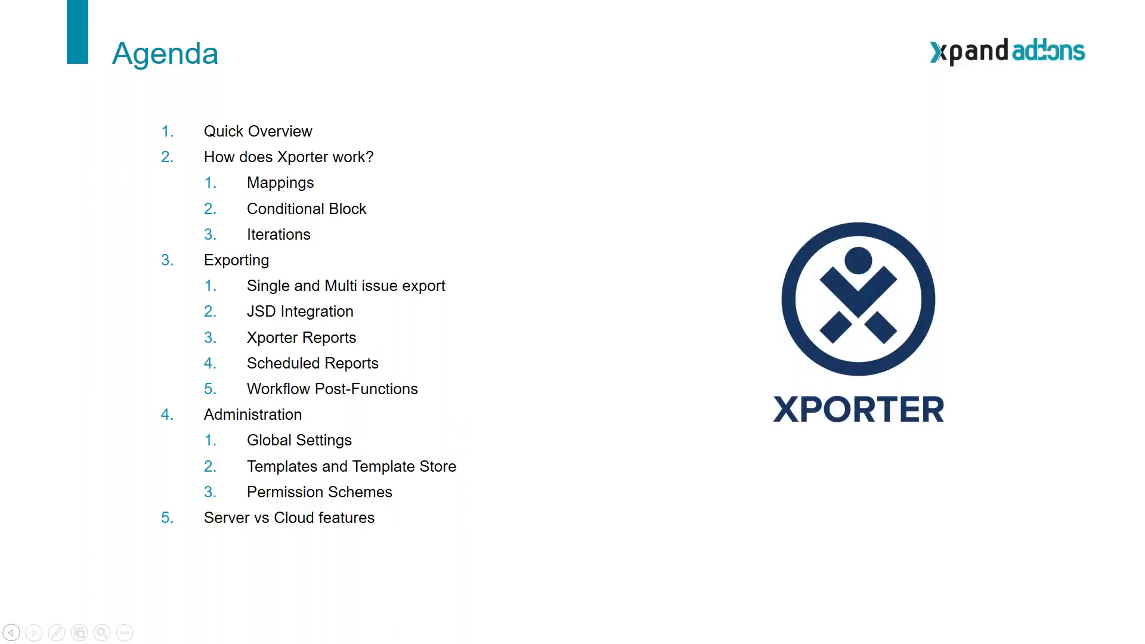